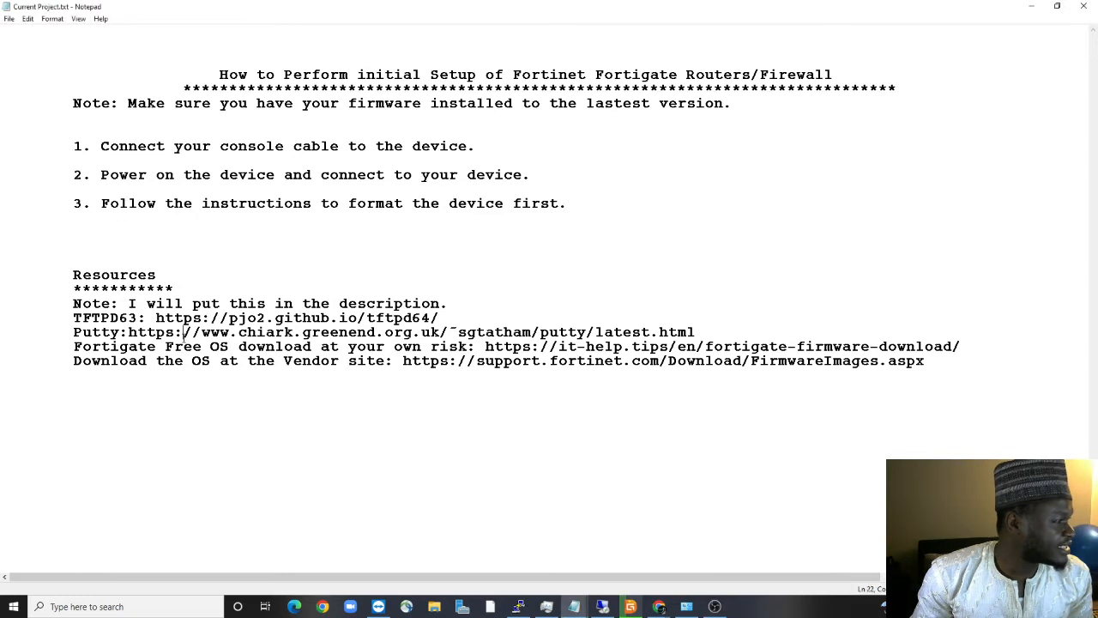
Highlight the FortiGate free firmware download link in Notepad and bring the PuTTY COM6 console forward
{"action": "left_click_drag", "start_coordinate": [184, 335], "coordinate": [329, 334]}
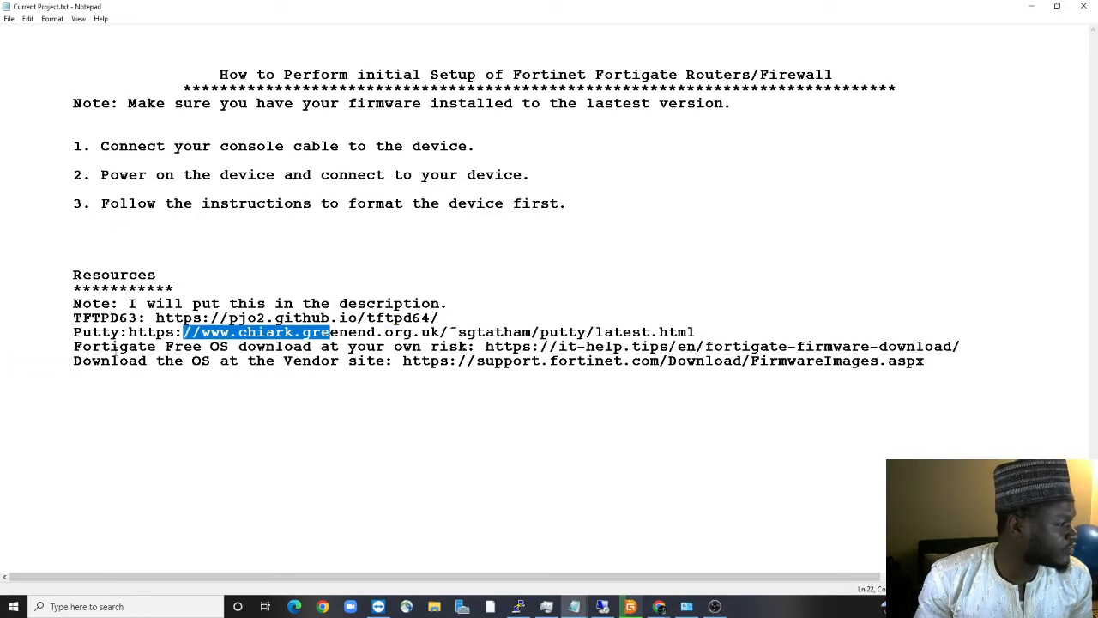
{"action": "left_click", "coordinate": [117, 346]}
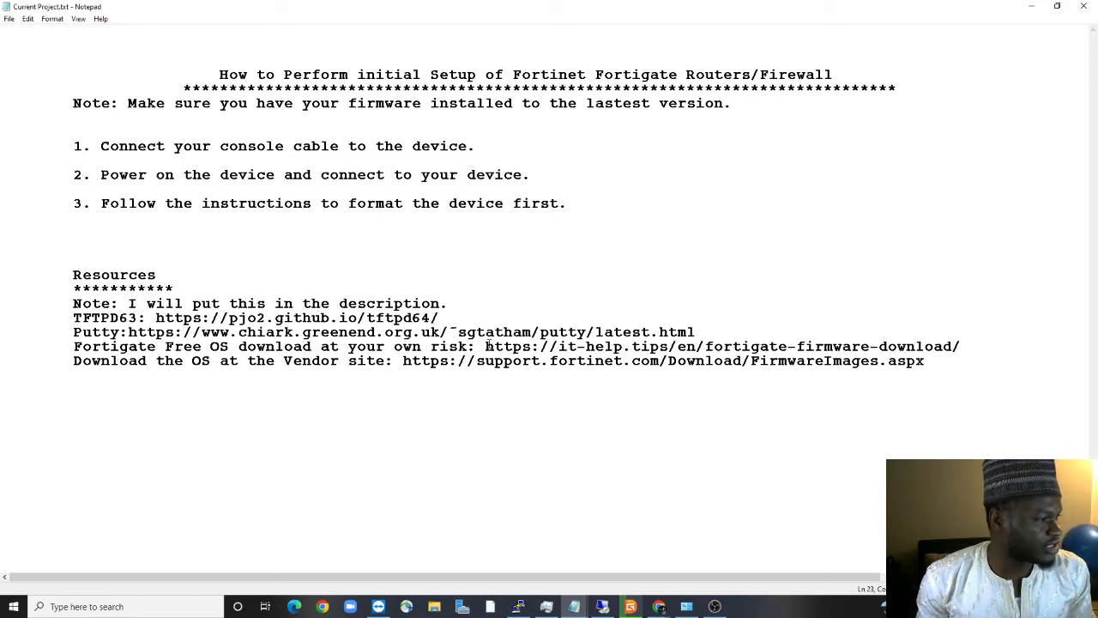
{"action": "left_click_drag", "start_coordinate": [486, 346], "coordinate": [962, 346]}
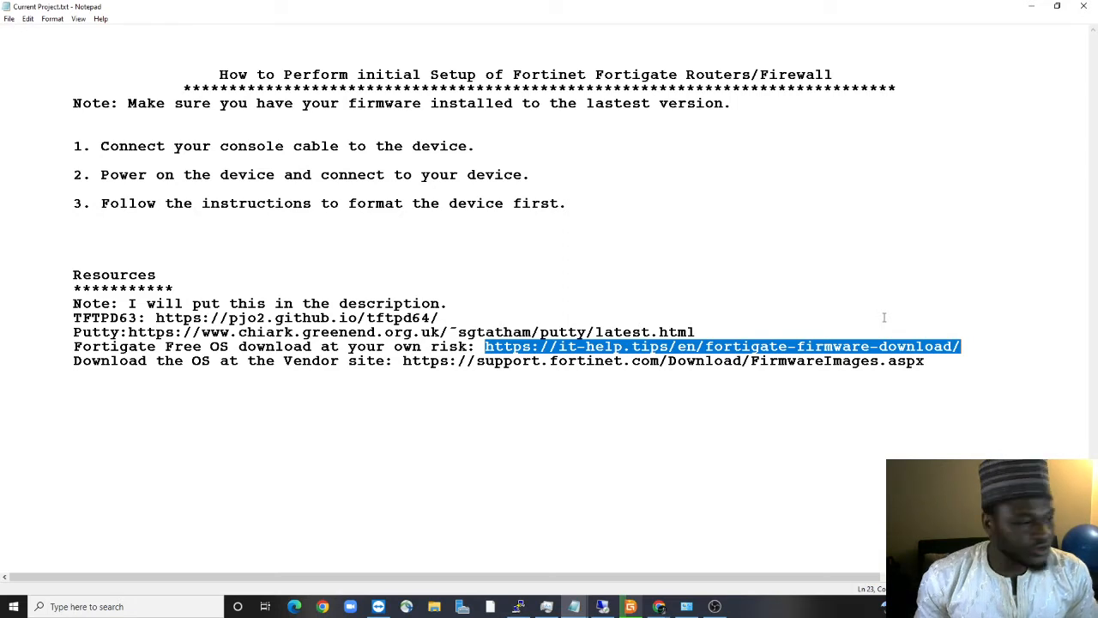
{"action": "left_click", "coordinate": [519, 606]}
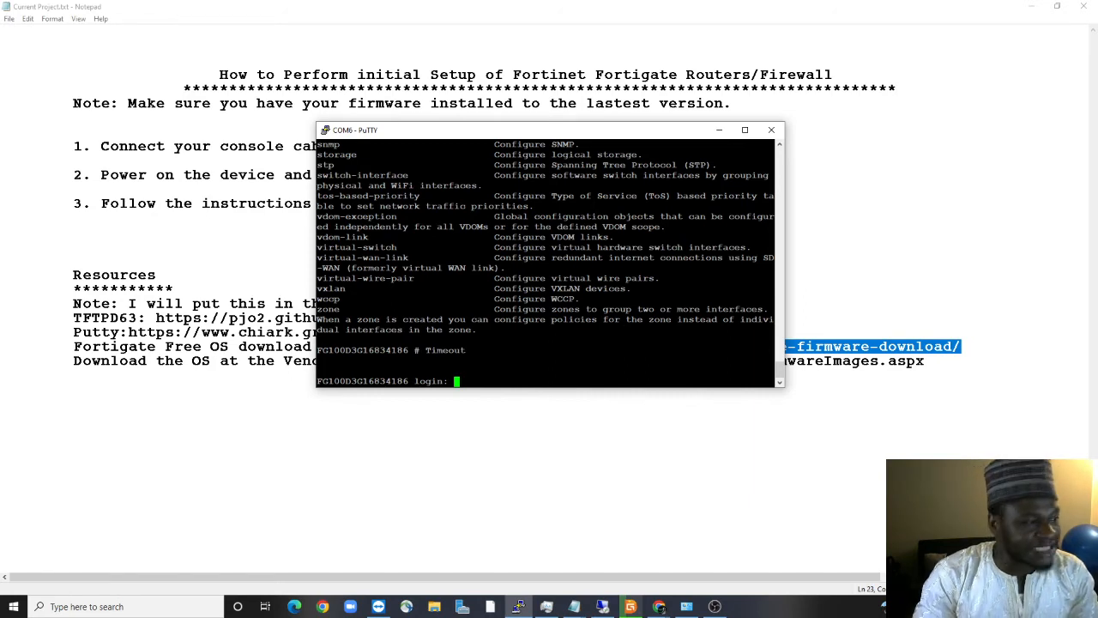
Log in to the FortiGate CLI as admin with its password and enter 'get system status'
{"action": "type", "text": "admin"}
{"action": "key", "text": "Return"}
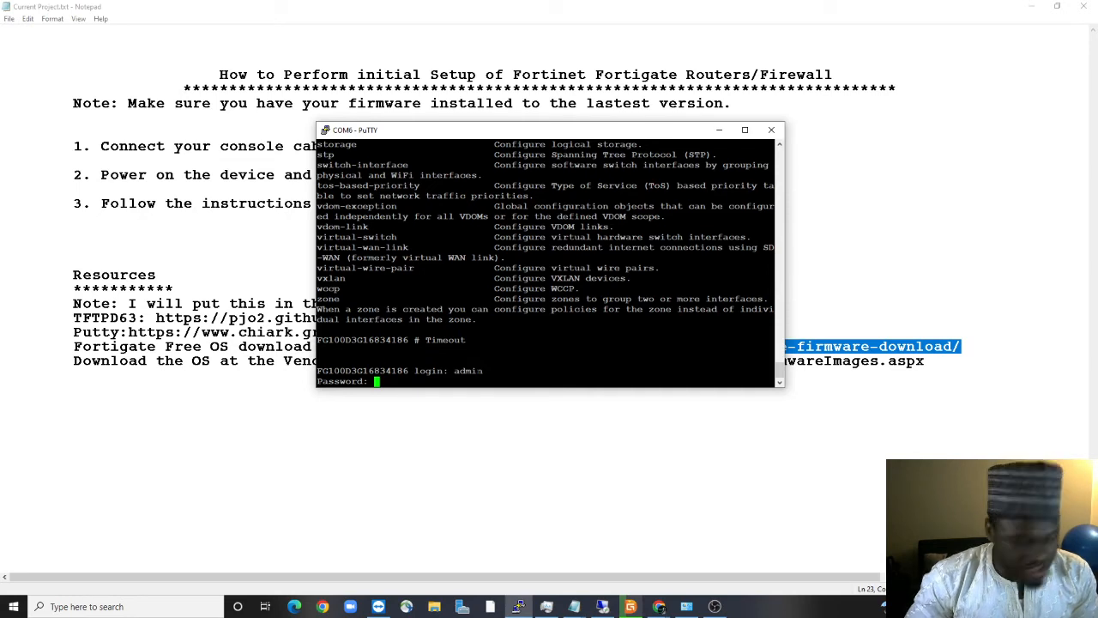
{"action": "key", "text": "Return"}
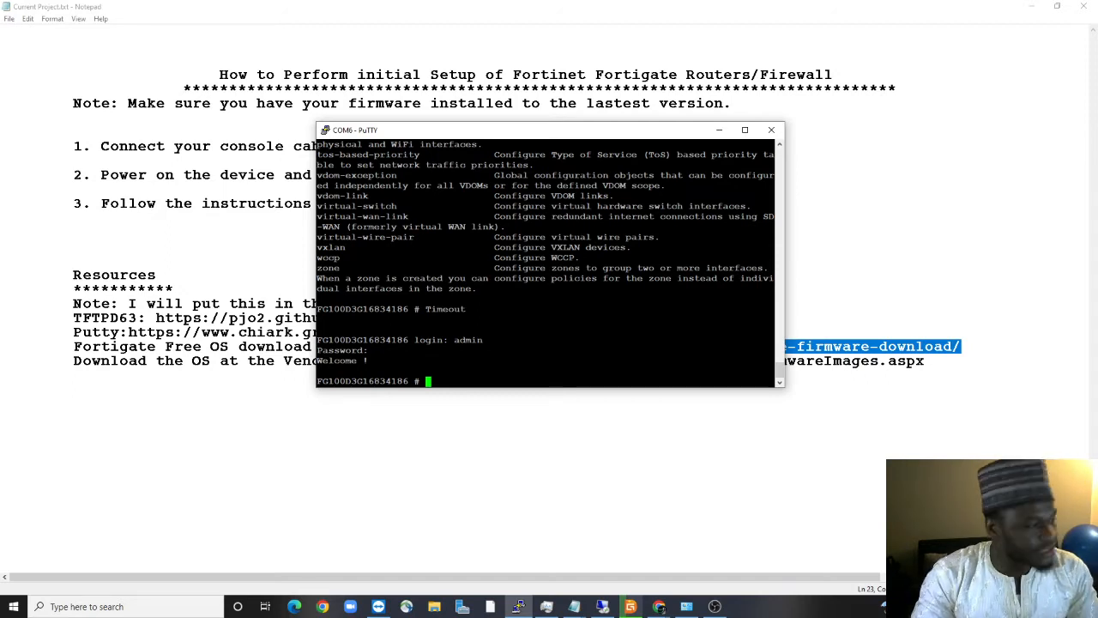
{"action": "type", "text": "get"}
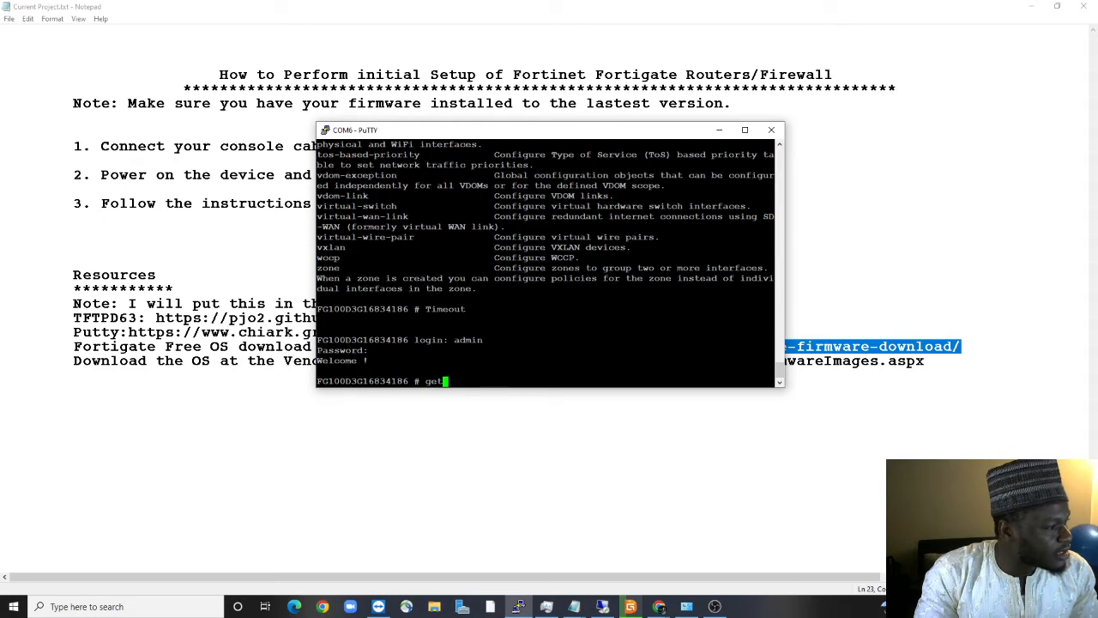
{"action": "type", "text": " system"}
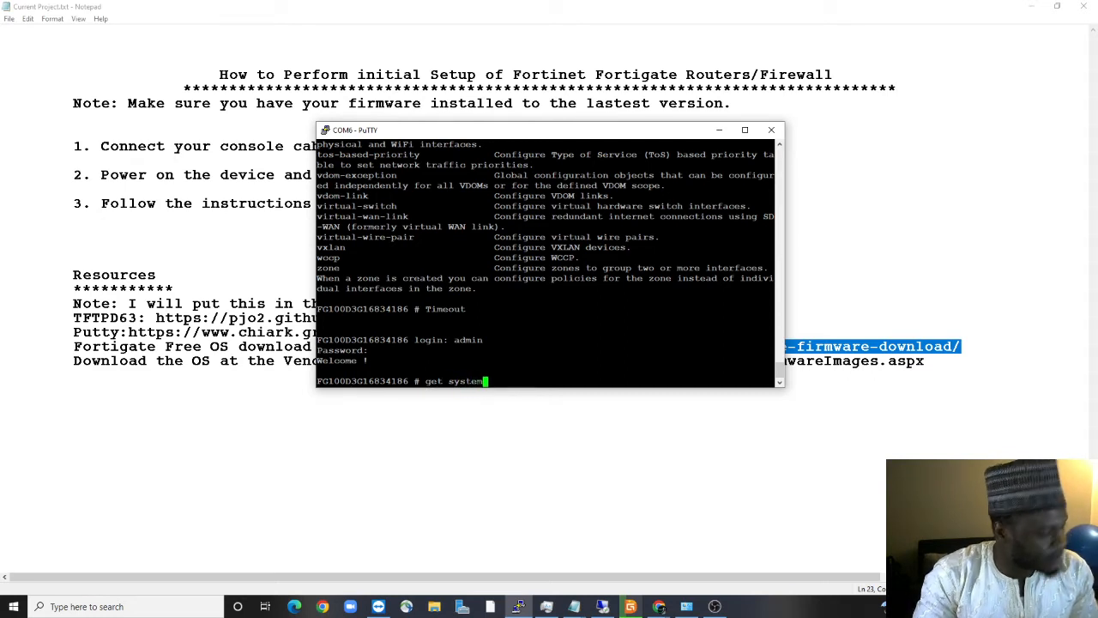
{"action": "type", "text": " sta"}
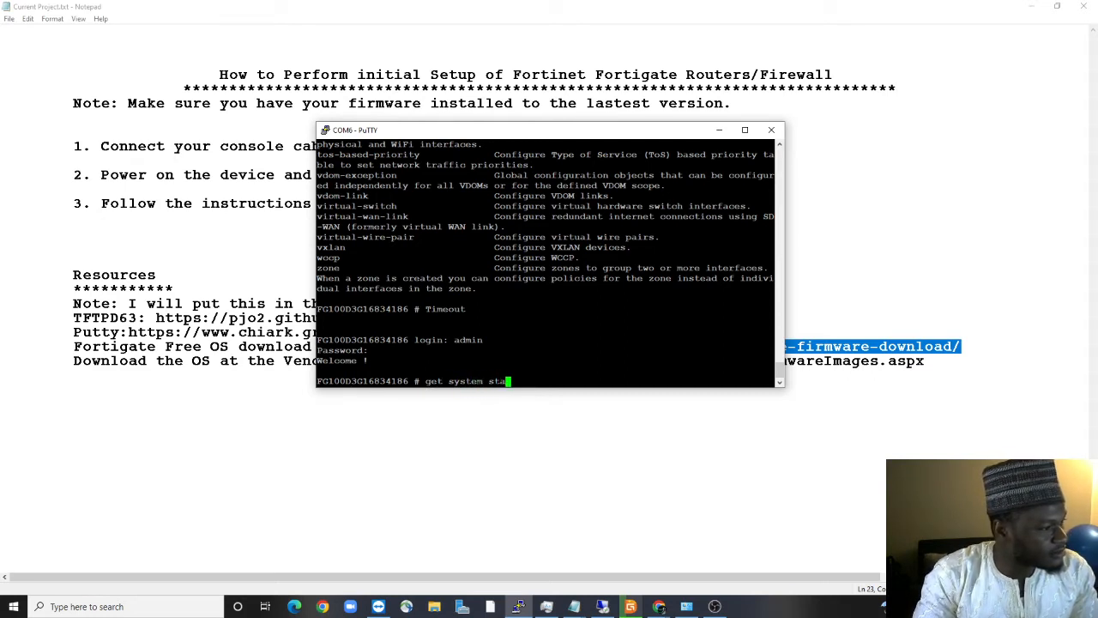
{"action": "type", "text": "tus"}
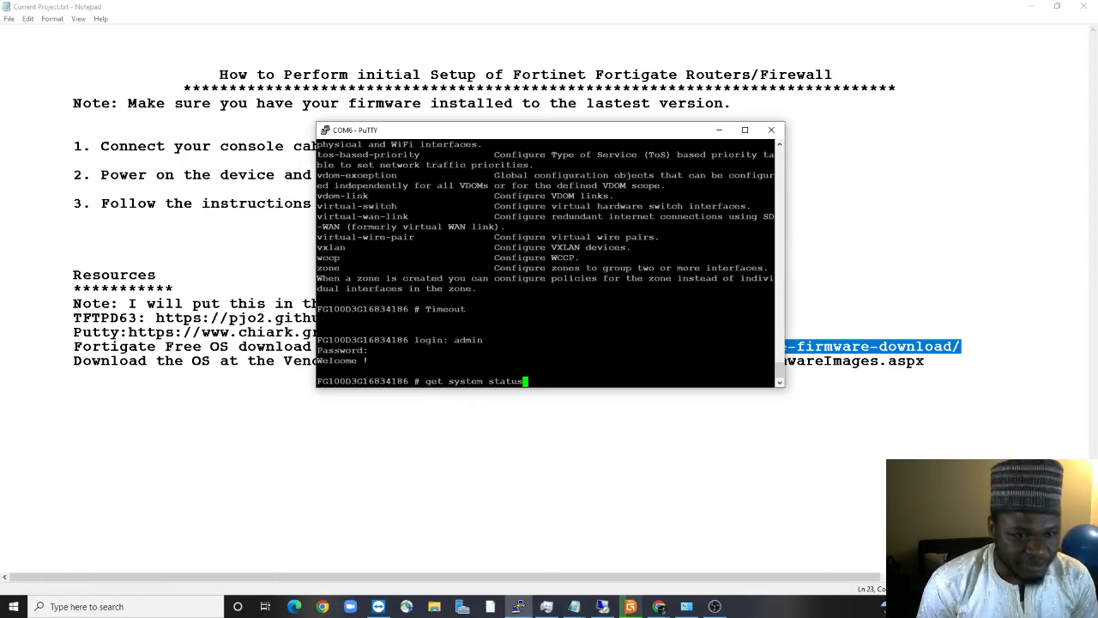
Run get system status and page back and forth through the FortiGate-100D status output
{"action": "key", "text": "Return"}
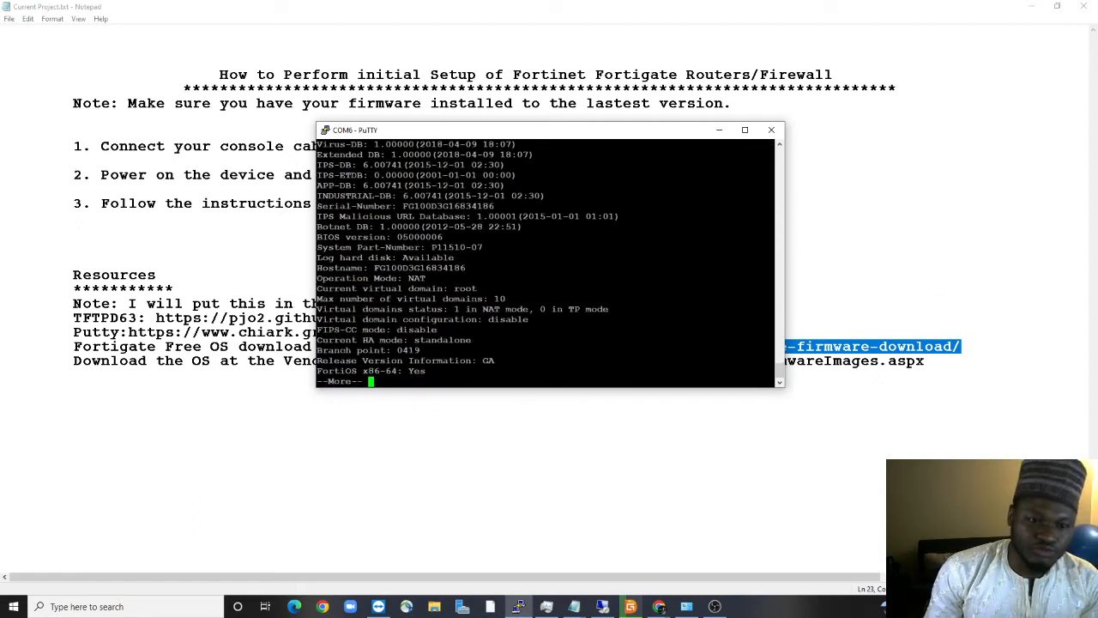
{"action": "key", "text": "shift+Page_Up"}
{"action": "key", "text": "shift+Page_Down"}
{"action": "key", "text": "shift+Page_Down"}
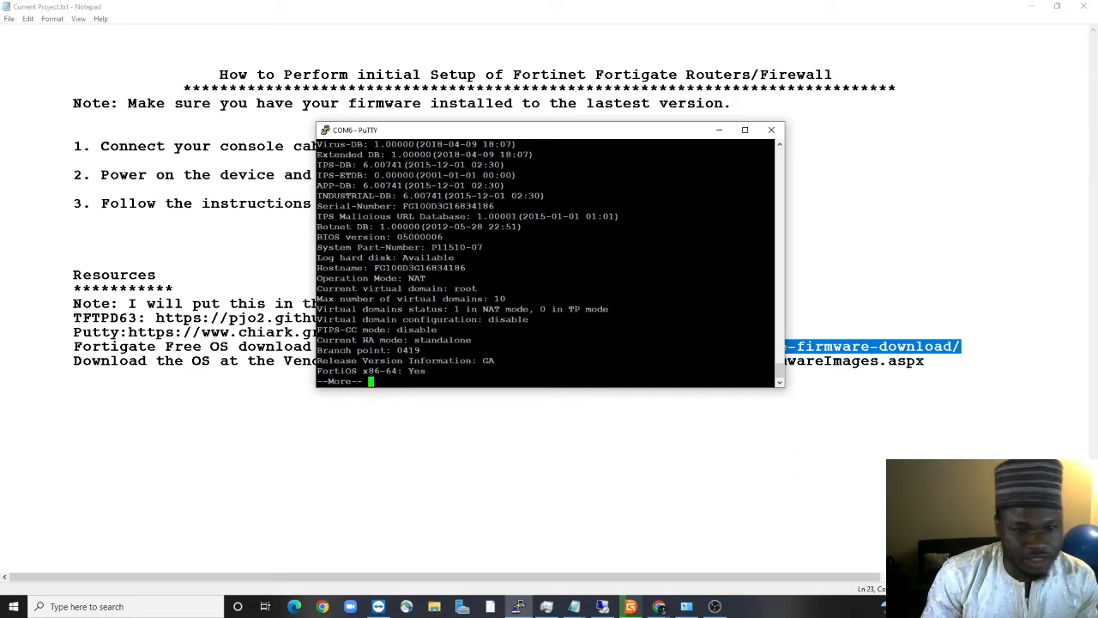
{"action": "scroll", "coordinate": [549, 258], "scroll_direction": "up", "scroll_amount": 4}
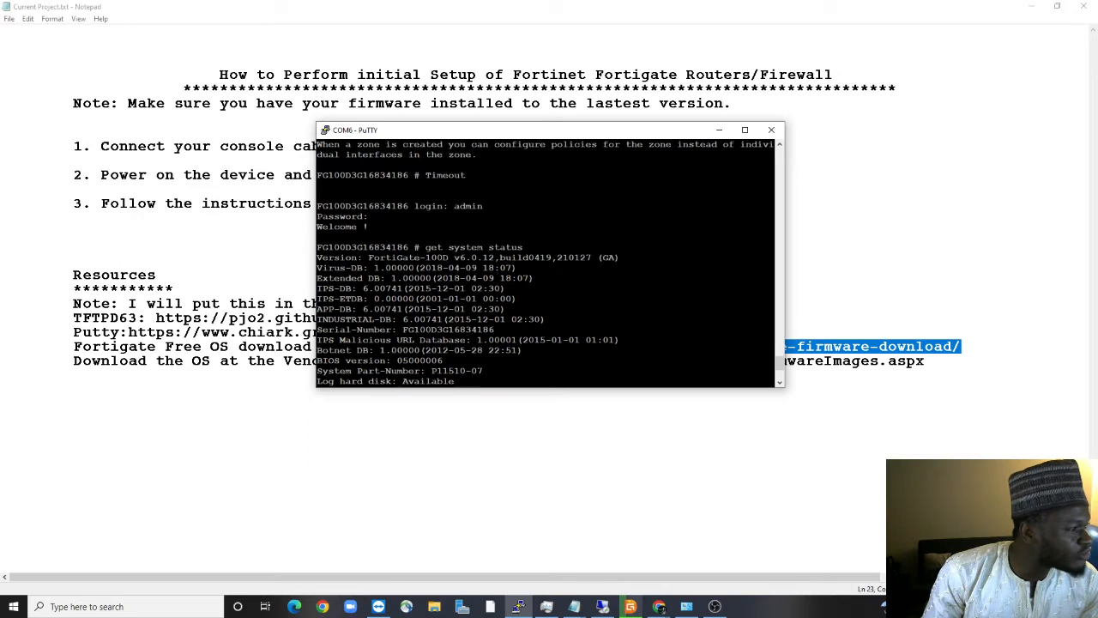
{"action": "left_click_drag", "start_coordinate": [400, 330], "coordinate": [496, 330]}
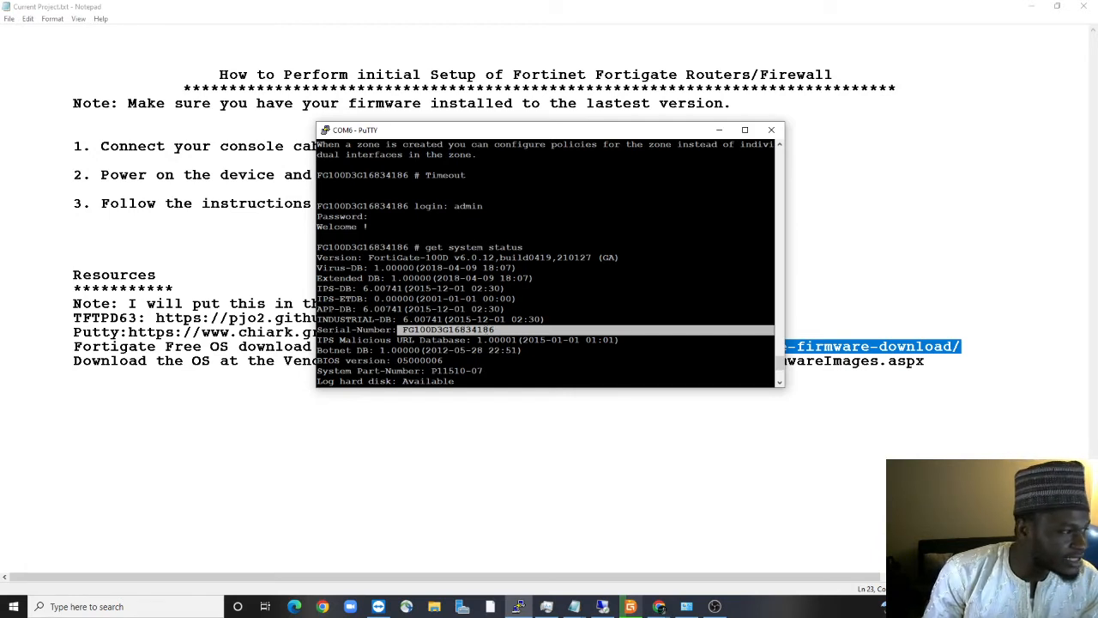
{"action": "left_click_drag", "start_coordinate": [419, 247], "coordinate": [524, 247]}
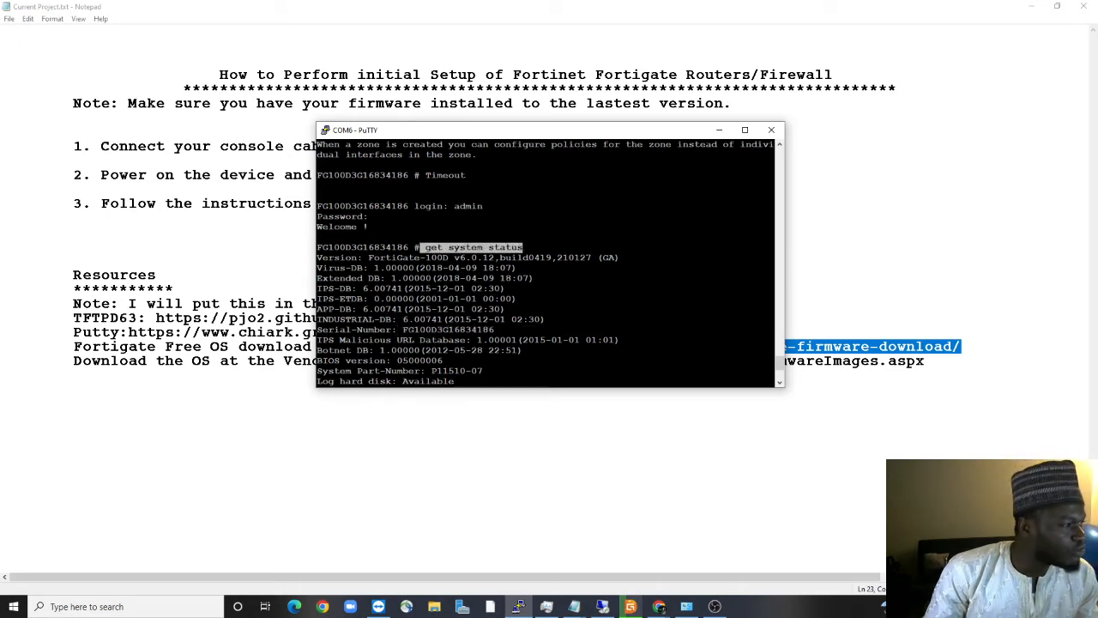
{"action": "left_click_drag", "start_coordinate": [364, 257], "coordinate": [448, 257]}
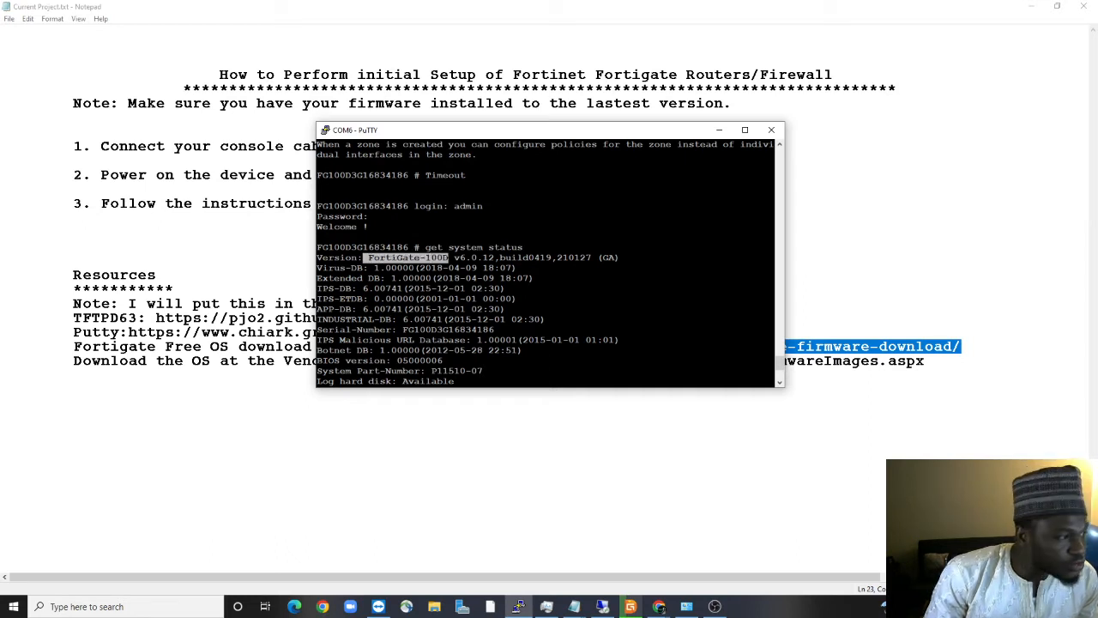
{"action": "left_click_drag", "start_coordinate": [450, 258], "coordinate": [617, 257]}
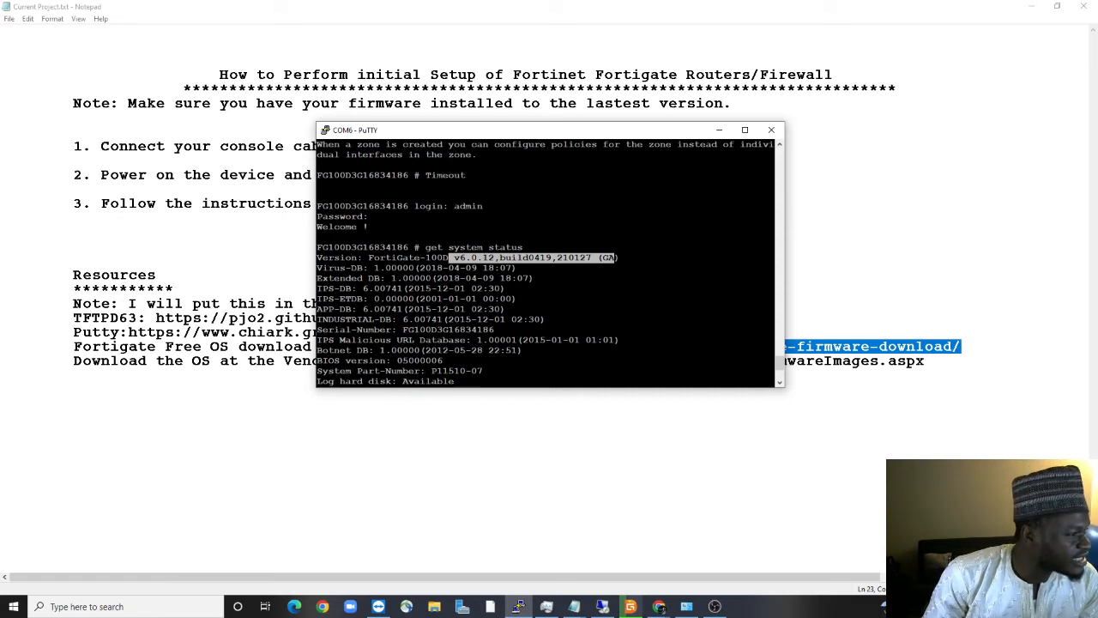
{"action": "left_click_drag", "start_coordinate": [333, 268], "coordinate": [442, 269]}
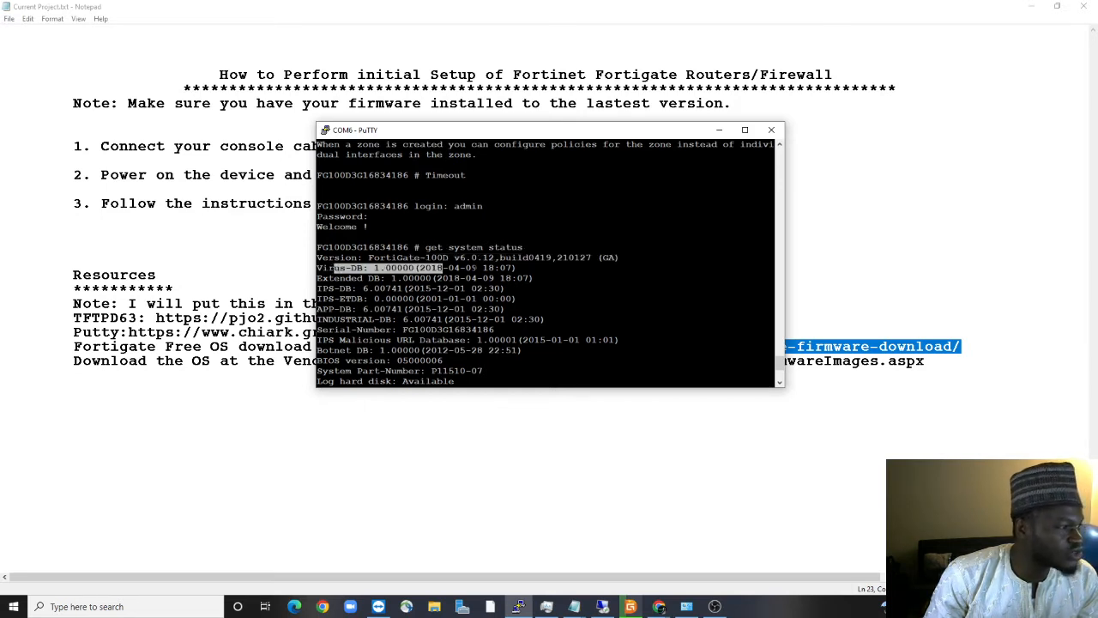
{"action": "left_click", "coordinate": [442, 268]}
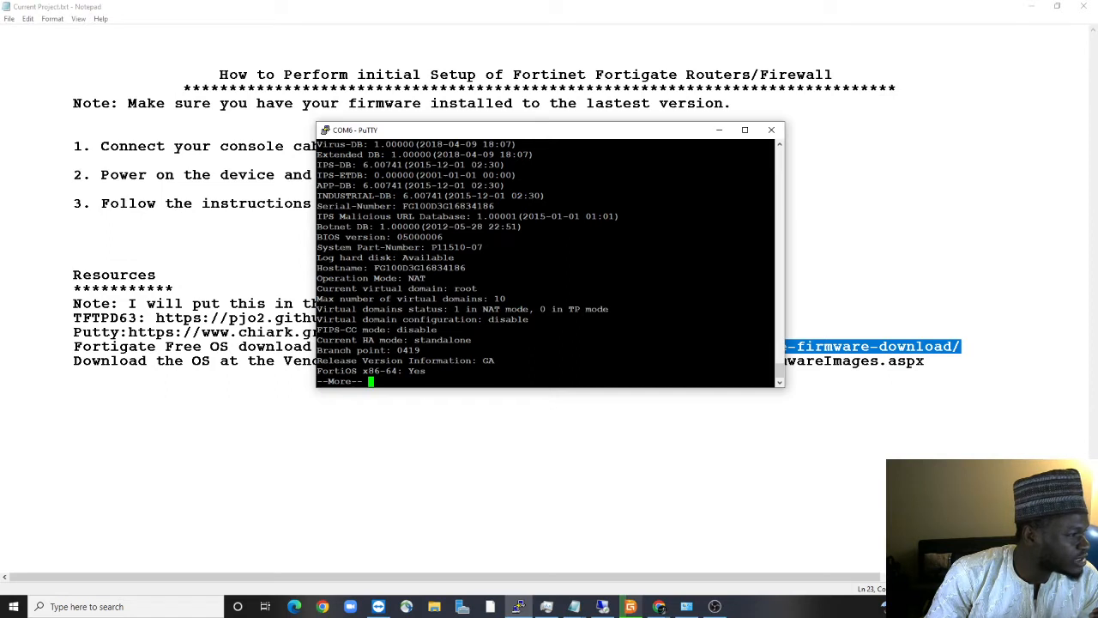
Highlight the hostname and NAT operation mode values, then show the rest of the status report
{"action": "left_click_drag", "start_coordinate": [372, 267], "coordinate": [486, 247]}
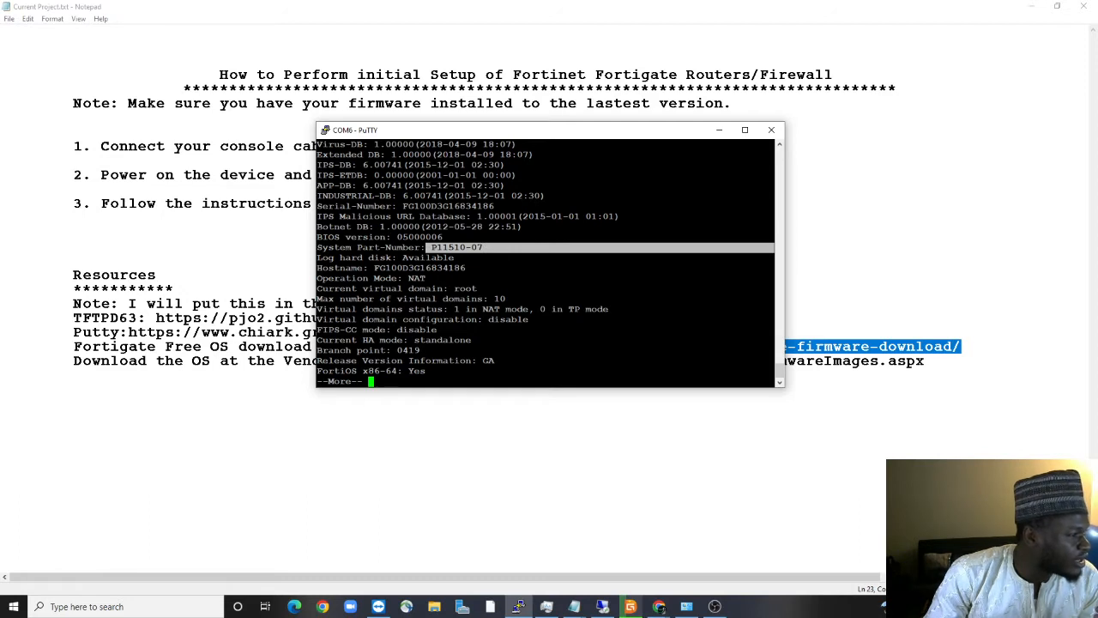
{"action": "left_click_drag", "start_coordinate": [408, 277], "coordinate": [427, 278]}
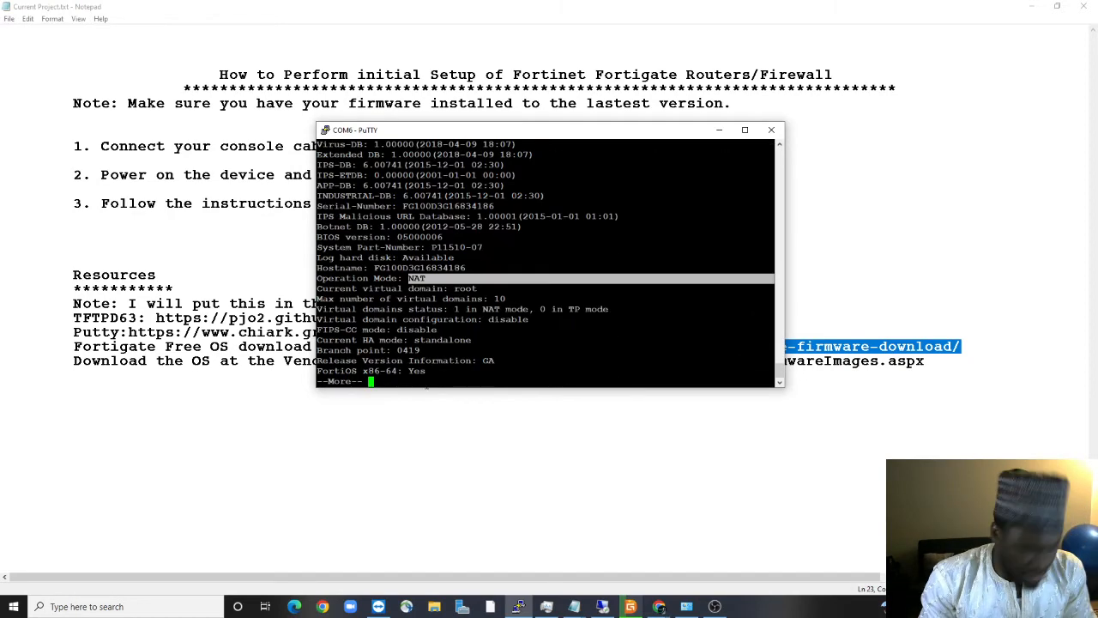
{"action": "key", "text": "space"}
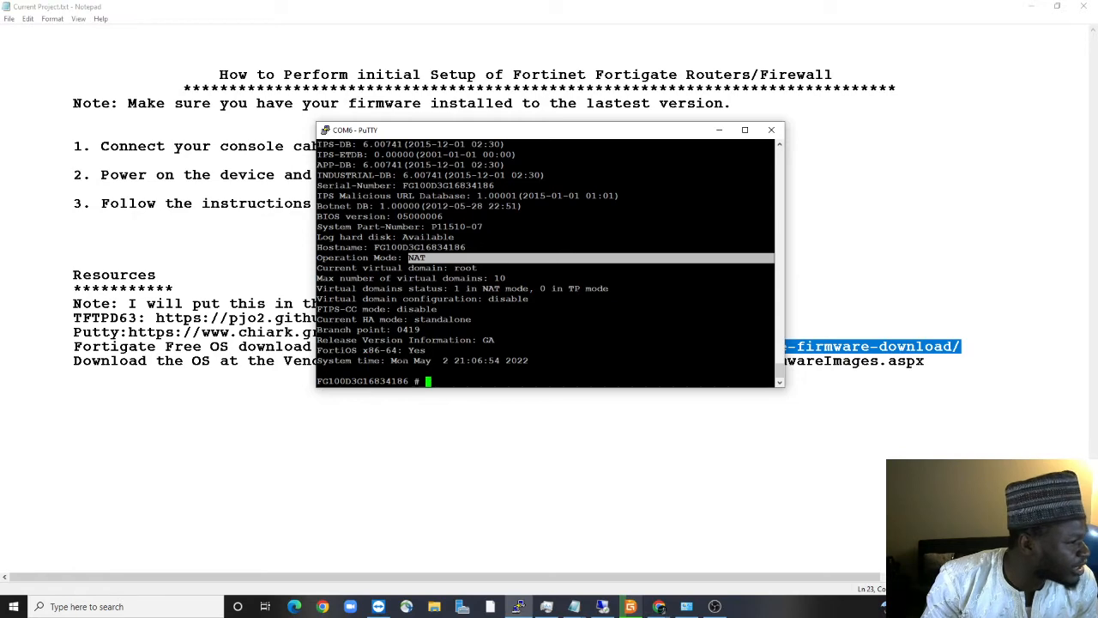
Scroll the console and highlight the get system status command line
{"action": "scroll", "coordinate": [545, 262], "scroll_direction": "up", "scroll_amount": 3}
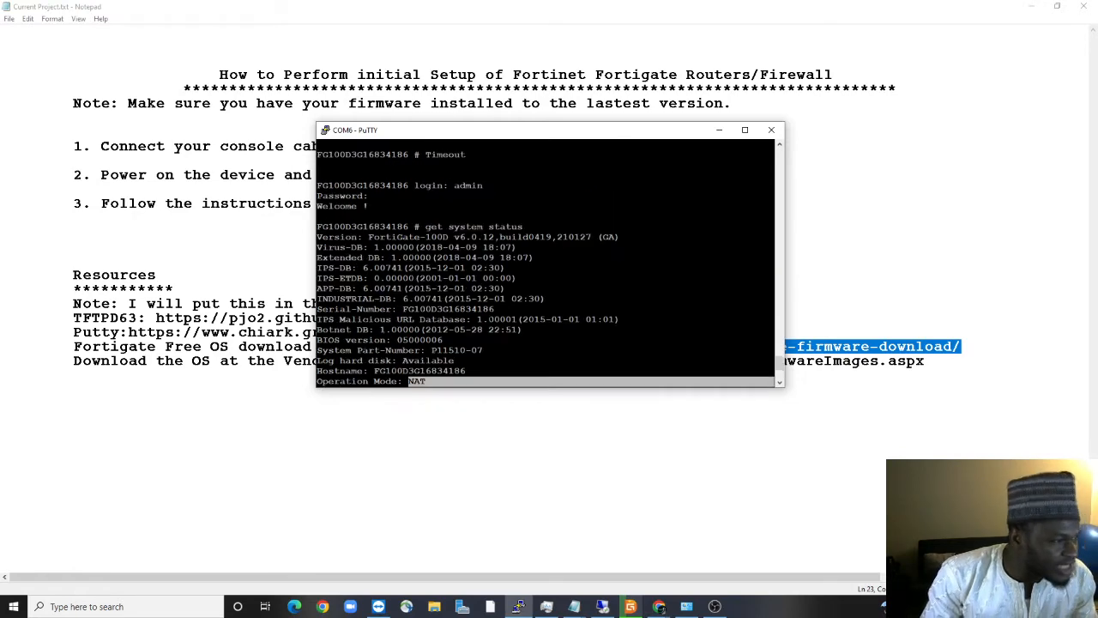
{"action": "scroll", "coordinate": [544, 263], "scroll_direction": "down", "scroll_amount": 2}
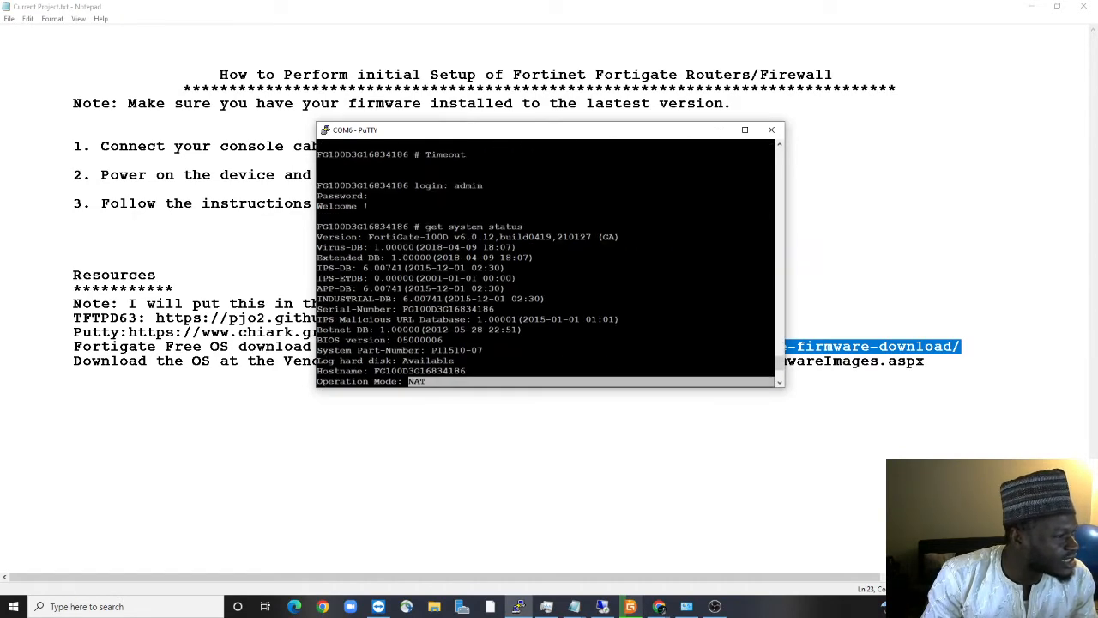
{"action": "left_click_drag", "start_coordinate": [421, 226], "coordinate": [540, 226]}
{"action": "left_click", "coordinate": [541, 227]}
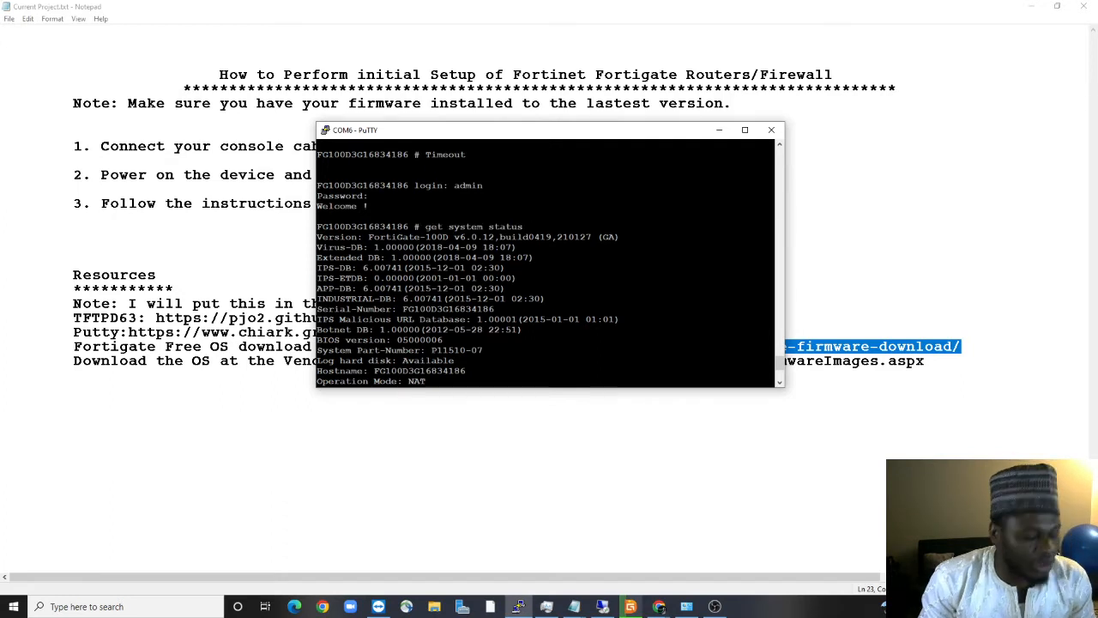
{"action": "scroll", "coordinate": [489, 382], "scroll_direction": "down", "scroll_amount": 4}
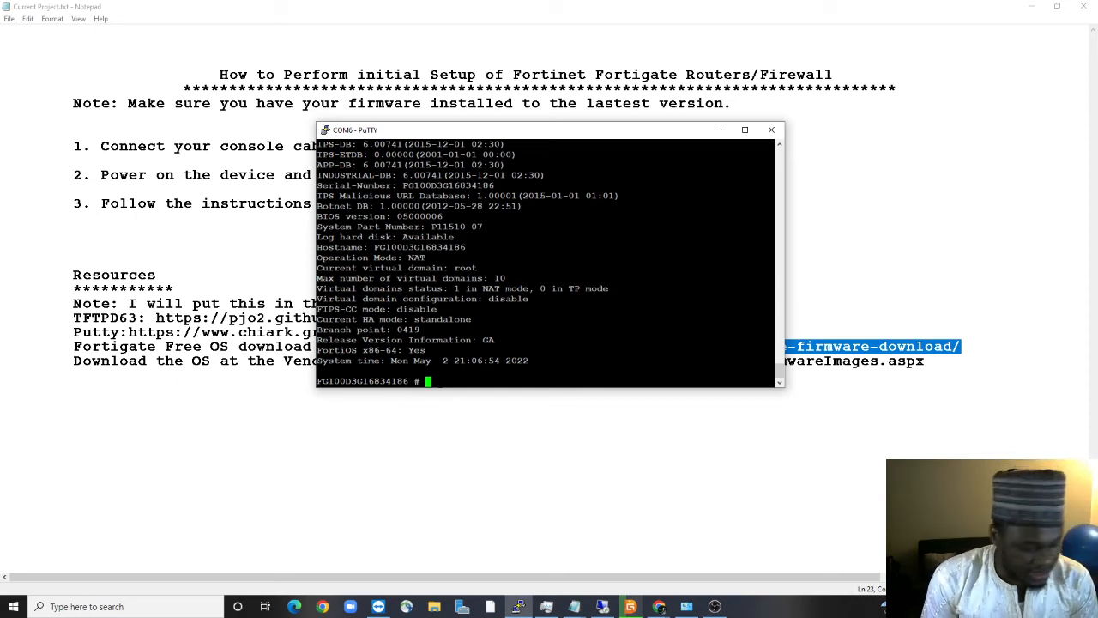
List the 'show system' command options and complete the command to 'show system interface'
{"action": "type", "text": "w "}
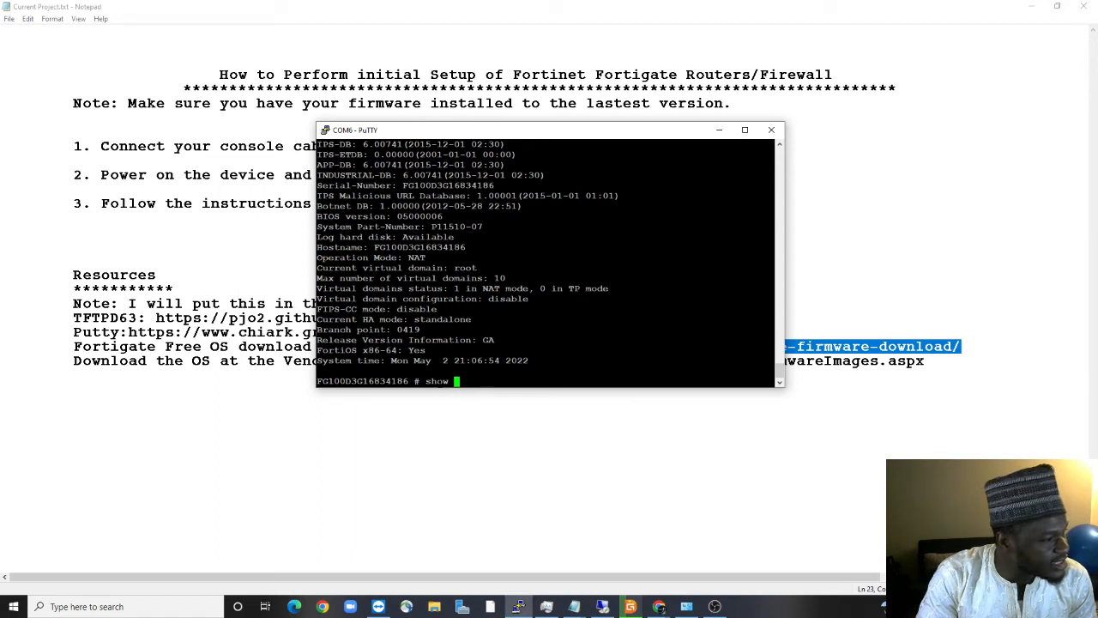
{"action": "type", "text": "system"}
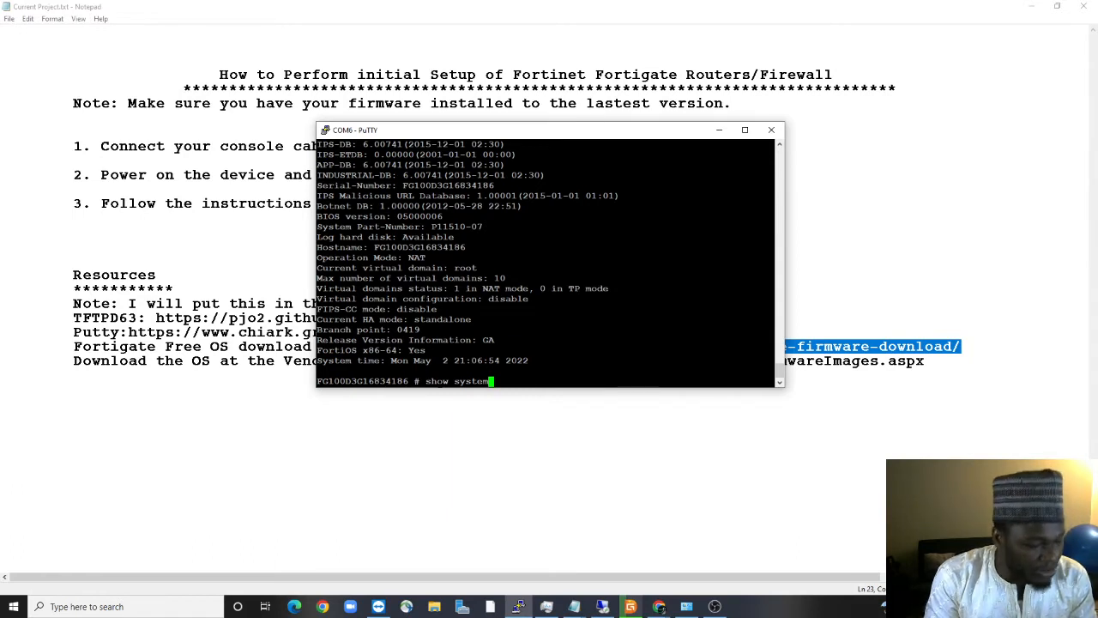
{"action": "type", "text": "?"}
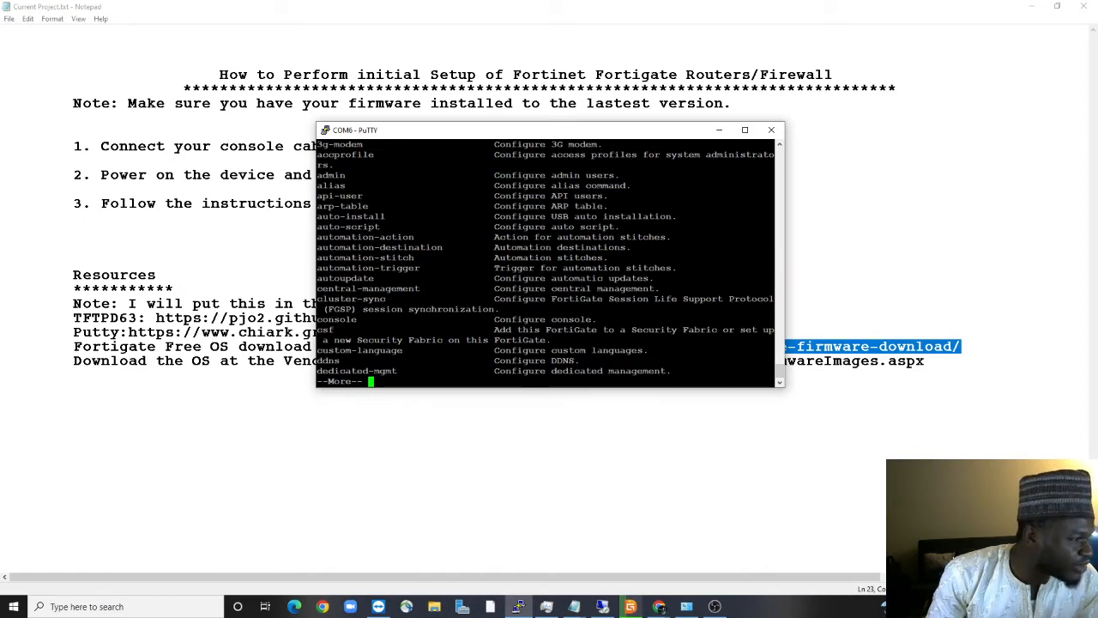
{"action": "key", "text": "space"}
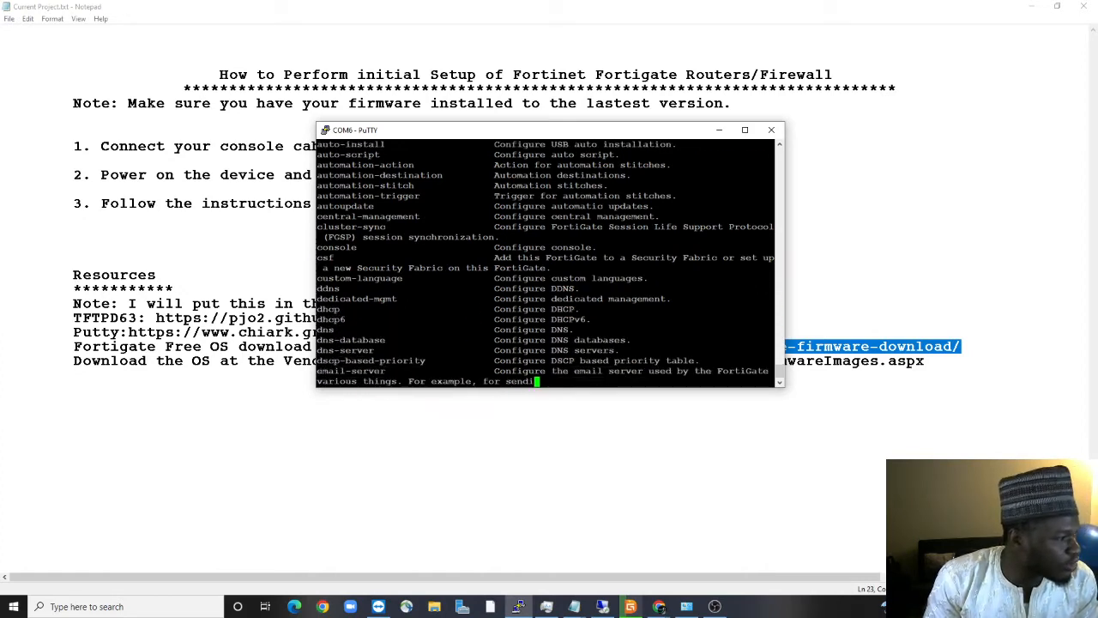
{"action": "key", "text": "space"}
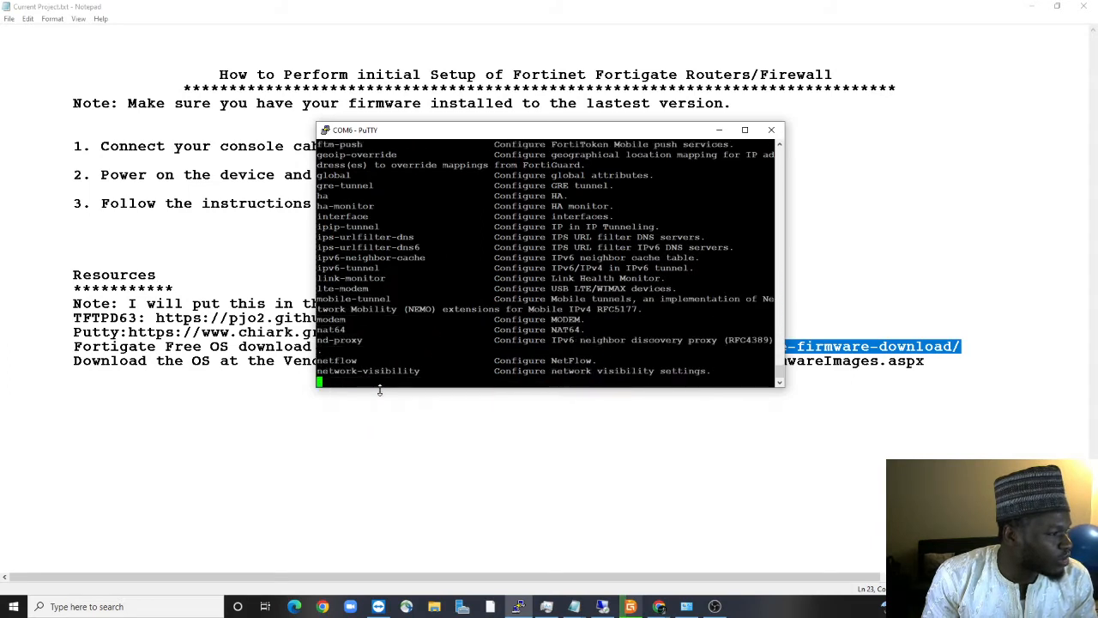
{"action": "key", "text": "space"}
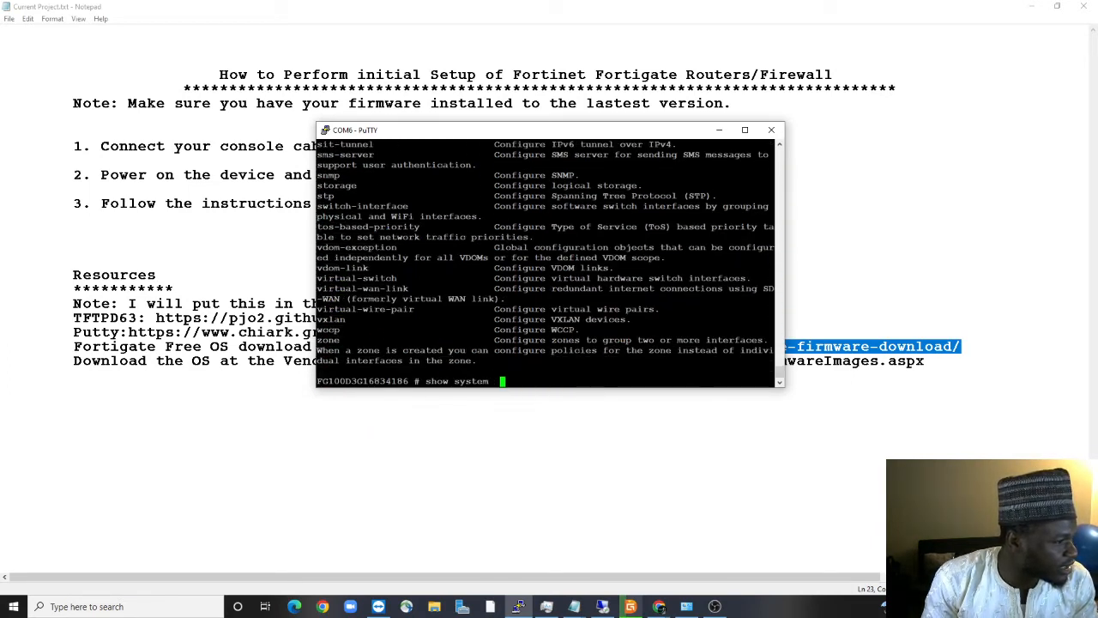
{"action": "key", "text": "BackSpace"}
{"action": "type", "text": "in"}
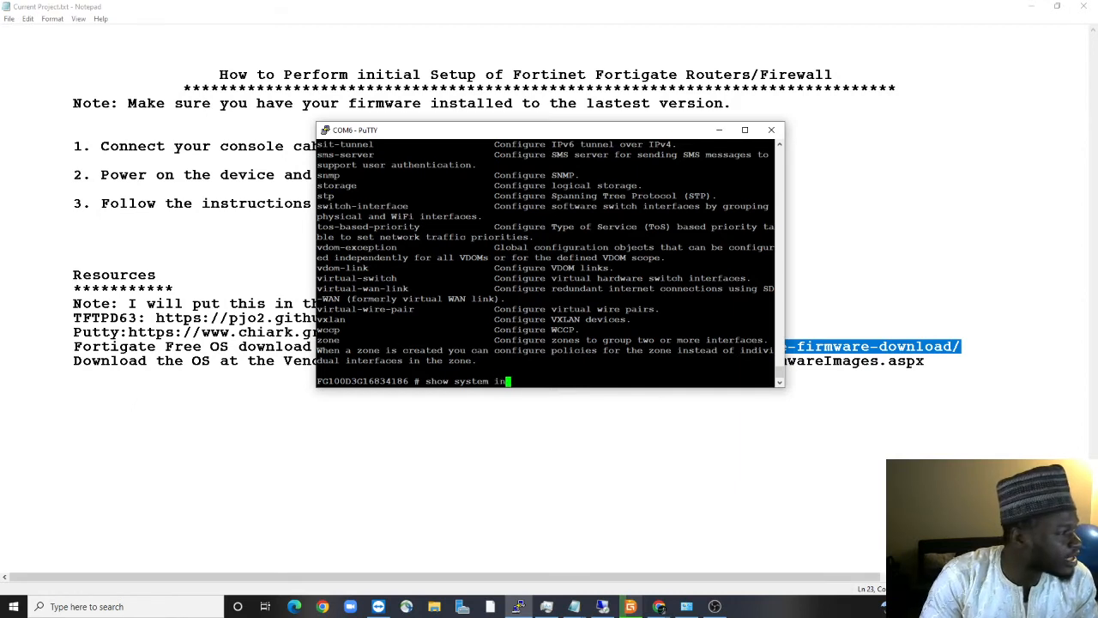
{"action": "type", "text": "ter"}
{"action": "key", "text": "Tab"}
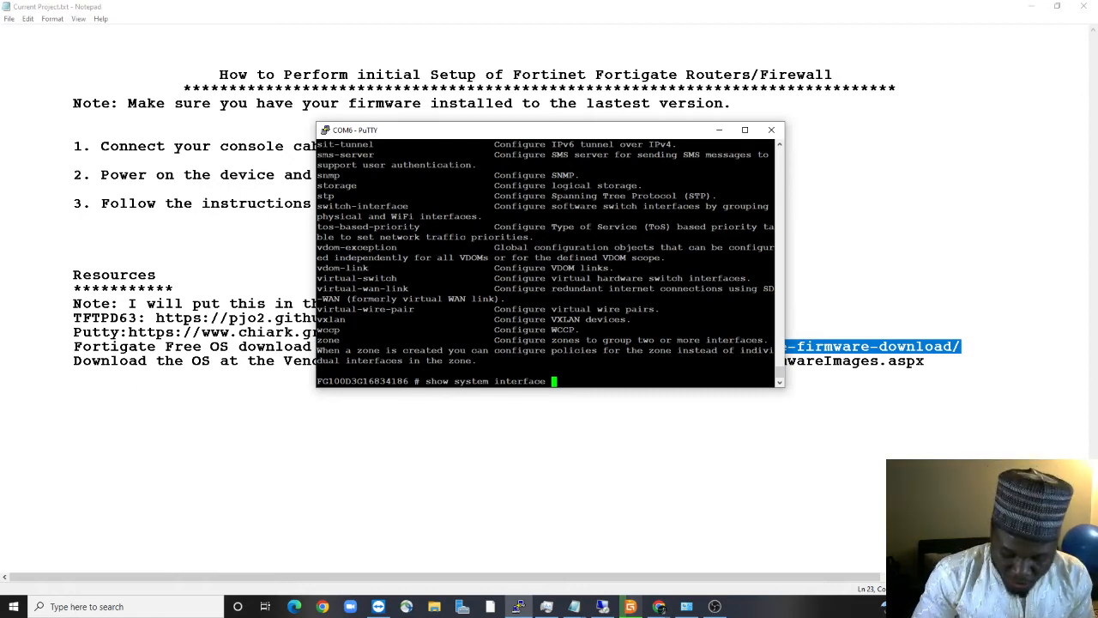
List the FortiGate interfaces and mark the dmz, lan, wan1 and mgmt names
{"action": "key", "text": "question"}
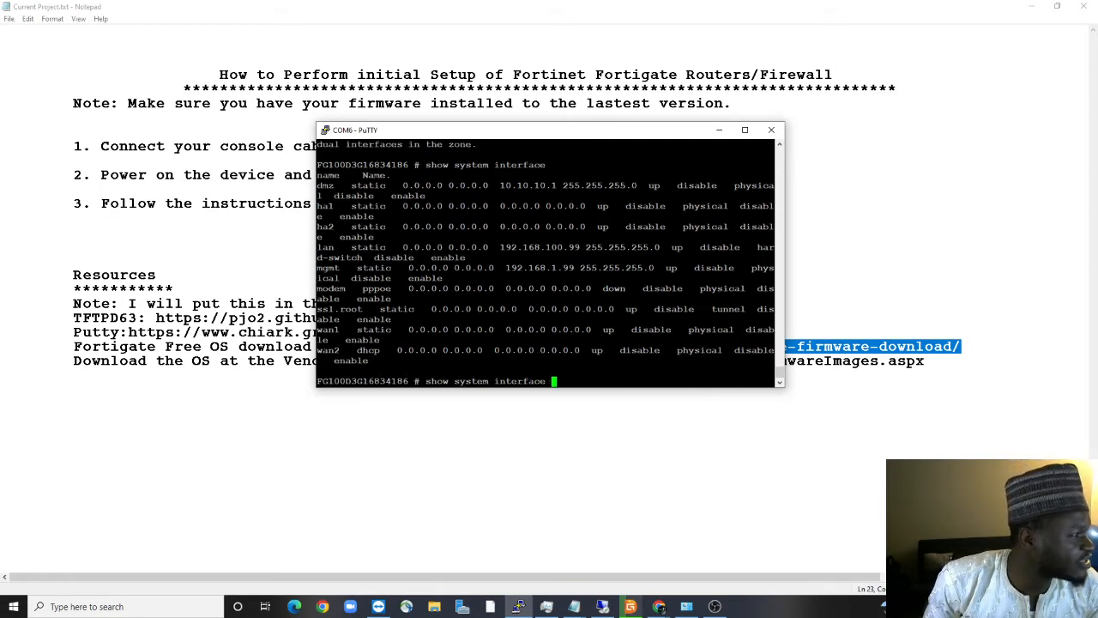
{"action": "left_click_drag", "start_coordinate": [316, 185], "coordinate": [346, 186]}
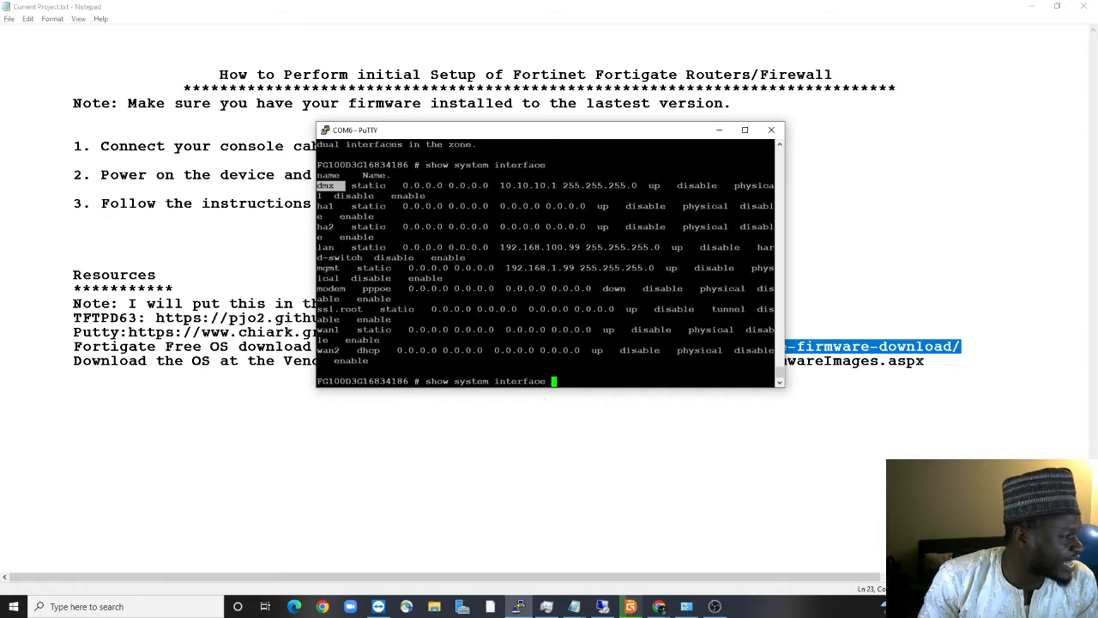
{"action": "mouse_move", "coordinate": [333, 247]}
{"action": "left_mouse_down"}
{"action": "mouse_move", "coordinate": [314, 237]}
{"action": "mouse_move", "coordinate": [318, 247]}
{"action": "left_mouse_up"}
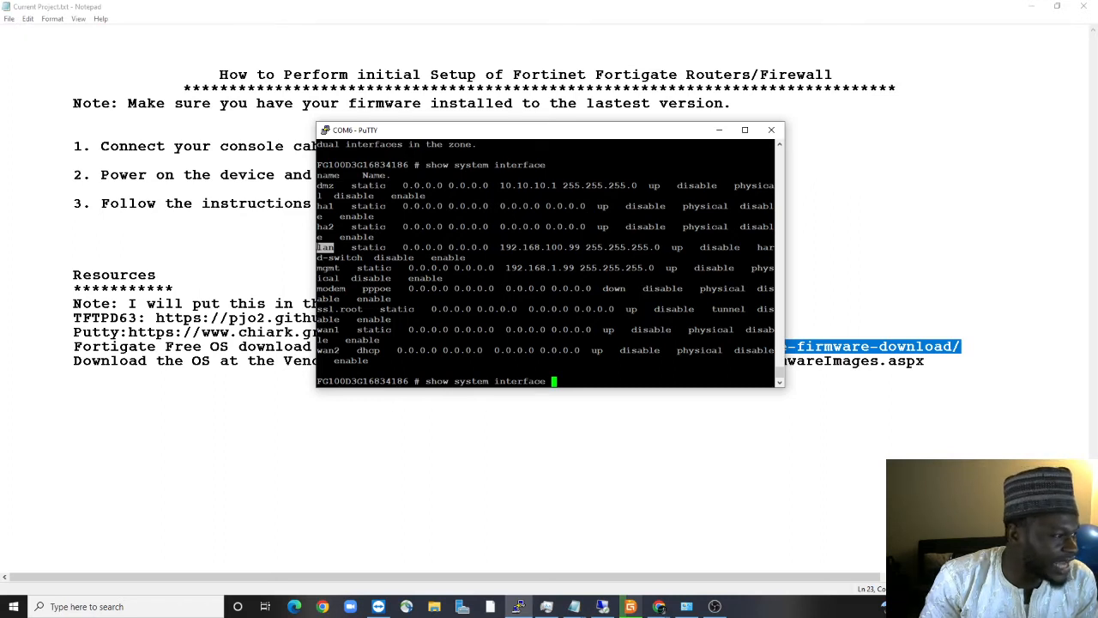
{"action": "left_click_drag", "start_coordinate": [343, 331], "coordinate": [311, 337]}
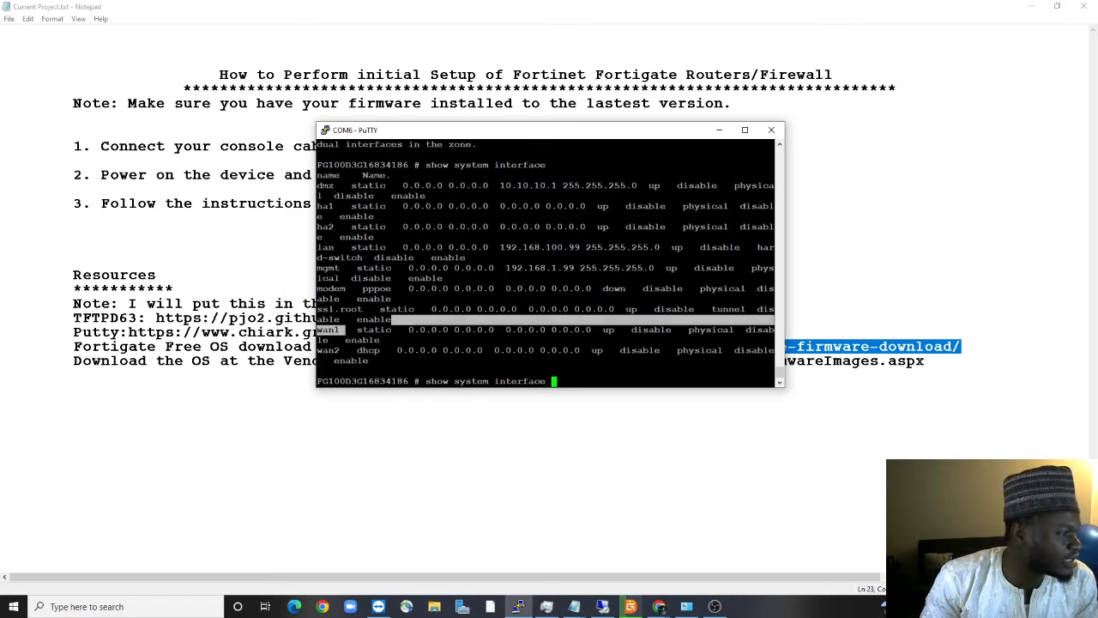
{"action": "left_click_drag", "start_coordinate": [340, 268], "coordinate": [315, 269]}
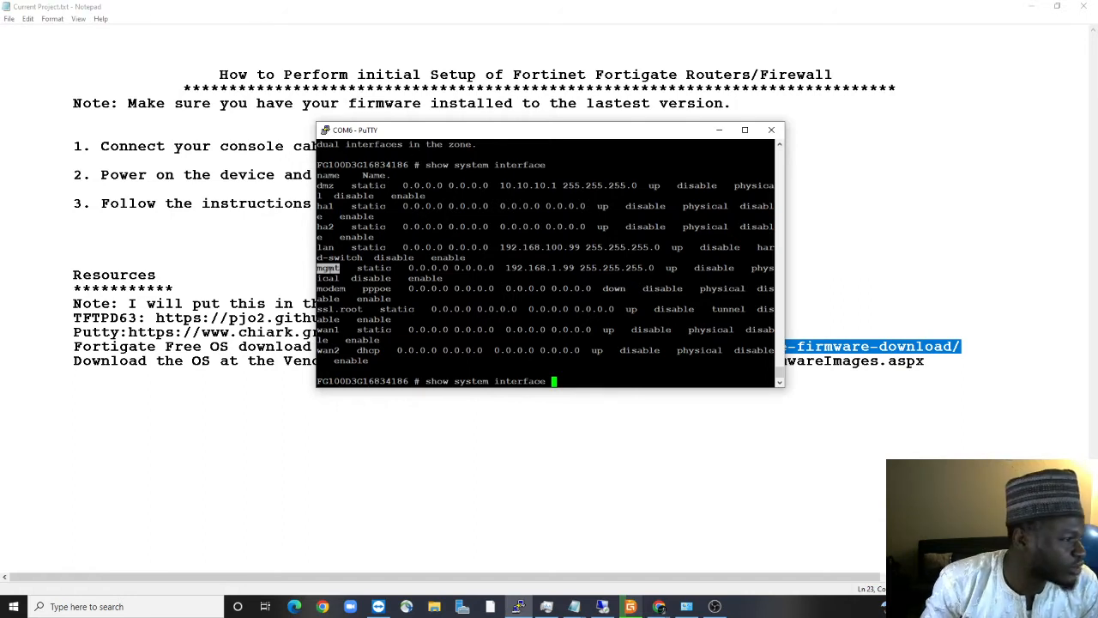
Mark the mgmt address 192.168.1.99 and lan address 192.168.100.99, then show the PC's network list
{"action": "left_click_drag", "start_coordinate": [501, 268], "coordinate": [578, 267]}
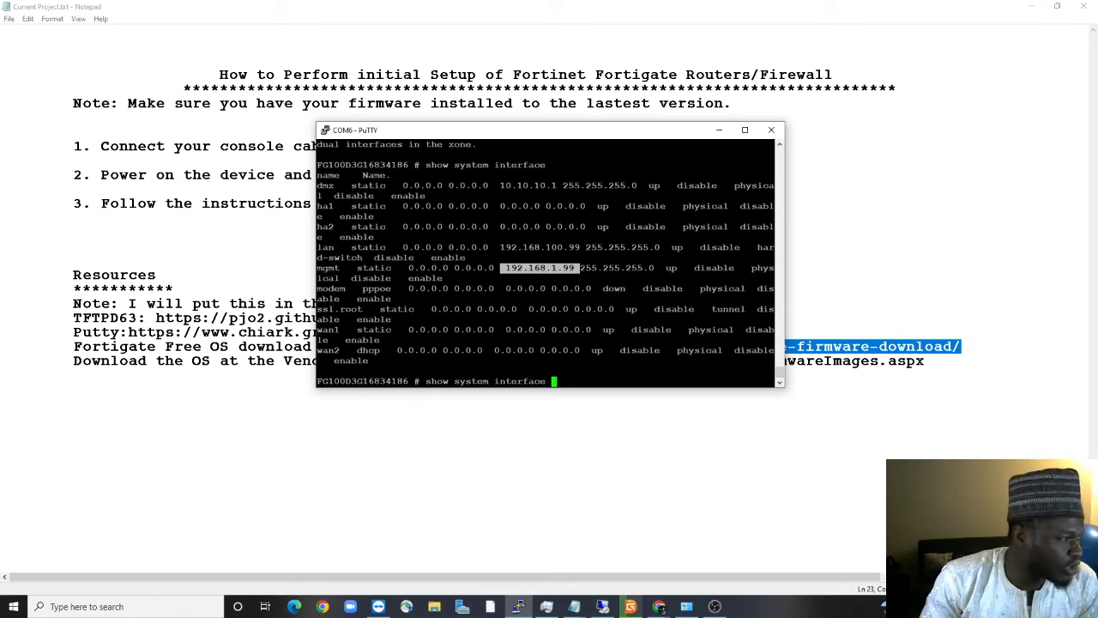
{"action": "left_click_drag", "start_coordinate": [501, 247], "coordinate": [580, 247]}
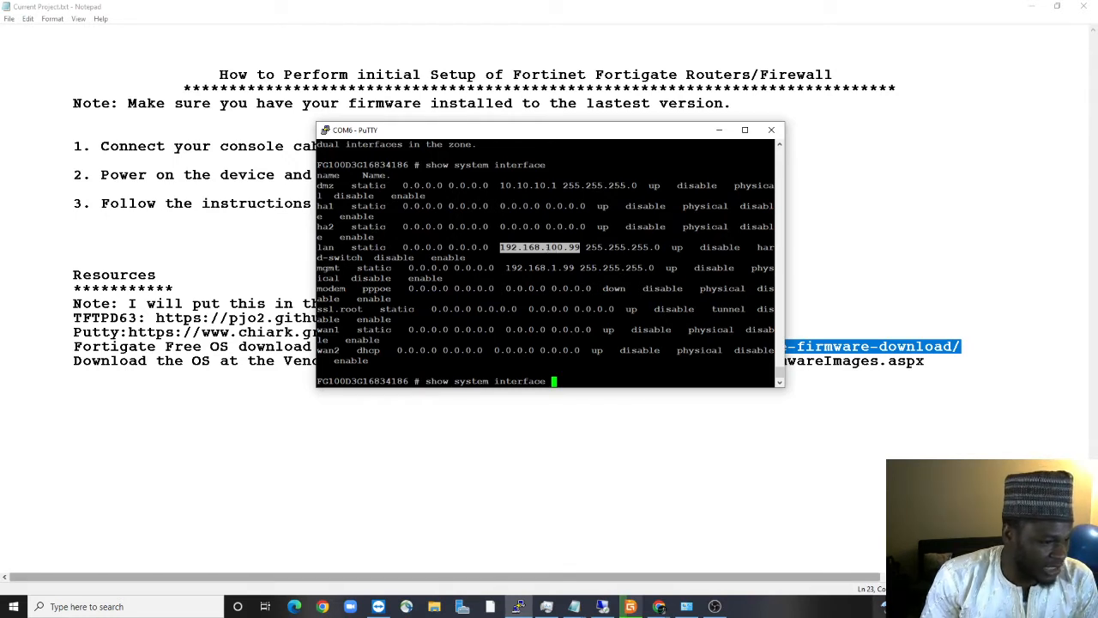
{"action": "left_click", "coordinate": [987, 605]}
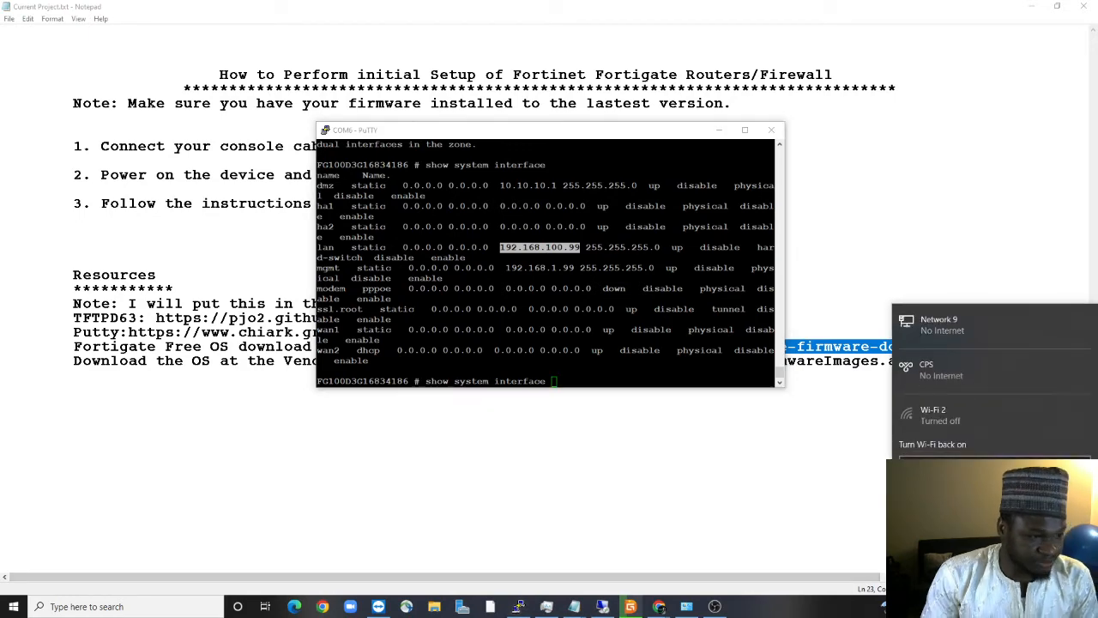
Open Network Connections from Windows network settings, bring up Ethernet 2's actions, then return to PuTTY
{"action": "left_click", "coordinate": [948, 504]}
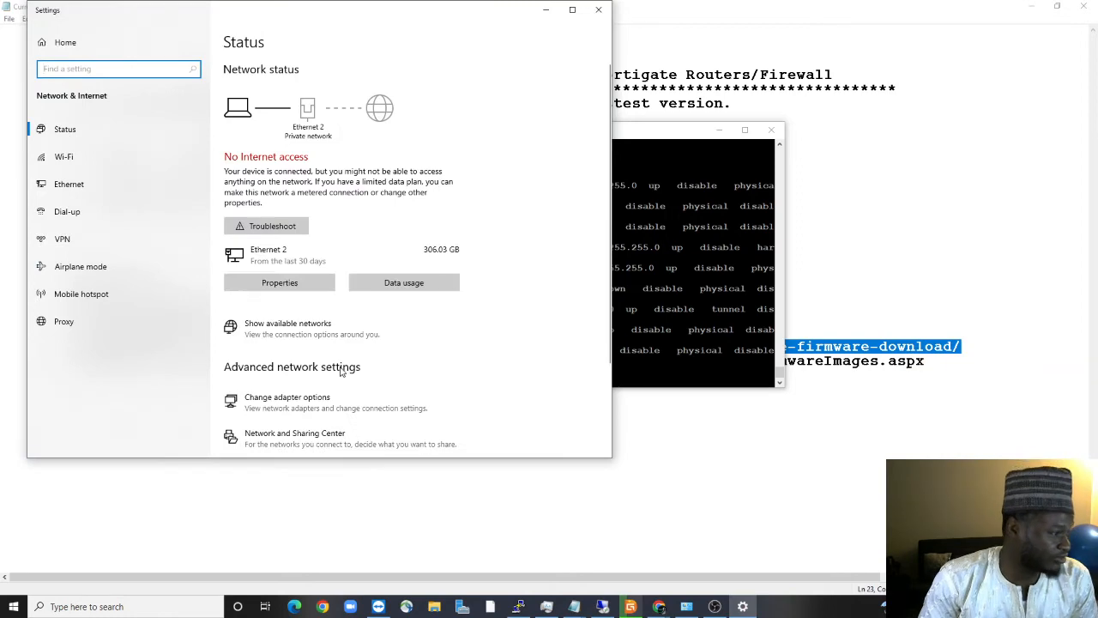
{"action": "left_click", "coordinate": [292, 398]}
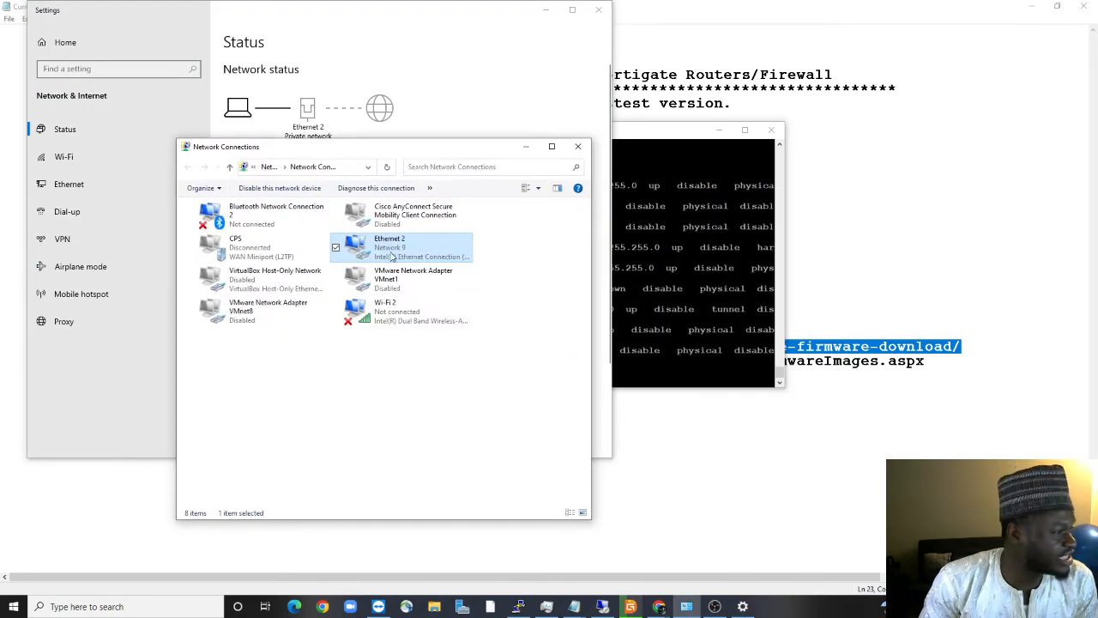
{"action": "right_click", "coordinate": [391, 252]}
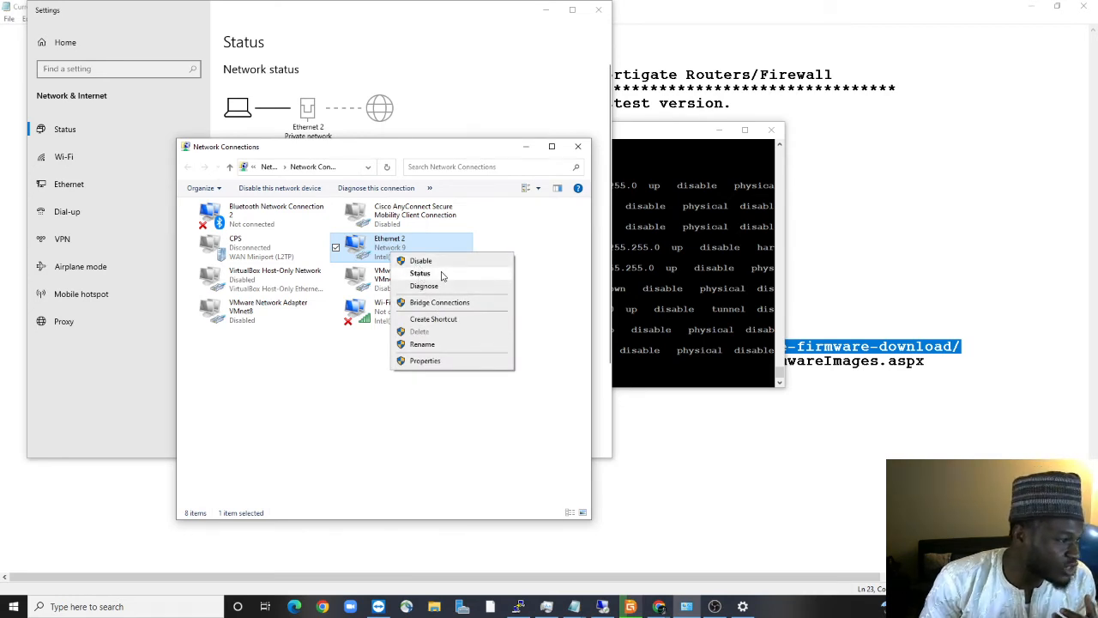
{"action": "key", "text": "alt+Tab"}
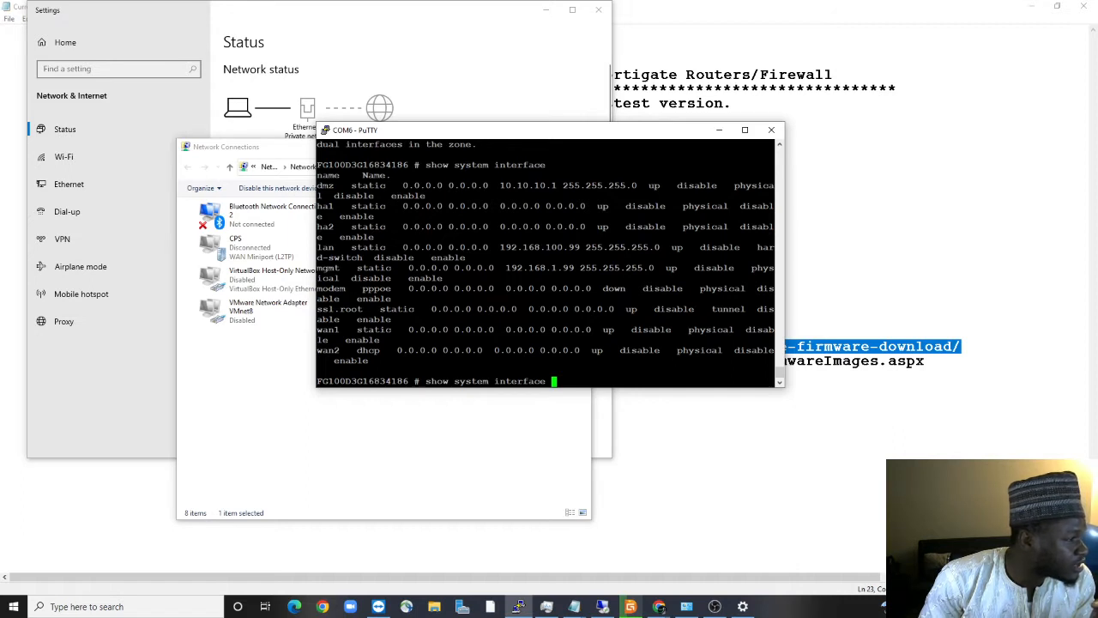
Copy the lan address 192.168.100.99 from PuTTY and bring Network Connections back in front
{"action": "left_click_drag", "start_coordinate": [346, 247], "coordinate": [421, 247]}
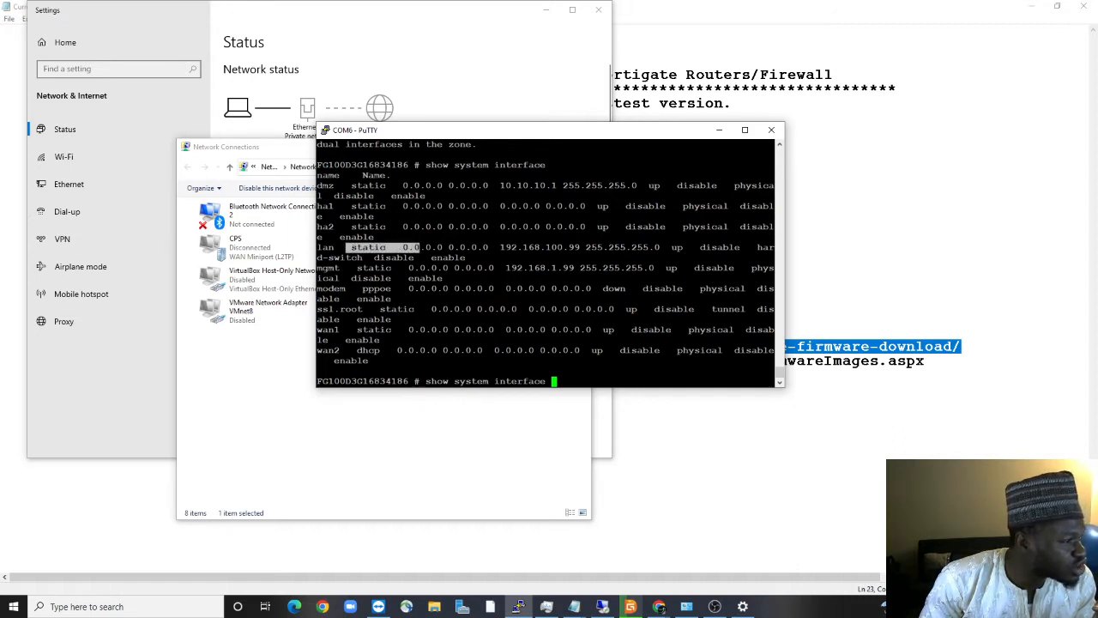
{"action": "left_click_drag", "start_coordinate": [494, 247], "coordinate": [588, 248]}
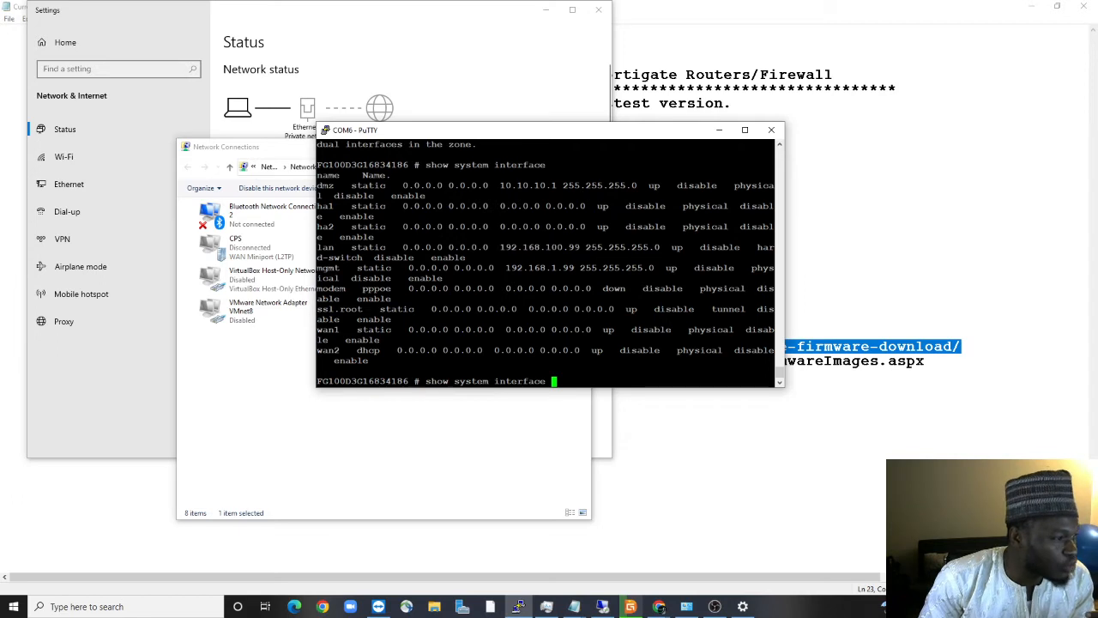
{"action": "double_click", "coordinate": [573, 248]}
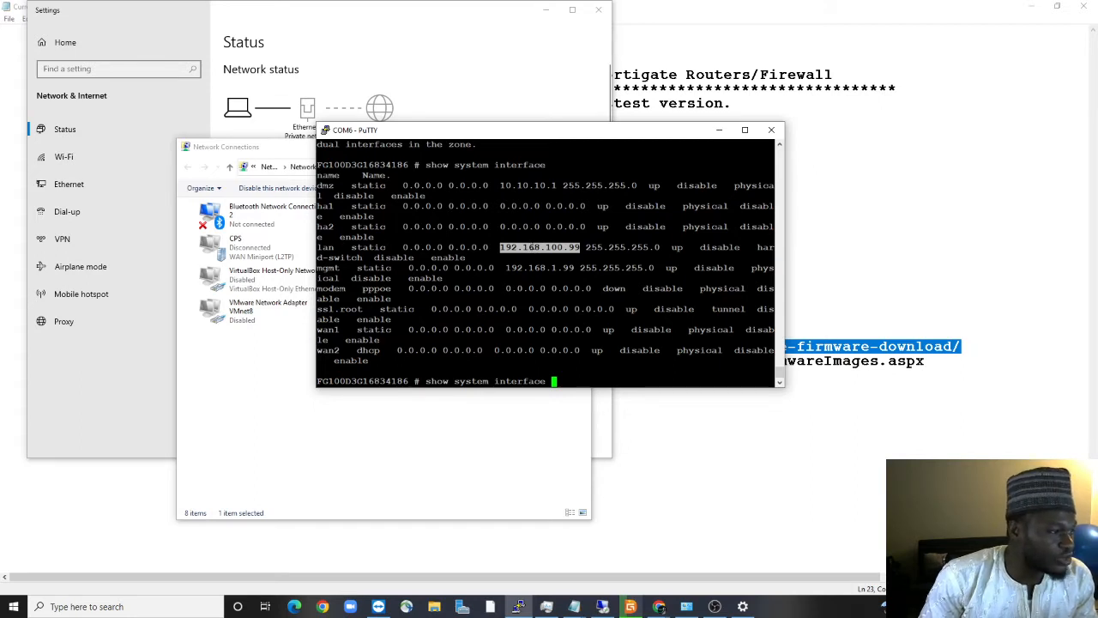
{"action": "left_click", "coordinate": [272, 351]}
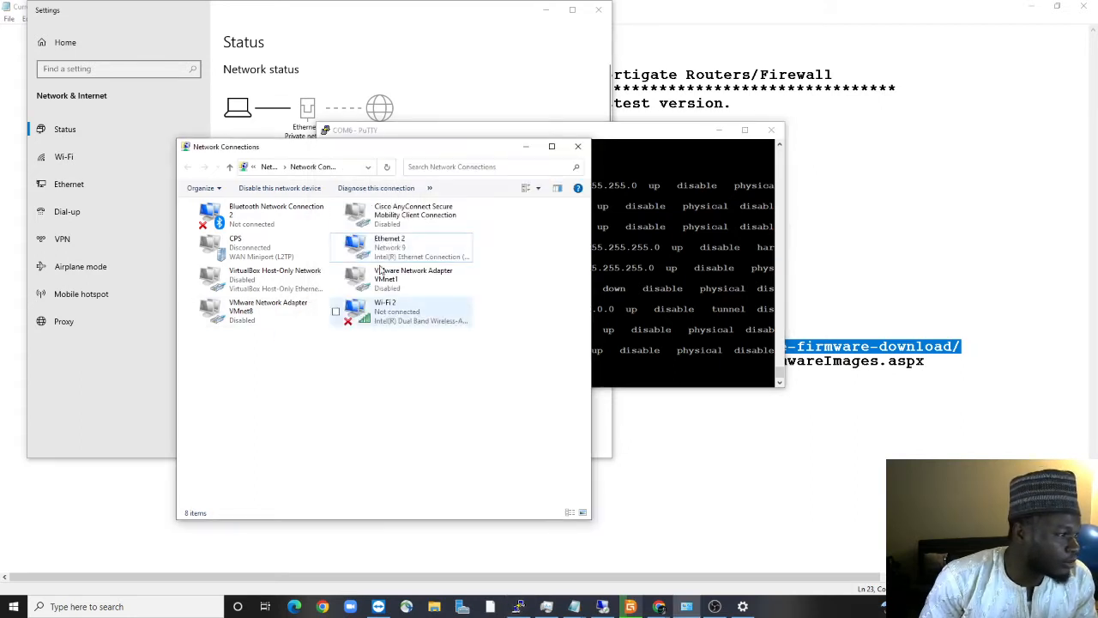
Set Ethernet 2's IPv4 to obtain the IP address and DNS servers automatically
{"action": "right_click", "coordinate": [409, 248]}
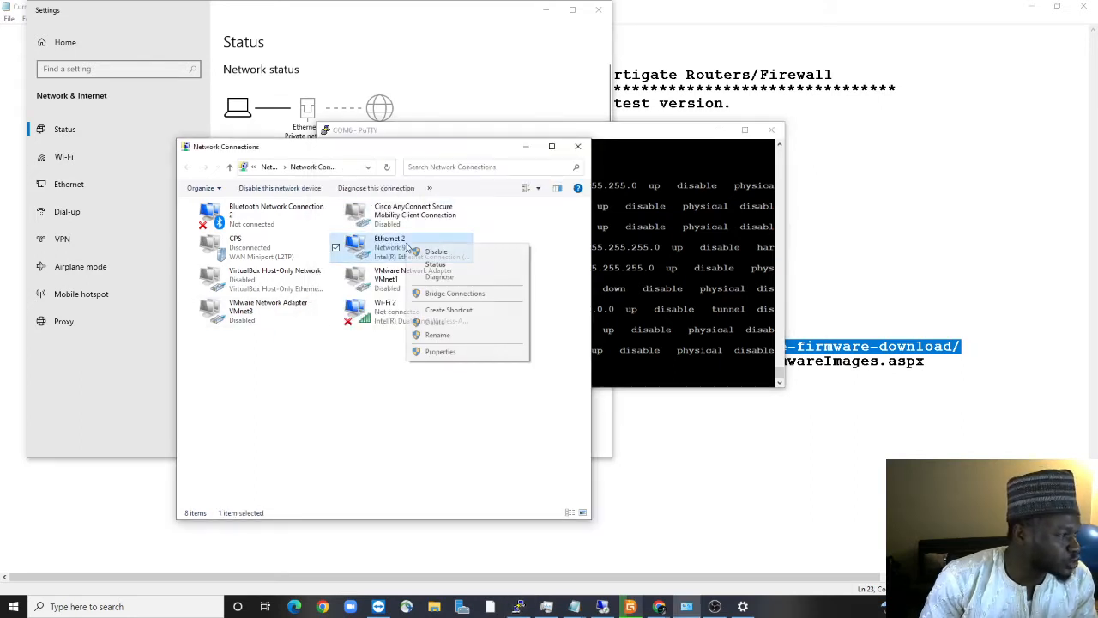
{"action": "left_click", "coordinate": [436, 351]}
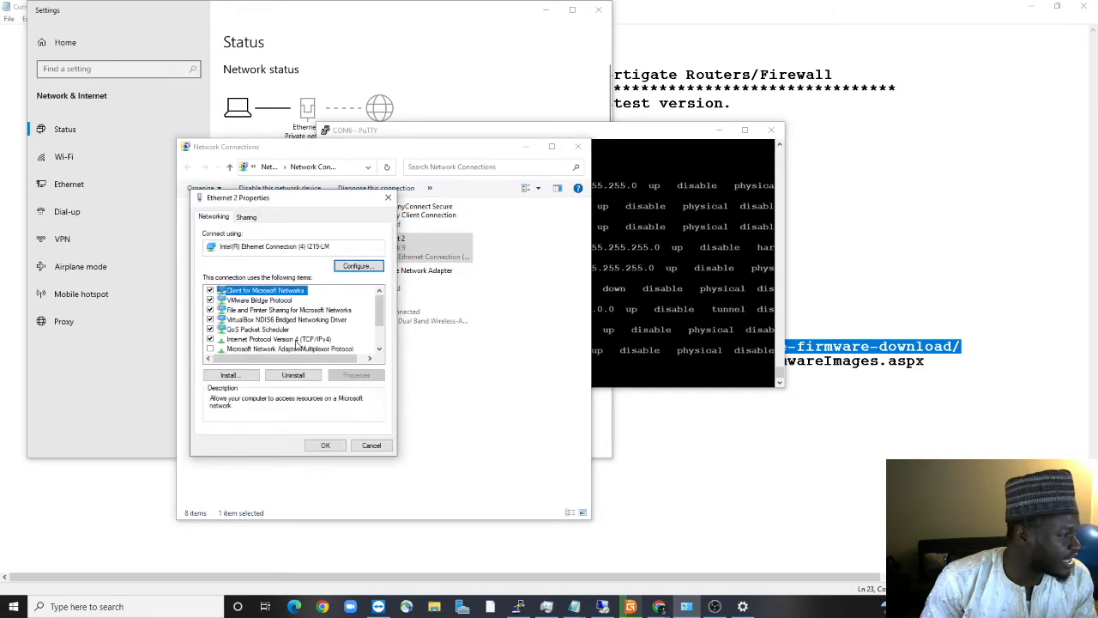
{"action": "double_click", "coordinate": [300, 343]}
{"action": "left_click", "coordinate": [289, 325]}
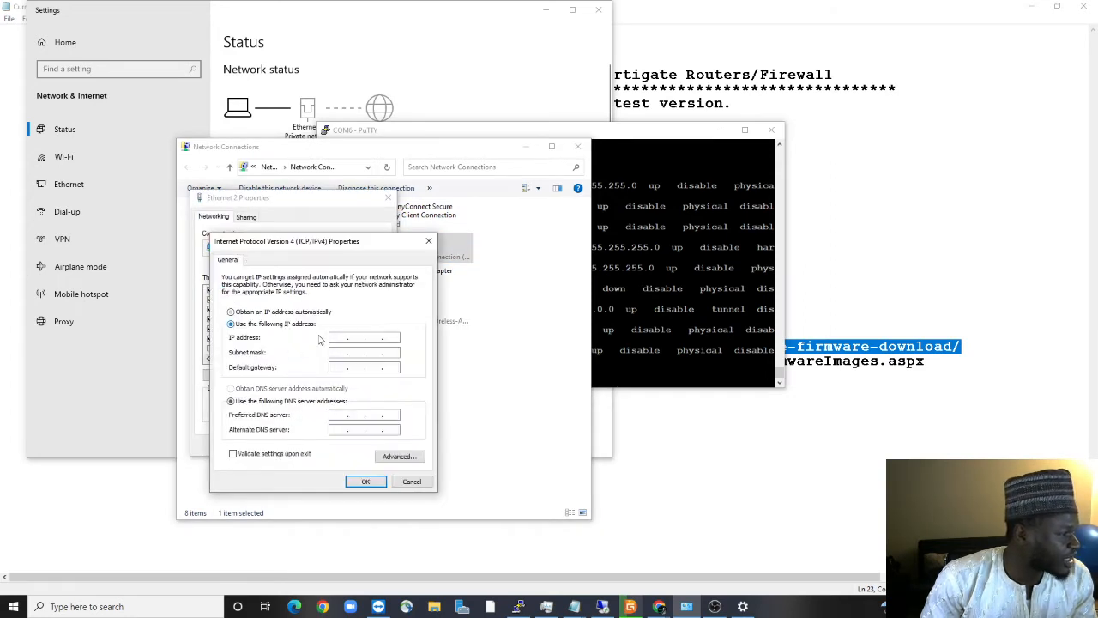
{"action": "left_click", "coordinate": [272, 312]}
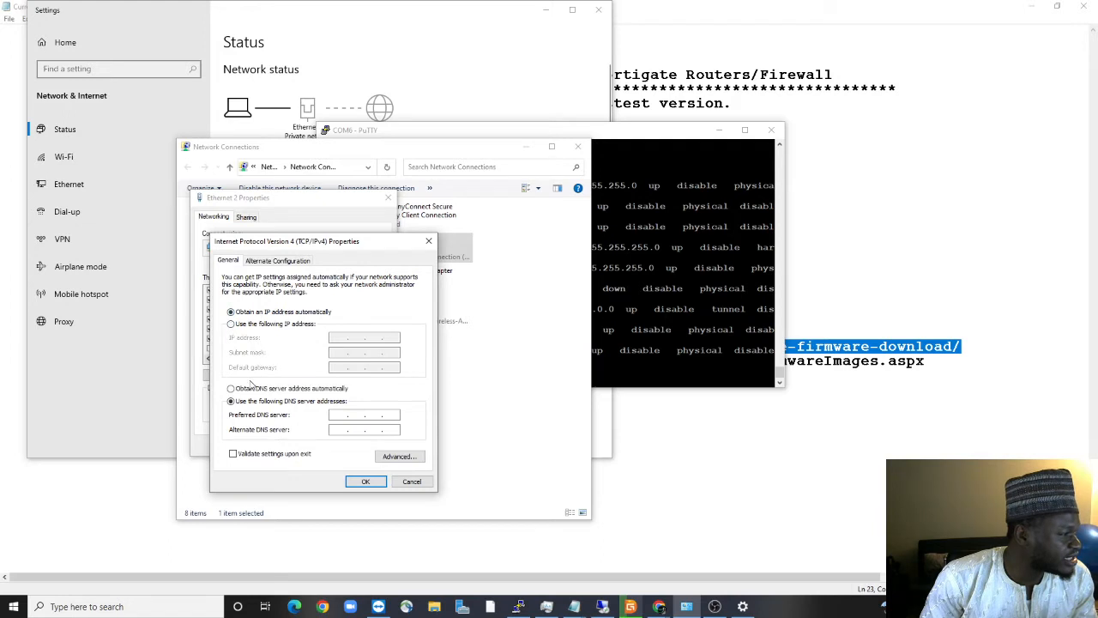
{"action": "left_click", "coordinate": [250, 389]}
{"action": "left_click", "coordinate": [364, 481]}
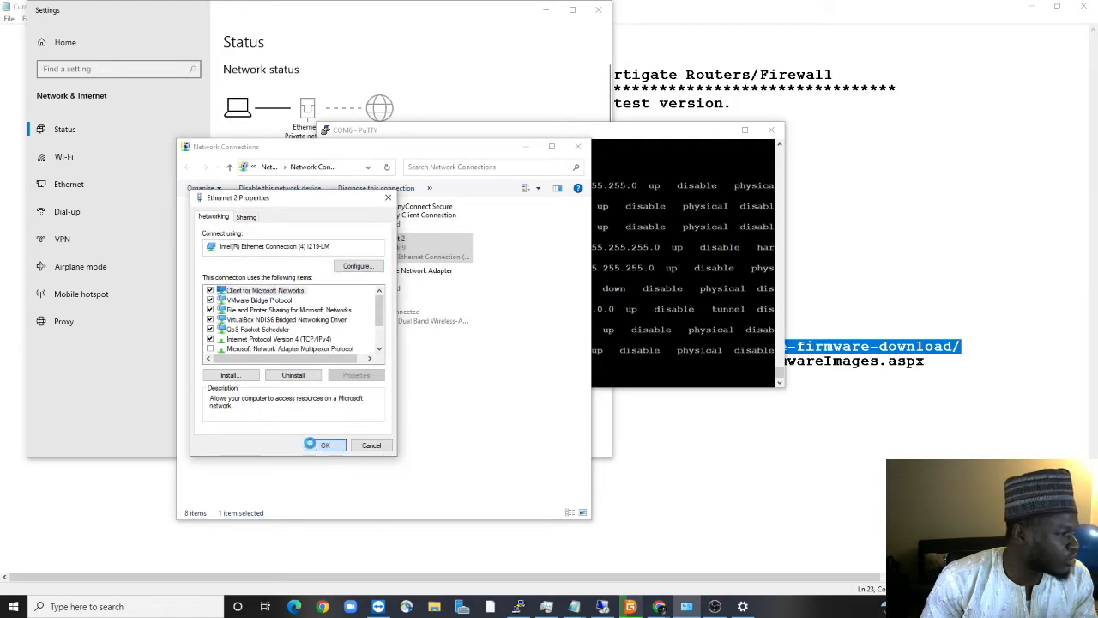
{"action": "left_click", "coordinate": [323, 444]}
Disable the Ethernet 2 adapter and then re-enable it
{"action": "right_click", "coordinate": [403, 248]}
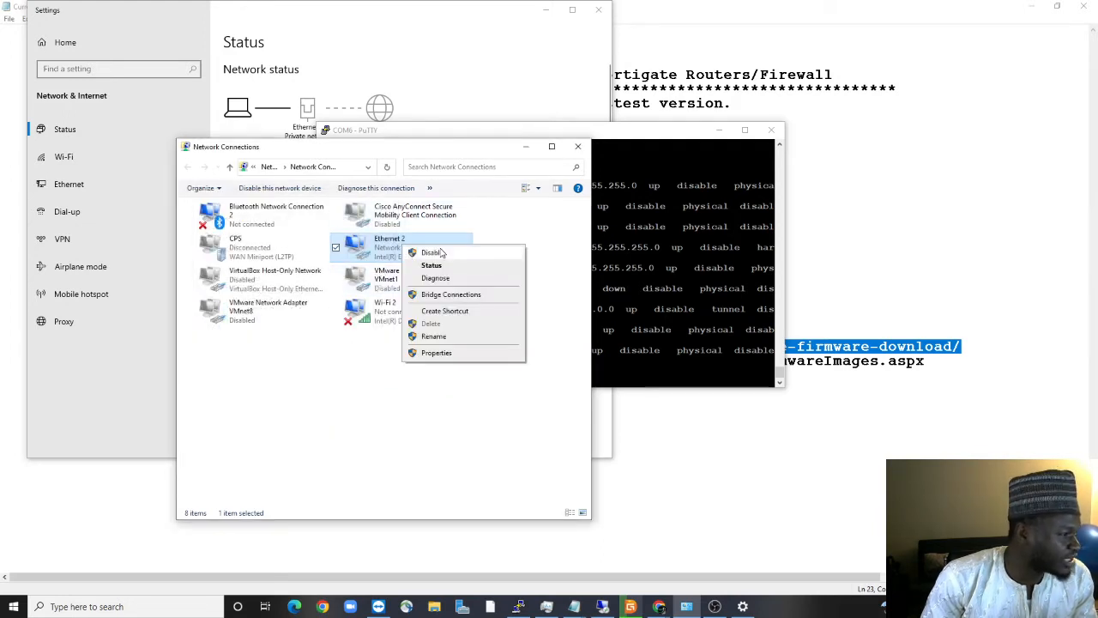
{"action": "left_click", "coordinate": [420, 251]}
{"action": "right_click", "coordinate": [402, 248]}
{"action": "left_click", "coordinate": [417, 254]}
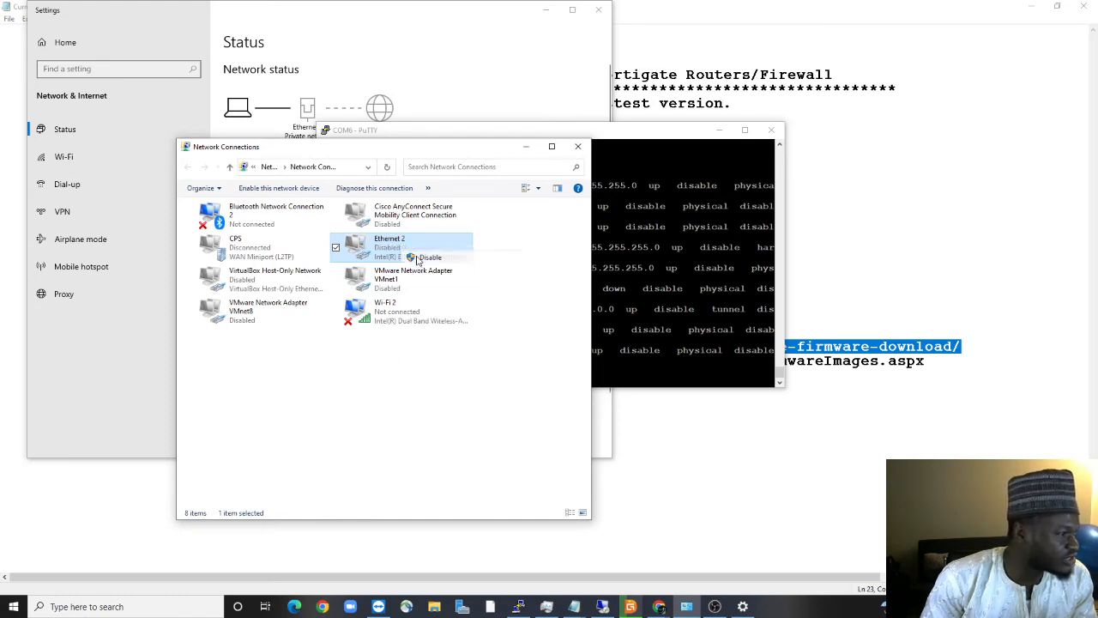
{"action": "right_click", "coordinate": [395, 241]}
{"action": "left_click", "coordinate": [436, 244]}
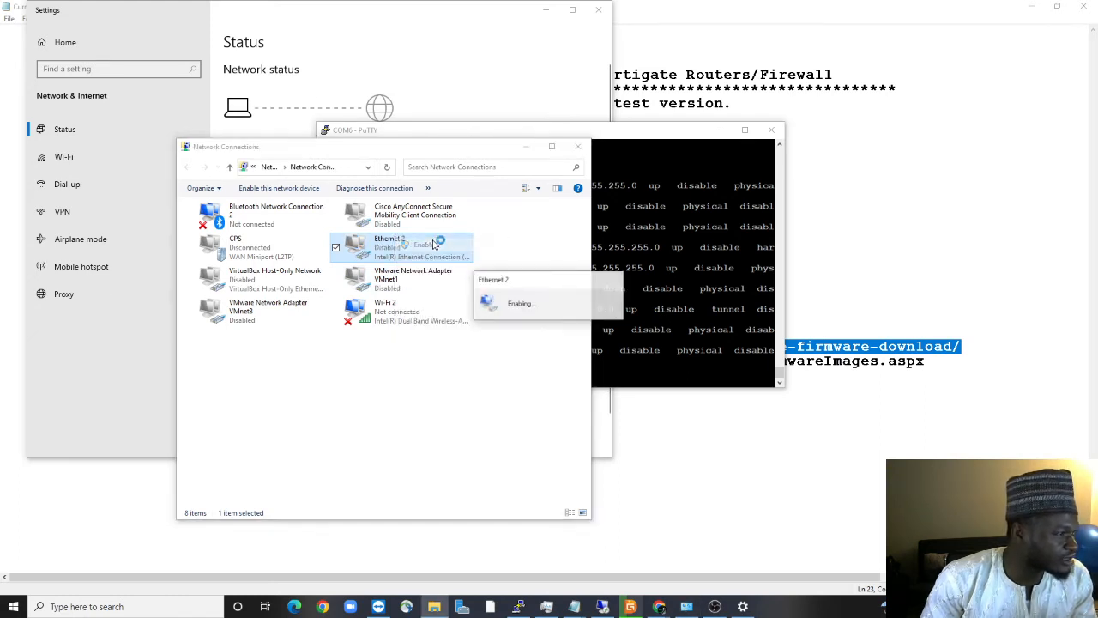
{"action": "left_click", "coordinate": [14, 607]}
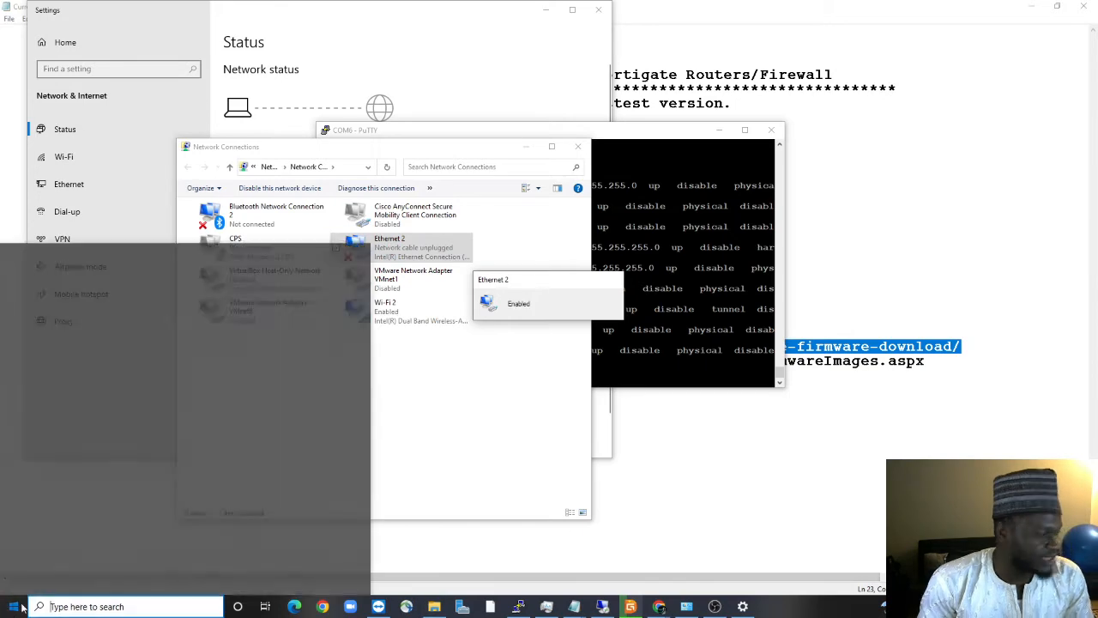
Launch Command Prompt via cmd and run ipconfig to review the PC's adapter settings
{"action": "type", "text": "cmd"}
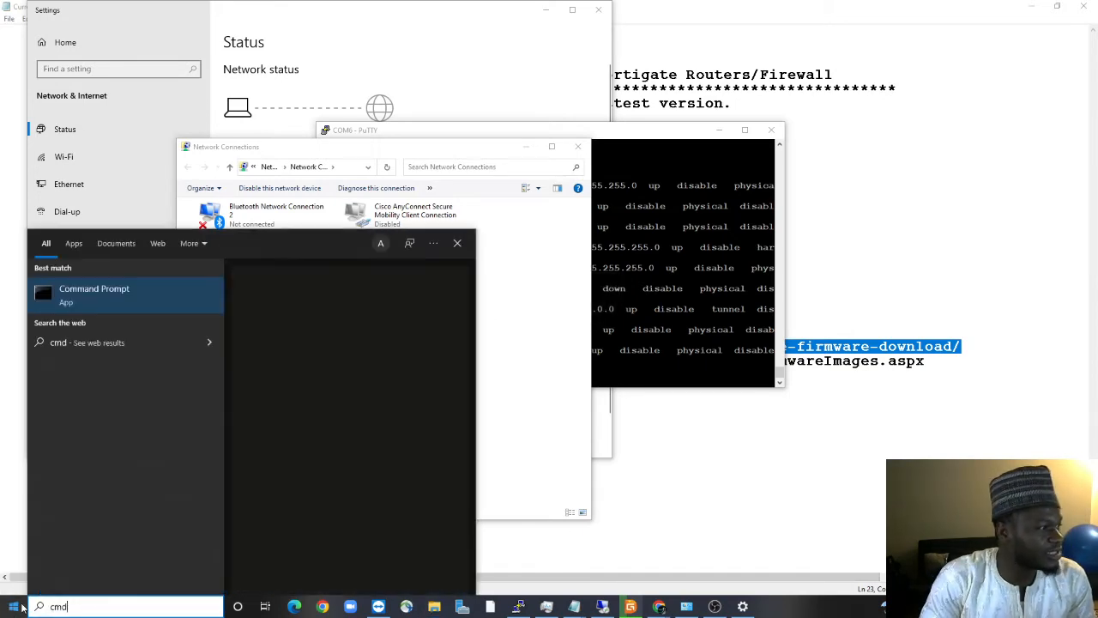
{"action": "key", "text": "Return"}
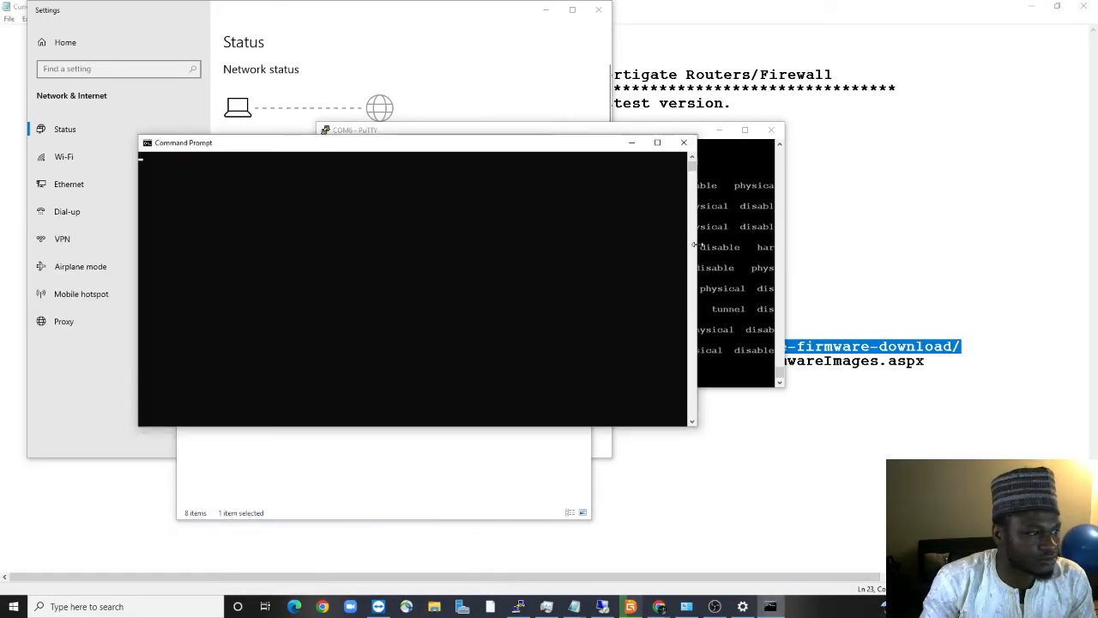
{"action": "type", "text": "ip"}
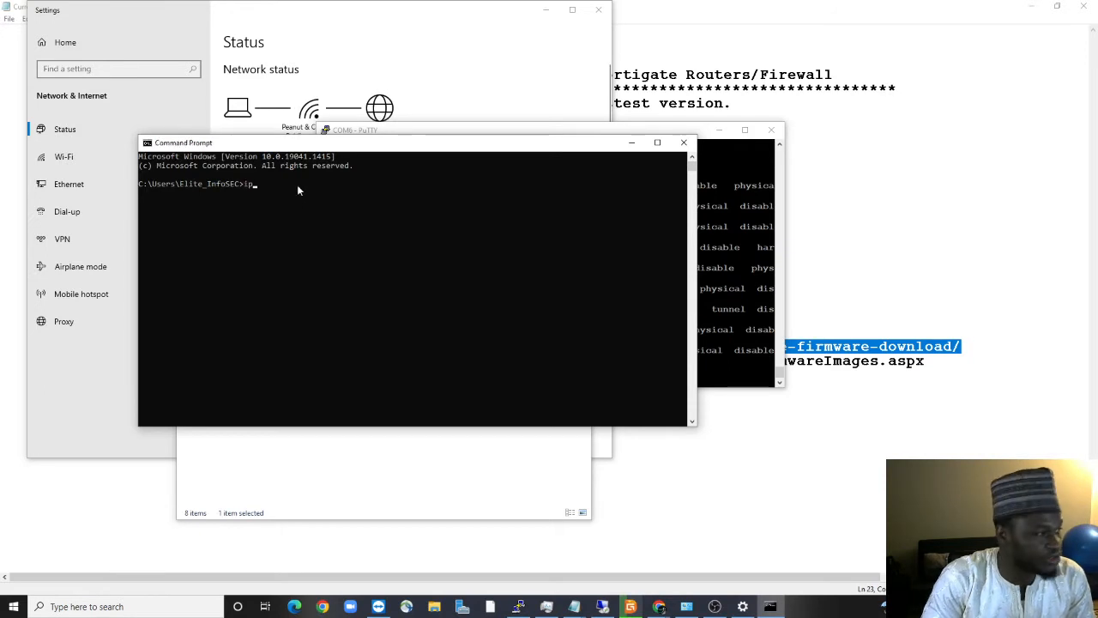
{"action": "type", "text": "config"}
{"action": "key", "text": "Return"}
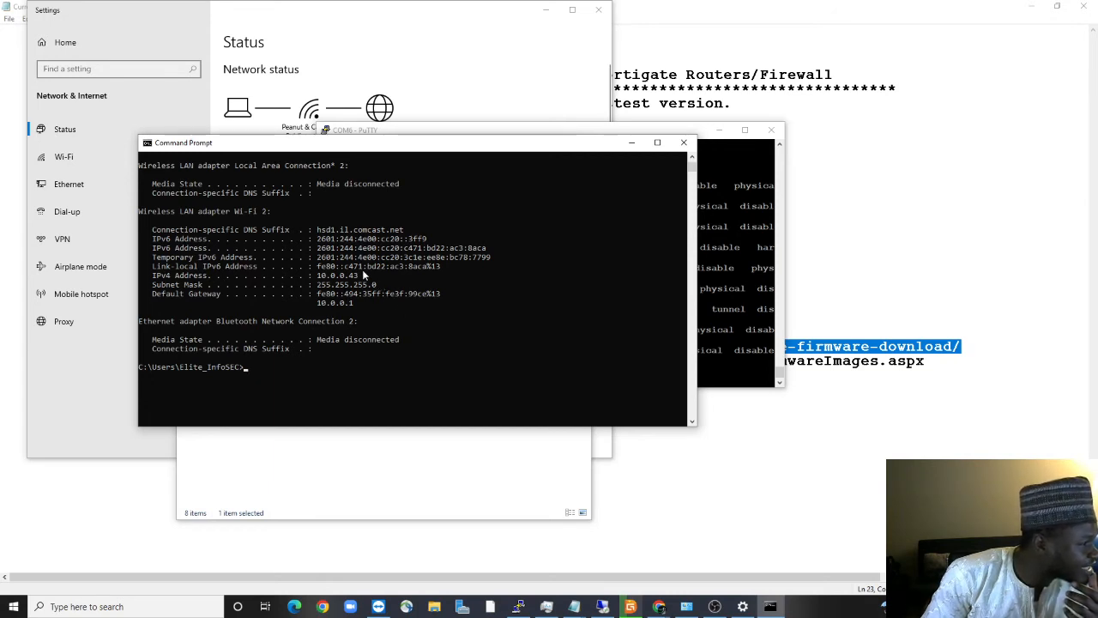
{"action": "scroll", "coordinate": [348, 260], "scroll_direction": "up", "scroll_amount": 3}
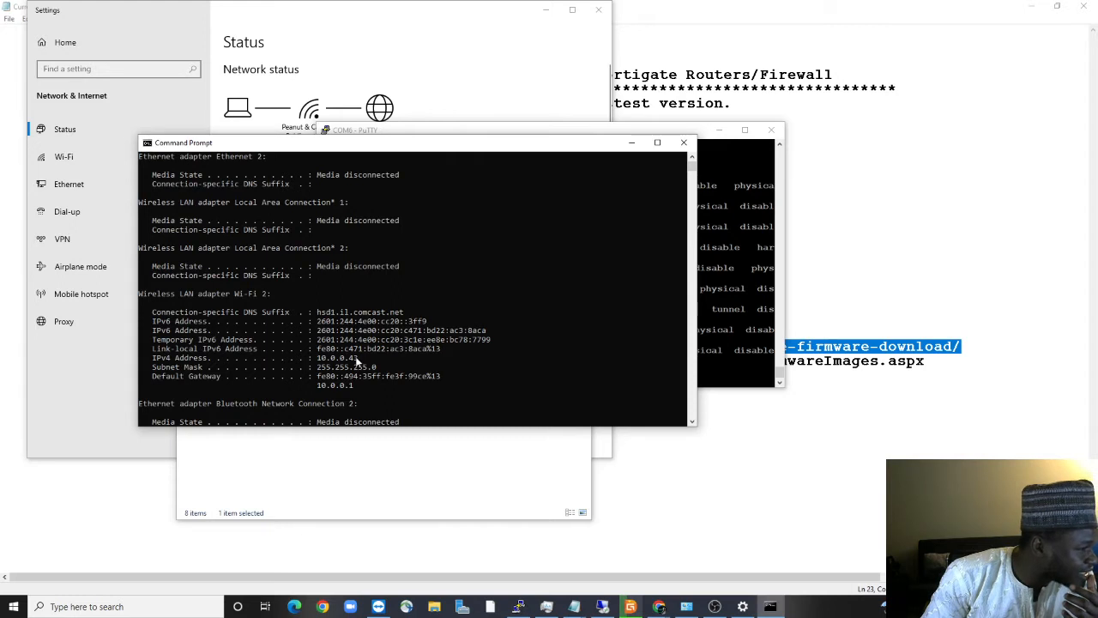
{"action": "scroll", "coordinate": [317, 334], "scroll_direction": "up", "scroll_amount": 3}
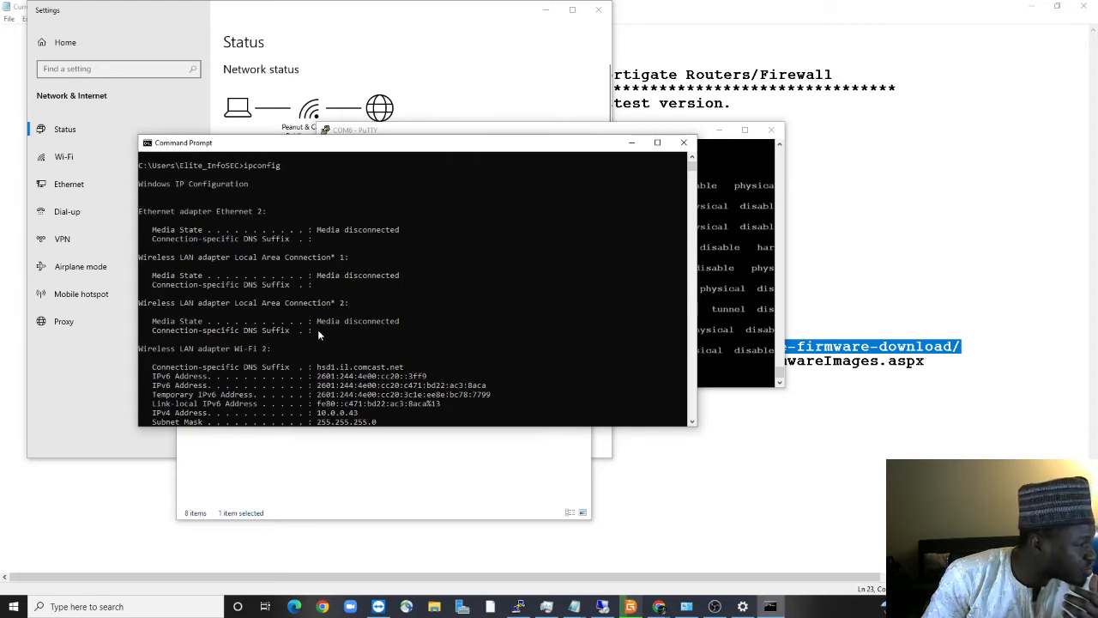
{"action": "scroll", "coordinate": [319, 326], "scroll_direction": "down", "scroll_amount": 7}
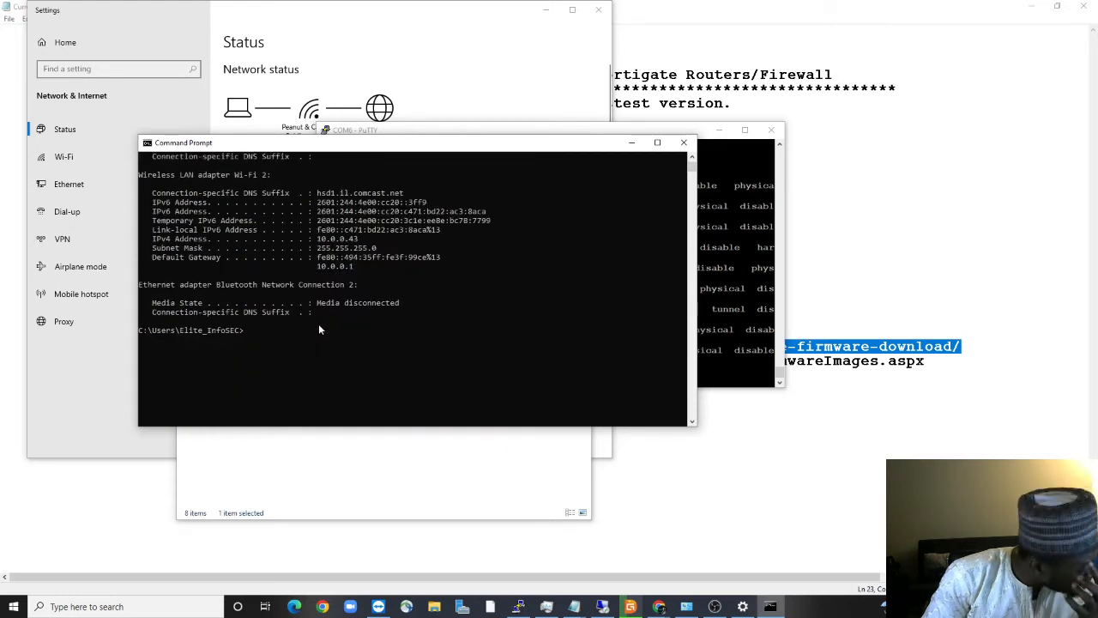
{"action": "scroll", "coordinate": [316, 319], "scroll_direction": "up", "scroll_amount": 3}
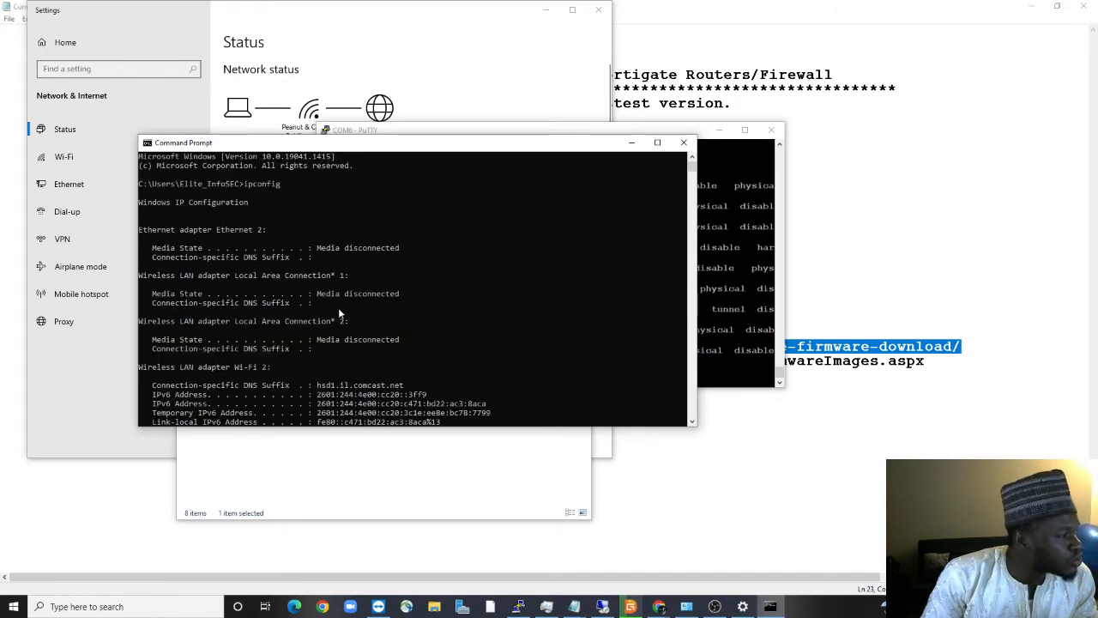
{"action": "scroll", "coordinate": [347, 311], "scroll_direction": "down", "scroll_amount": 3}
Run ipconfig again and scroll through the refreshed adapter listing for Ethernet 2
{"action": "left_click", "coordinate": [274, 340]}
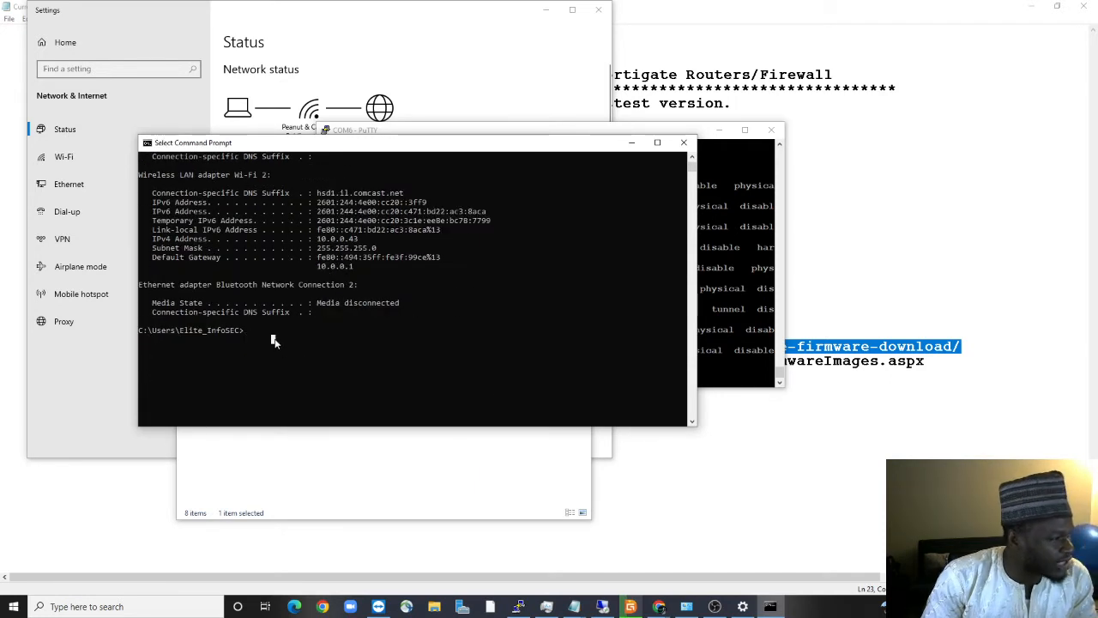
{"action": "type", "text": "ipconfig"}
{"action": "key", "text": "Return"}
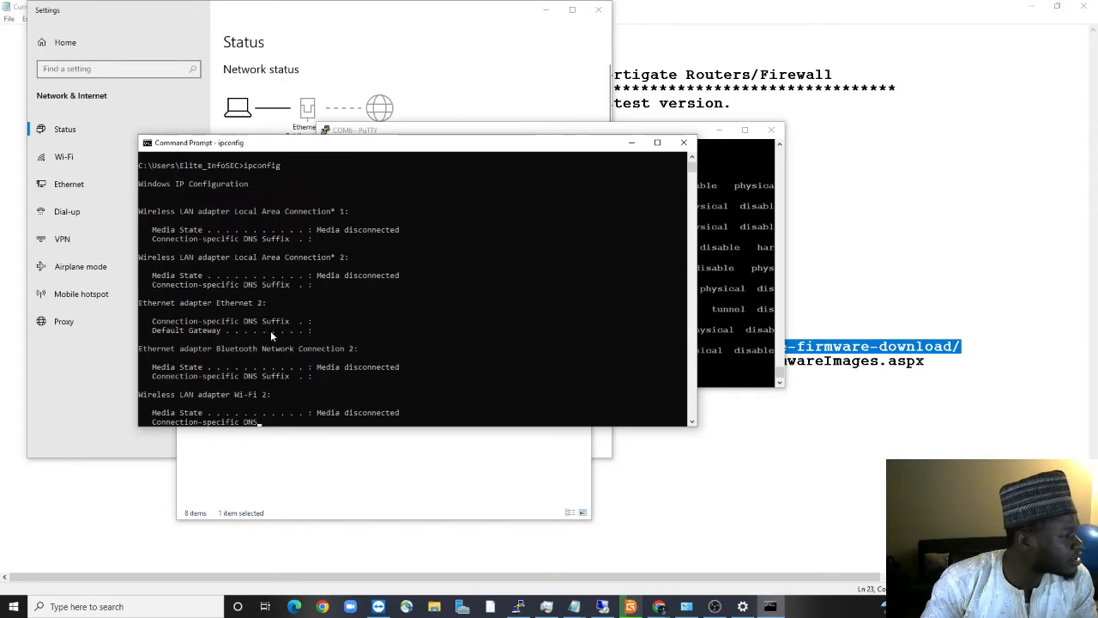
{"action": "scroll", "coordinate": [321, 340], "scroll_direction": "down", "scroll_amount": 4}
{"action": "scroll", "coordinate": [318, 334], "scroll_direction": "up", "scroll_amount": 12}
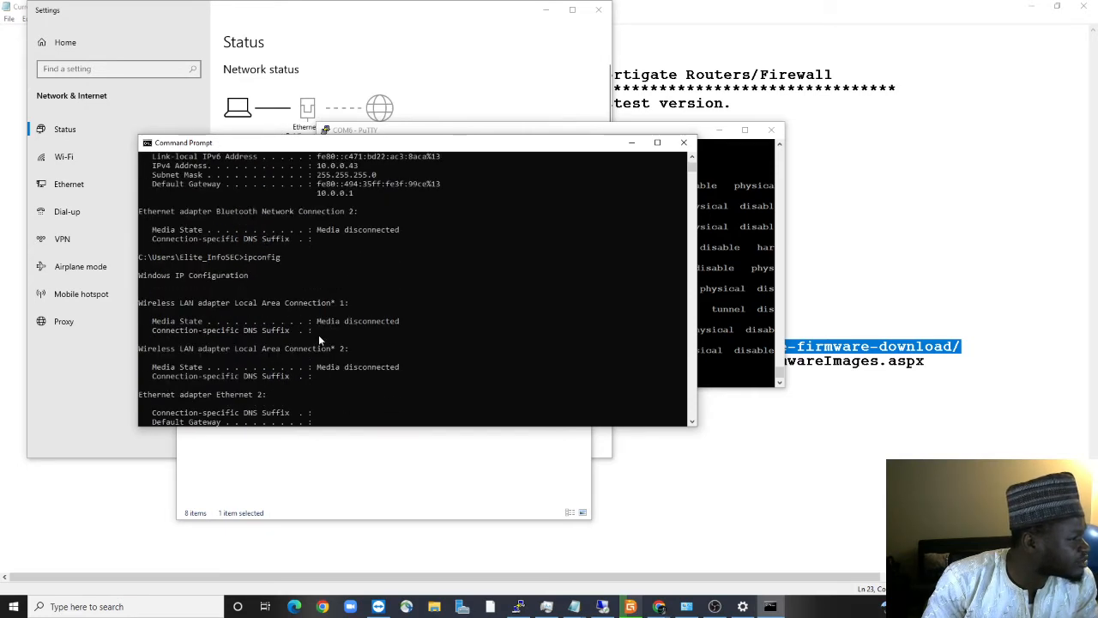
{"action": "scroll", "coordinate": [319, 335], "scroll_direction": "up", "scroll_amount": 8}
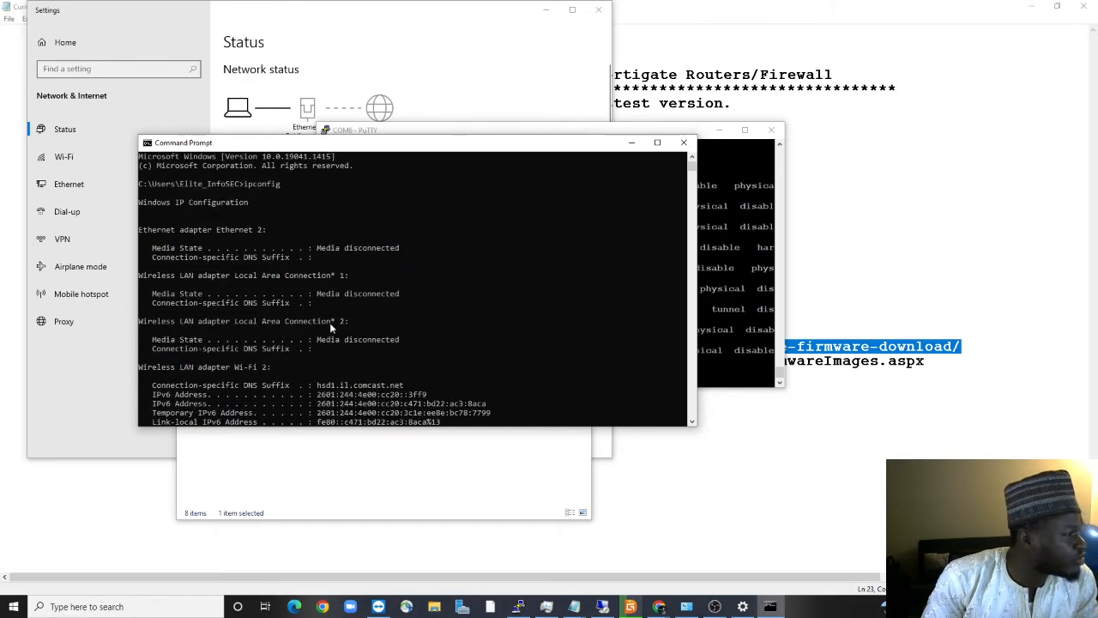
{"action": "scroll", "coordinate": [329, 322], "scroll_direction": "down", "scroll_amount": 8}
{"action": "scroll", "coordinate": [374, 333], "scroll_direction": "down", "scroll_amount": 3}
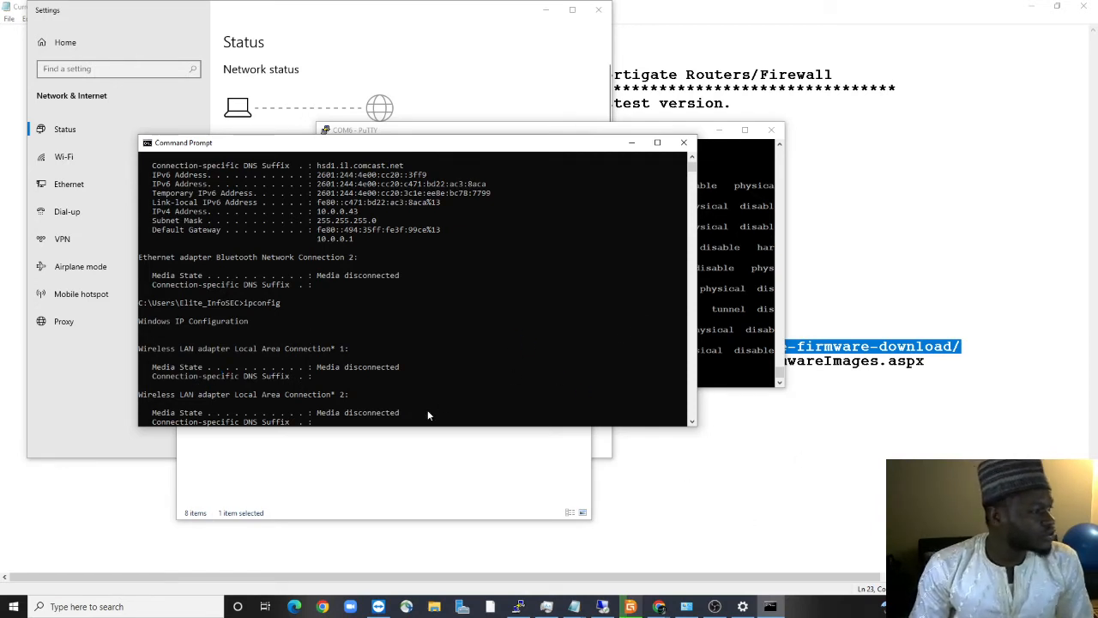
Rerun ipconfig in Command Prompt and review the updated report
{"action": "left_click", "coordinate": [402, 402]}
{"action": "key", "text": "Return"}
{"action": "key", "text": "Return"}
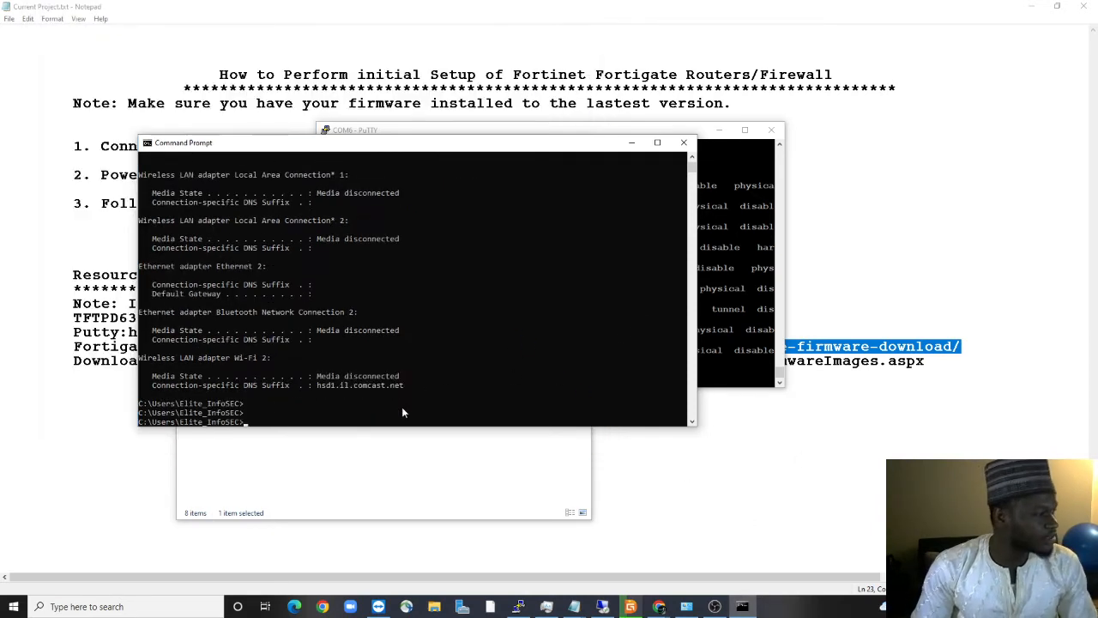
{"action": "key", "text": "Up"}
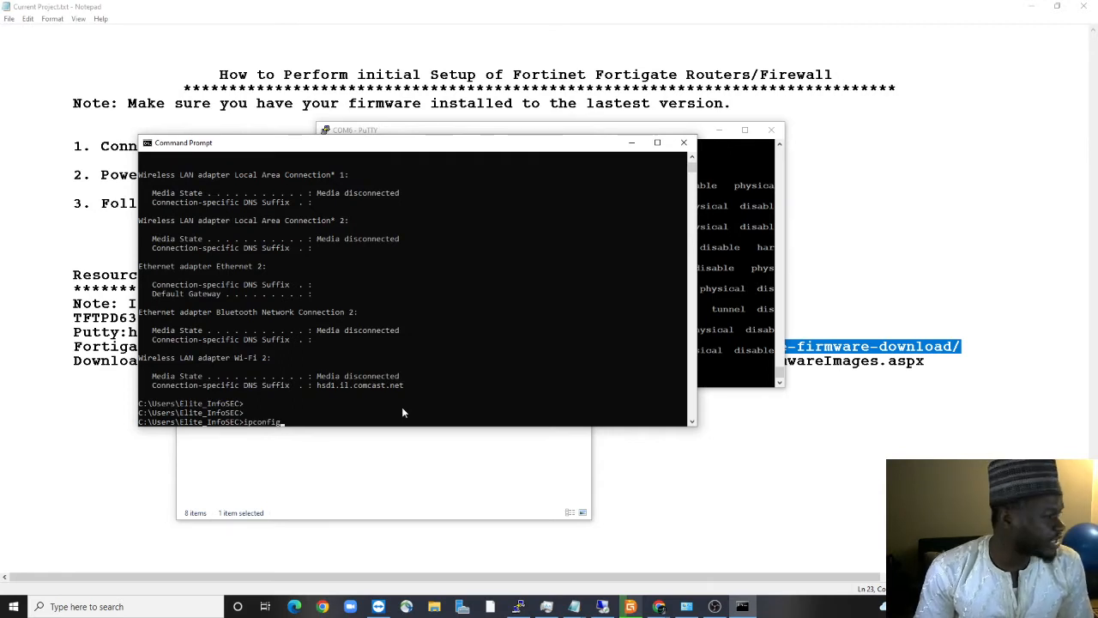
{"action": "key", "text": "Return"}
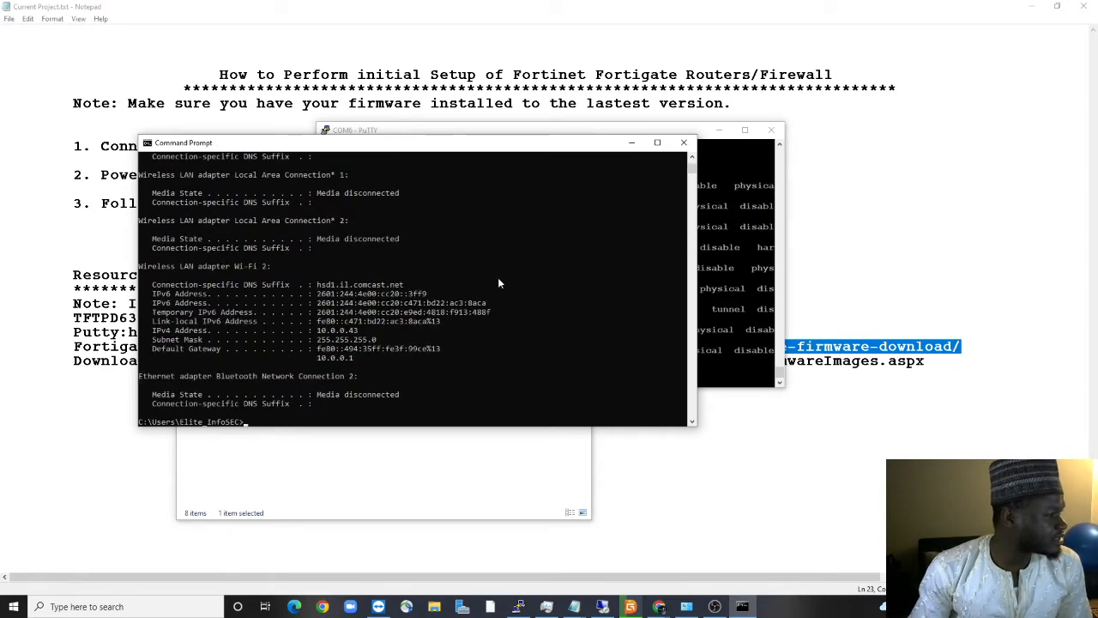
{"action": "scroll", "coordinate": [430, 344], "scroll_direction": "up", "scroll_amount": 6}
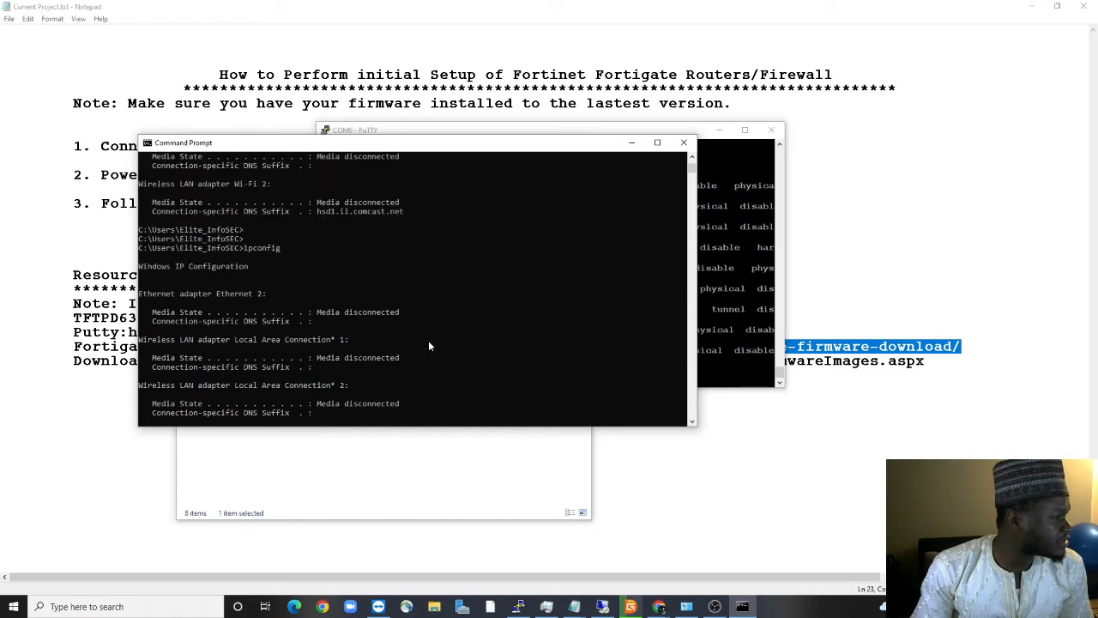
{"action": "scroll", "coordinate": [429, 345], "scroll_direction": "down", "scroll_amount": 6}
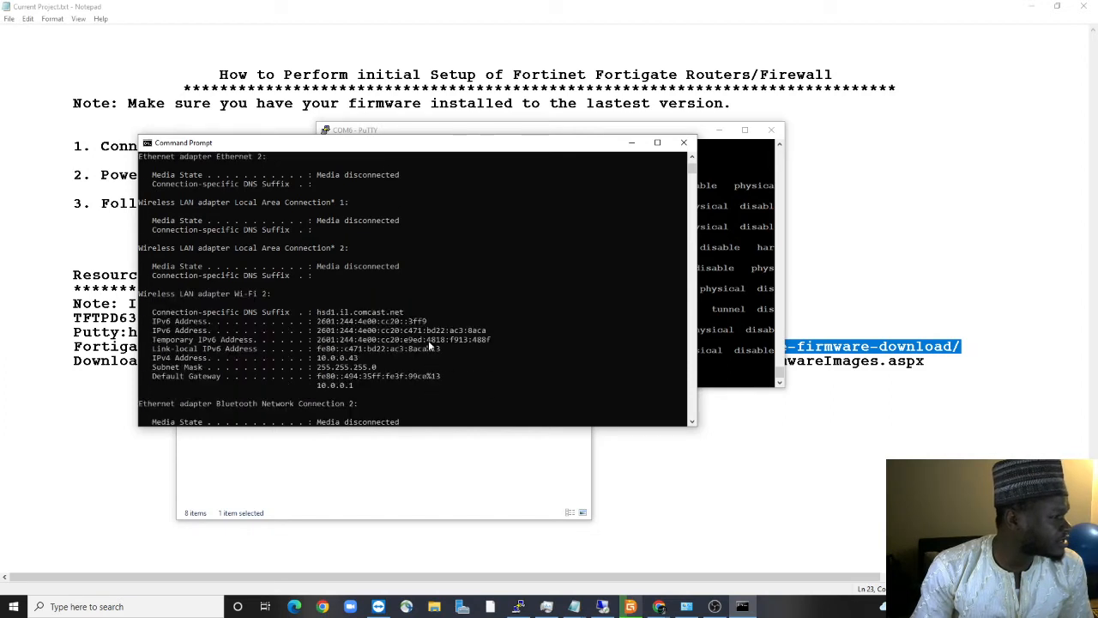
{"action": "left_click", "coordinate": [272, 284]}
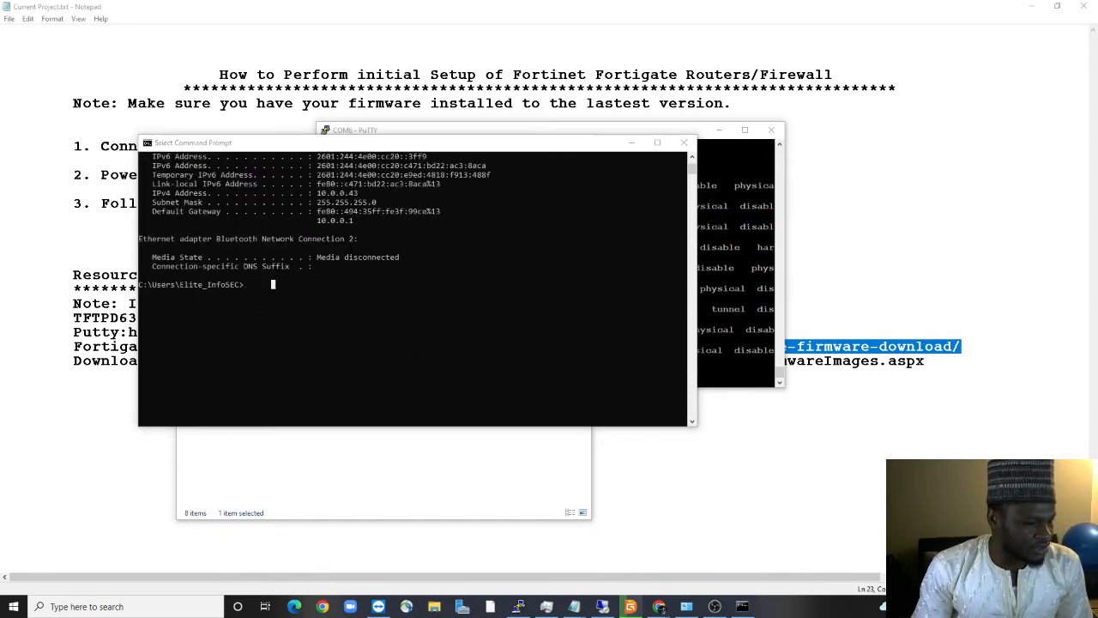
Disconnect the PC from its Wi-Fi network and bring up Network Status settings
{"action": "left_click", "coordinate": [986, 607]}
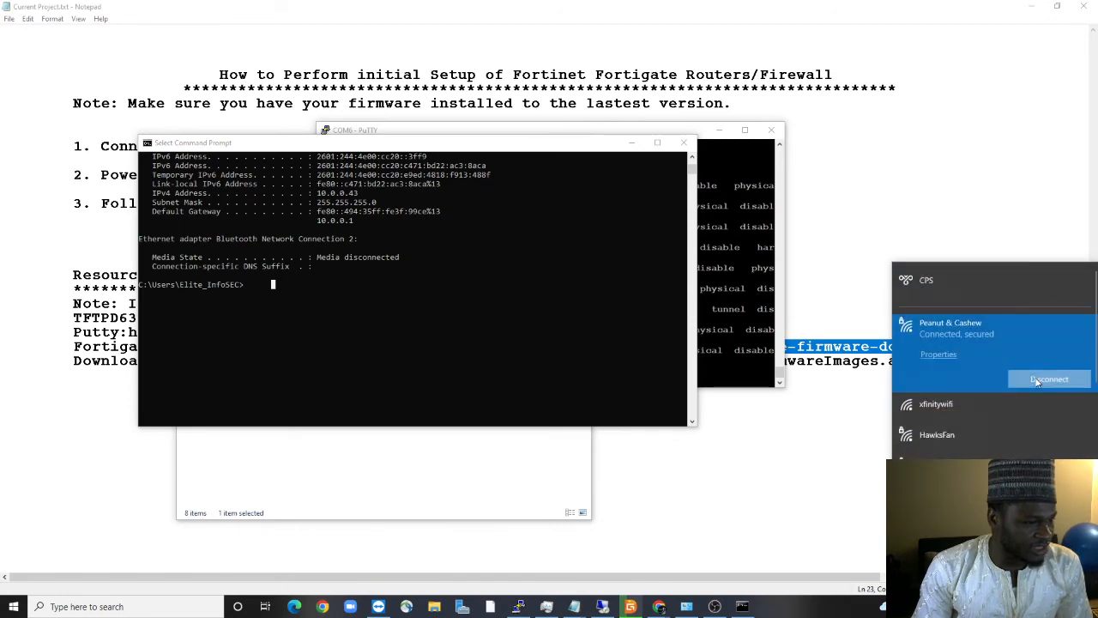
{"action": "left_click", "coordinate": [1038, 380]}
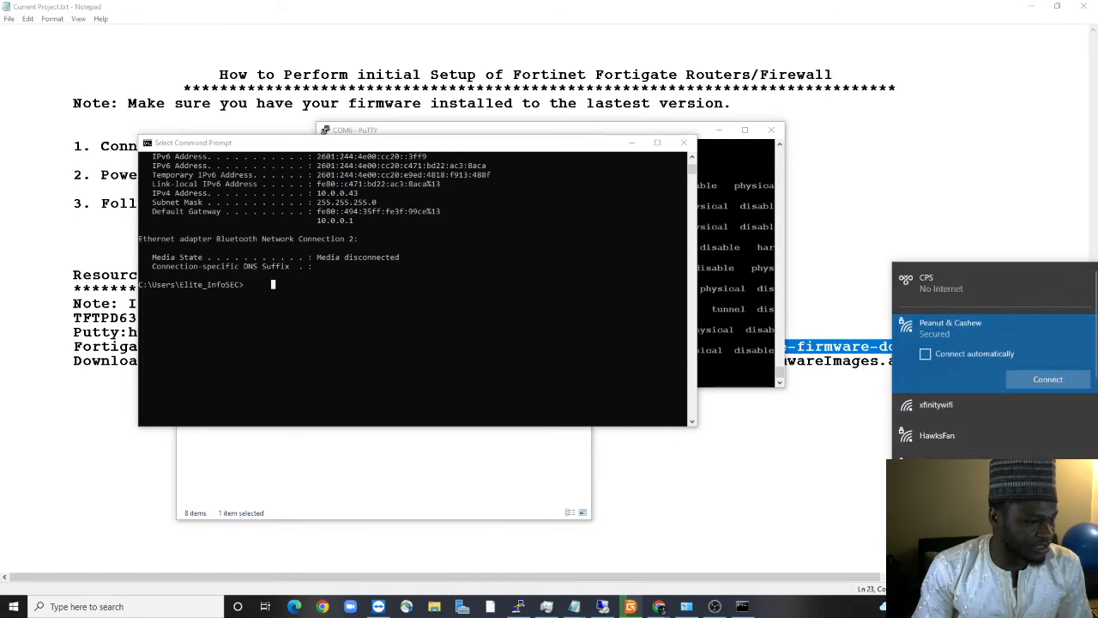
{"action": "left_click", "coordinate": [961, 506]}
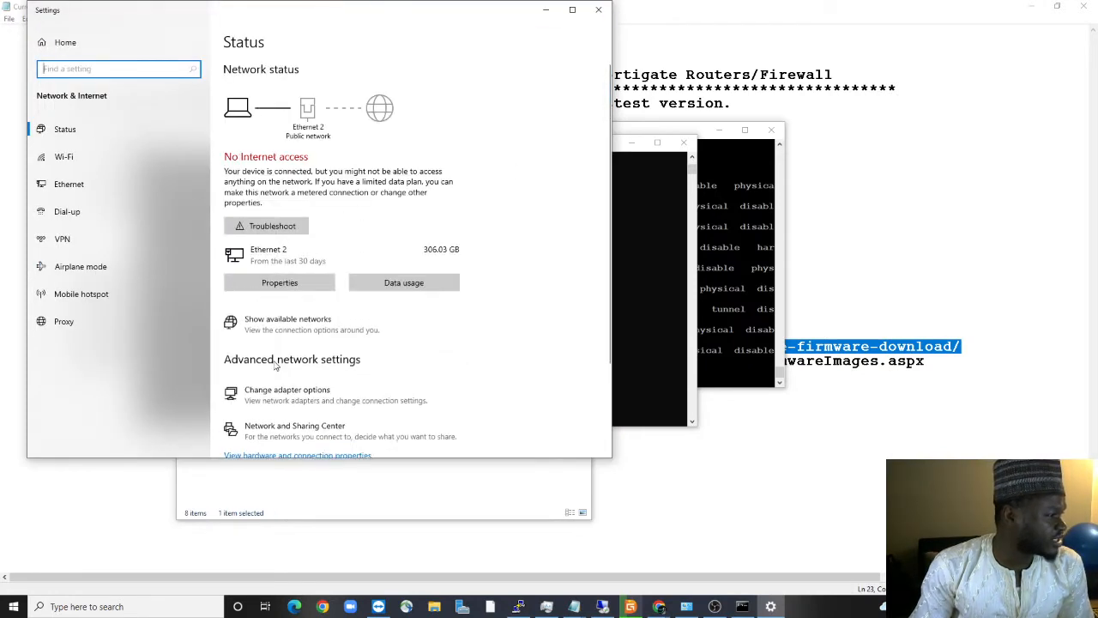
Check the connection status and address details of the Ethernet 2 adapter
{"action": "left_click", "coordinate": [275, 407]}
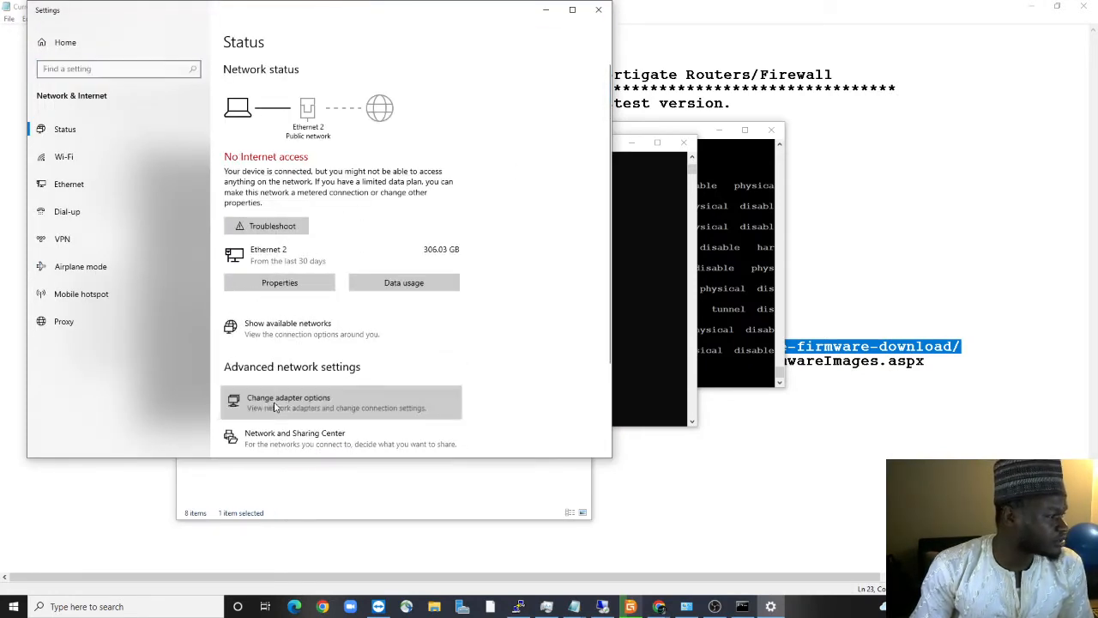
{"action": "left_click", "coordinate": [378, 247]}
{"action": "right_click", "coordinate": [384, 244]}
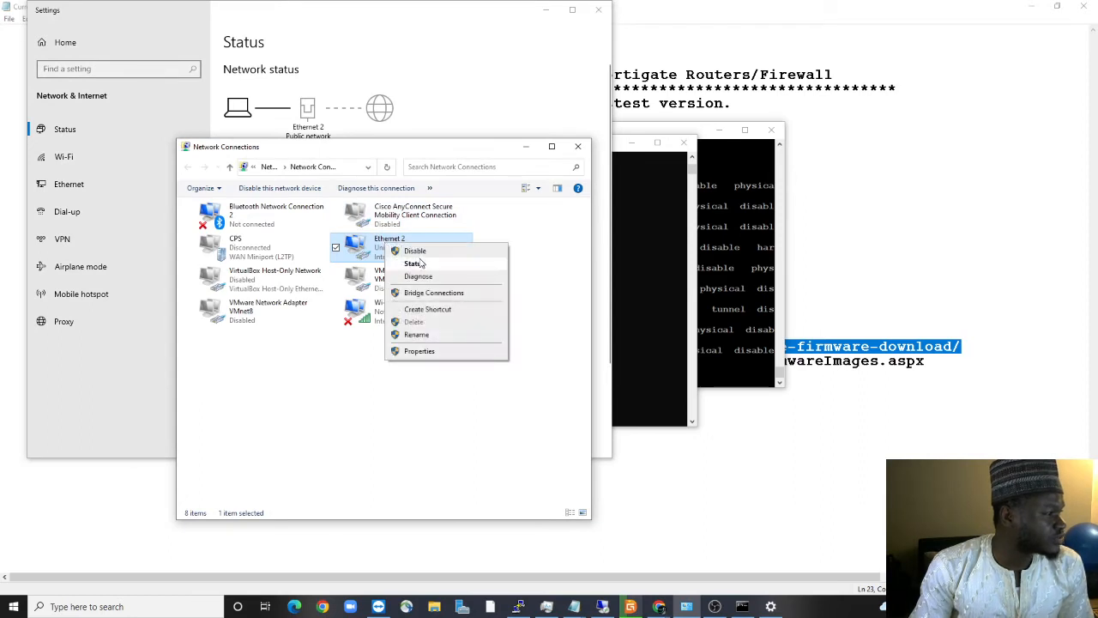
{"action": "left_click", "coordinate": [416, 264]}
{"action": "left_click", "coordinate": [486, 296]}
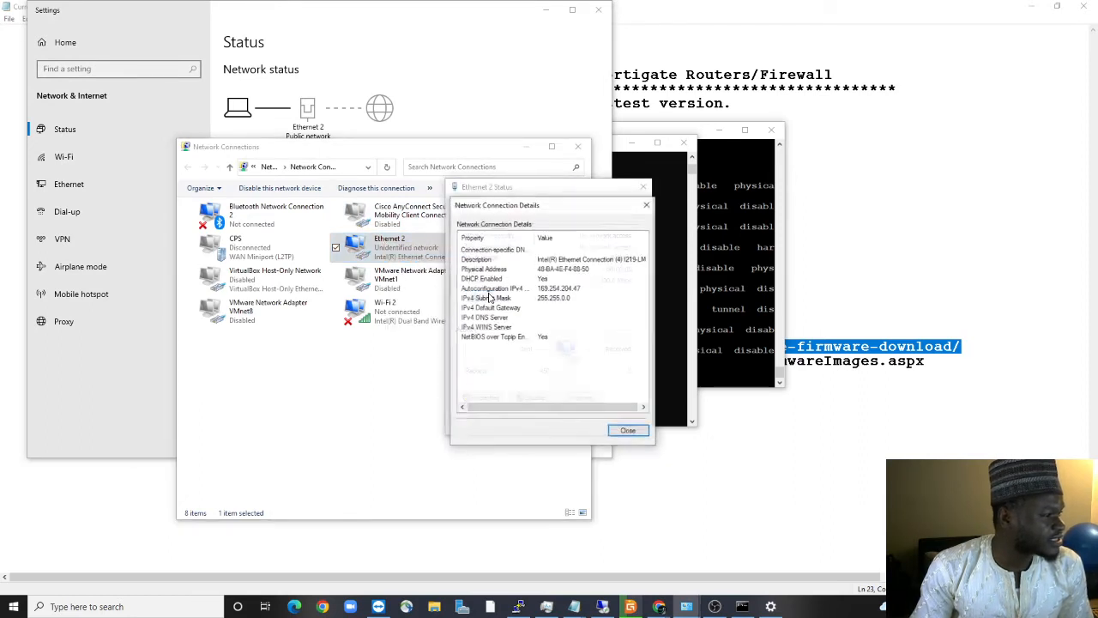
{"action": "left_click", "coordinate": [625, 431]}
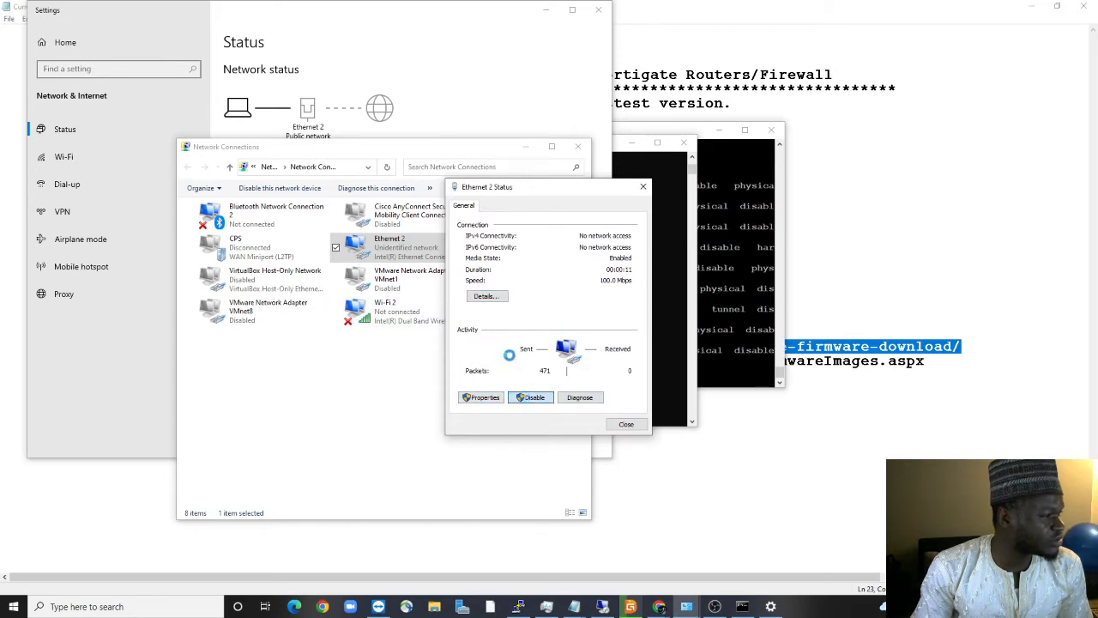
Re-enable Ethernet 2 and refresh the Network Connections list
{"action": "right_click", "coordinate": [383, 247]}
{"action": "left_click", "coordinate": [406, 261]}
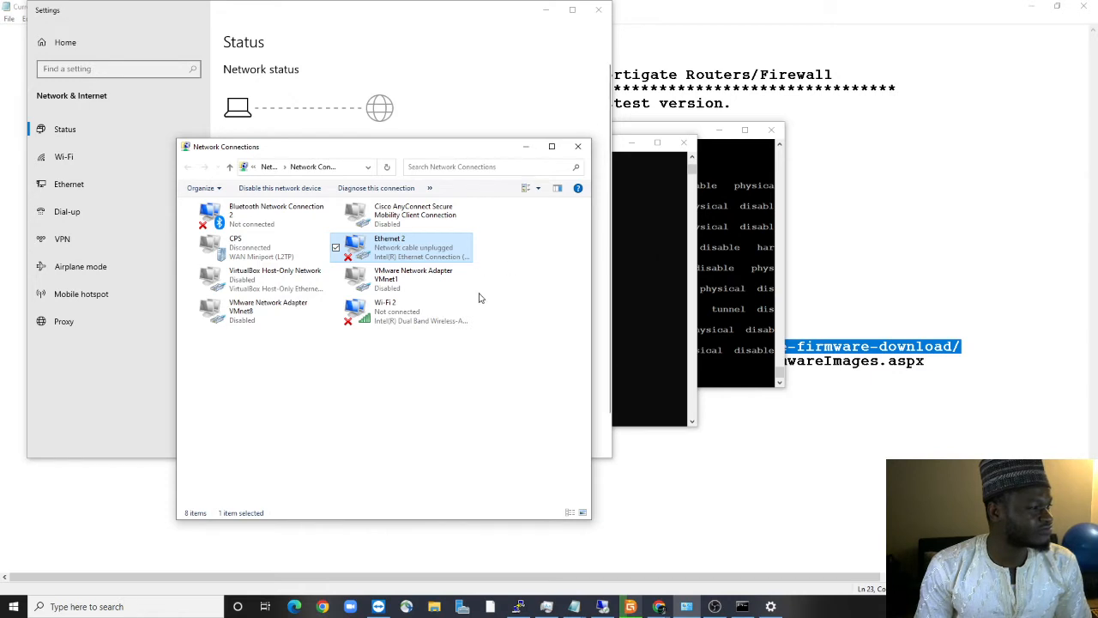
{"action": "right_click", "coordinate": [272, 438]}
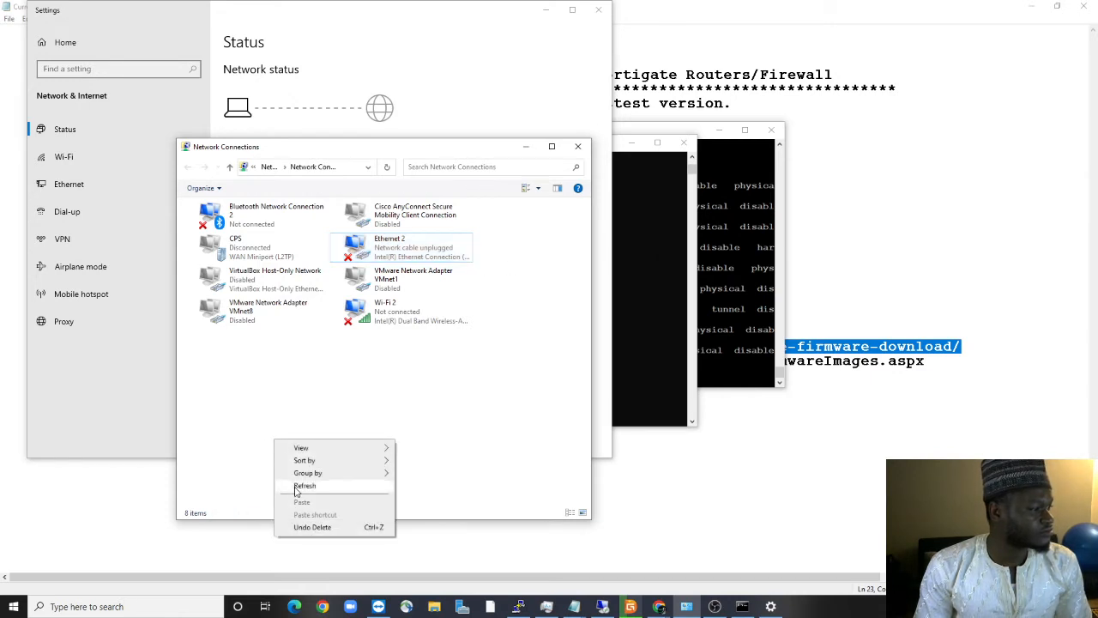
{"action": "left_click", "coordinate": [293, 478]}
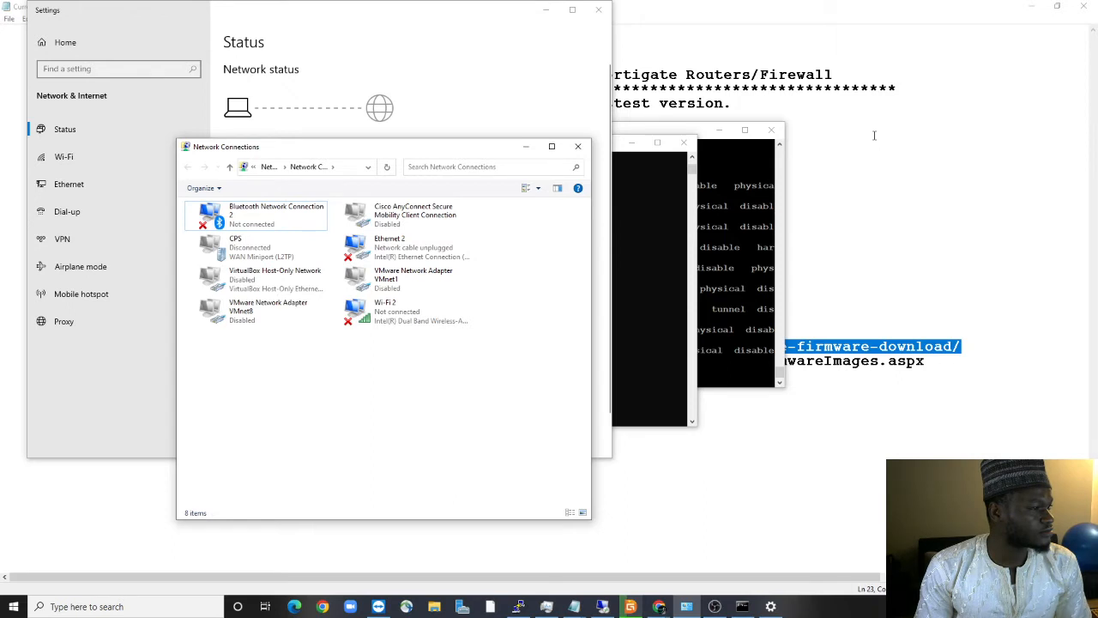
{"action": "right_click", "coordinate": [448, 249]}
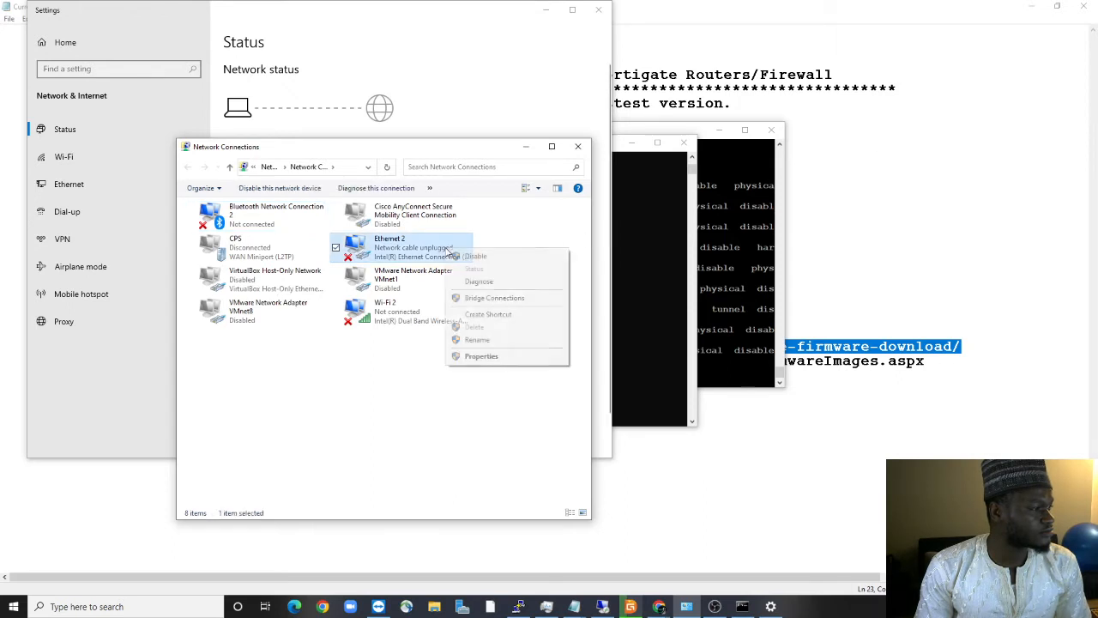
Set Ethernet 2's IPv4 to obtain both IP and DNS server addresses automatically, and apply
{"action": "left_click", "coordinate": [481, 356]}
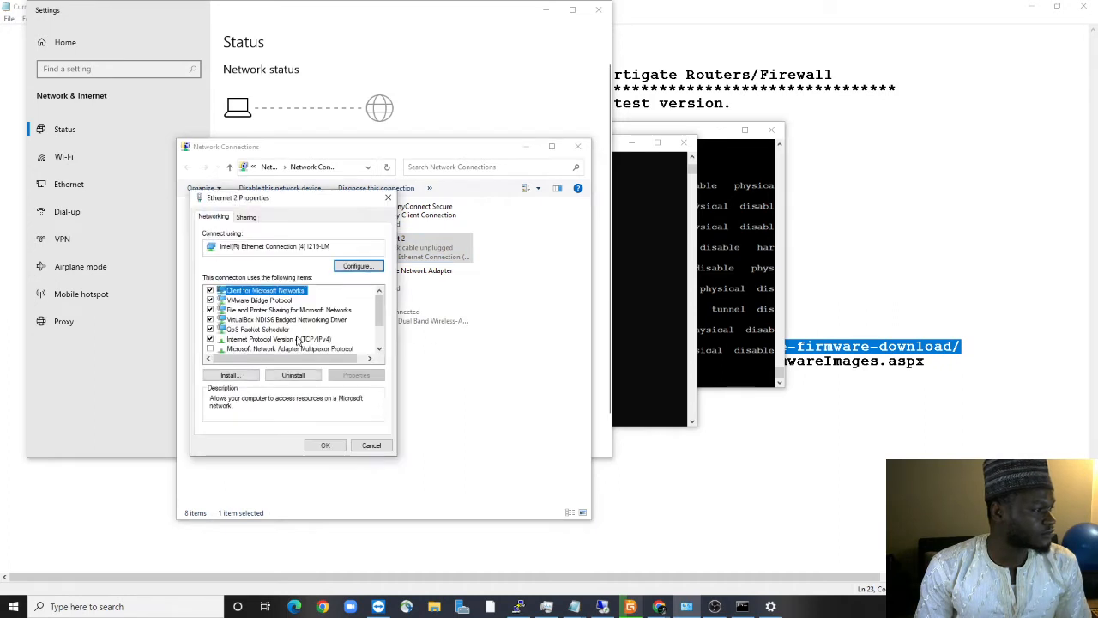
{"action": "left_click", "coordinate": [297, 342]}
{"action": "double_click", "coordinate": [290, 343]}
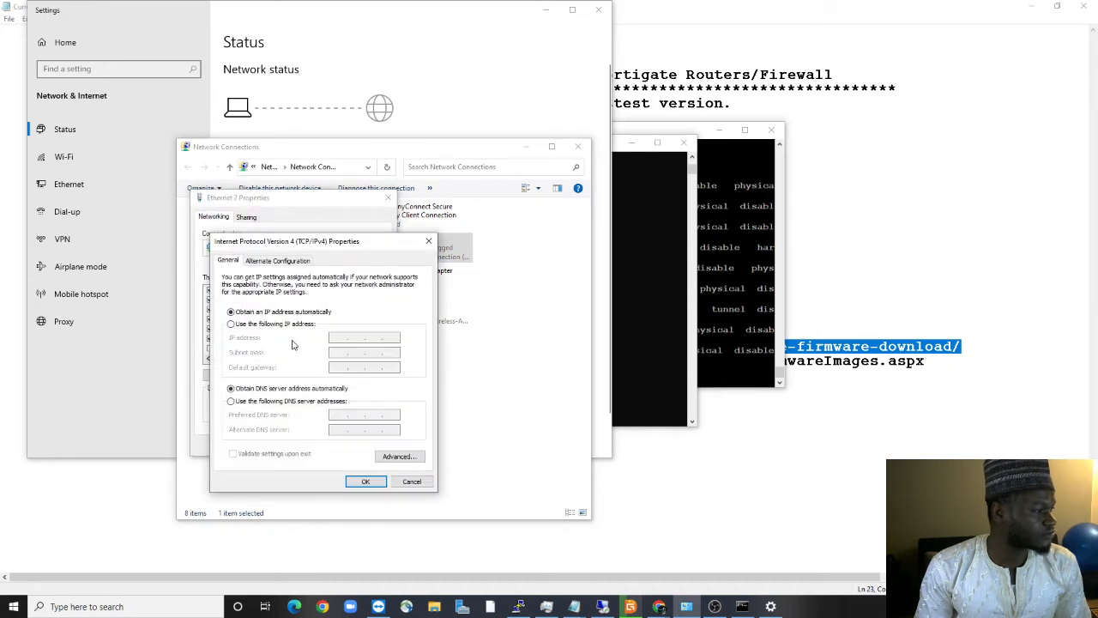
{"action": "left_click", "coordinate": [268, 325]}
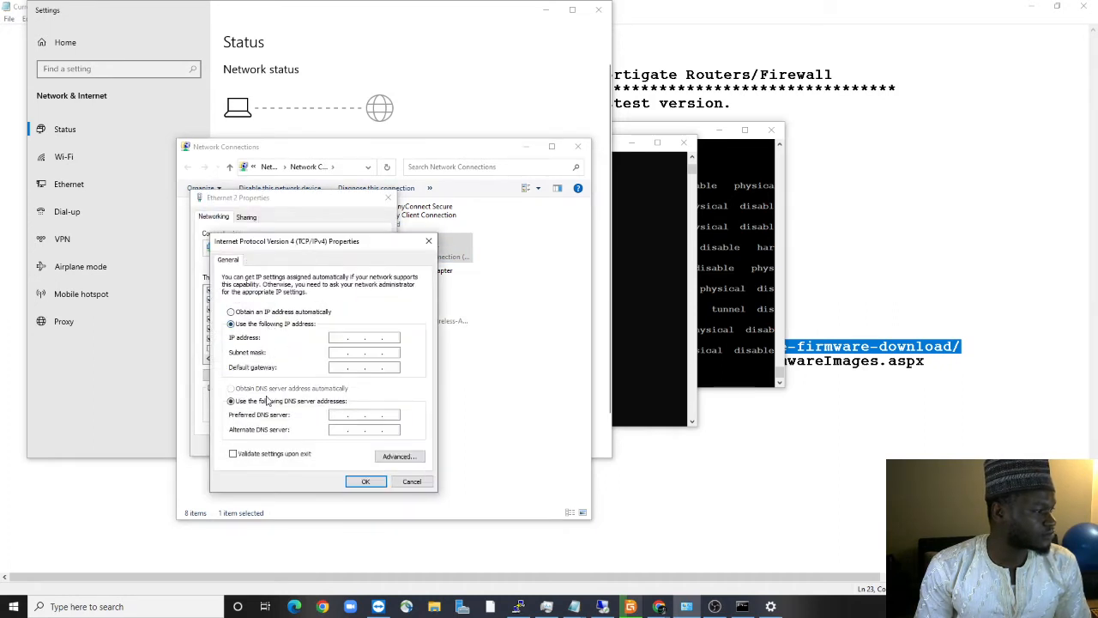
{"action": "left_click", "coordinate": [365, 481]}
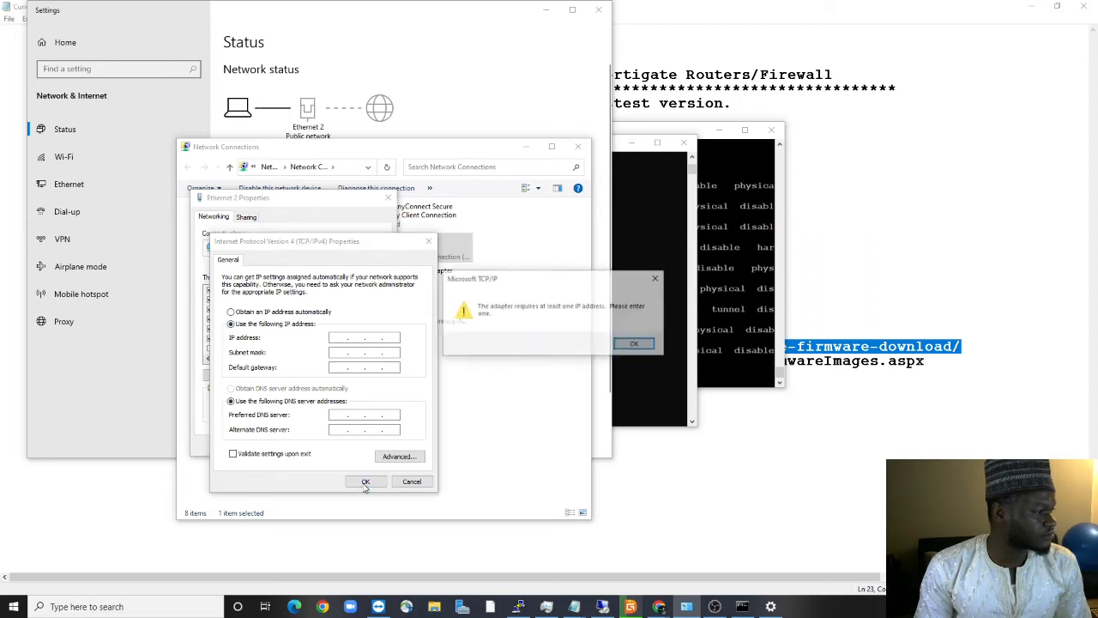
{"action": "left_click", "coordinate": [633, 344]}
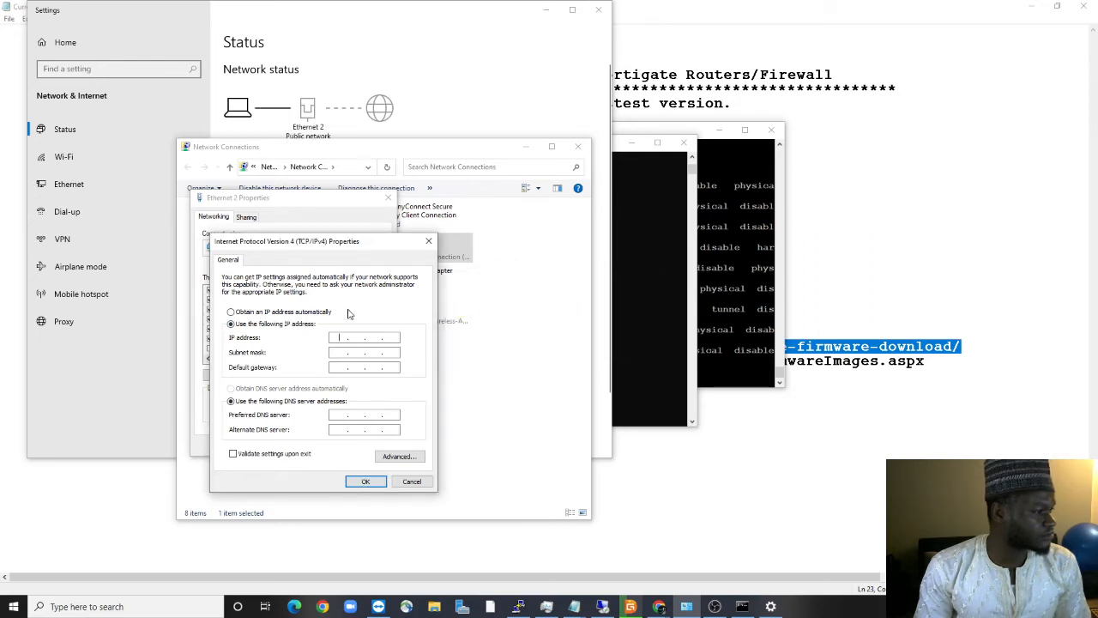
{"action": "left_click", "coordinate": [271, 313]}
{"action": "left_click", "coordinate": [260, 391]}
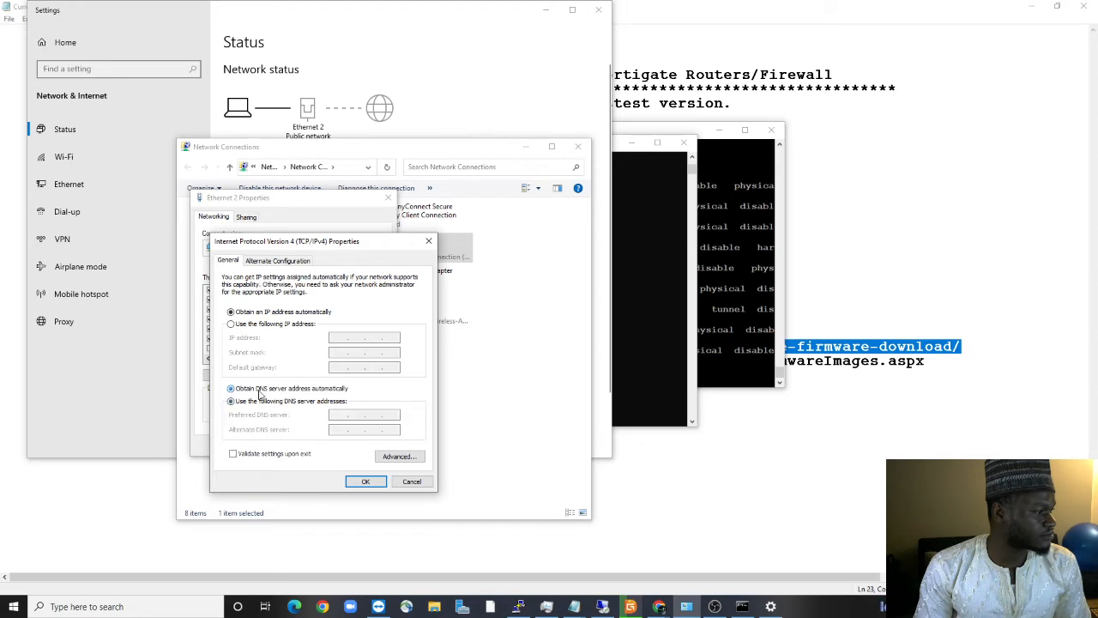
{"action": "left_click", "coordinate": [363, 481]}
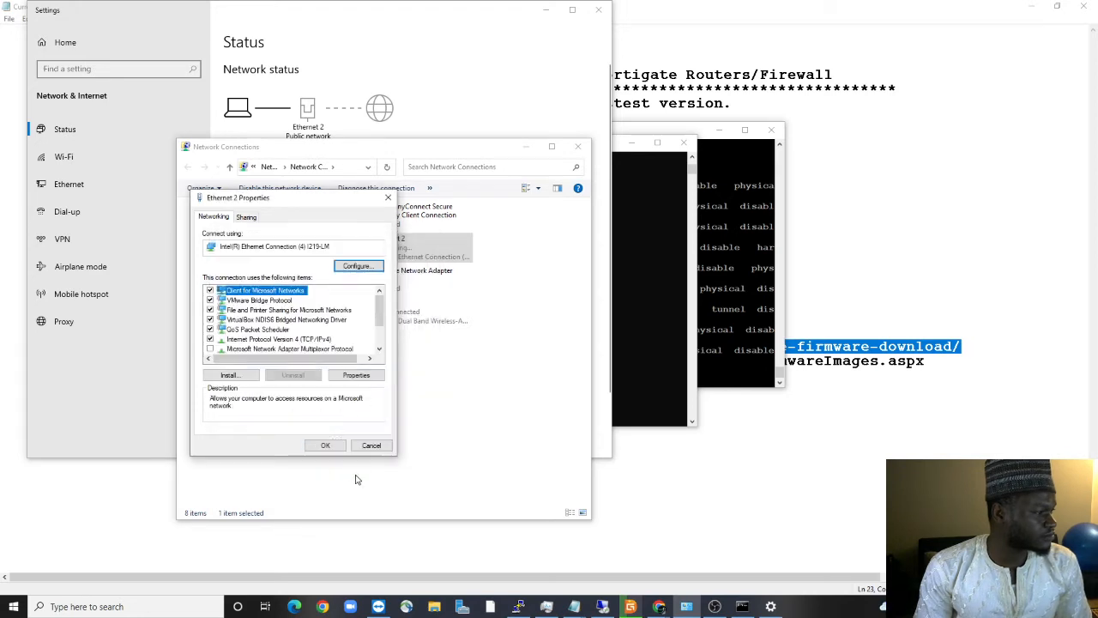
{"action": "left_click", "coordinate": [320, 445]}
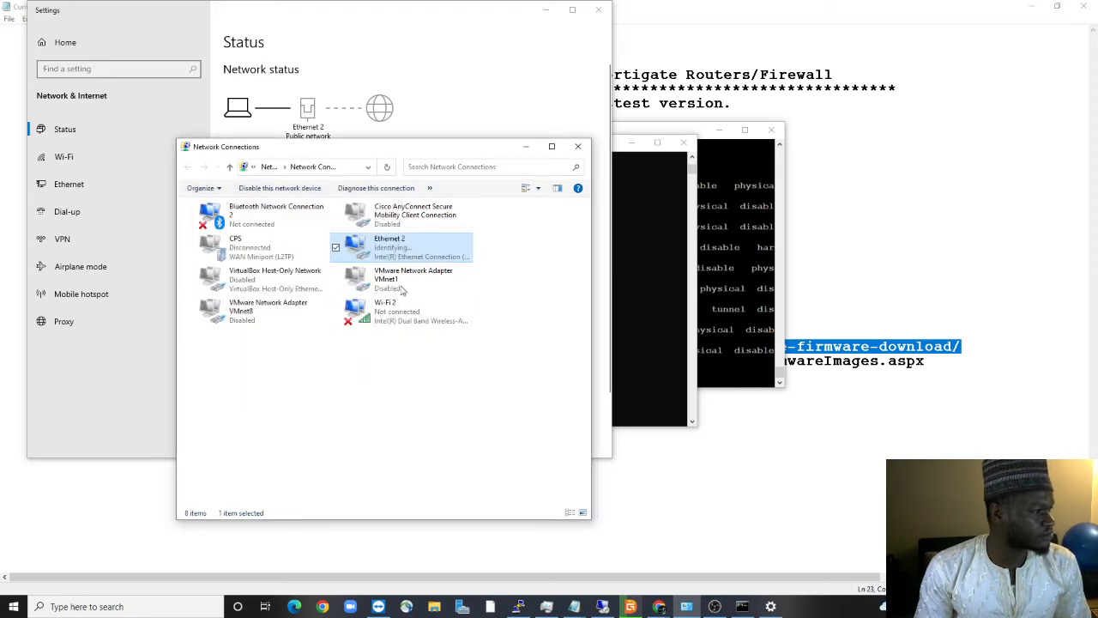
Check Ethernet 2's status details, showing the self-assigned 169.254.204.47 address, then launch Chrome
{"action": "right_click", "coordinate": [386, 249]}
{"action": "left_click", "coordinate": [406, 266]}
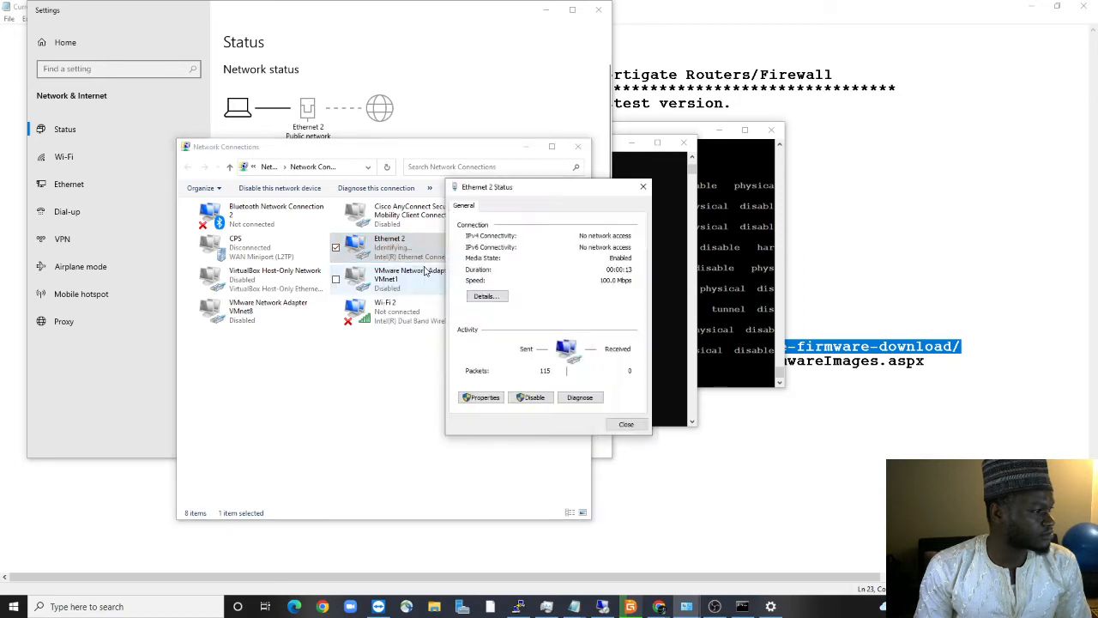
{"action": "left_click", "coordinate": [475, 299]}
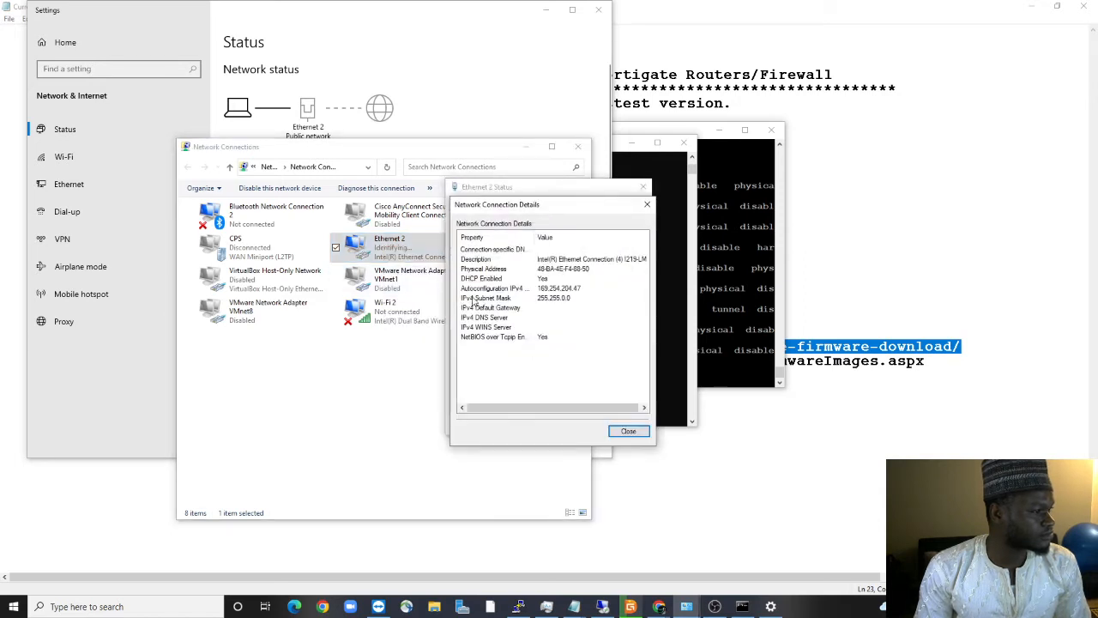
{"action": "left_click", "coordinate": [621, 432]}
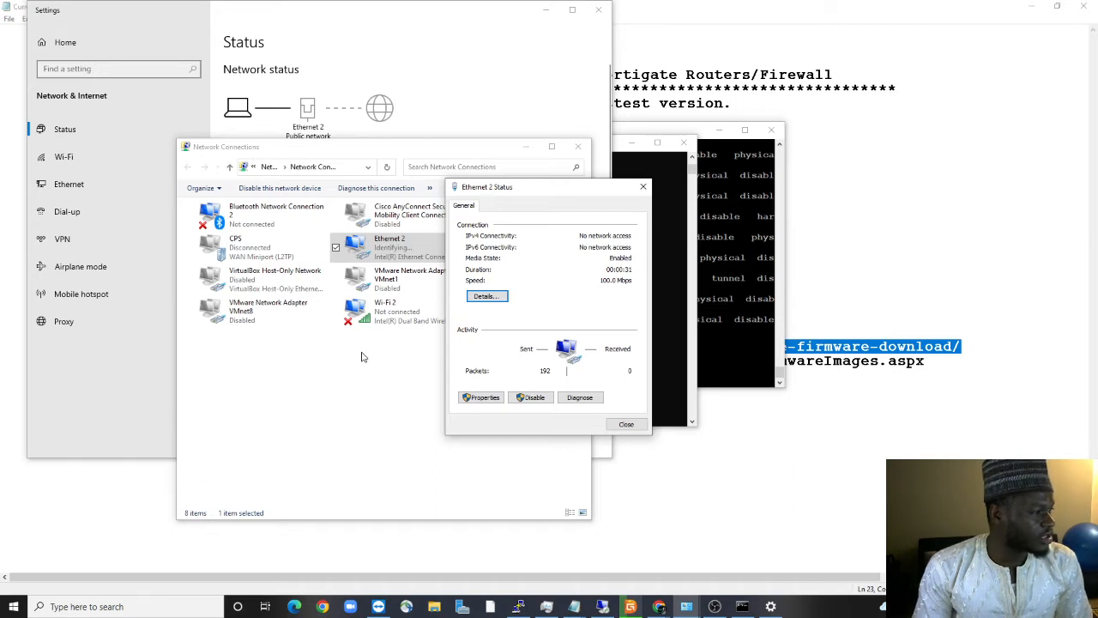
{"action": "left_click", "coordinate": [330, 603]}
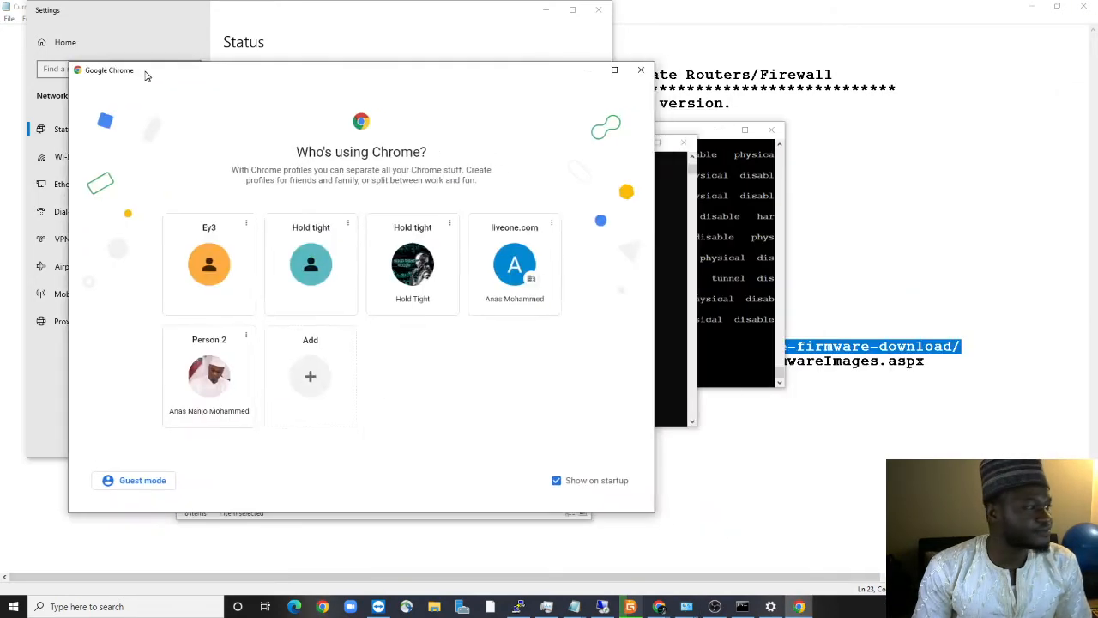
In Chrome's Hold tight profile, browse to 192.168.100.99, which proves unreachable
{"action": "left_click", "coordinate": [643, 66]}
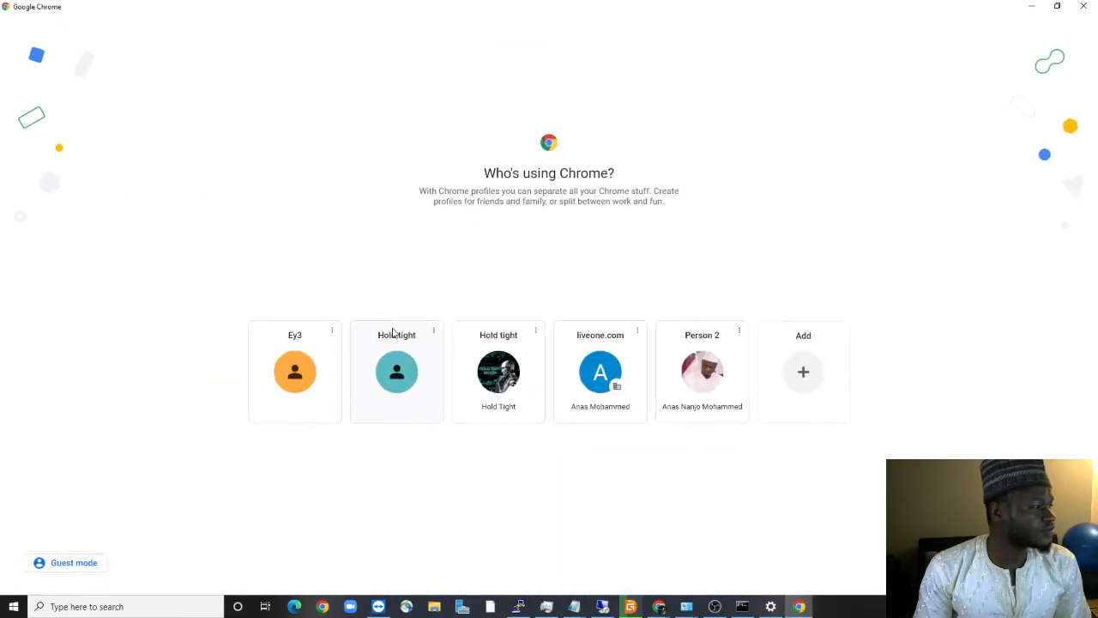
{"action": "left_click", "coordinate": [397, 356]}
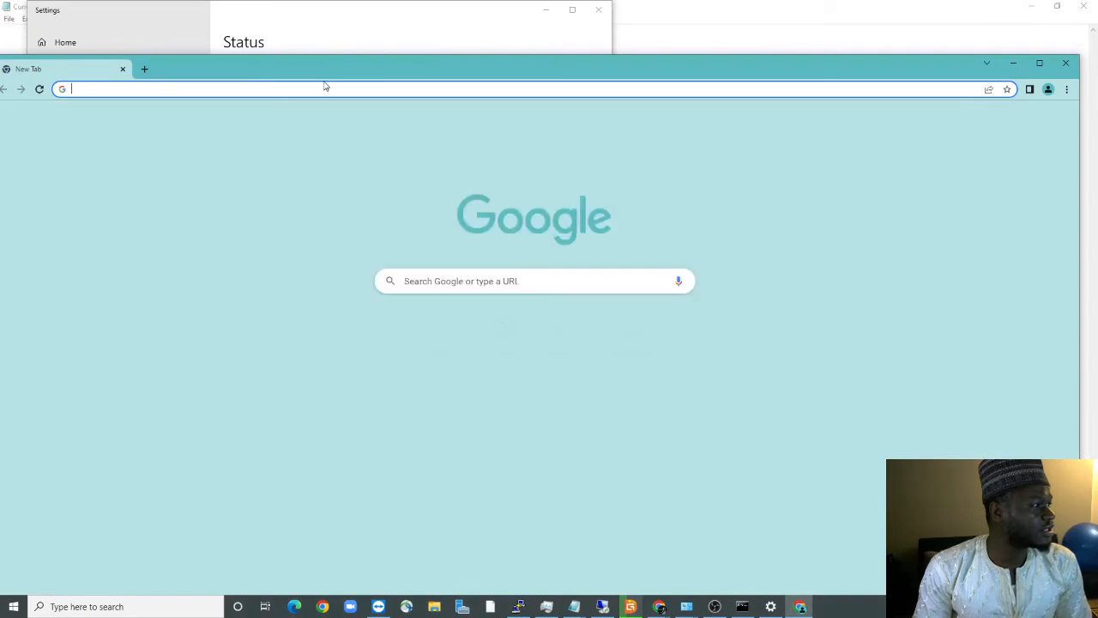
{"action": "left_click", "coordinate": [1041, 64]}
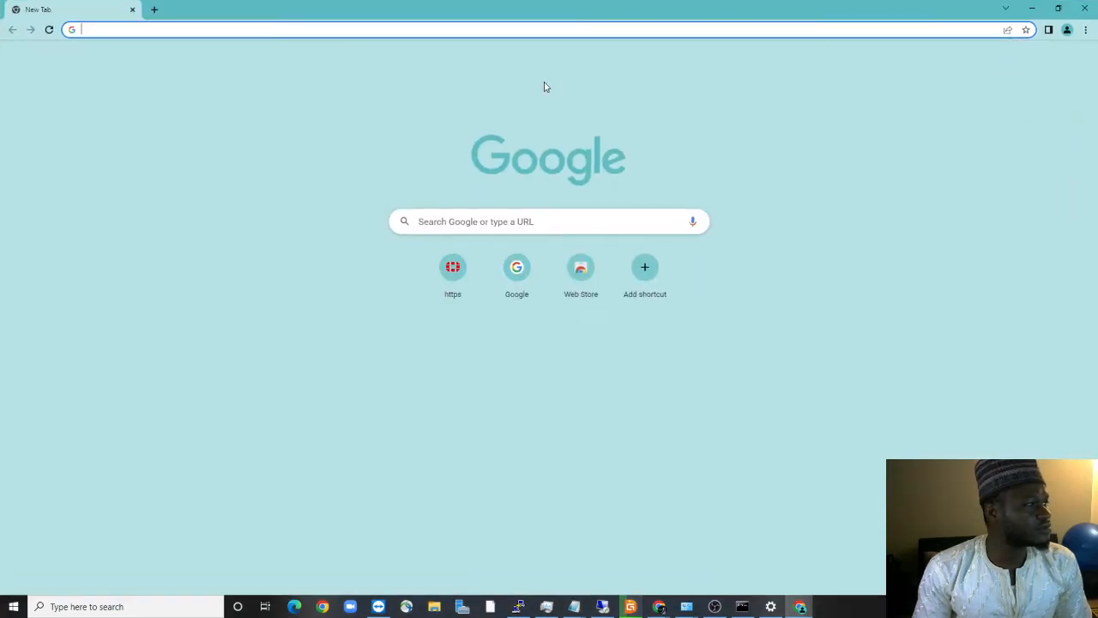
{"action": "left_click", "coordinate": [551, 28]}
{"action": "type", "text": "192."}
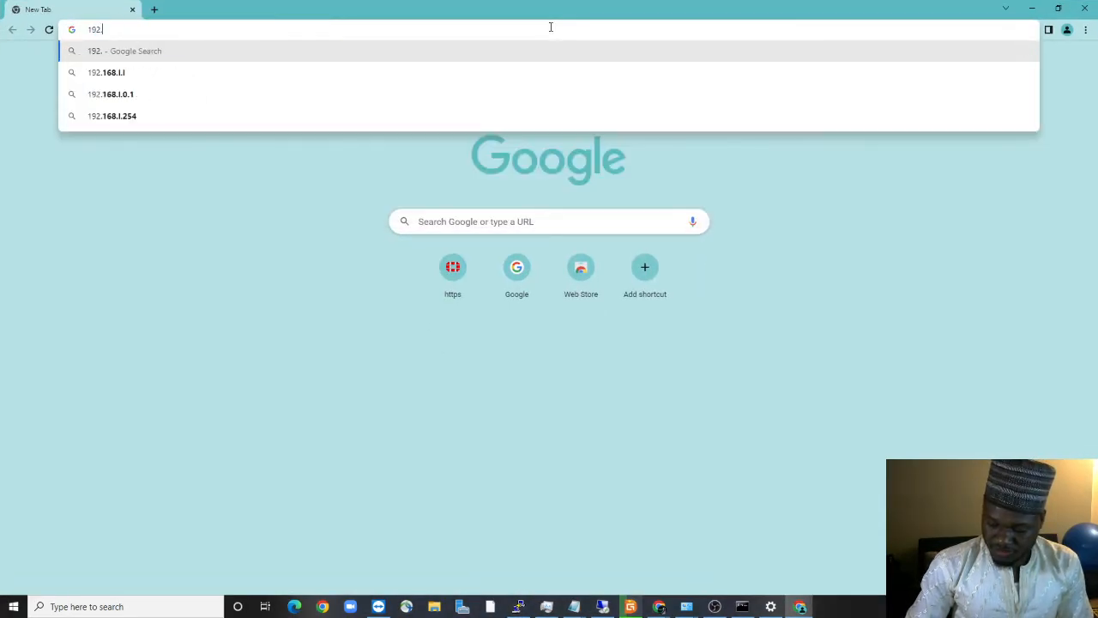
{"action": "type", "text": "168.100"}
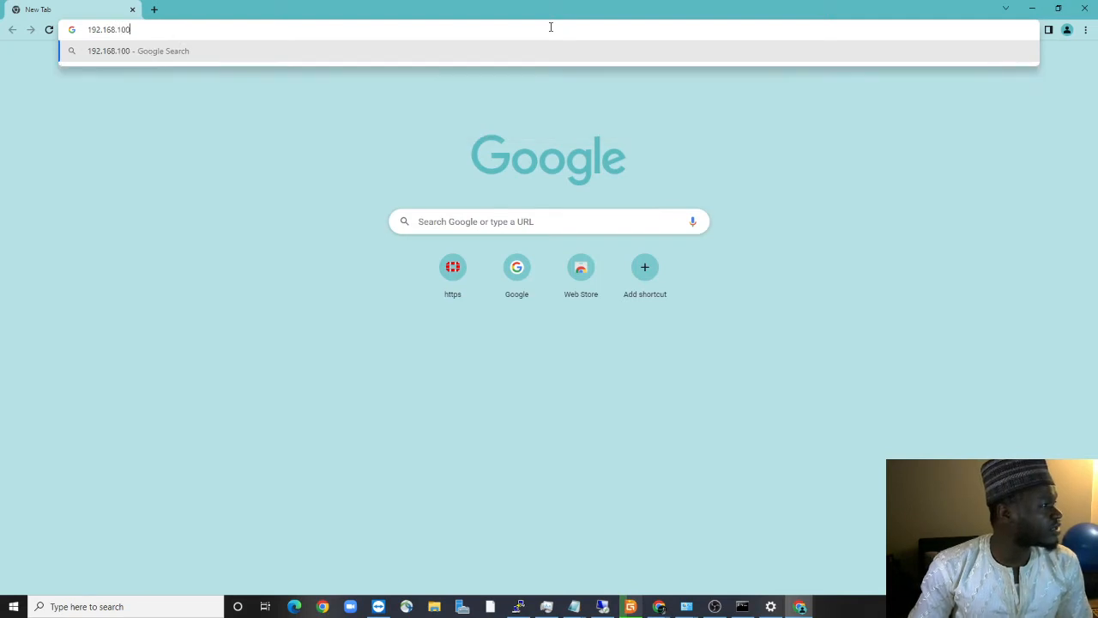
{"action": "type", "text": ".99"}
{"action": "key", "text": "Return"}
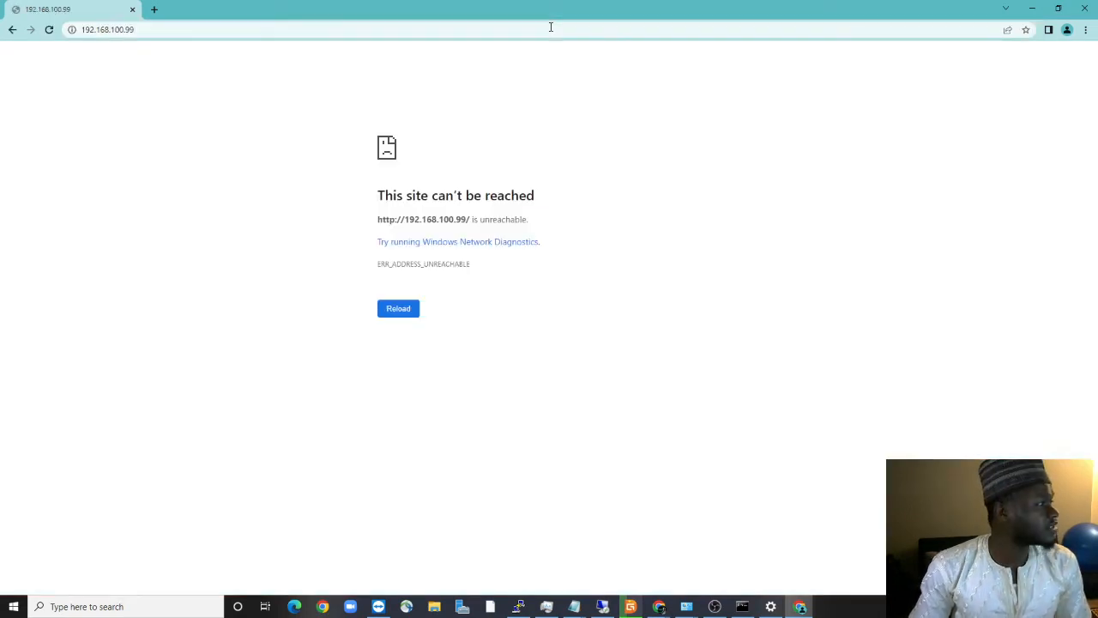
{"action": "left_click", "coordinate": [1032, 8]}
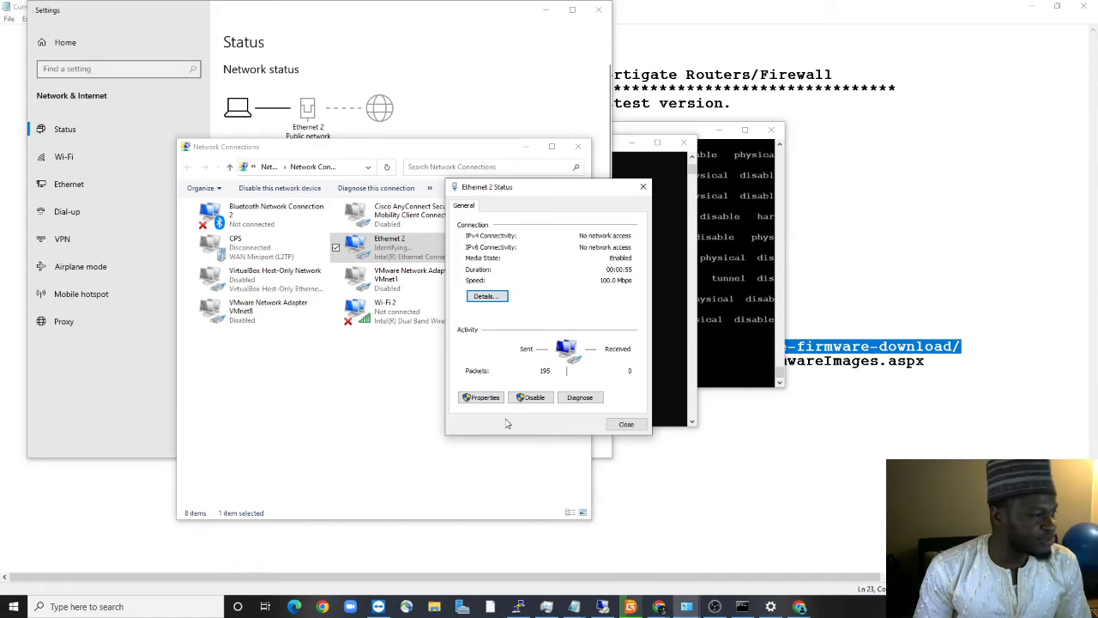
Give Ethernet 2 the static IPv4 address 192.168.100.97 and close the network windows
{"action": "left_click", "coordinate": [482, 397]}
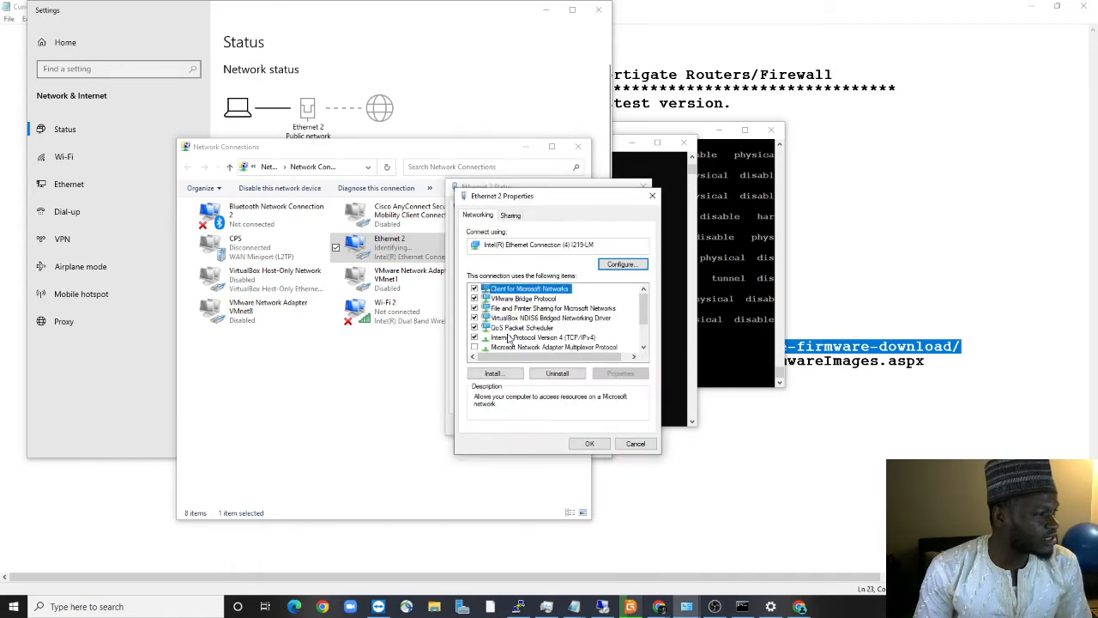
{"action": "double_click", "coordinate": [509, 338]}
{"action": "left_click", "coordinate": [496, 323]}
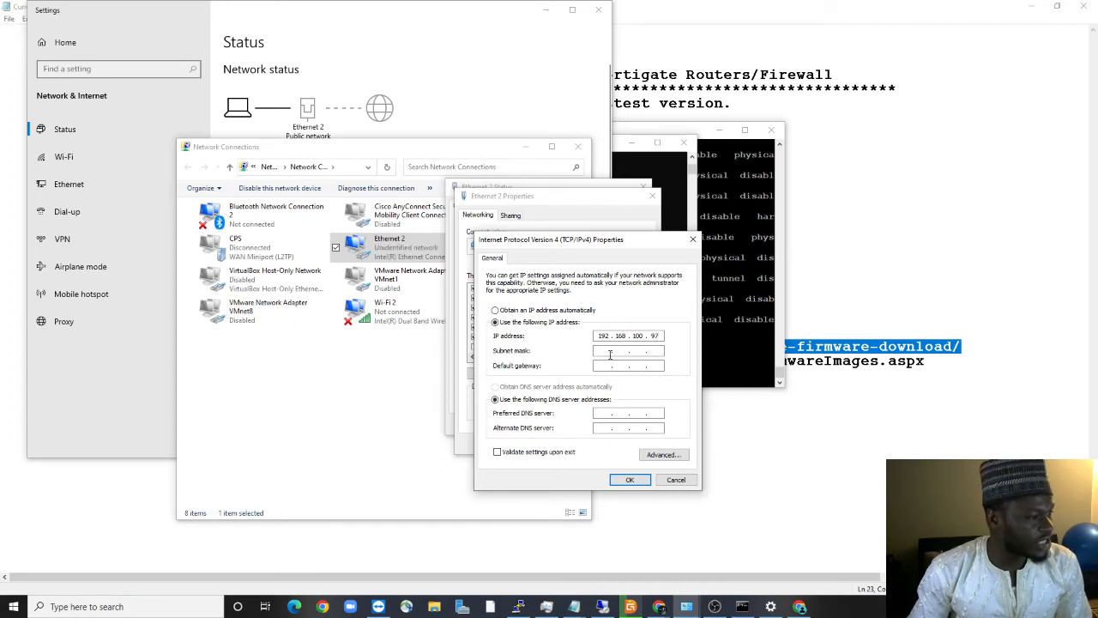
{"action": "left_click", "coordinate": [627, 480]}
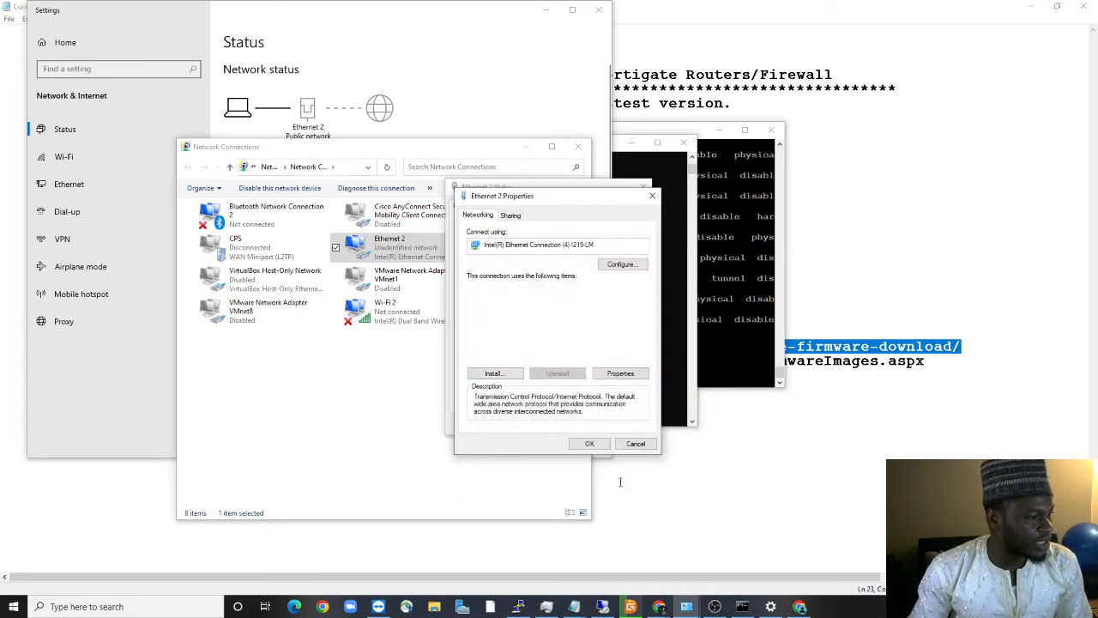
{"action": "left_click", "coordinate": [587, 443]}
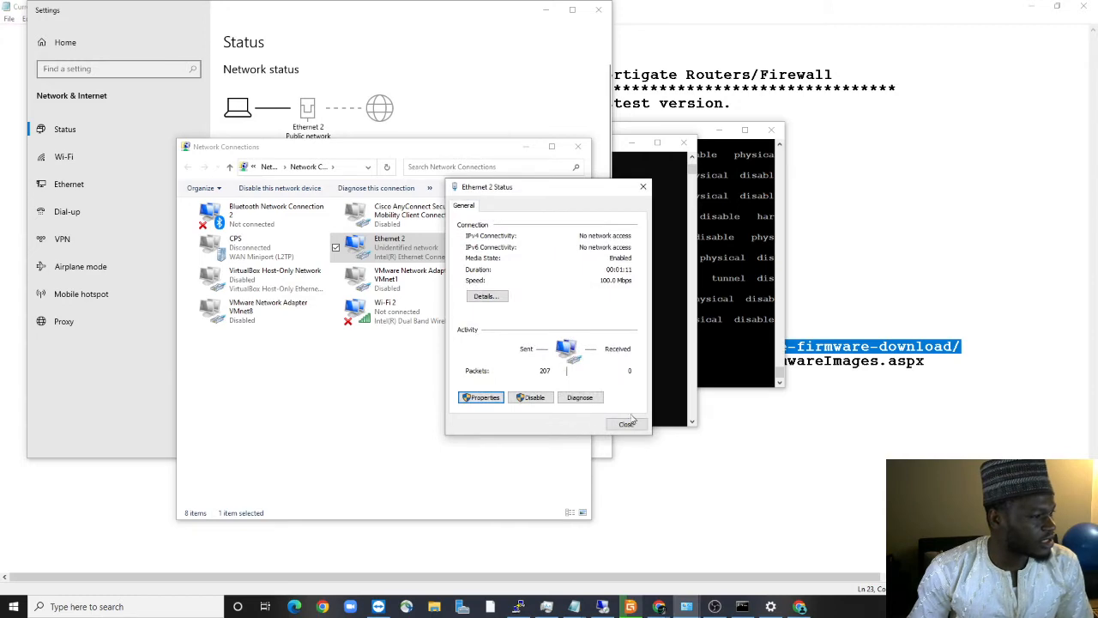
{"action": "left_click", "coordinate": [632, 420]}
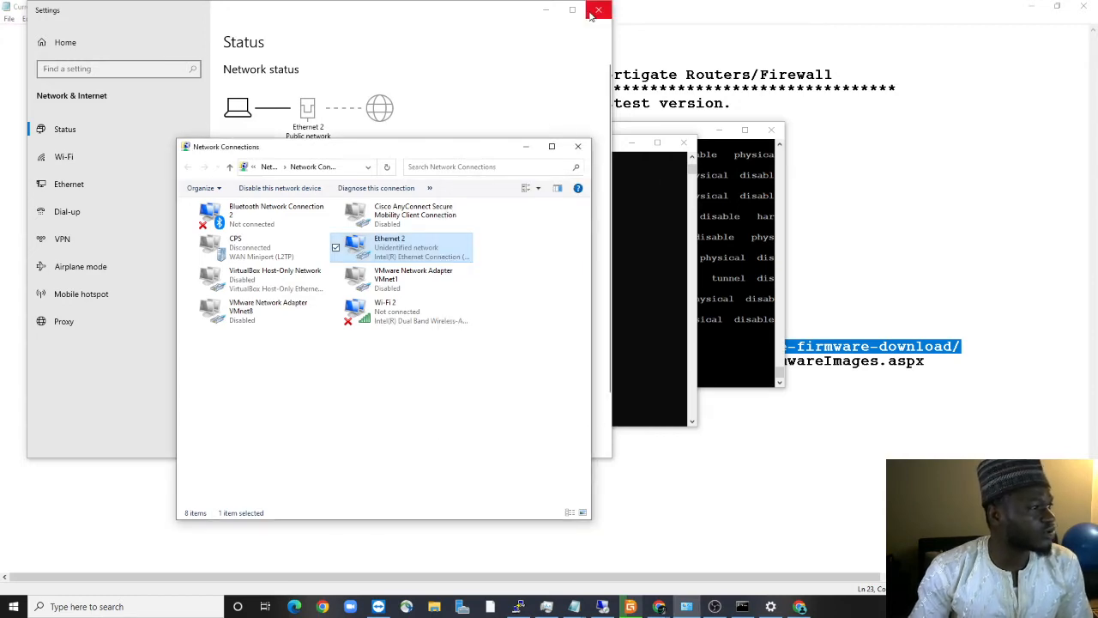
{"action": "left_click", "coordinate": [578, 145]}
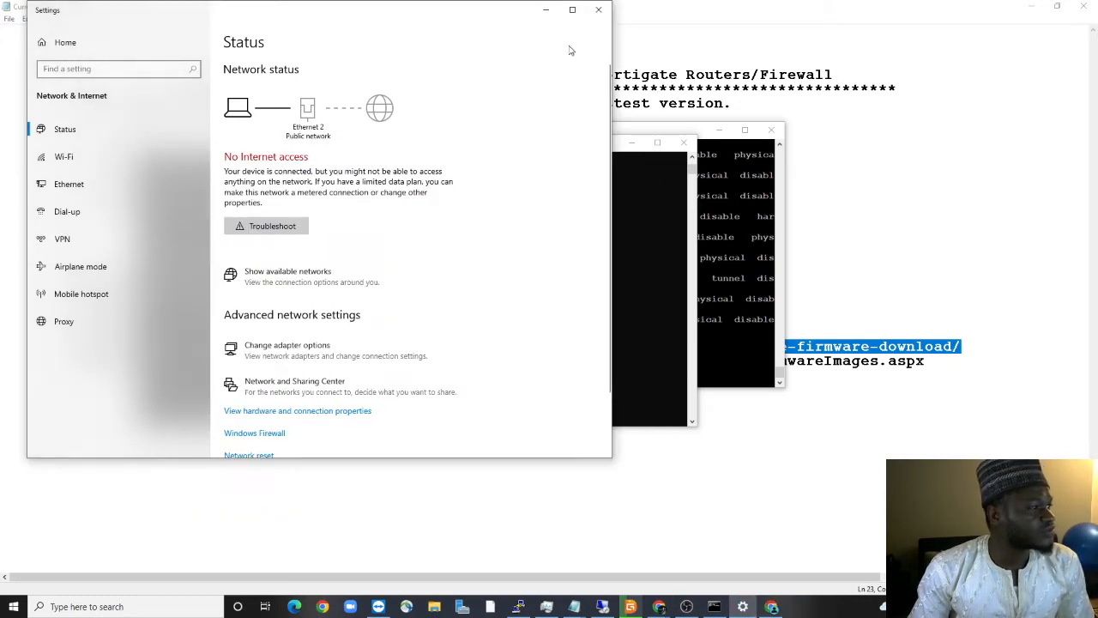
{"action": "left_click", "coordinate": [598, 9]}
{"action": "left_click", "coordinate": [731, 283]}
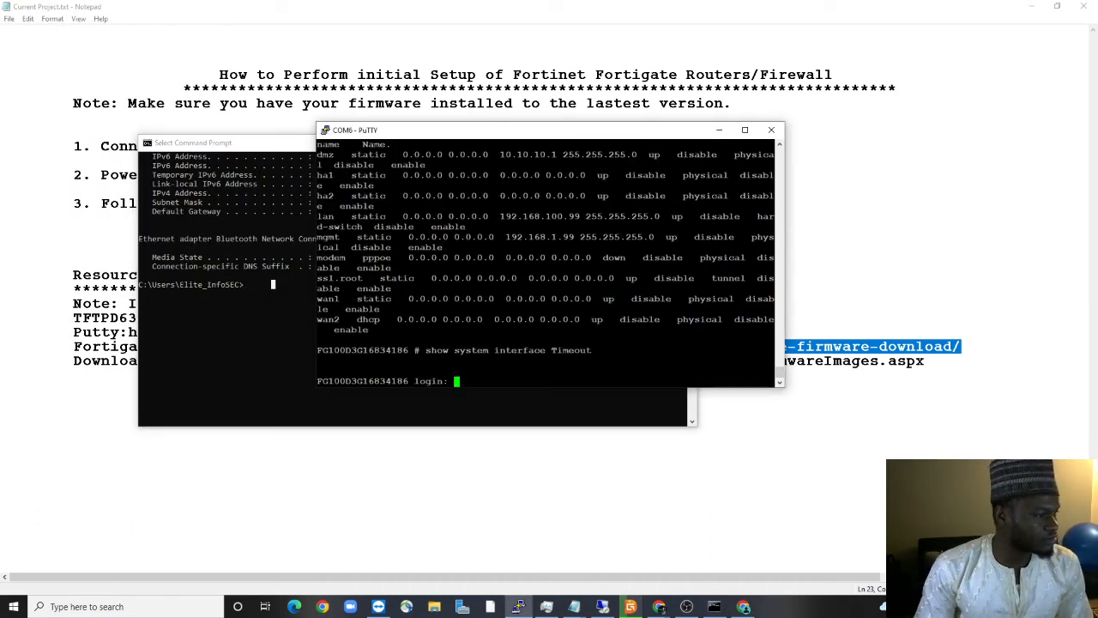
{"action": "left_click", "coordinate": [741, 607]}
{"action": "left_click", "coordinate": [218, 35]}
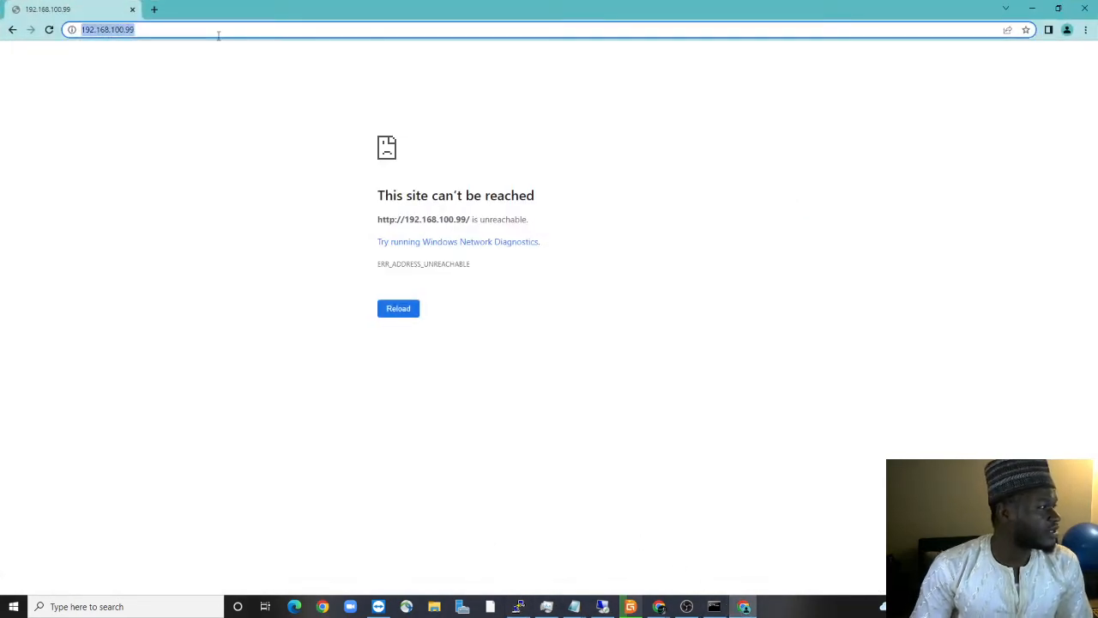
{"action": "left_click", "coordinate": [218, 35]}
{"action": "key", "text": "Return"}
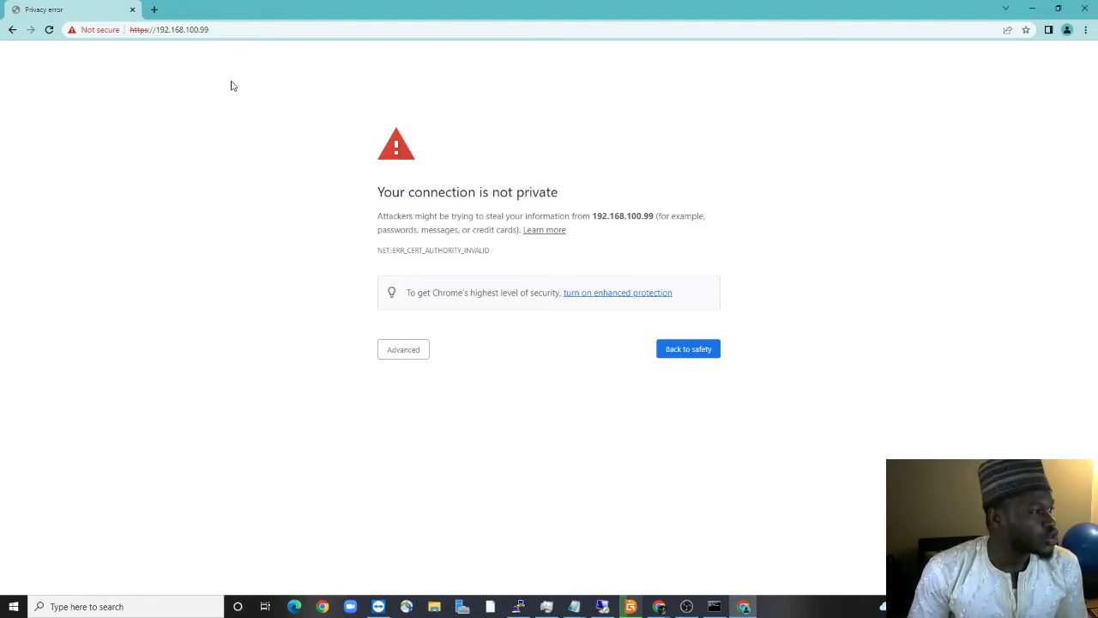
{"action": "left_click", "coordinate": [413, 354]}
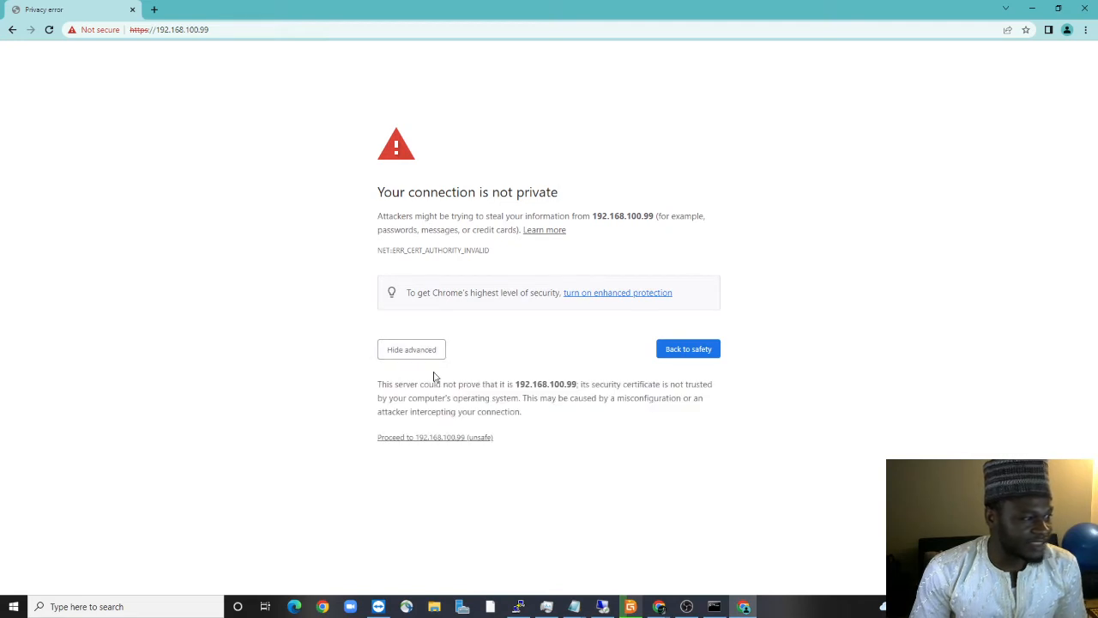
Proceed past the certificate warning to the FortiGate login page, then bring PuTTY forward
{"action": "left_click", "coordinate": [430, 438]}
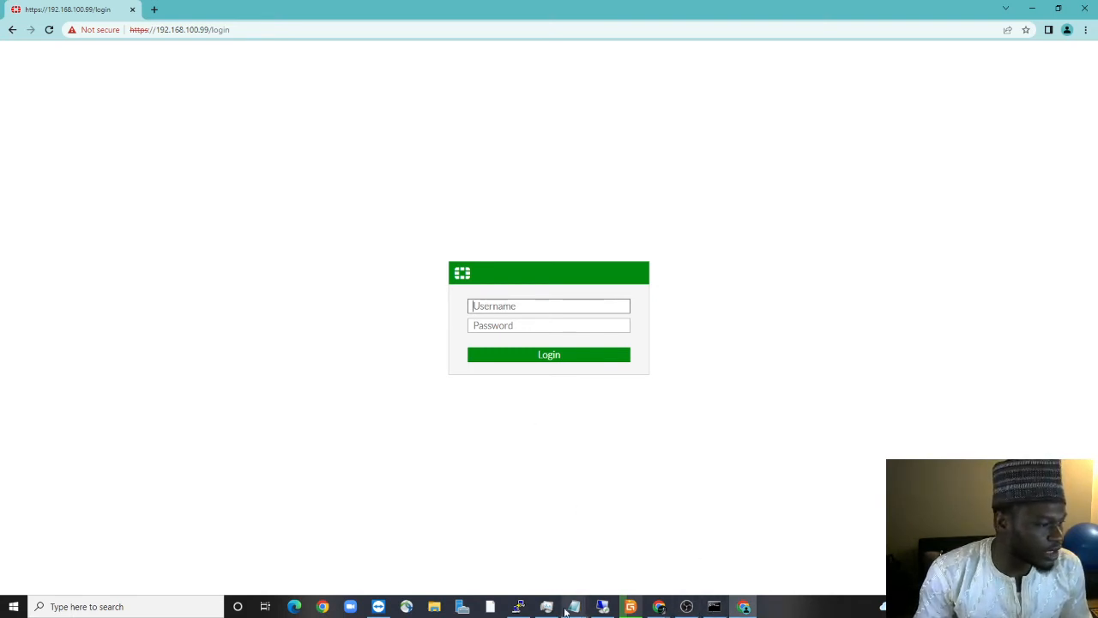
{"action": "left_click", "coordinate": [519, 607]}
Highlight the lan interface's 192.168.100.99 address in PuTTY's interface listing, then minimize PuTTY
{"action": "scroll", "coordinate": [549, 257], "scroll_direction": "up", "scroll_amount": 8}
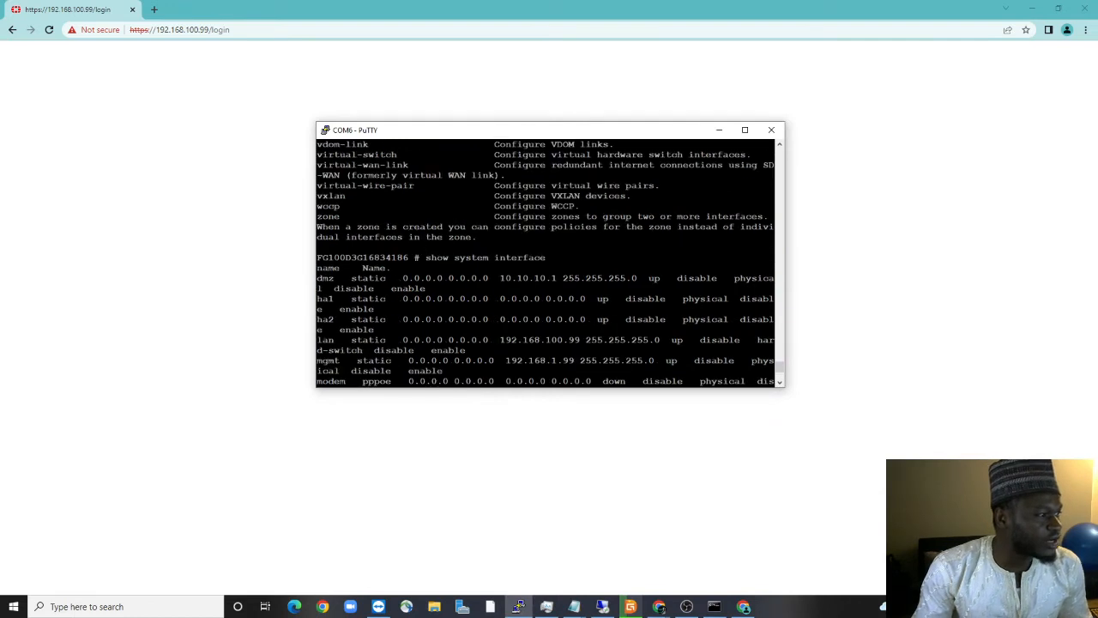
{"action": "scroll", "coordinate": [549, 258], "scroll_direction": "down", "scroll_amount": 4}
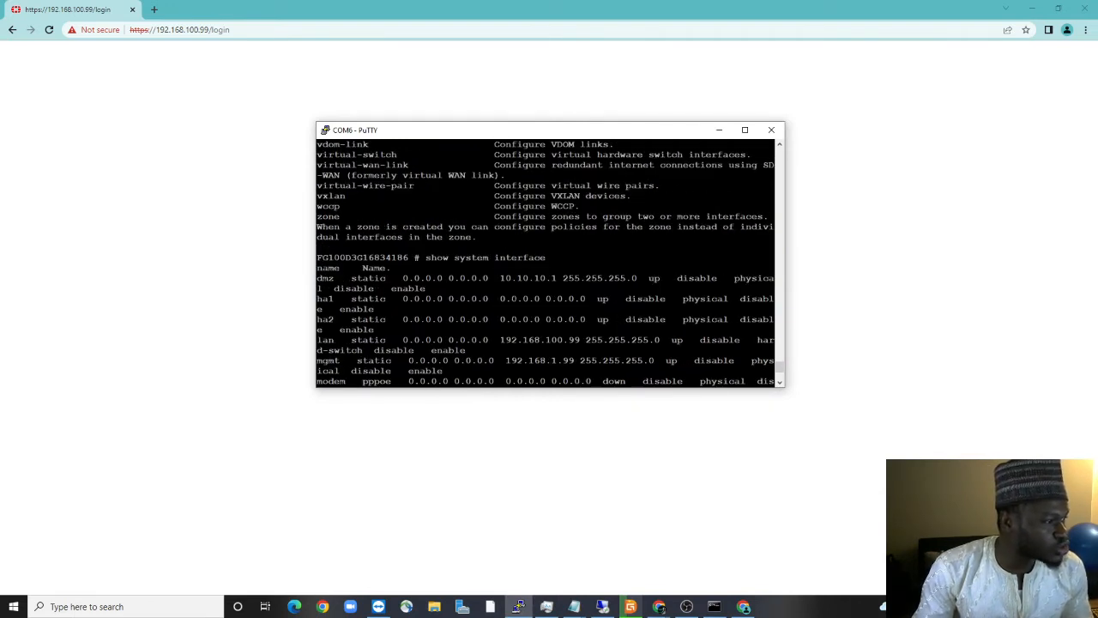
{"action": "left_click_drag", "start_coordinate": [420, 257], "coordinate": [549, 257]}
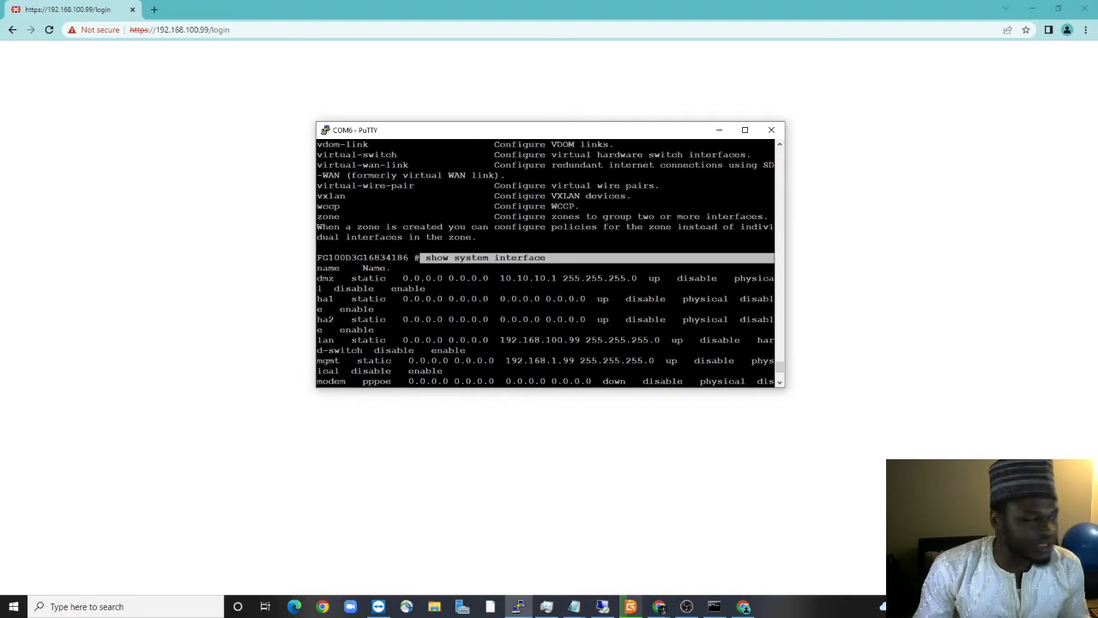
{"action": "scroll", "coordinate": [549, 257], "scroll_direction": "down", "scroll_amount": 4}
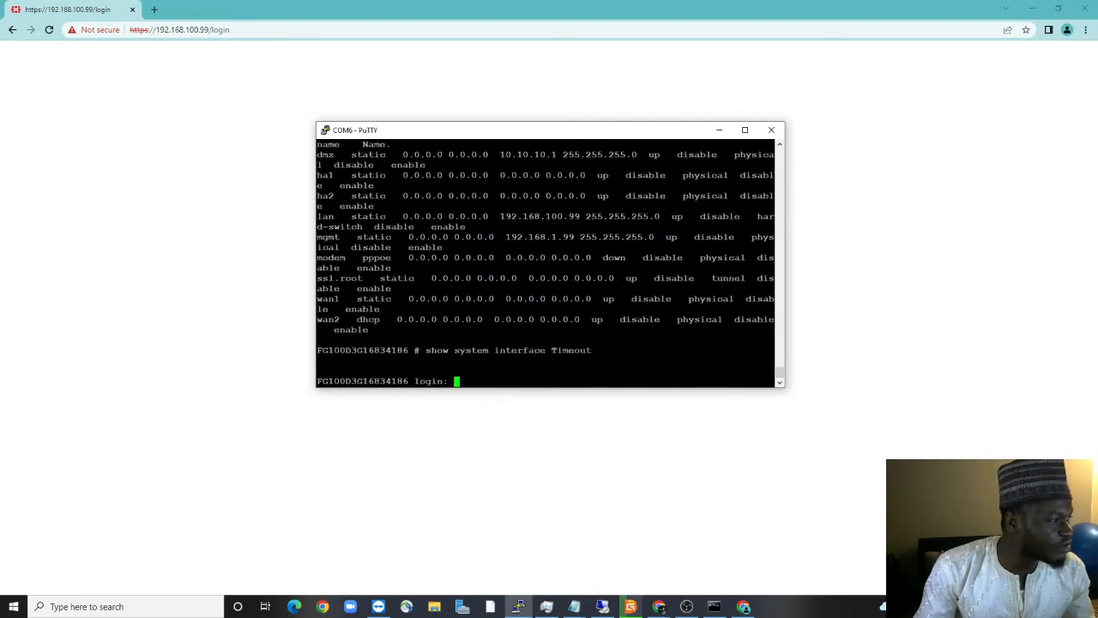
{"action": "left_click_drag", "start_coordinate": [318, 216], "coordinate": [581, 216]}
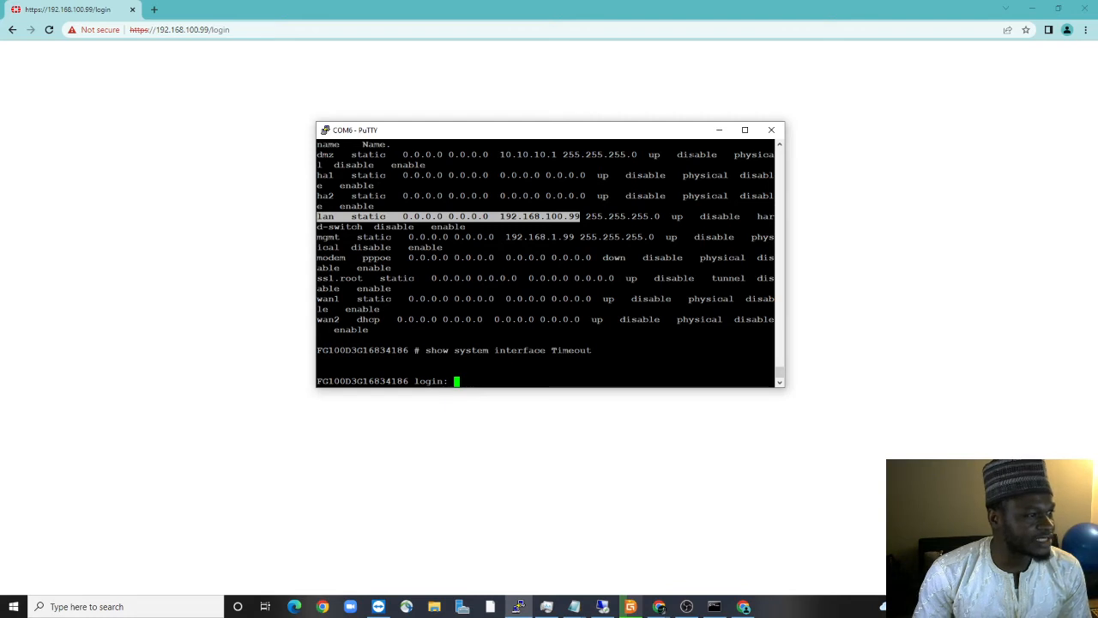
{"action": "left_click", "coordinate": [719, 130]}
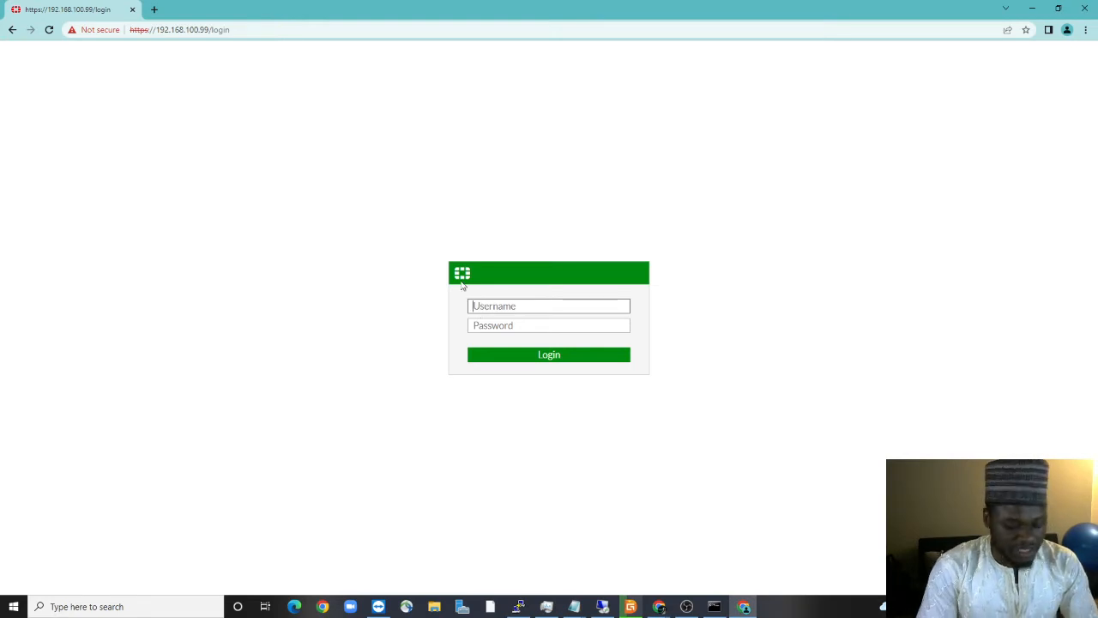
Log in as admin and replace the default password with a new one
{"action": "type", "text": "admin"}
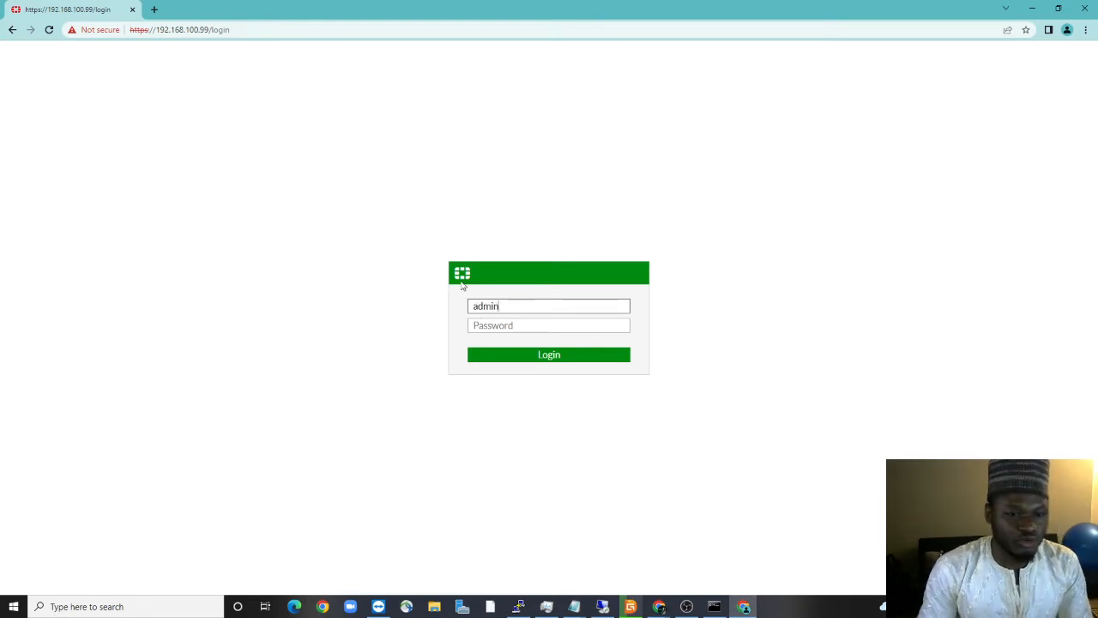
{"action": "left_click", "coordinate": [534, 354]}
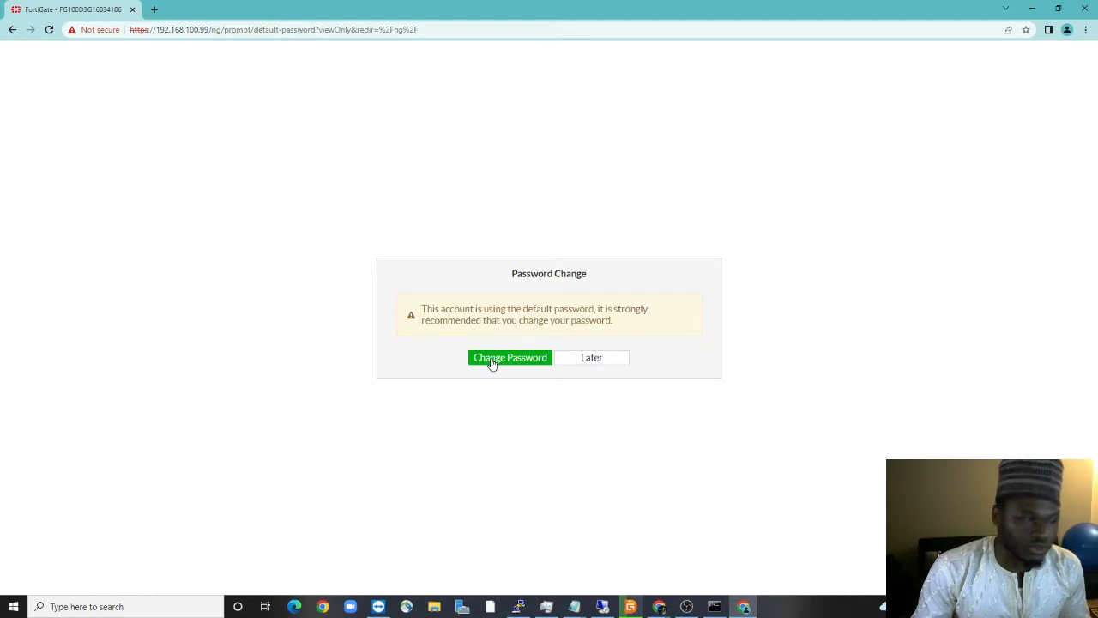
{"action": "left_click", "coordinate": [490, 363]}
{"action": "left_click", "coordinate": [511, 318]}
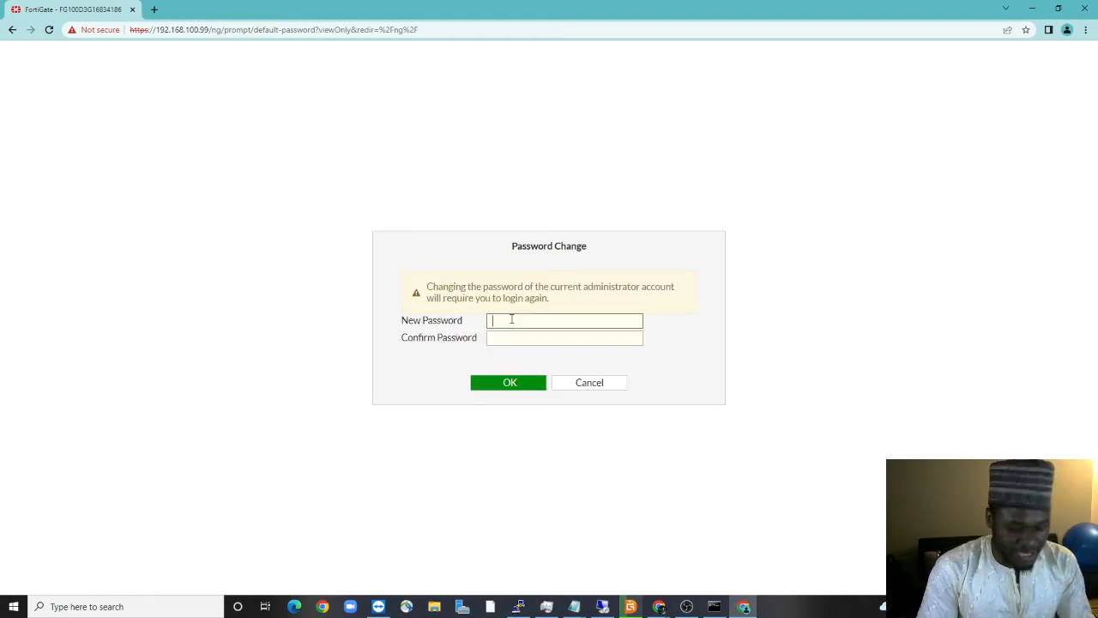
{"action": "type", "text": "•••••"}
{"action": "key", "text": "Tab"}
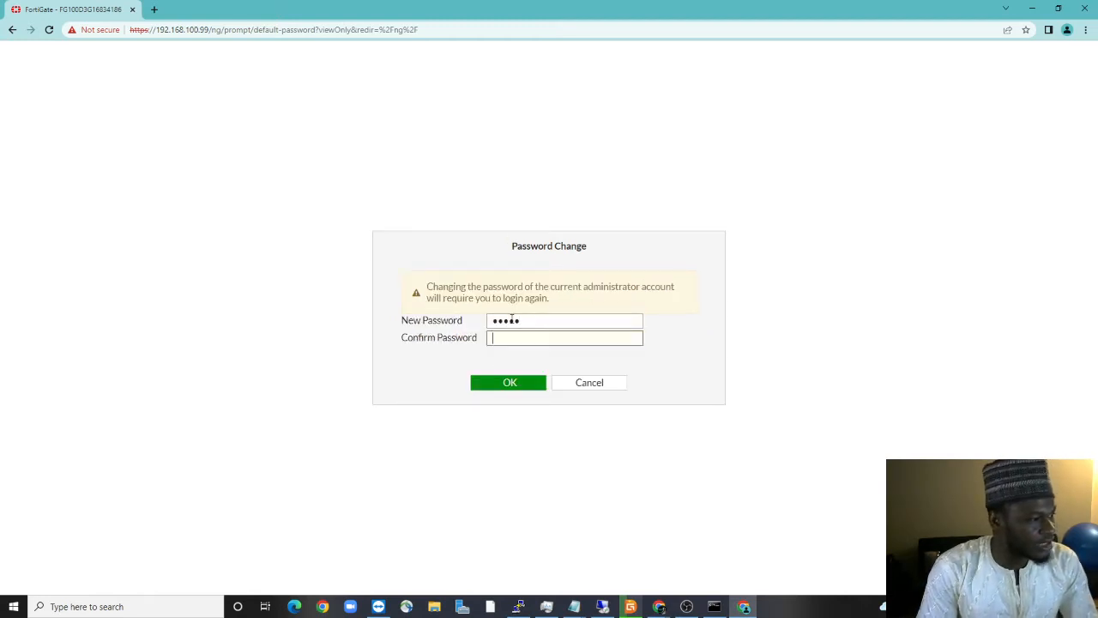
{"action": "type", "text": "•••••"}
{"action": "left_click", "coordinate": [489, 388]}
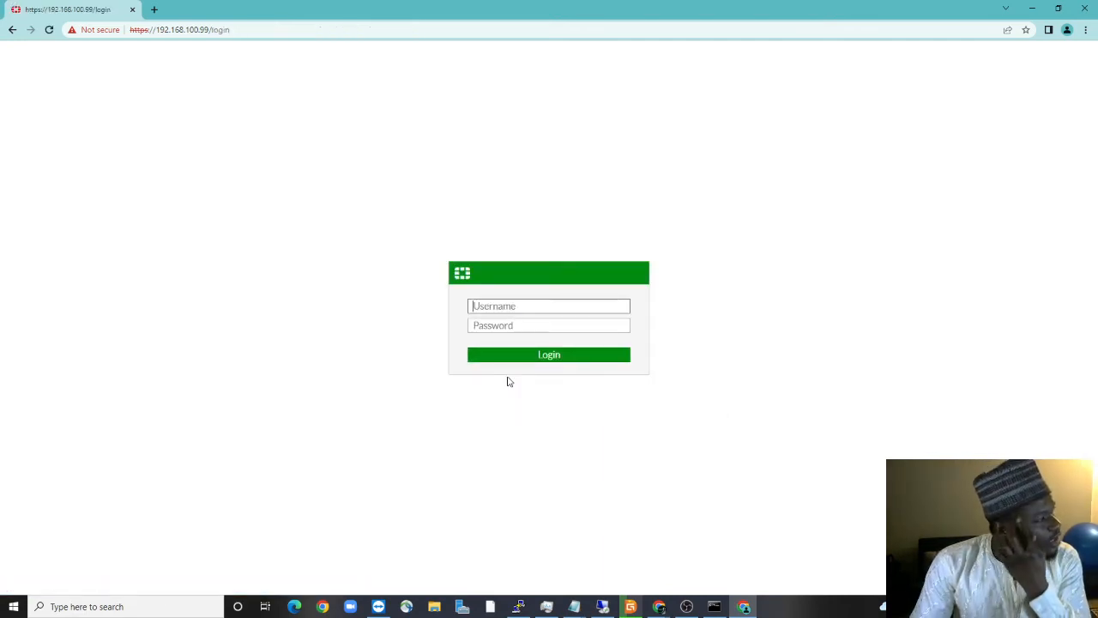
Log back in as admin using the new password
{"action": "left_click", "coordinate": [526, 304]}
{"action": "type", "text": "admin"}
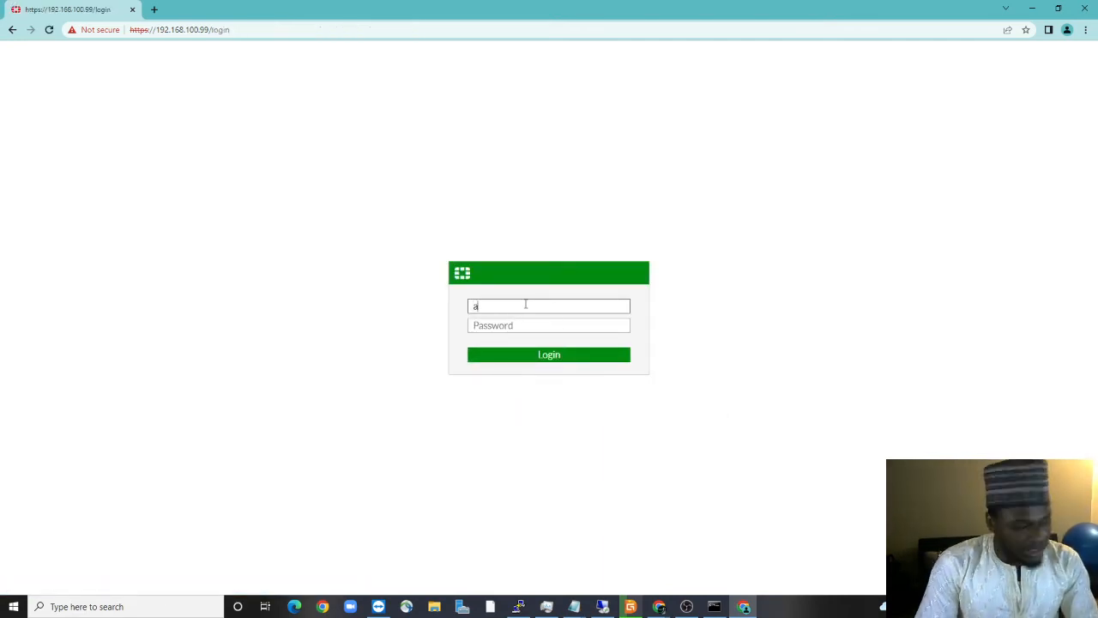
{"action": "key", "text": "Tab"}
{"action": "type", "text": "•••••"}
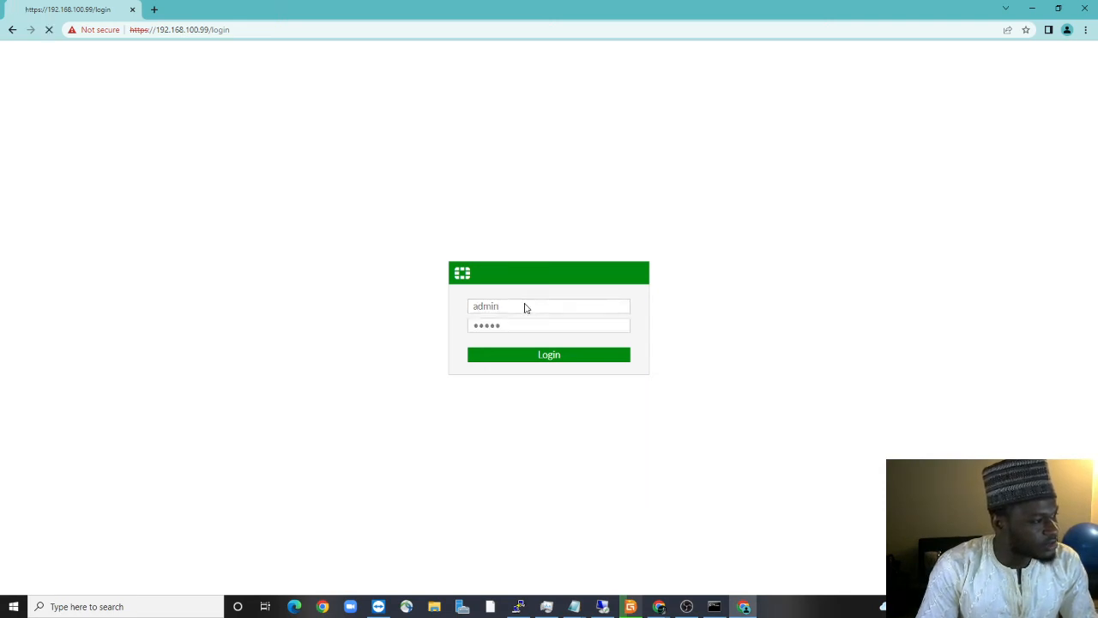
{"action": "key", "text": "Return"}
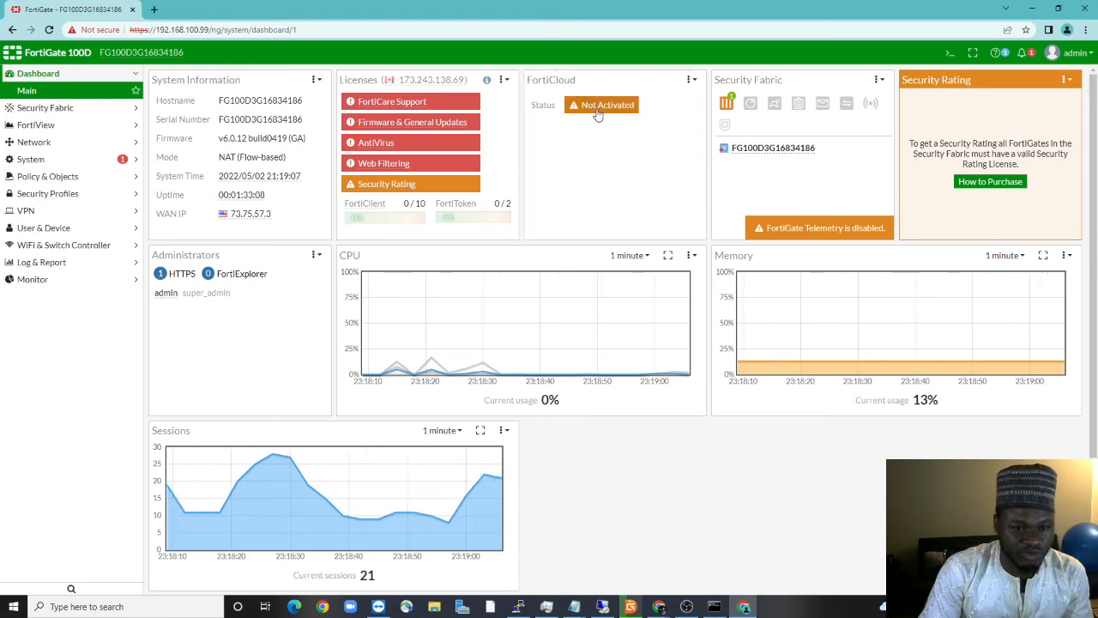
{"action": "mouse_move", "coordinate": [454, 126]}
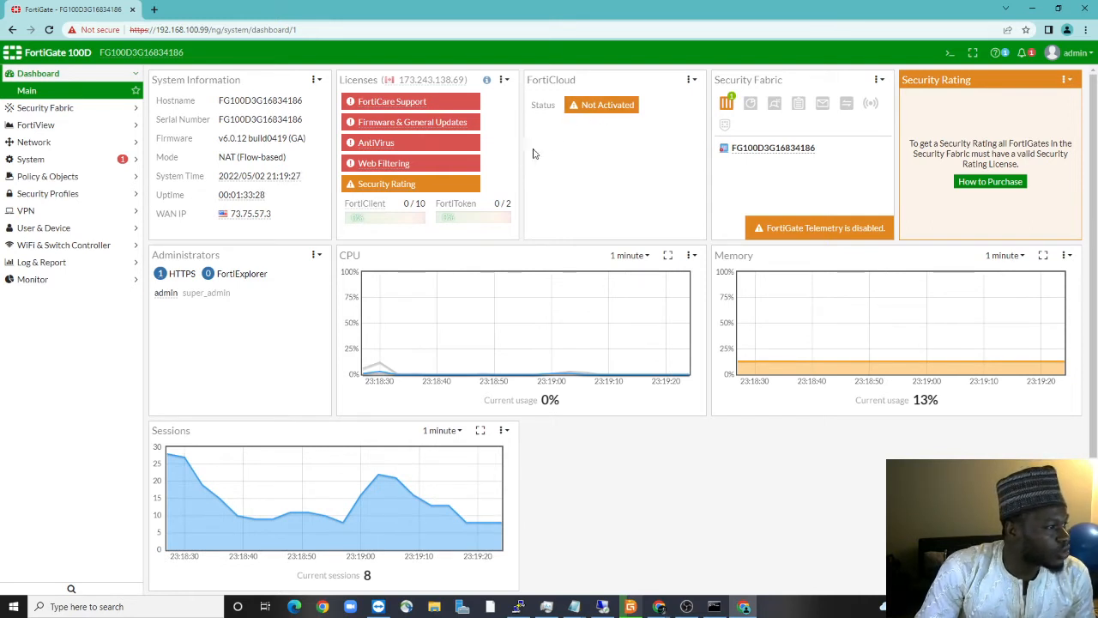
{"action": "mouse_move", "coordinate": [477, 163]}
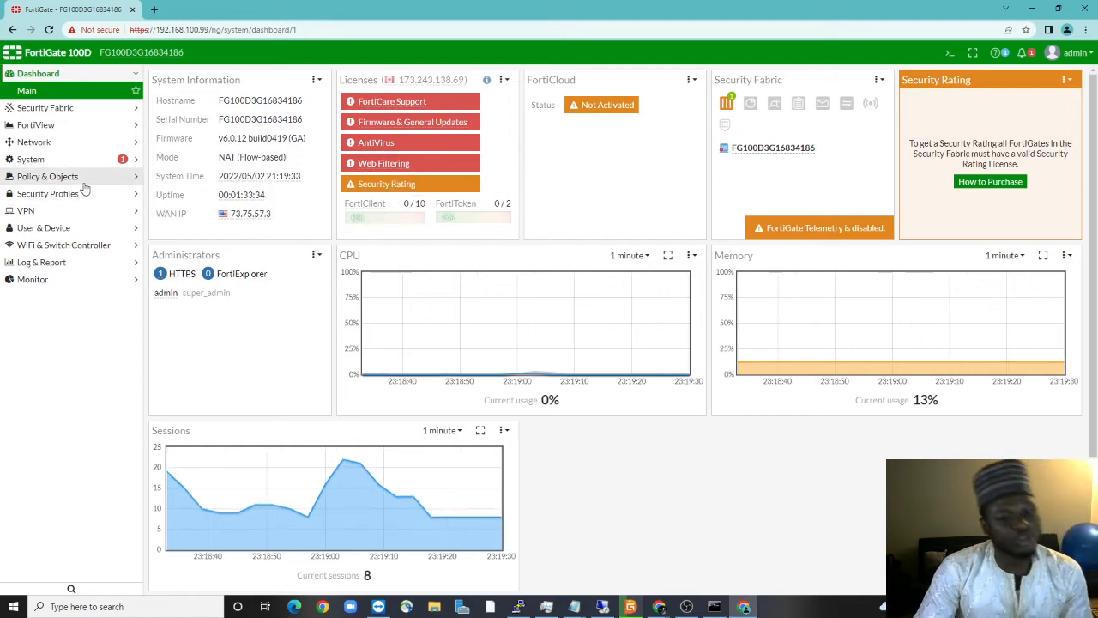
Go to Network > Interfaces and select the lan (Internal Trusted) hardware switch
{"action": "left_click", "coordinate": [41, 142]}
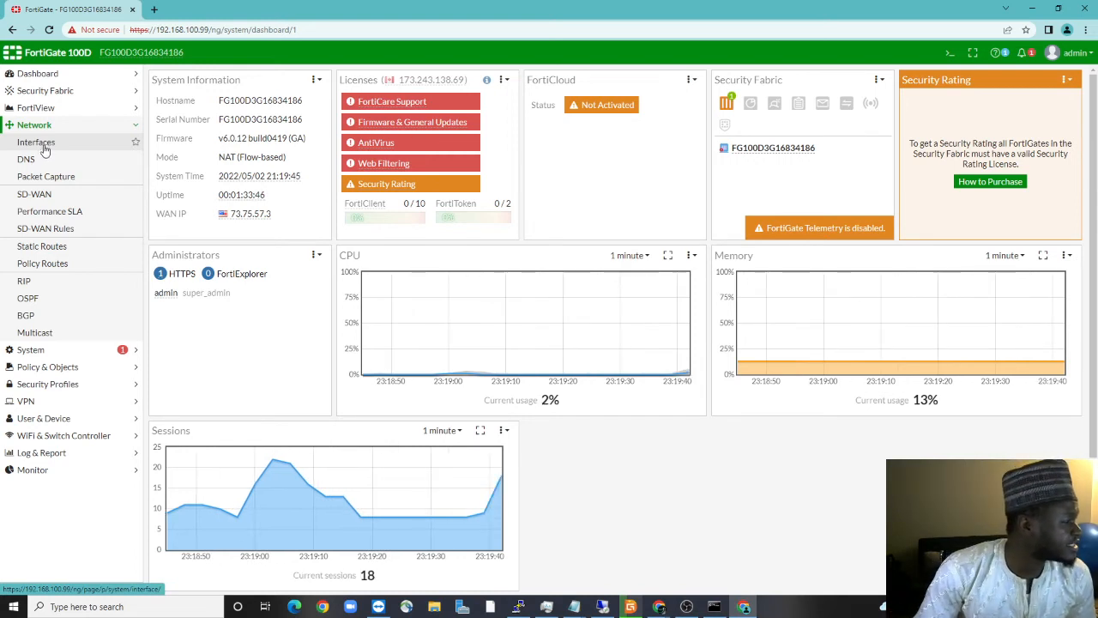
{"action": "left_click", "coordinate": [43, 143]}
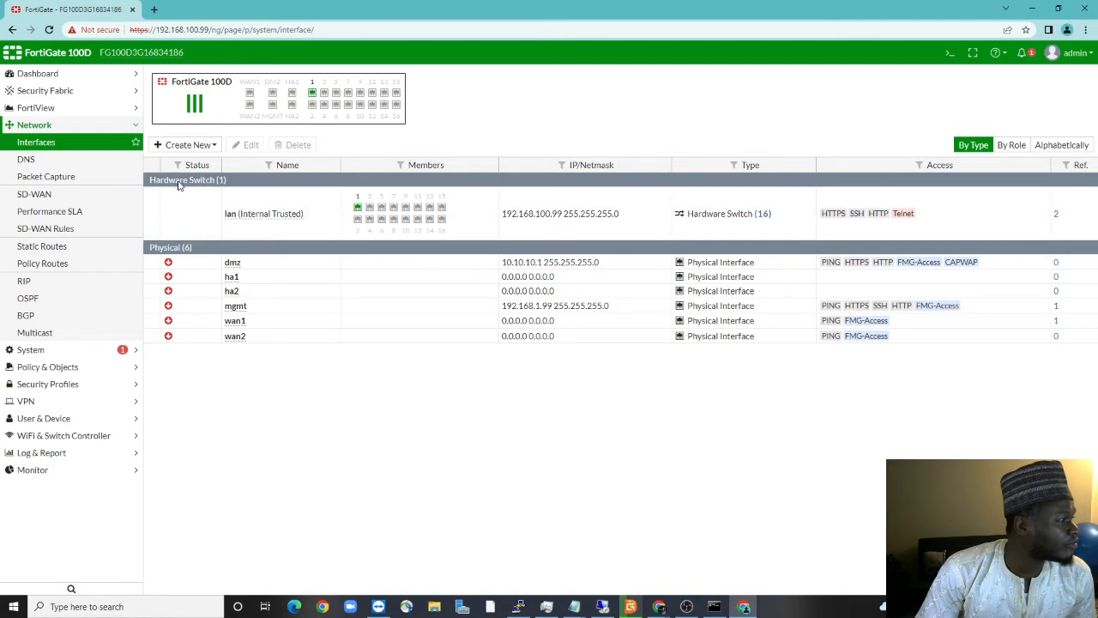
{"action": "mouse_move", "coordinate": [246, 222]}
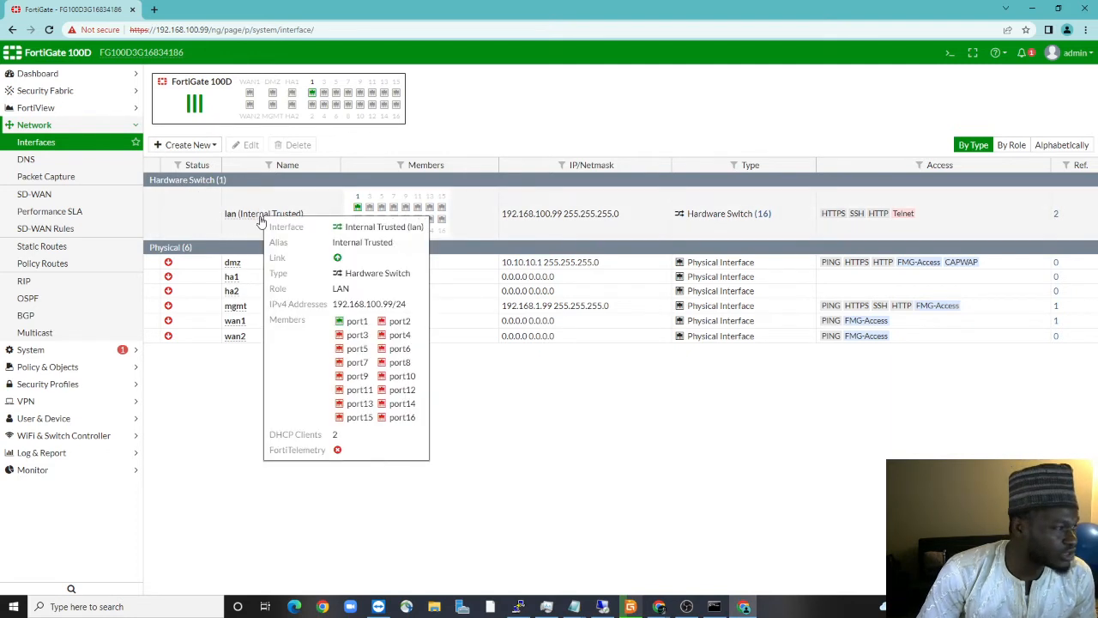
{"action": "left_click", "coordinate": [245, 217]}
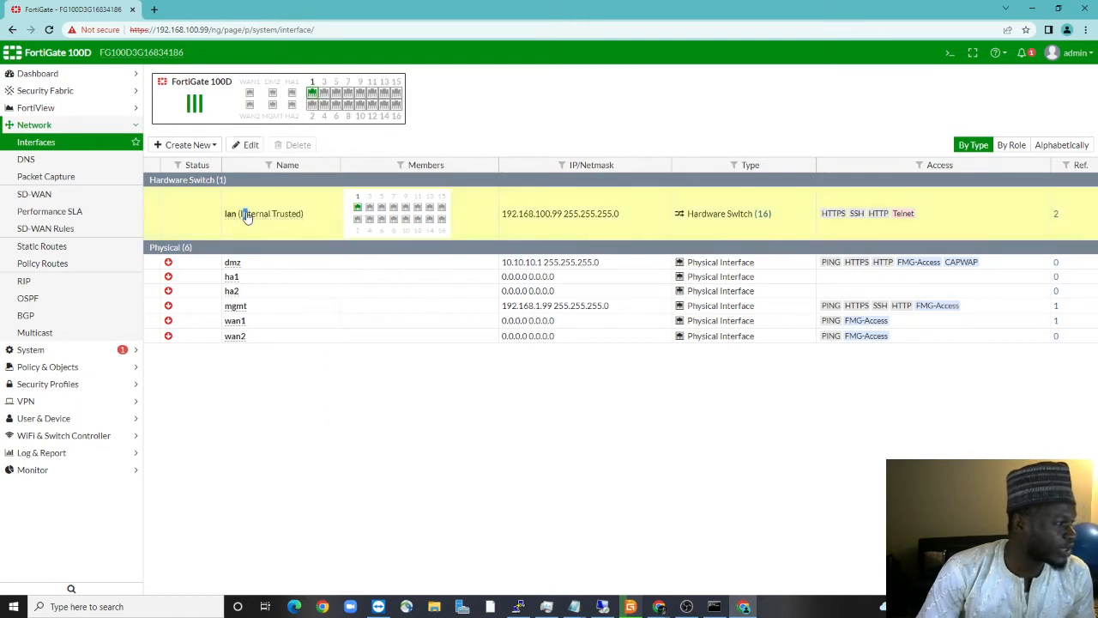
Edit the lan interface and change its IP/Network Mask to 192.168.10.99/255.255.255.0
{"action": "left_click", "coordinate": [247, 146]}
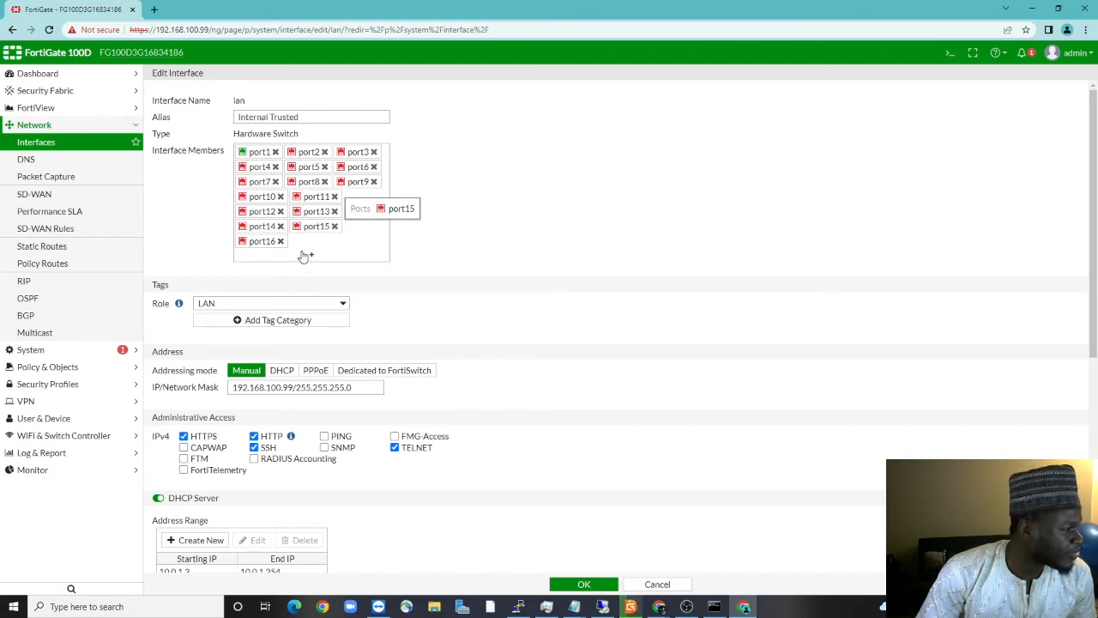
{"action": "left_click", "coordinate": [262, 387]}
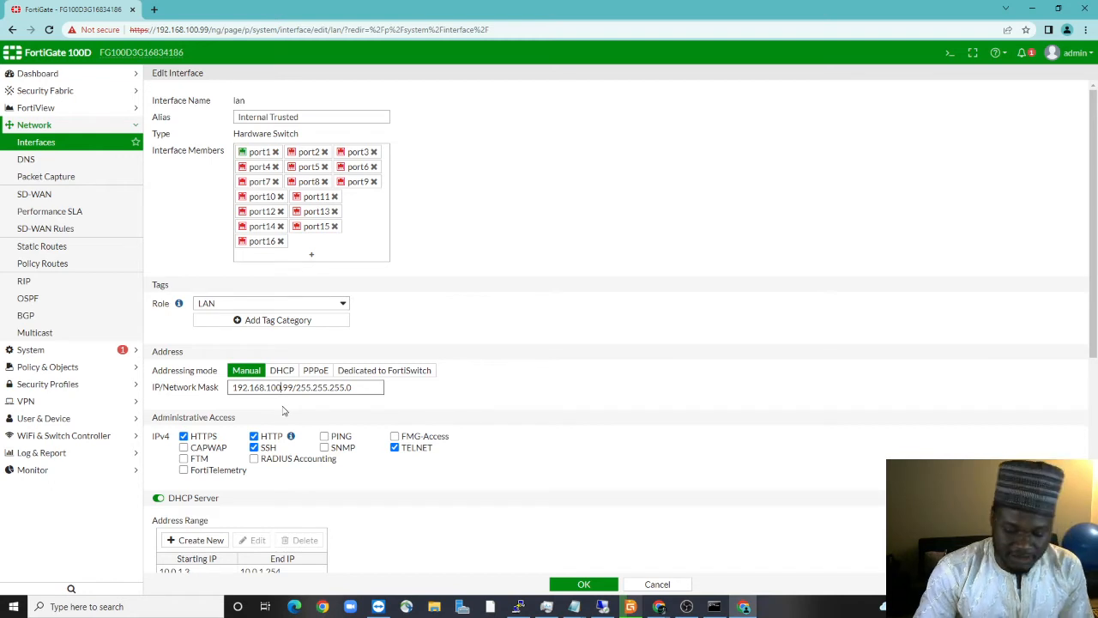
{"action": "key", "text": "BackSpace"}
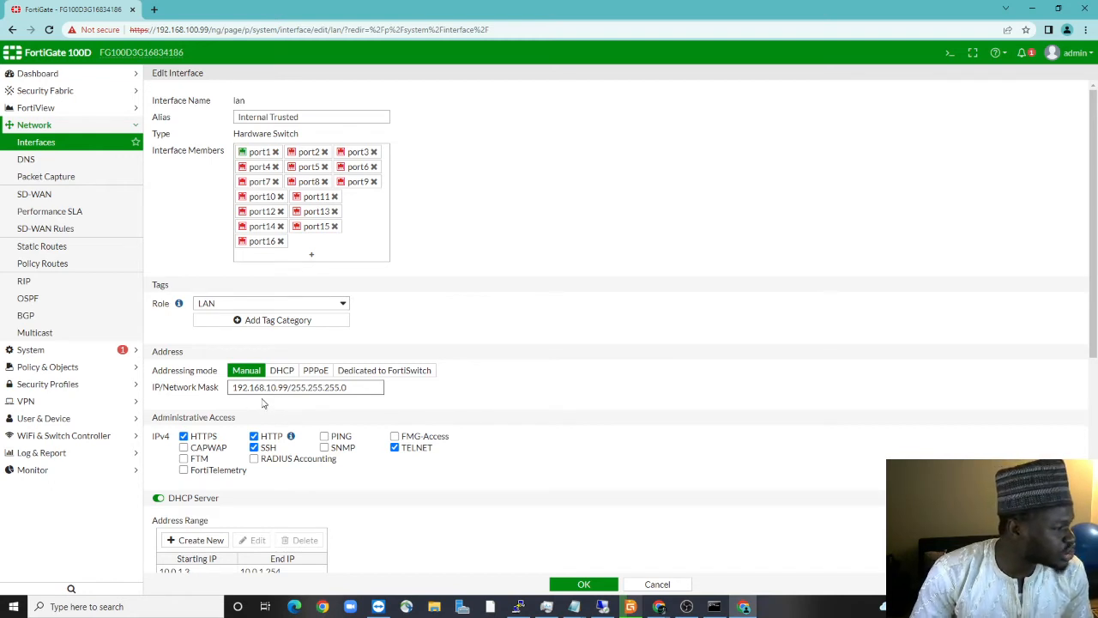
{"action": "scroll", "coordinate": [264, 403], "scroll_direction": "down", "scroll_amount": 3}
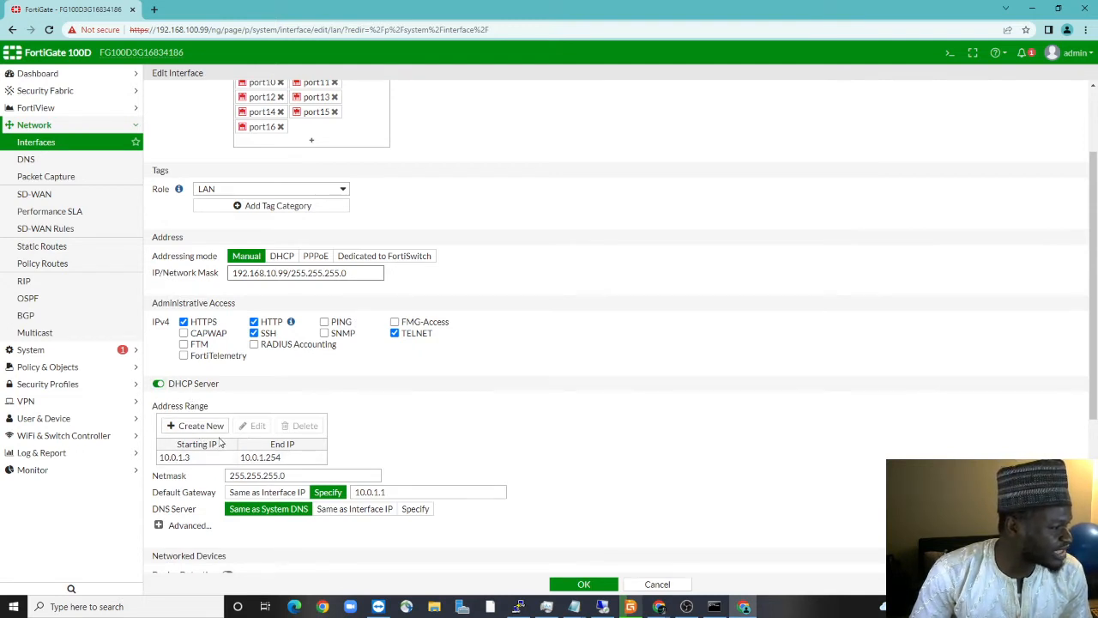
Set the lan DHCP address range to 192.168.10.10 – 192.168.10.254
{"action": "left_click", "coordinate": [219, 454]}
{"action": "left_click", "coordinate": [251, 426]}
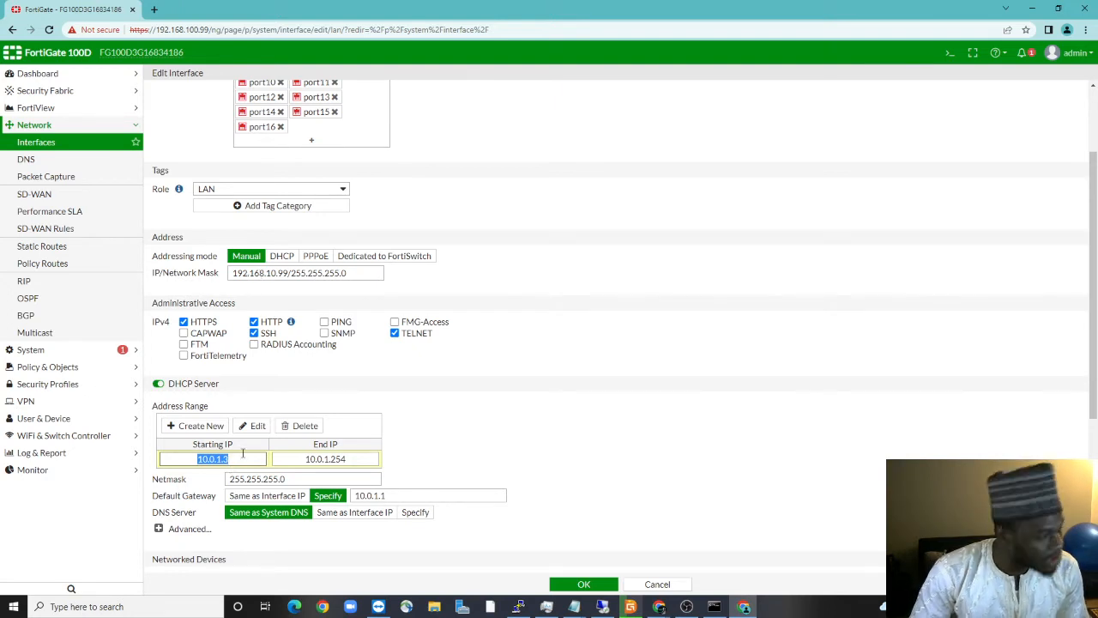
{"action": "type", "text": "192.168"}
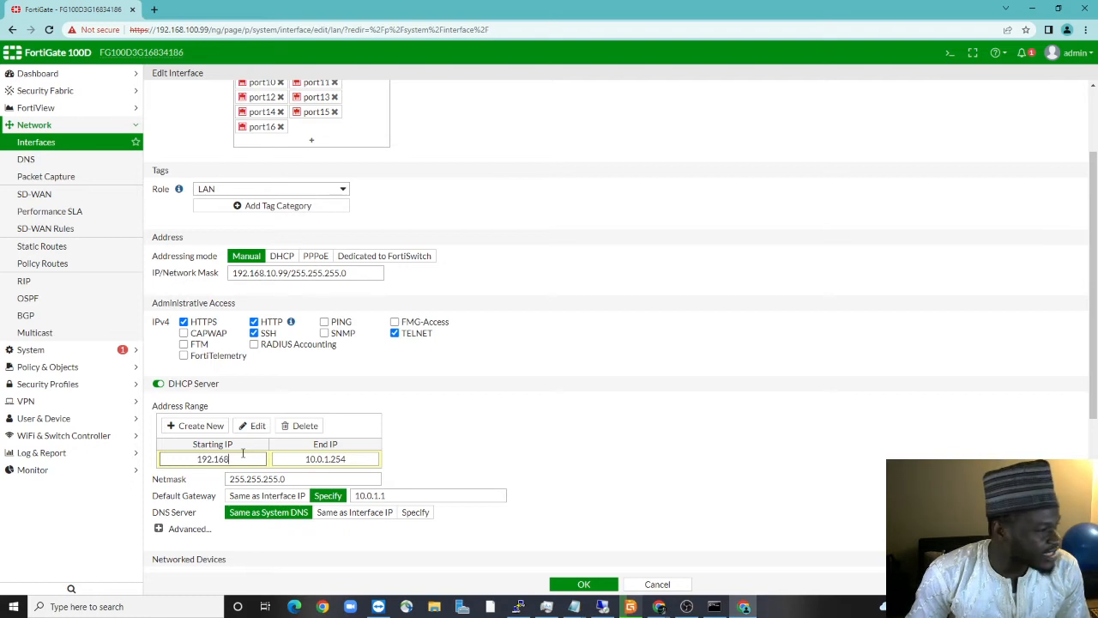
{"action": "type", "text": ".10"}
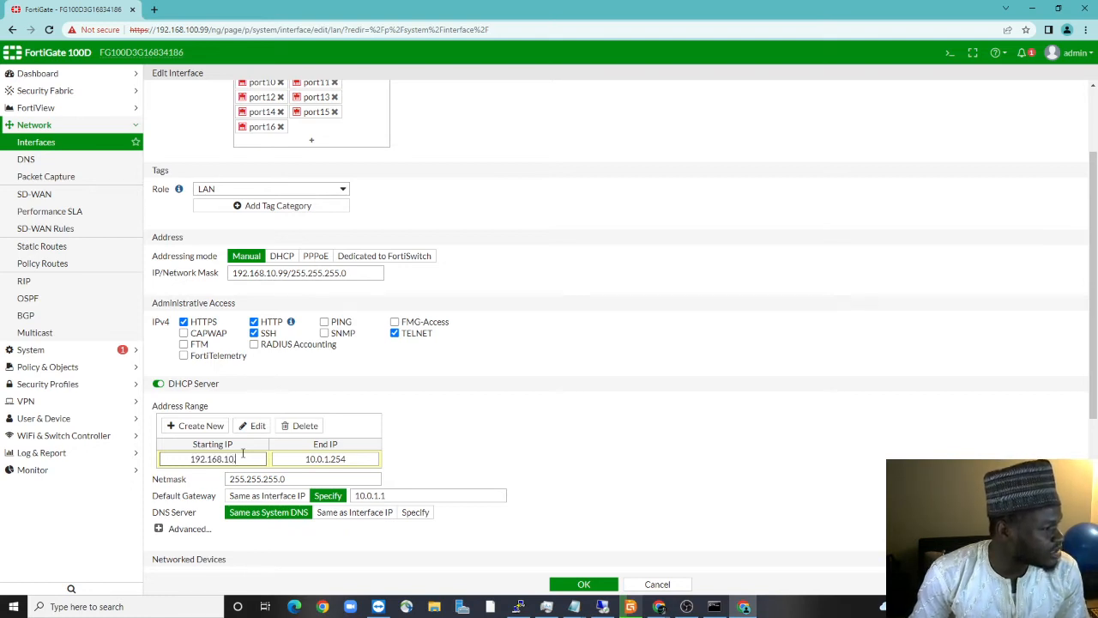
{"action": "type", "text": ".10"}
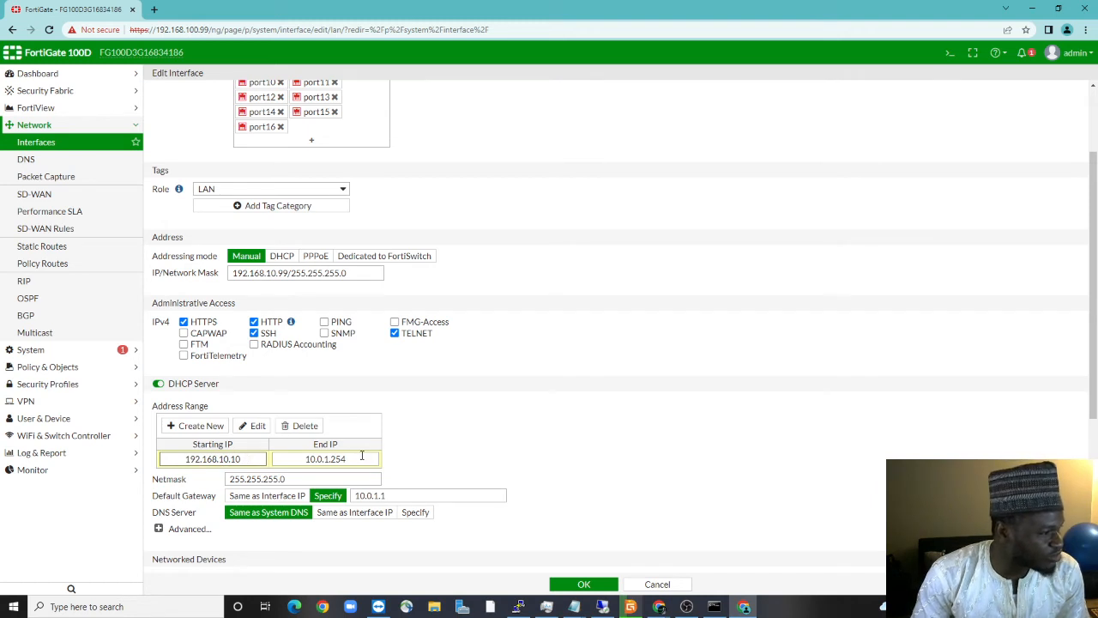
{"action": "left_click_drag", "start_coordinate": [361, 456], "coordinate": [309, 460]}
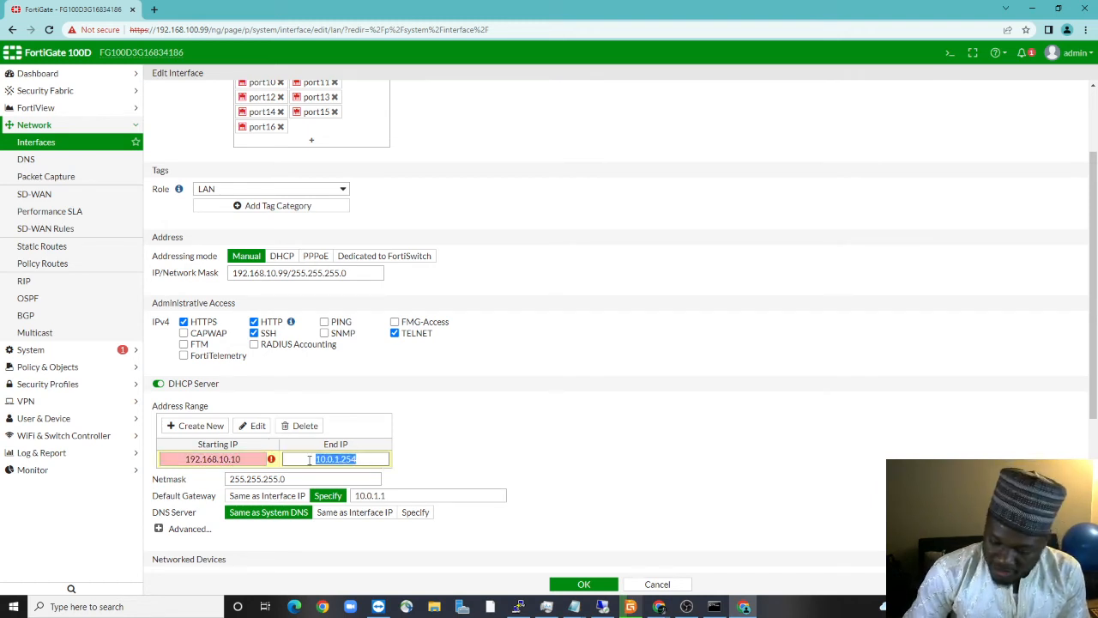
{"action": "type", "text": "192.168."}
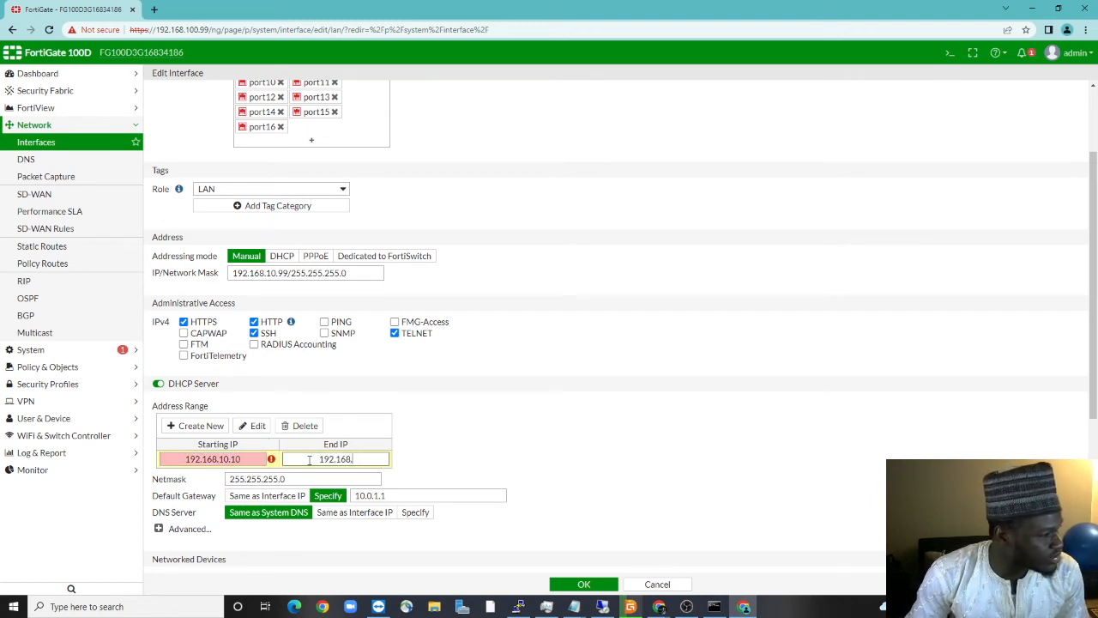
{"action": "type", "text": "10"}
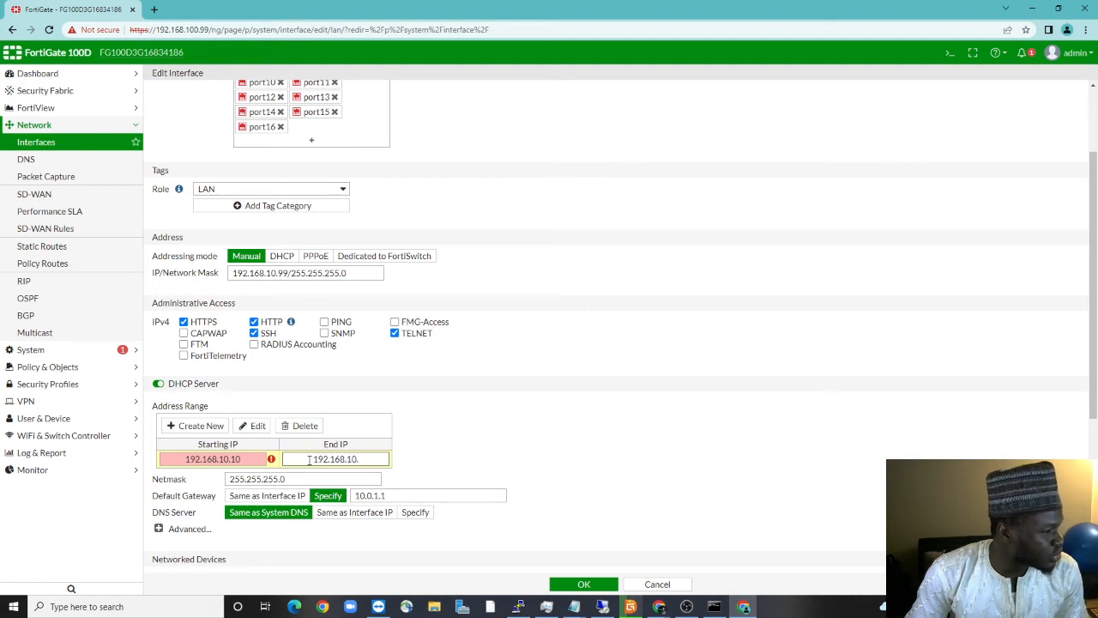
{"action": "type", "text": ".254"}
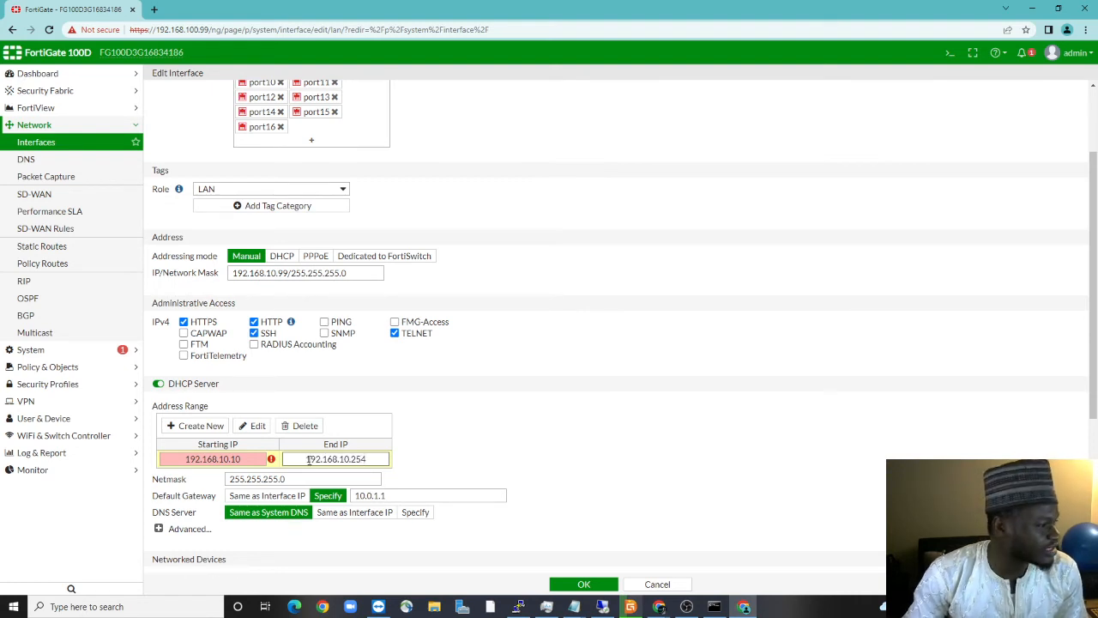
{"action": "left_click", "coordinate": [426, 475]}
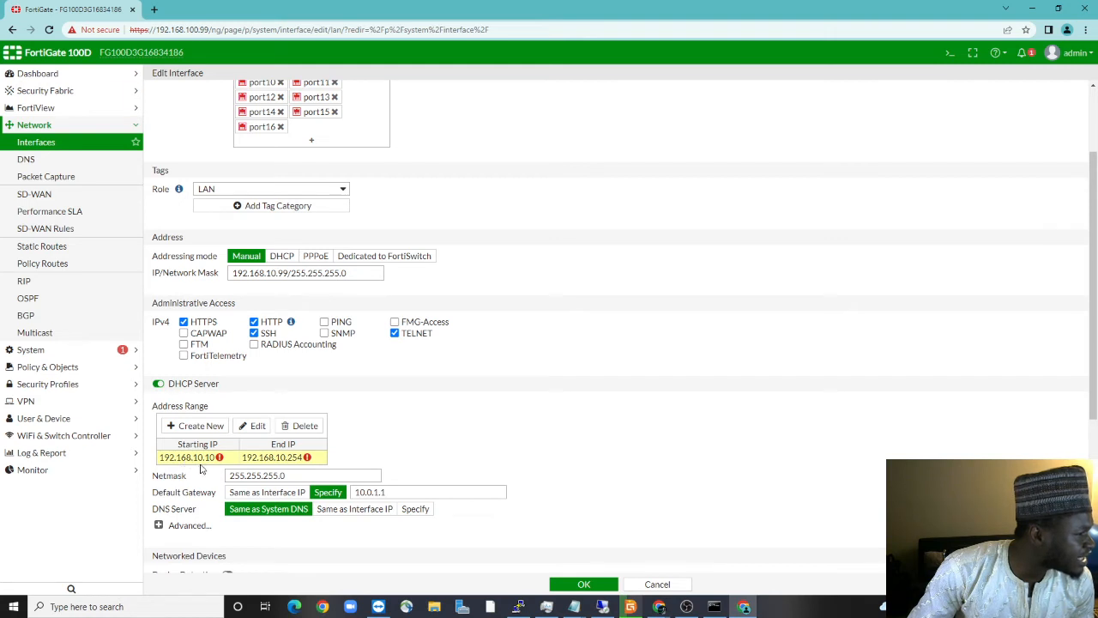
{"action": "mouse_move", "coordinate": [224, 461]}
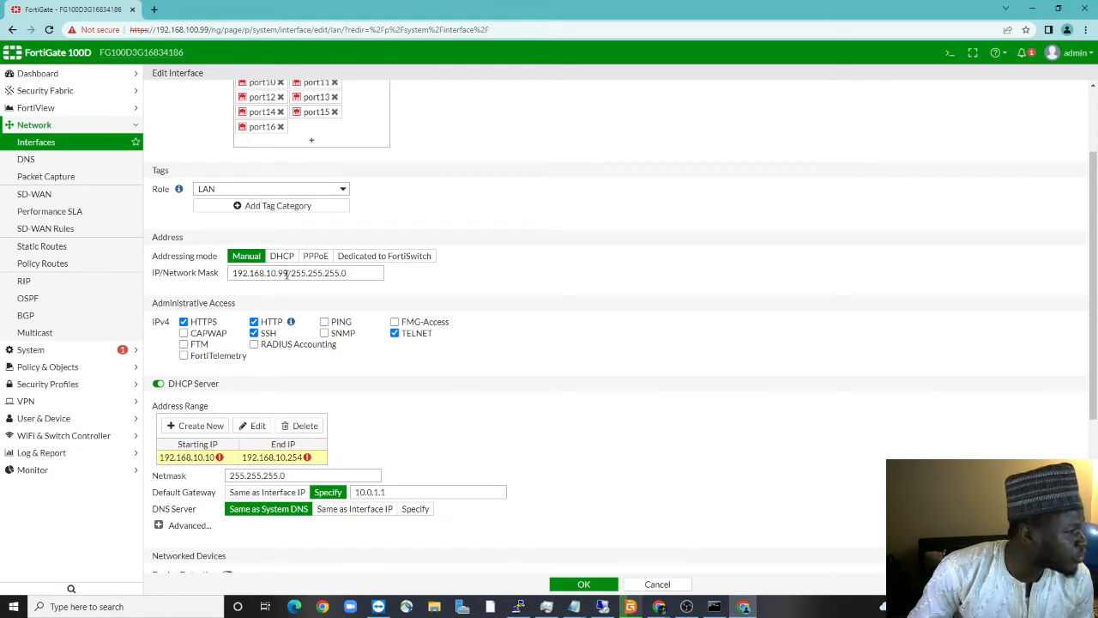
Change the lan interface address to 192.168.10.1/255.255.255.0
{"action": "left_click", "coordinate": [286, 273]}
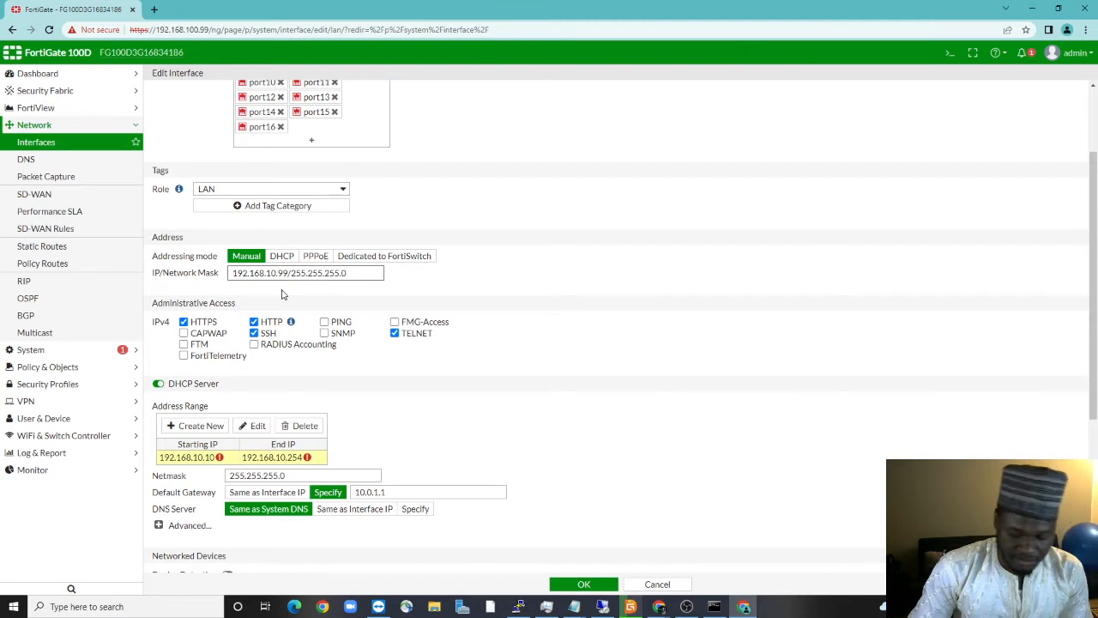
{"action": "key", "text": "BackSpace"}
{"action": "key", "text": "BackSpace"}
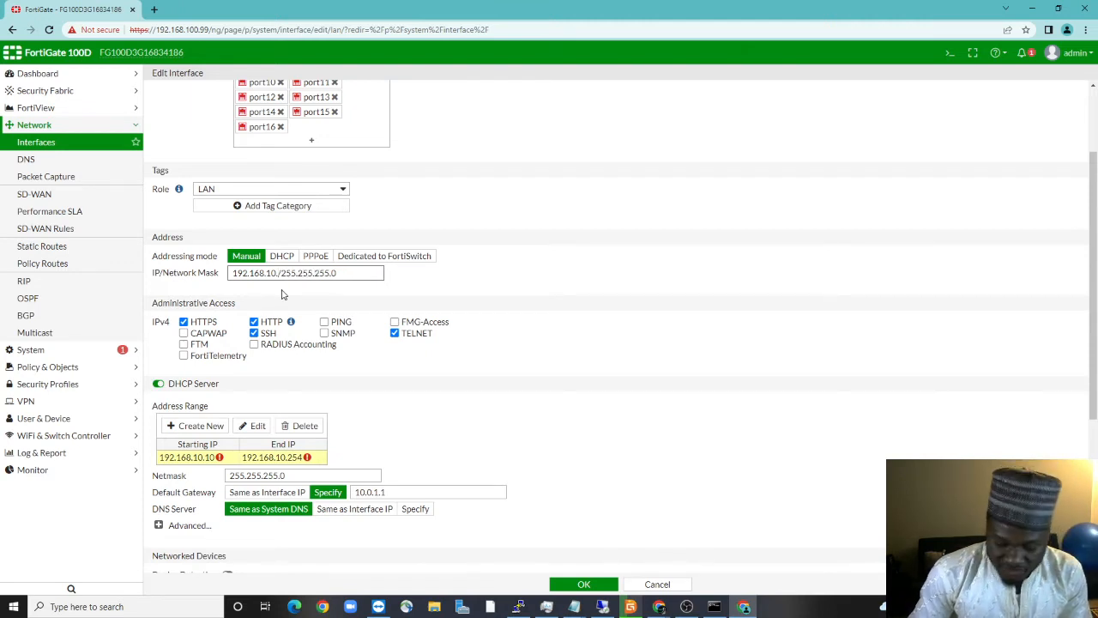
{"action": "type", "text": "1"}
{"action": "left_click", "coordinate": [374, 426]}
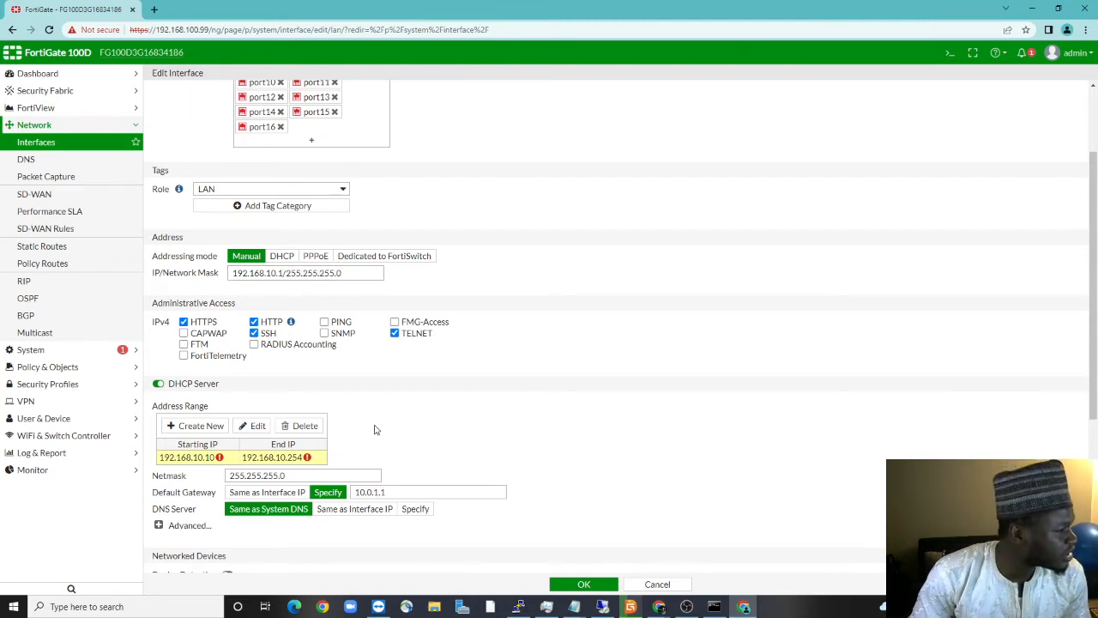
{"action": "left_click", "coordinate": [251, 426]}
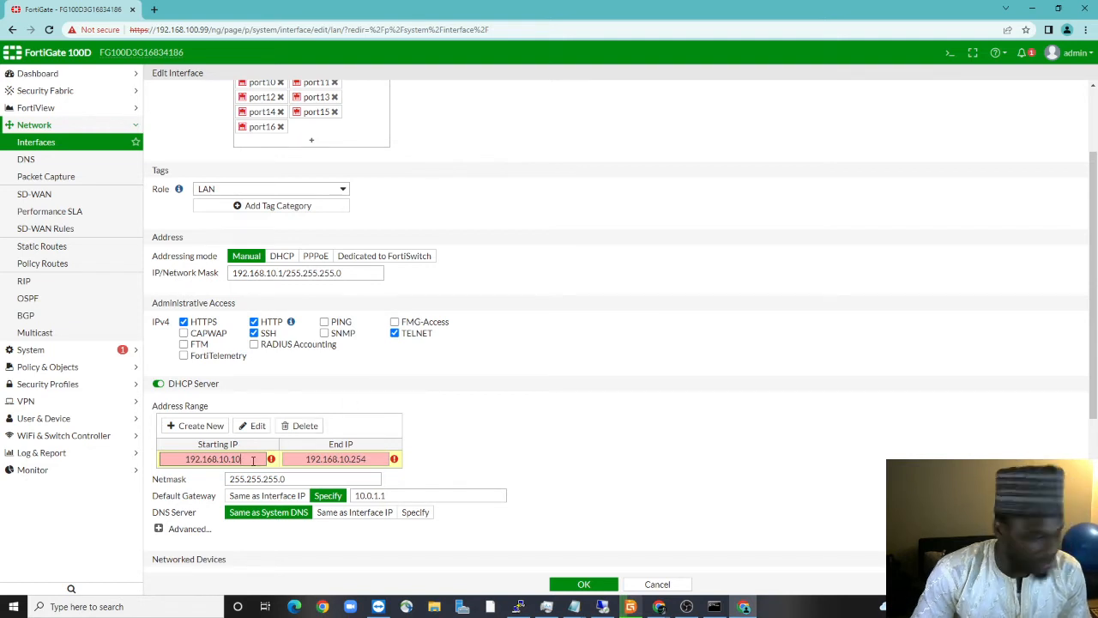
Redefine the lan DHCP address range as 192.168.10.2 – 192.168.10.254
{"action": "key", "text": "BackSpace"}
{"action": "key", "text": "BackSpace"}
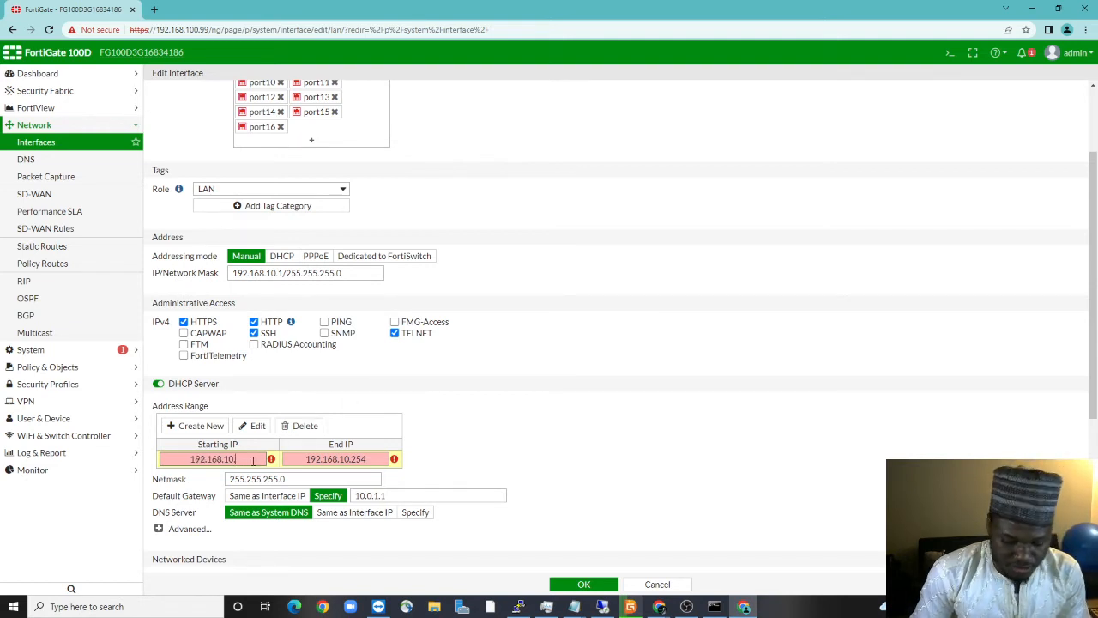
{"action": "type", "text": "5"}
{"action": "left_click", "coordinate": [361, 458]}
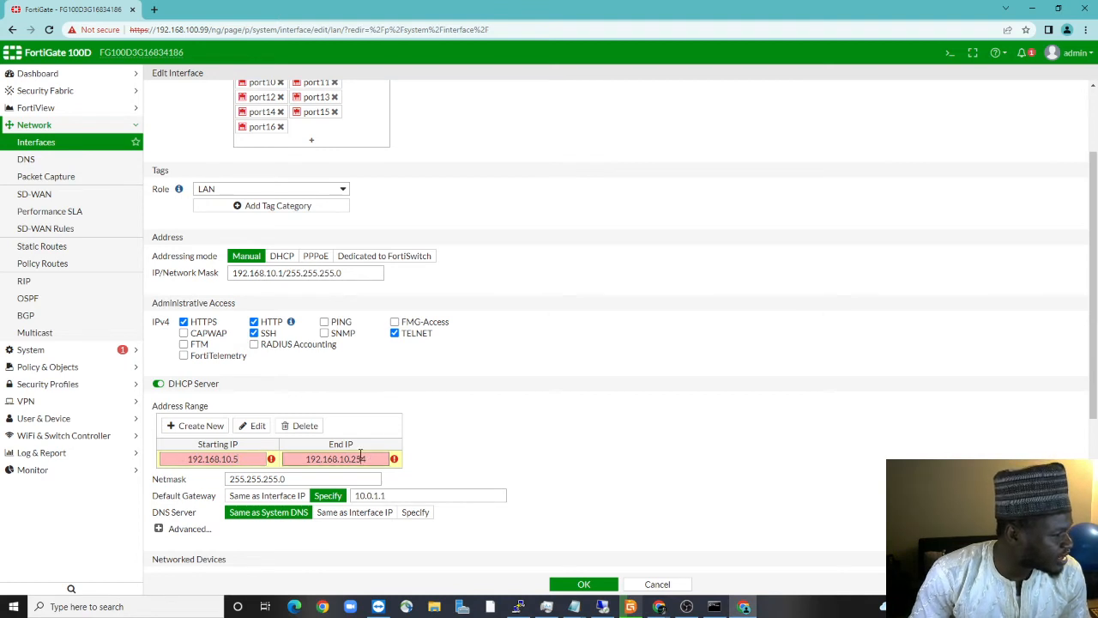
{"action": "left_click", "coordinate": [301, 428]}
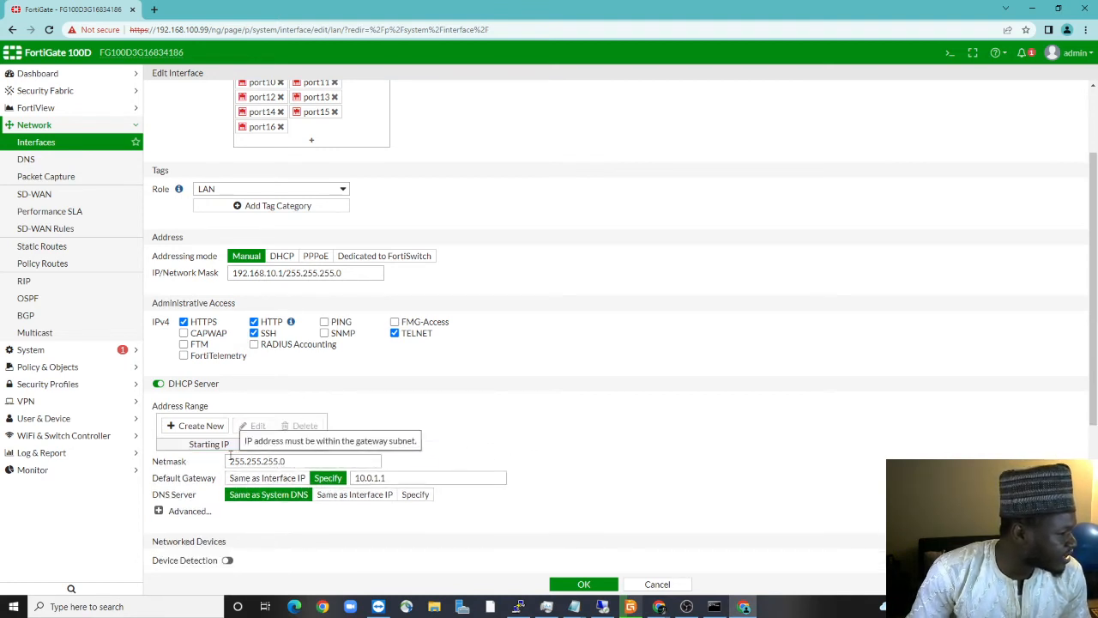
{"action": "left_click", "coordinate": [196, 426]}
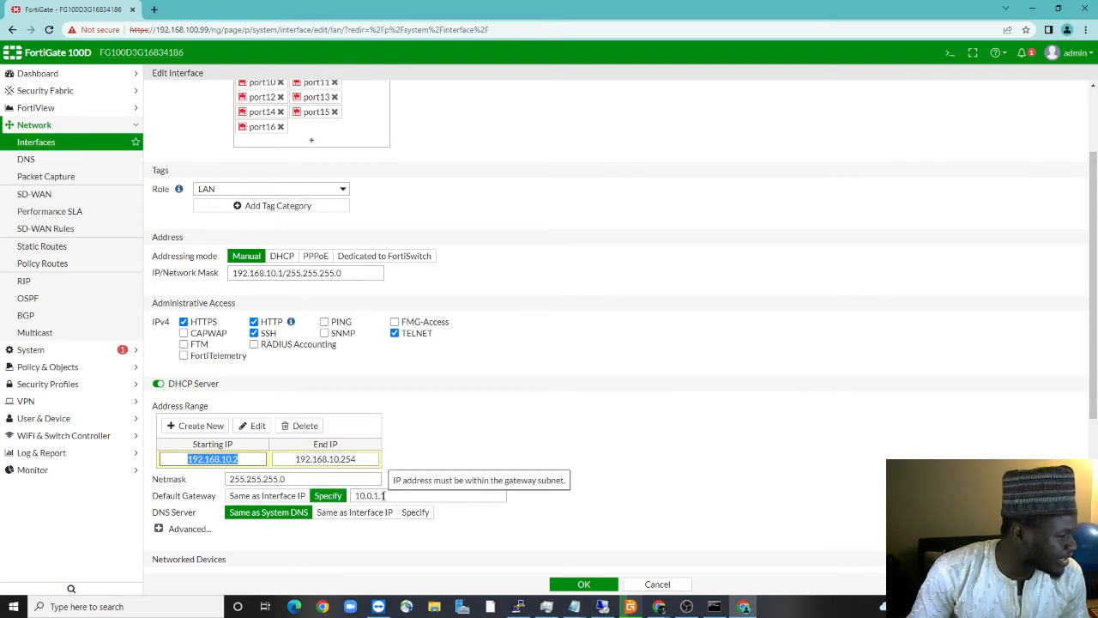
Set DHCP DNS server to Same as Interface IP and default gateway to 192.168.10.1
{"action": "left_click", "coordinate": [394, 492]}
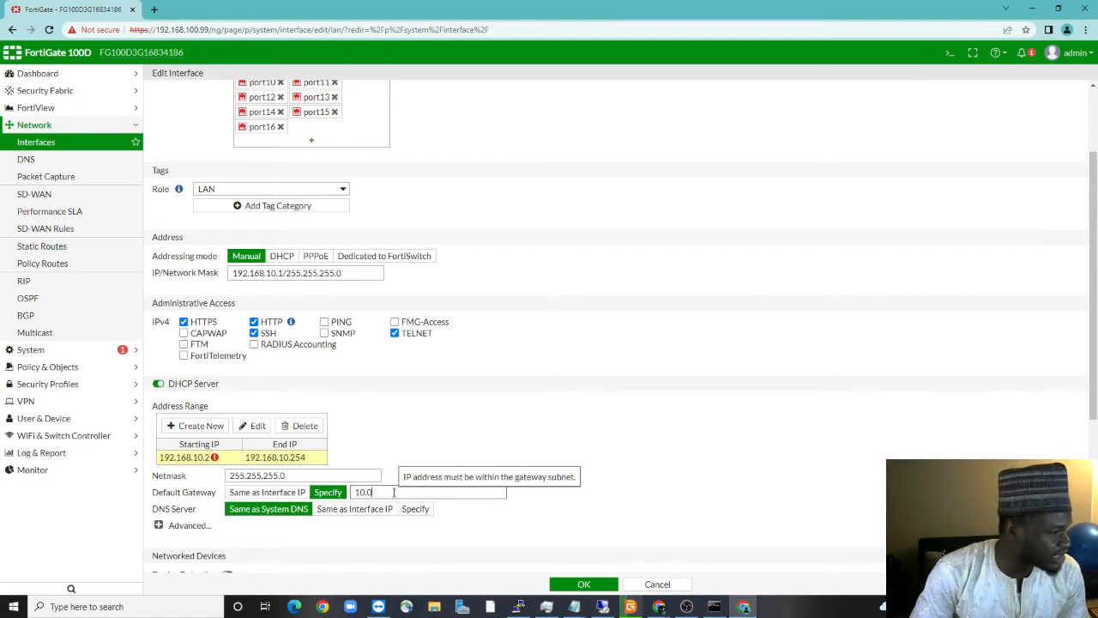
{"action": "left_click", "coordinate": [289, 493]}
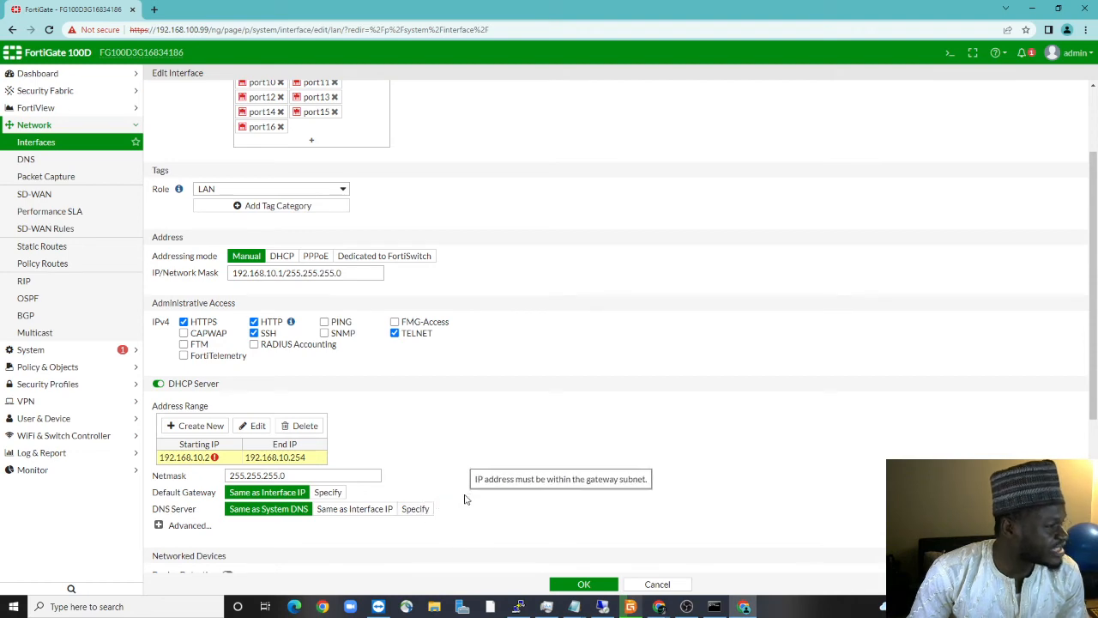
{"action": "scroll", "coordinate": [437, 414], "scroll_direction": "down", "scroll_amount": 2}
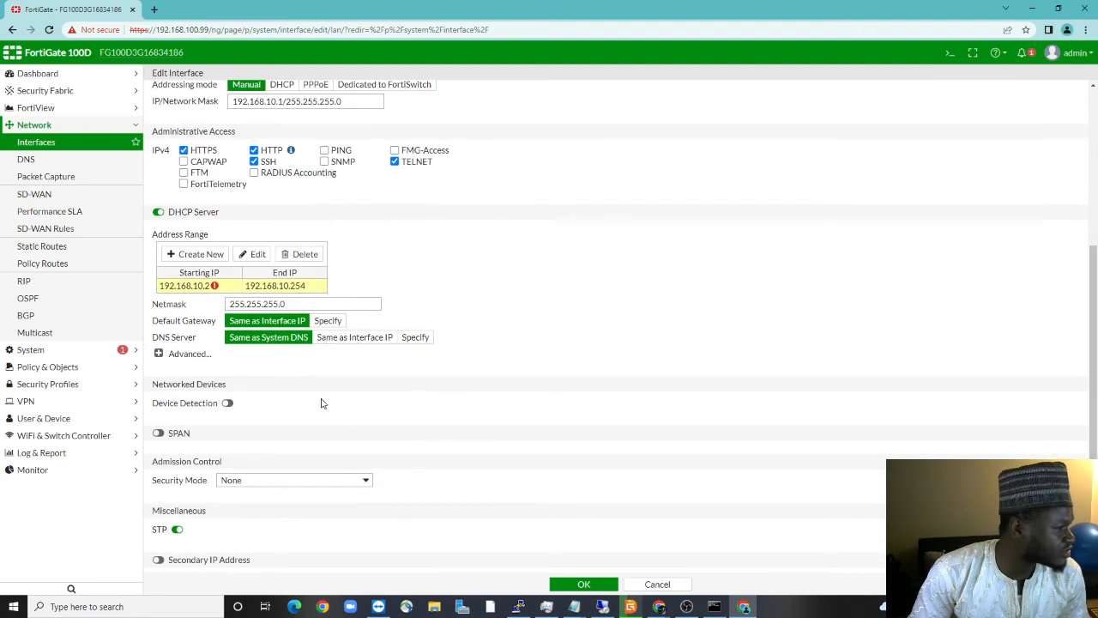
{"action": "scroll", "coordinate": [350, 388], "scroll_direction": "up", "scroll_amount": 2}
{"action": "scroll", "coordinate": [337, 392], "scroll_direction": "down", "scroll_amount": 1}
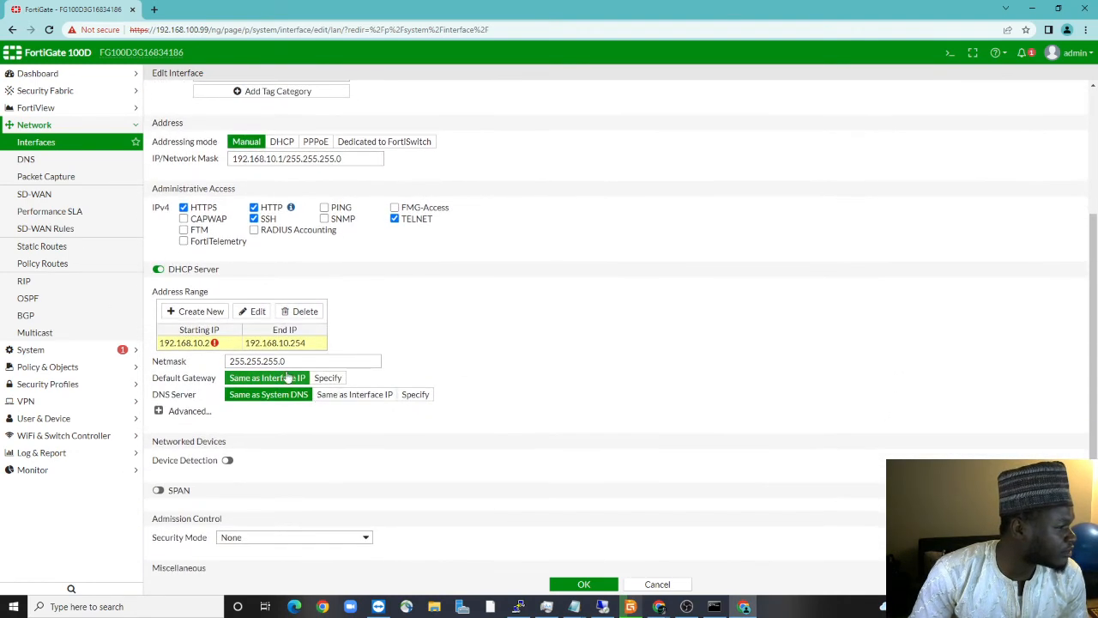
{"action": "mouse_move", "coordinate": [213, 345]}
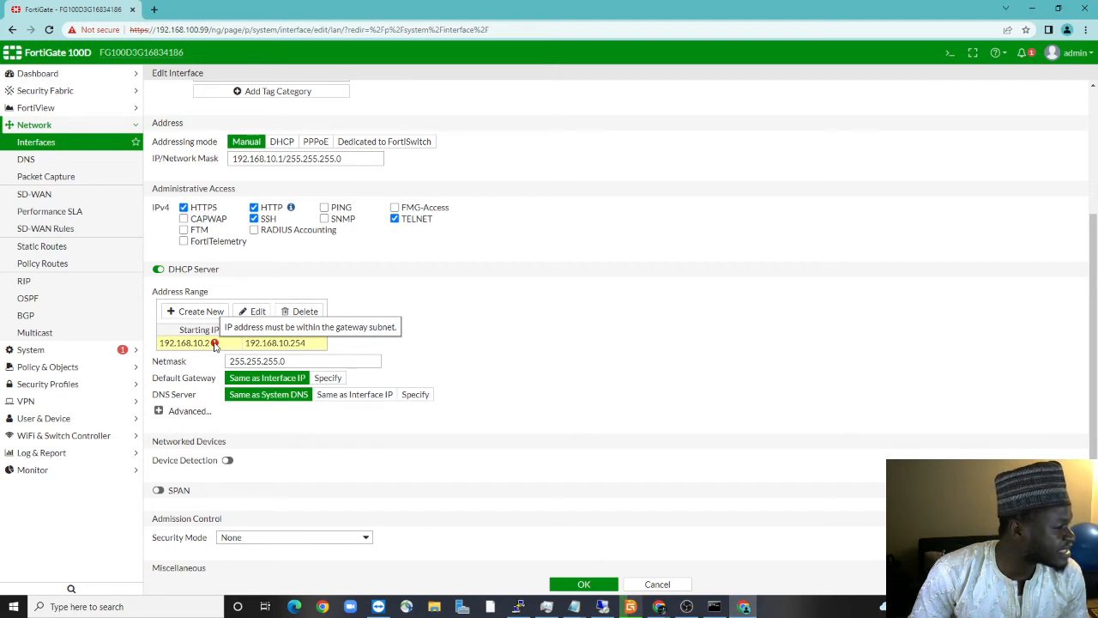
{"action": "left_click", "coordinate": [342, 398]}
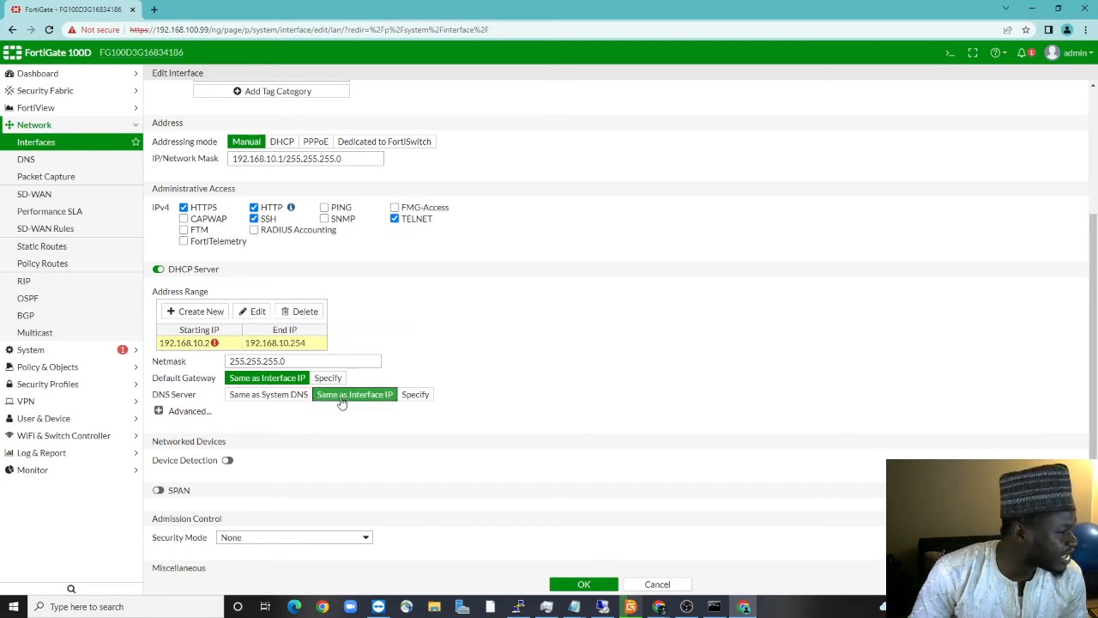
{"action": "left_click", "coordinate": [327, 379]}
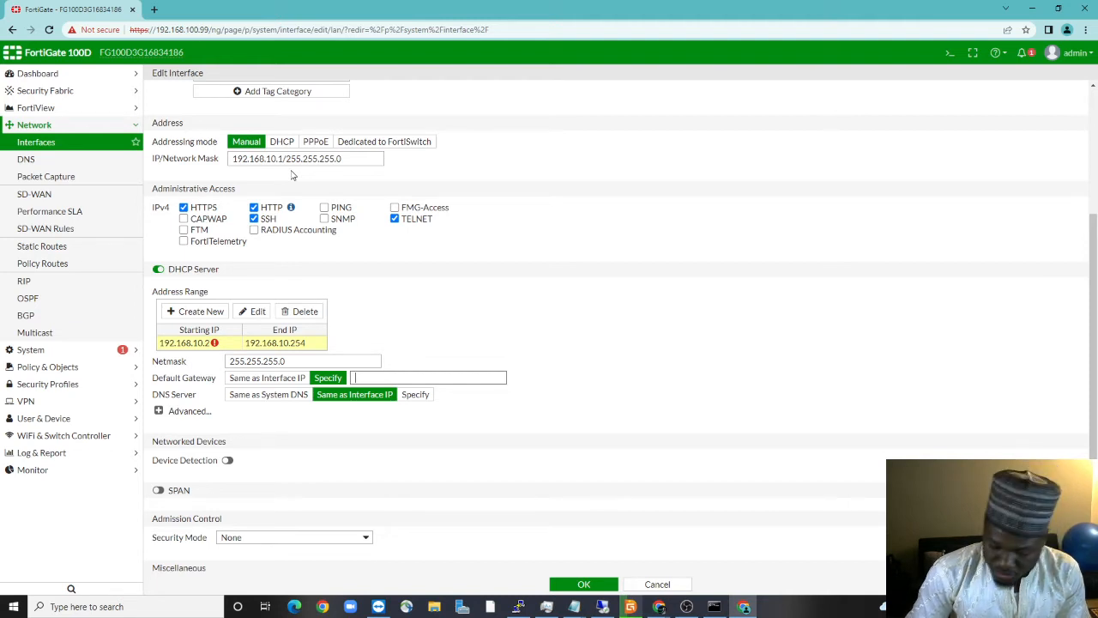
{"action": "type", "text": "2.168.10.1"}
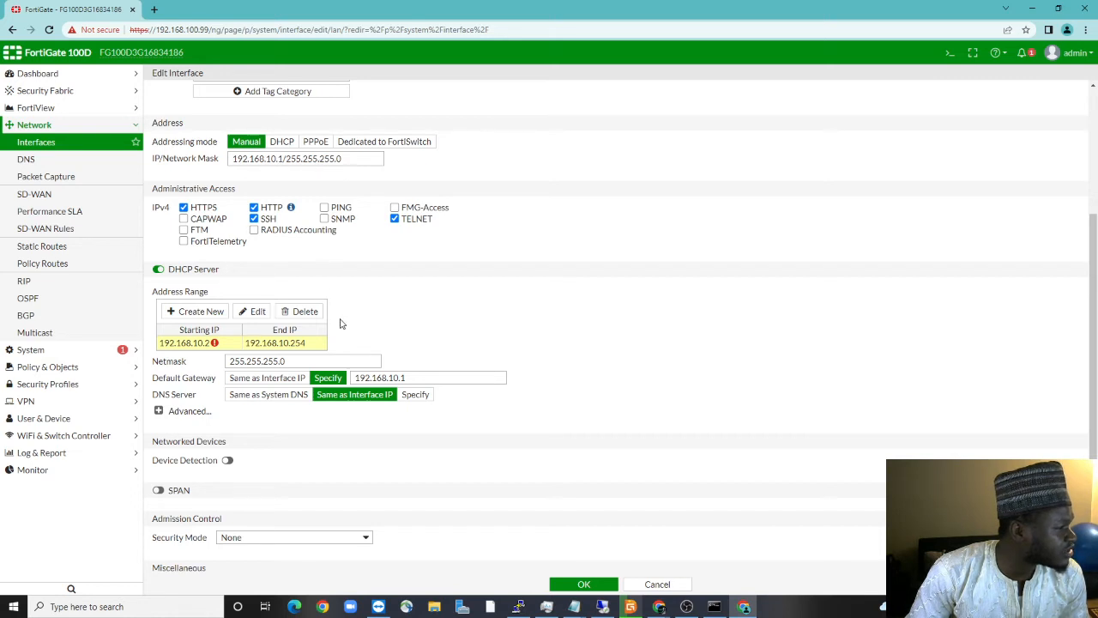
{"action": "scroll", "coordinate": [343, 316], "scroll_direction": "down", "scroll_amount": 2}
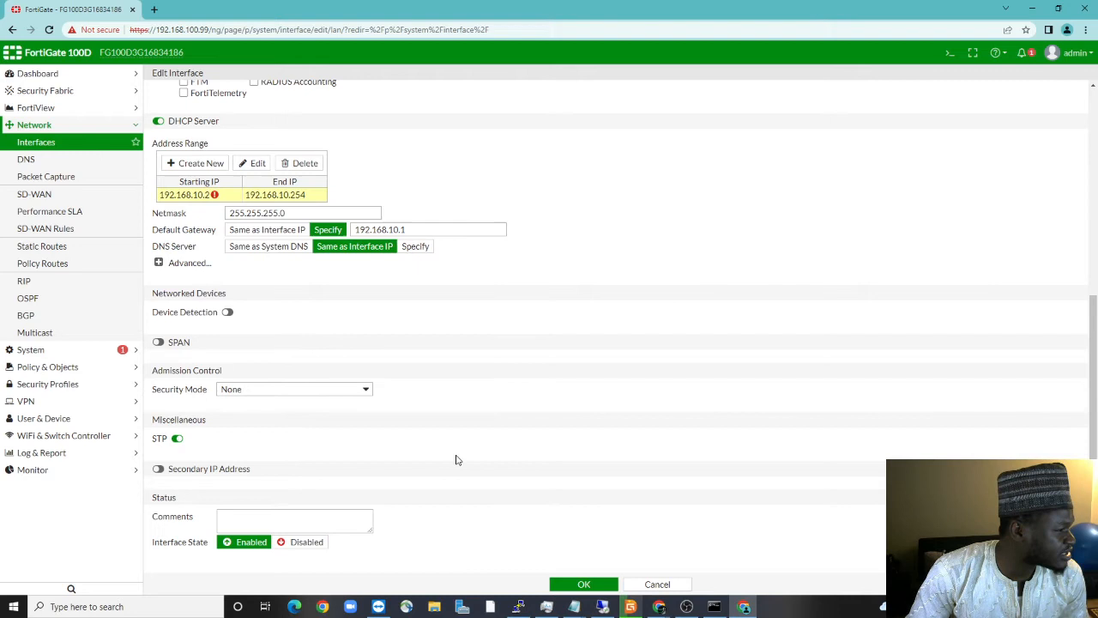
{"action": "left_click", "coordinate": [583, 585]}
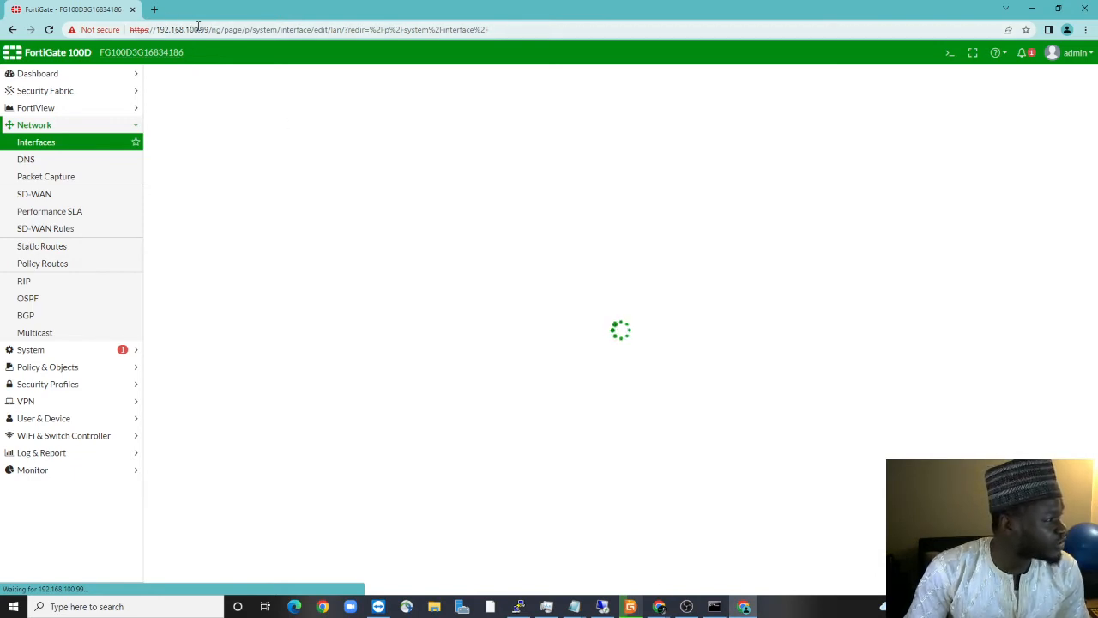
{"action": "left_click_drag", "start_coordinate": [198, 27], "coordinate": [816, 78]}
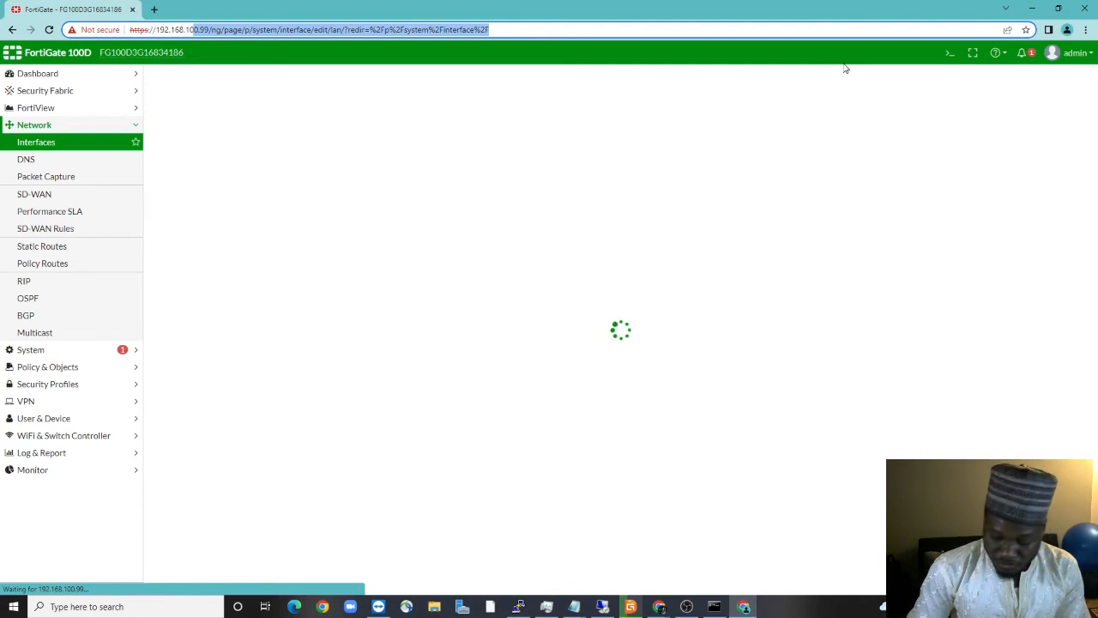
{"action": "key", "text": "BackSpace"}
{"action": "type", "text": ".168.10."}
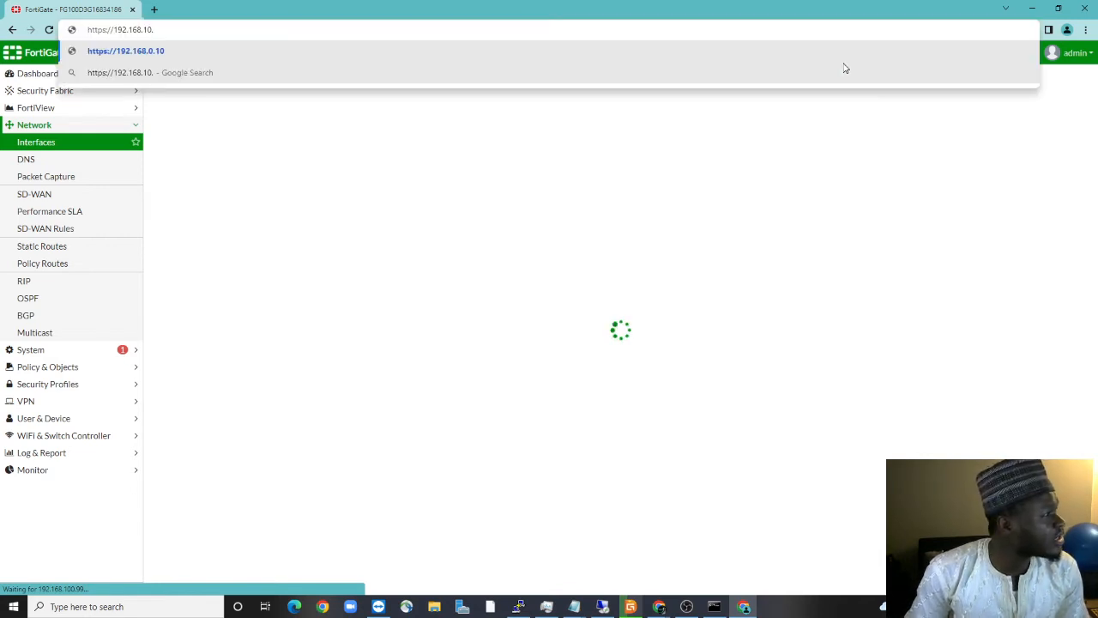
{"action": "type", "text": "1"}
{"action": "key", "text": "Return"}
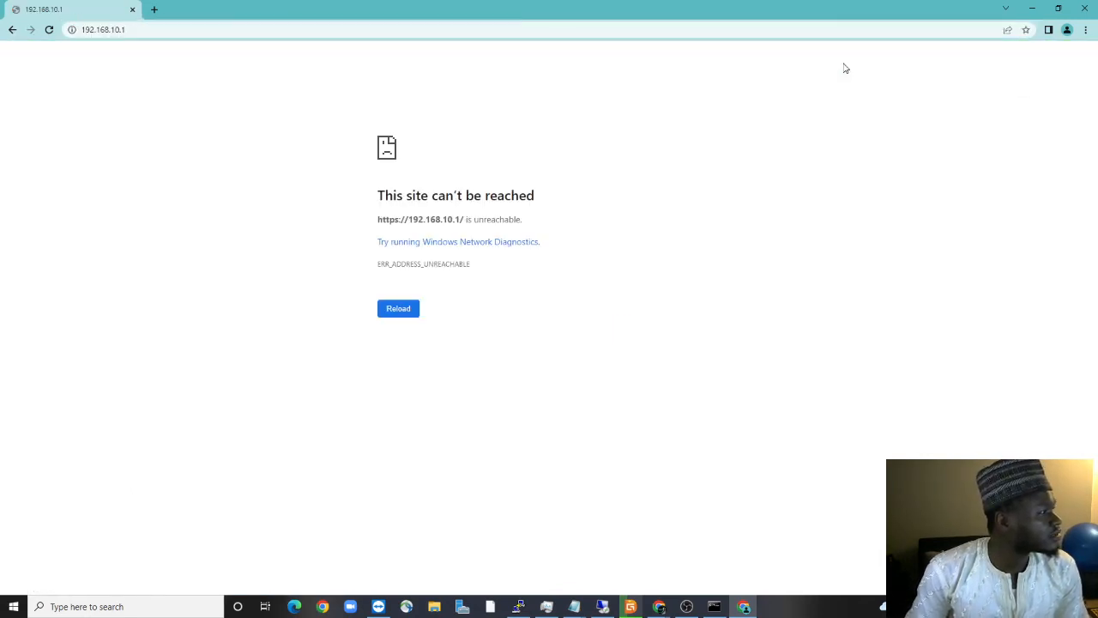
{"action": "left_click", "coordinate": [998, 606]}
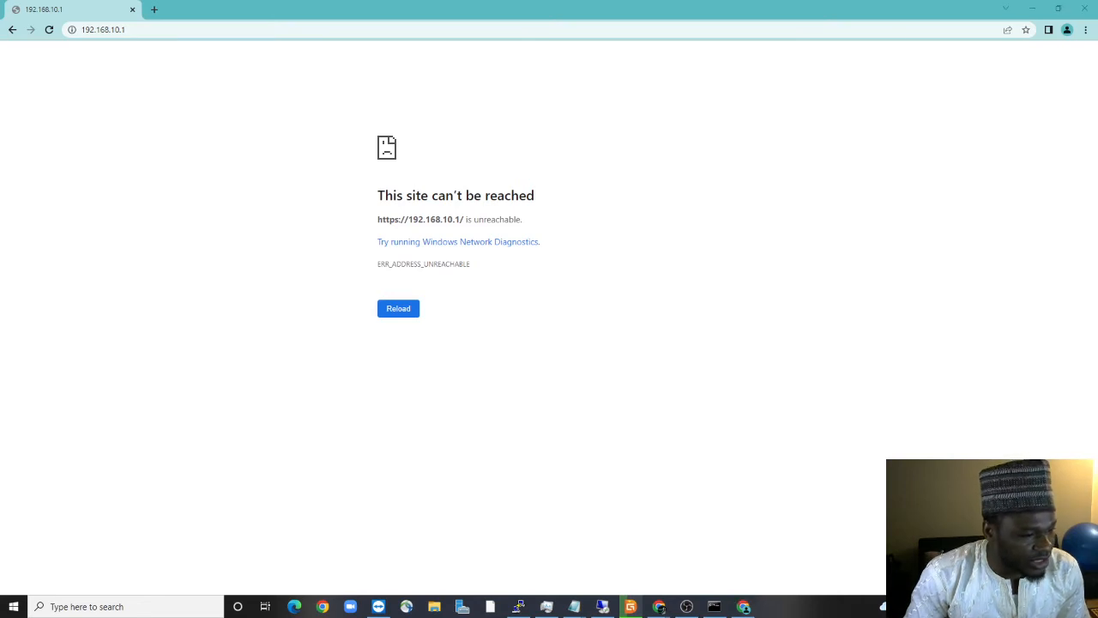
{"action": "key", "text": "Escape"}
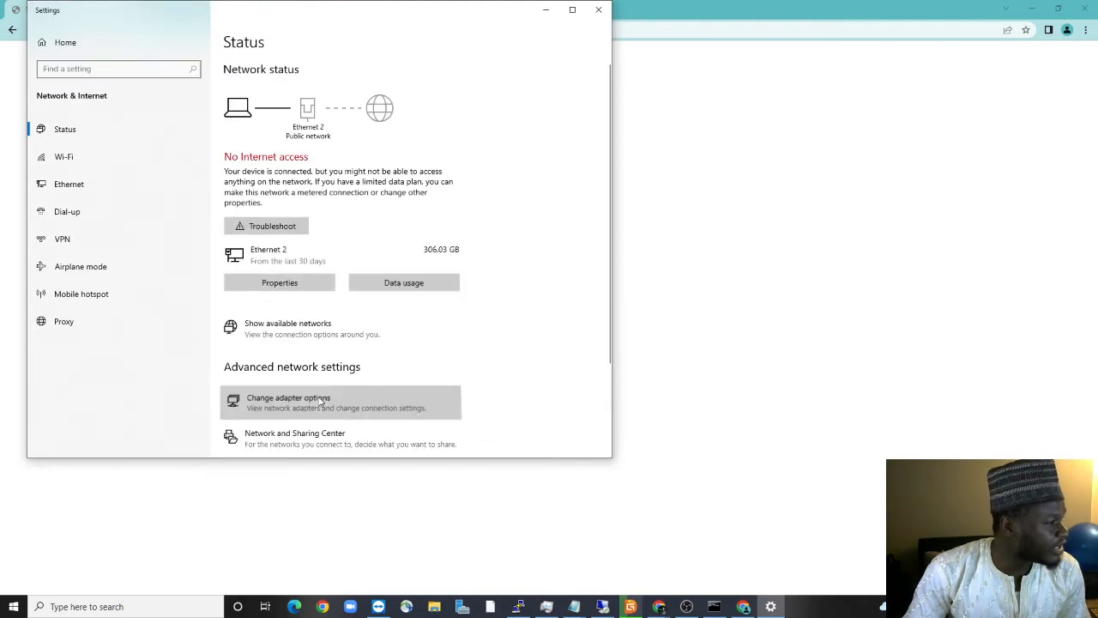
Give Ethernet 2 the static IPv4 address 192.168.10.92, mask 255.255.255.0, and close the settings windows
{"action": "left_click", "coordinate": [314, 397]}
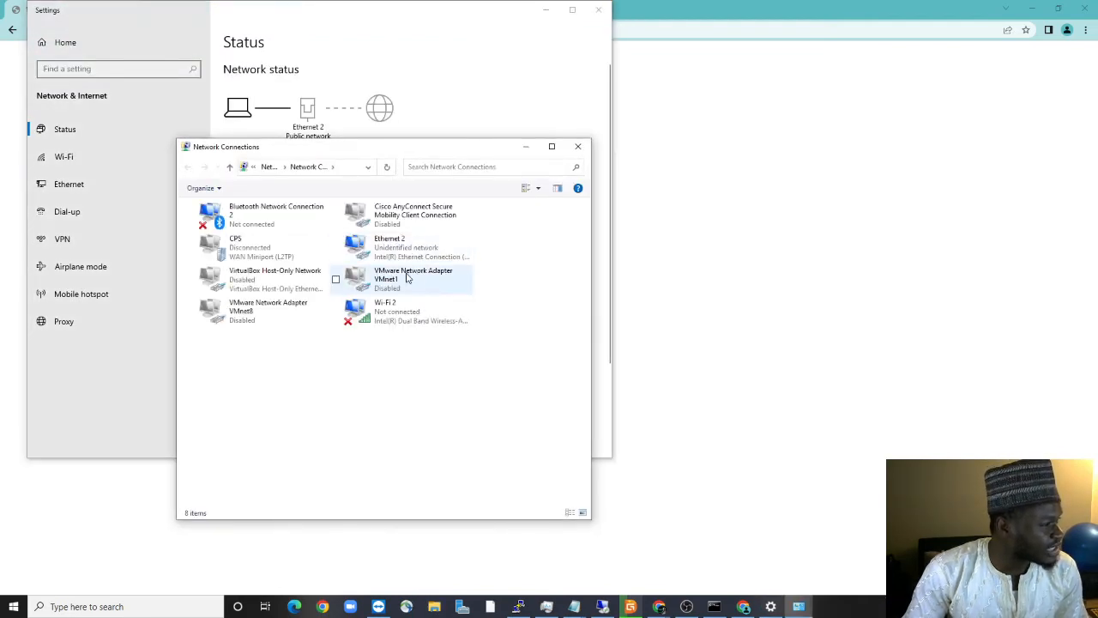
{"action": "right_click", "coordinate": [407, 254]}
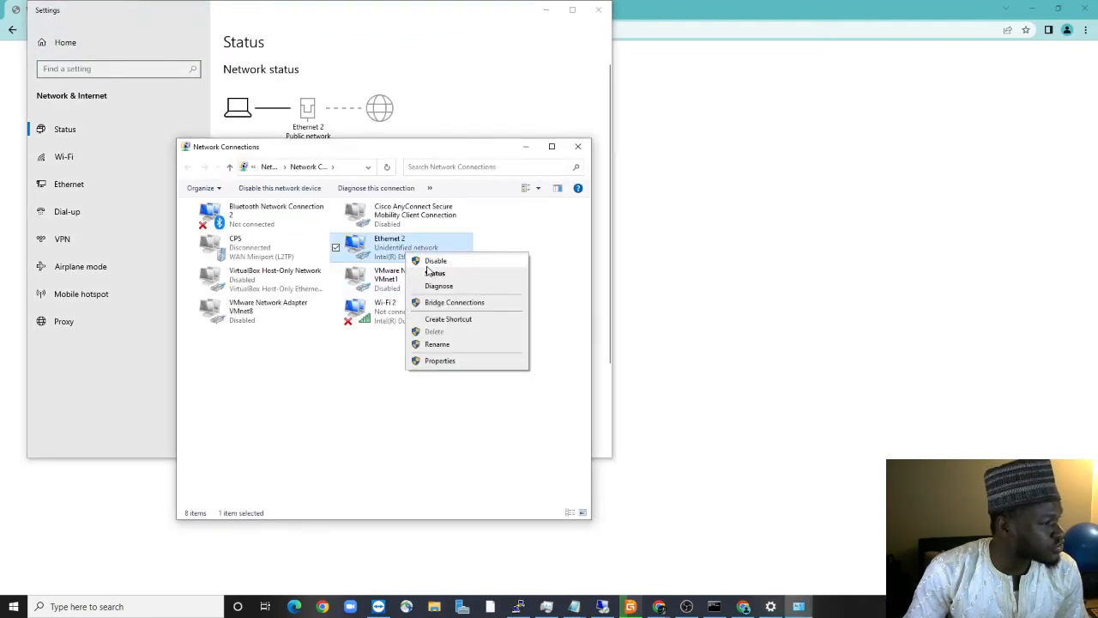
{"action": "left_click", "coordinate": [441, 360]}
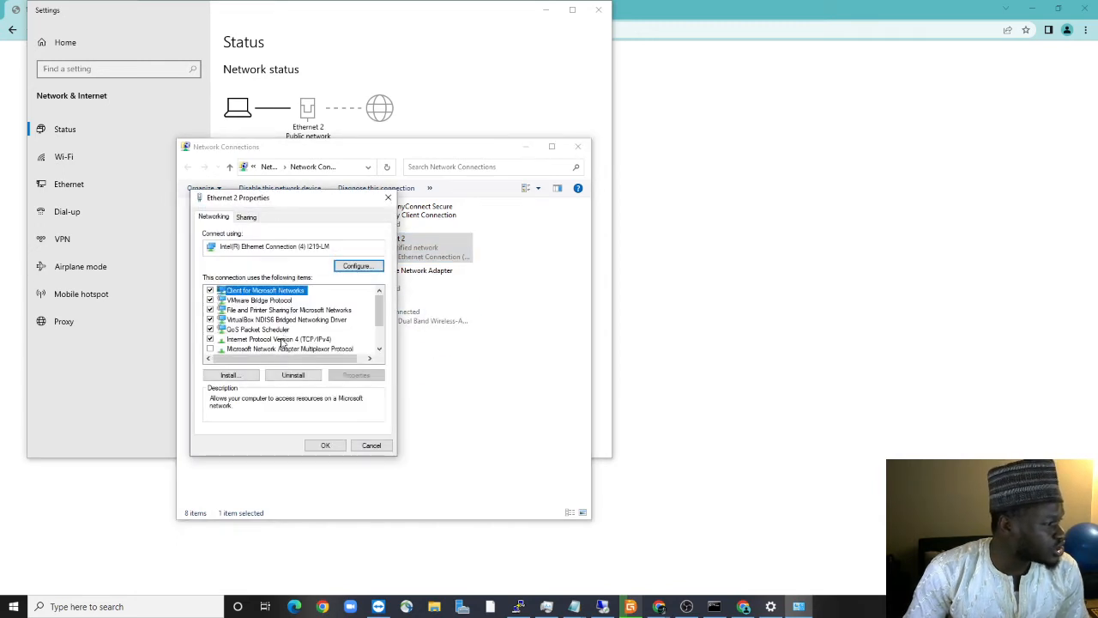
{"action": "double_click", "coordinate": [283, 341]}
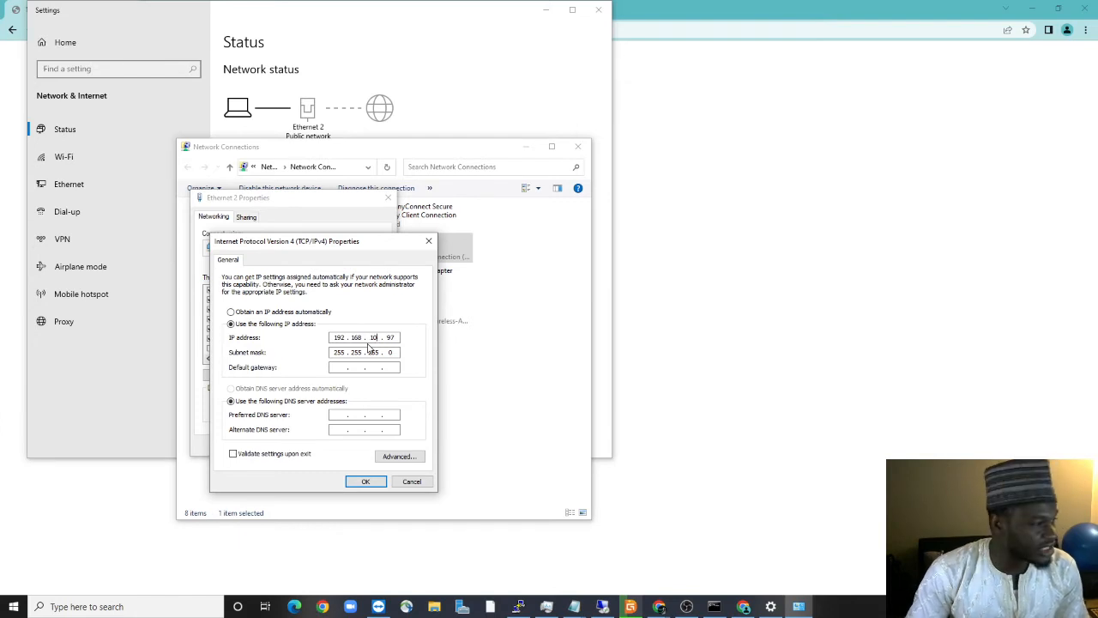
{"action": "left_click", "coordinate": [394, 339]}
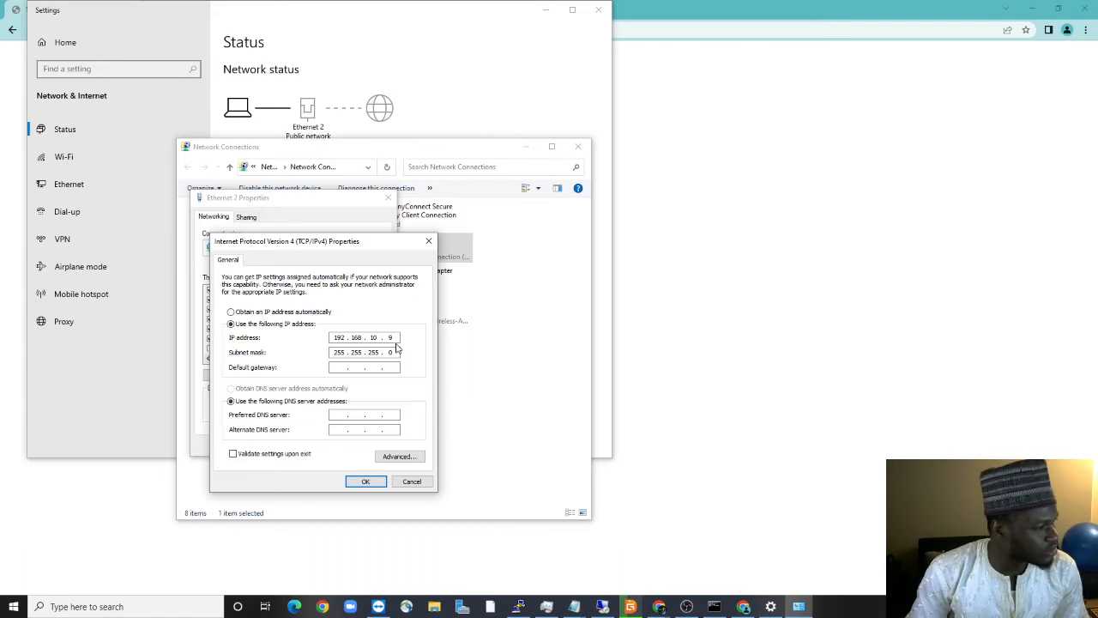
{"action": "type", "text": "2"}
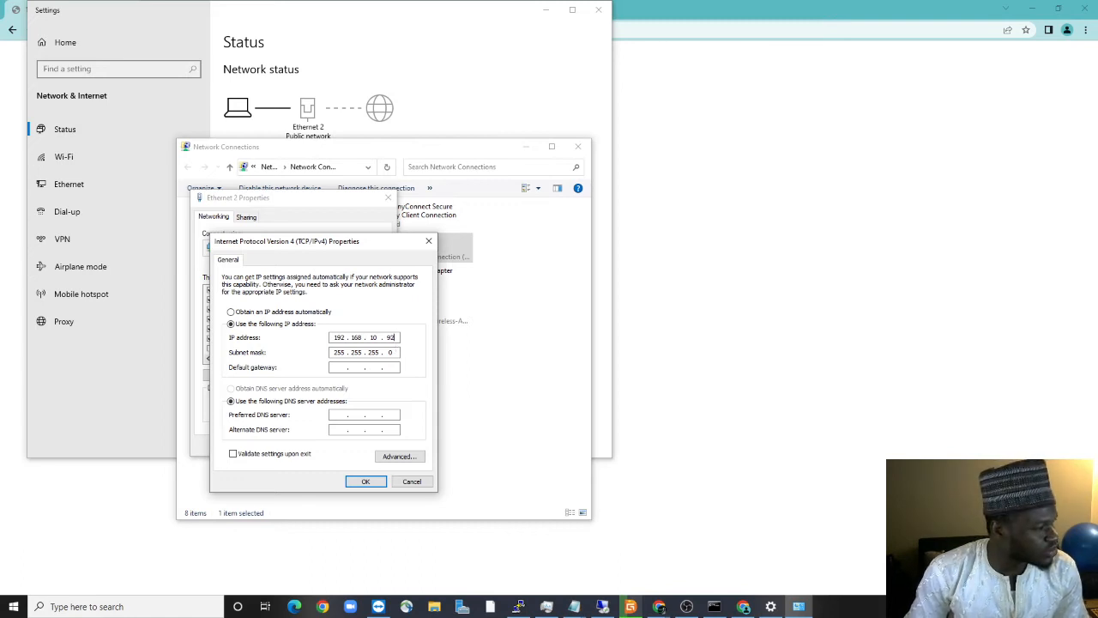
{"action": "left_click", "coordinate": [364, 481]}
{"action": "key", "text": "Return"}
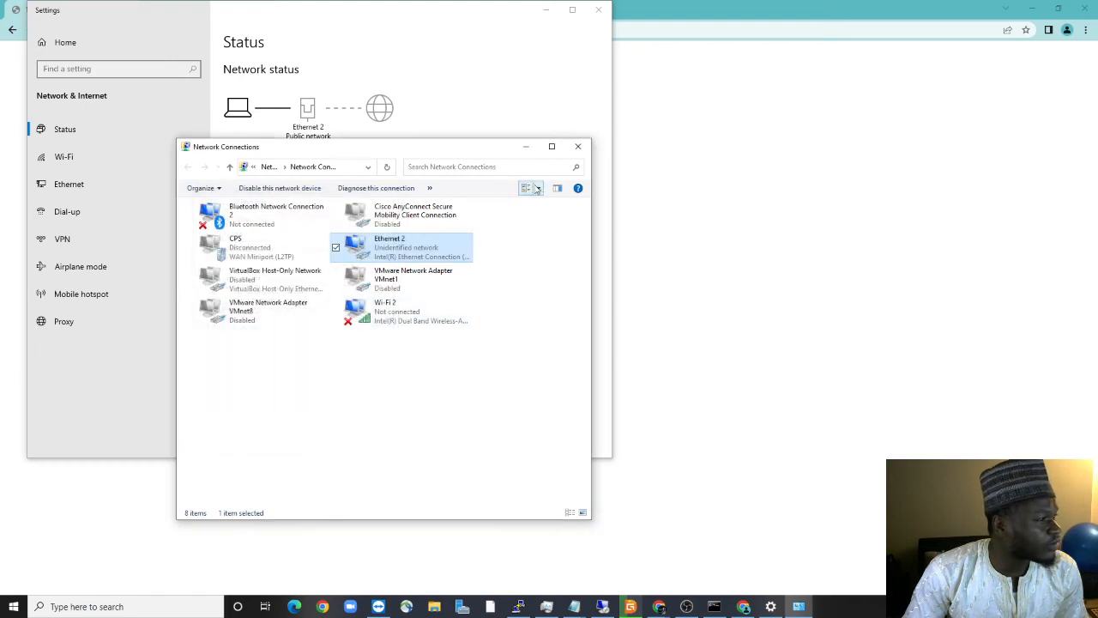
{"action": "left_click", "coordinate": [578, 146]}
{"action": "left_click", "coordinate": [594, 12]}
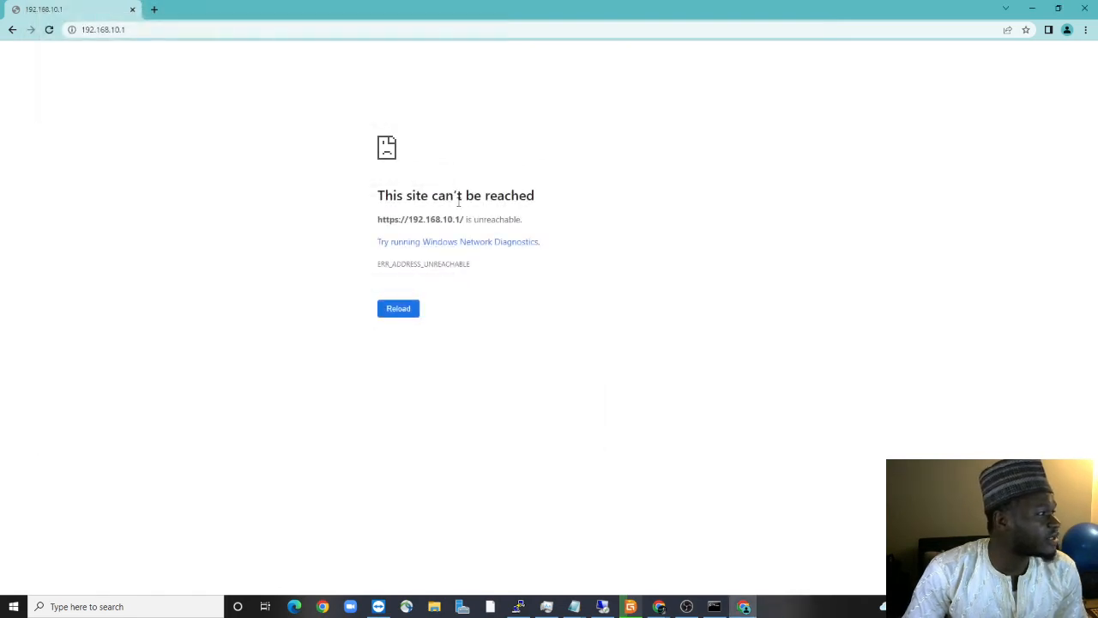
{"action": "left_click", "coordinate": [49, 30]}
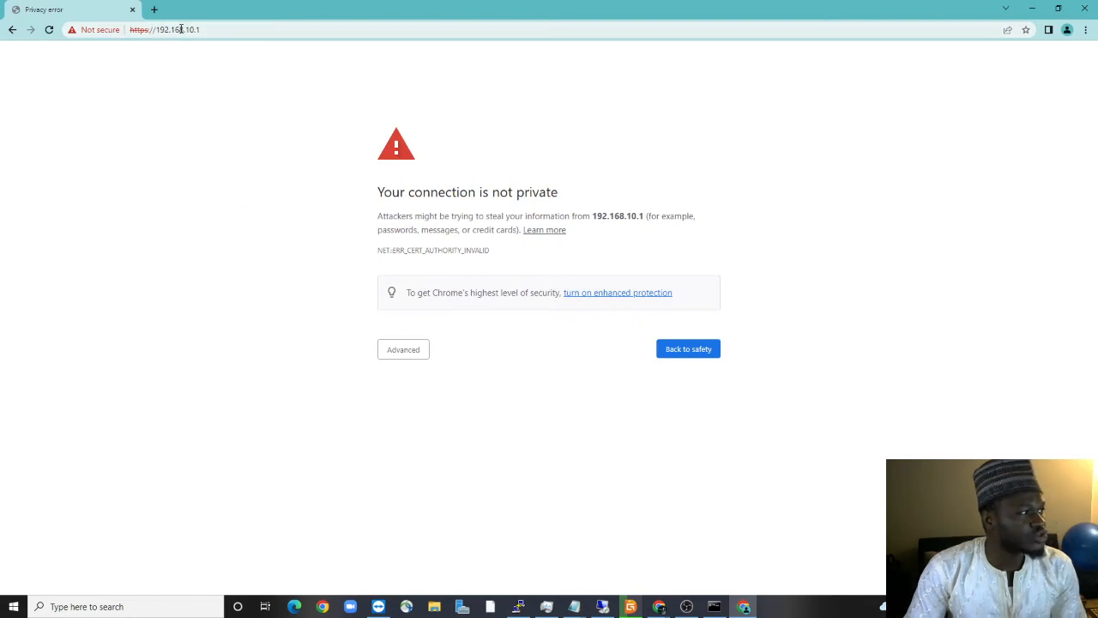
{"action": "left_click", "coordinate": [216, 34]}
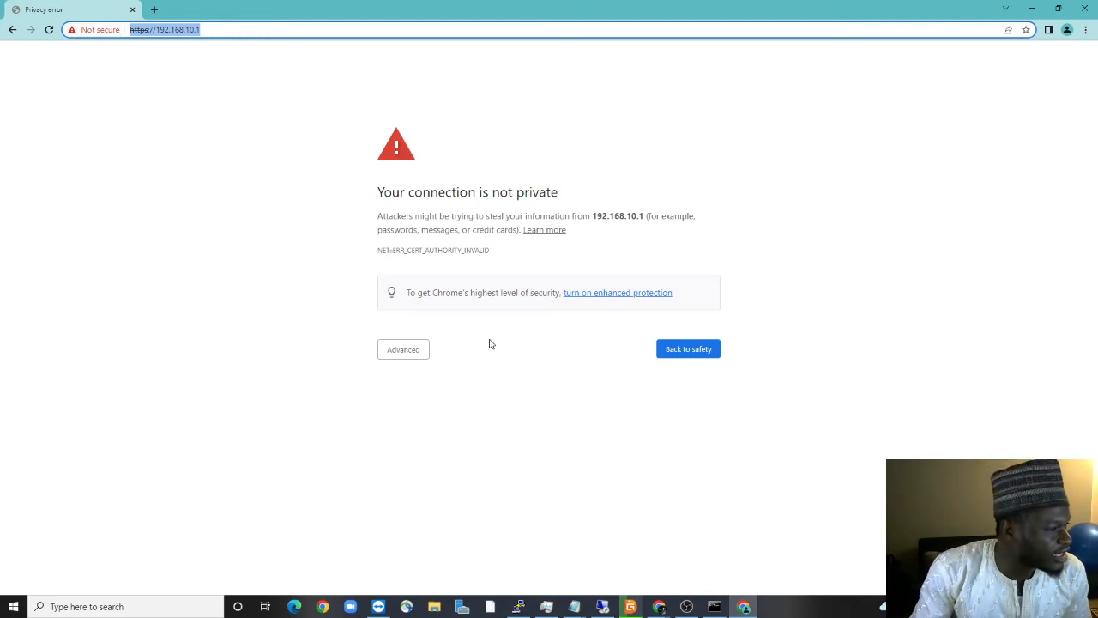
{"action": "left_click", "coordinate": [404, 357]}
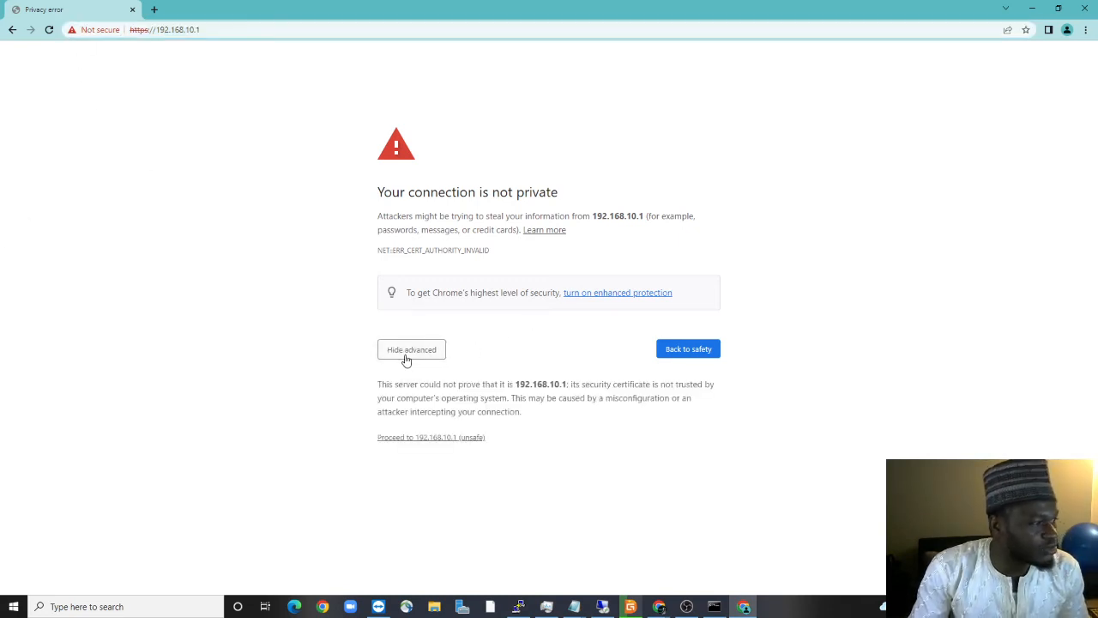
{"action": "left_click", "coordinate": [444, 439]}
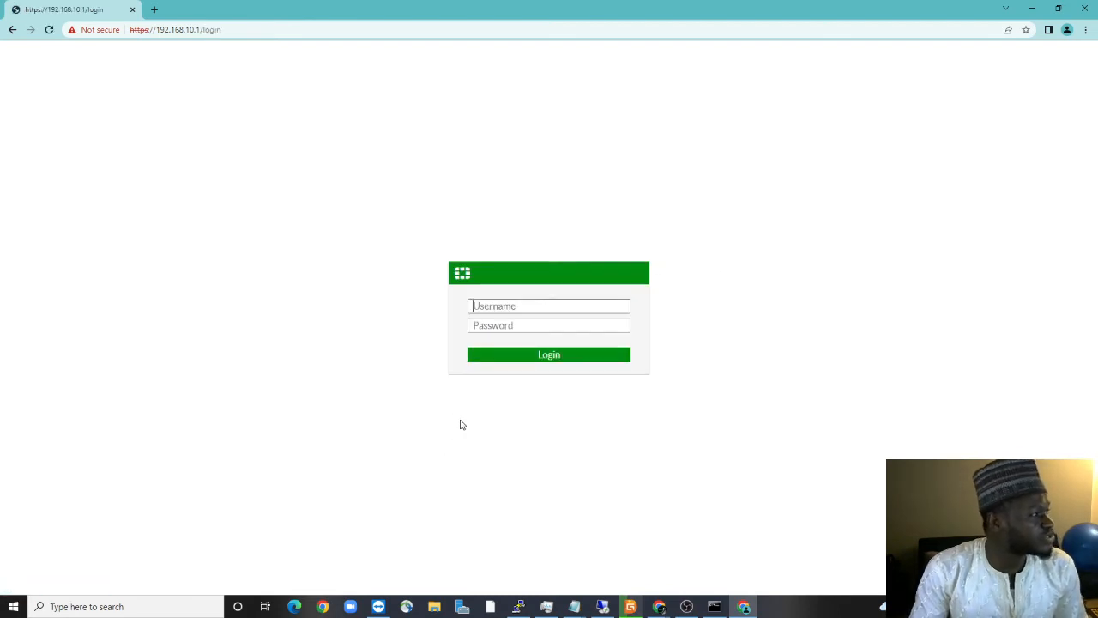
Sign in to the FortiGate at 192.168.10.1 as admin with the account password
{"action": "type", "text": "admin"}
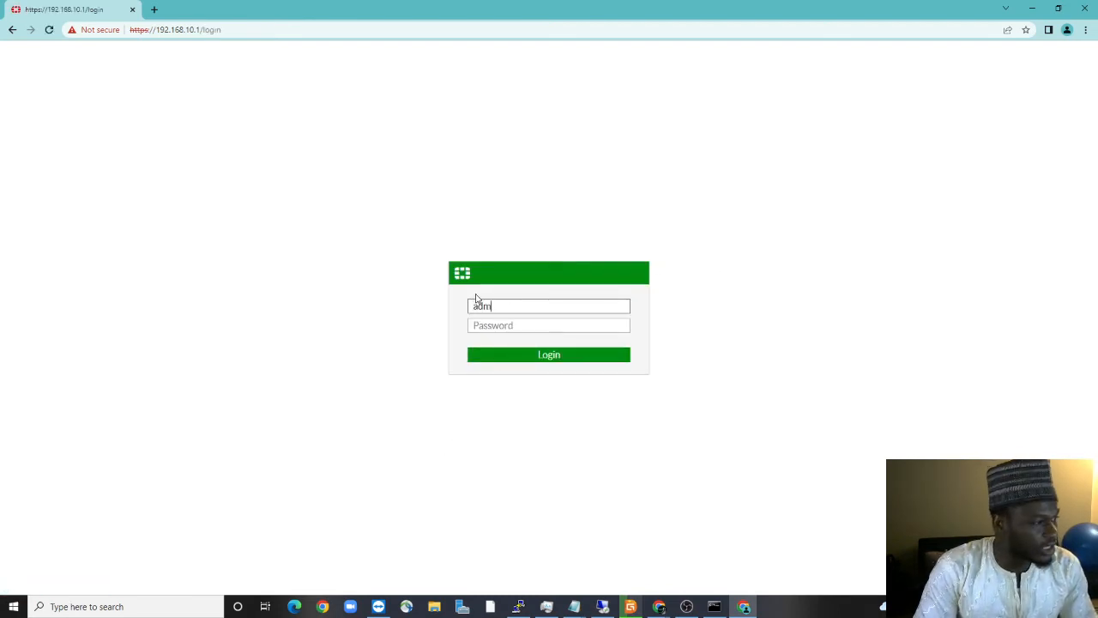
{"action": "key", "text": "Tab"}
{"action": "type", "text": "admin"}
{"action": "key", "text": "Return"}
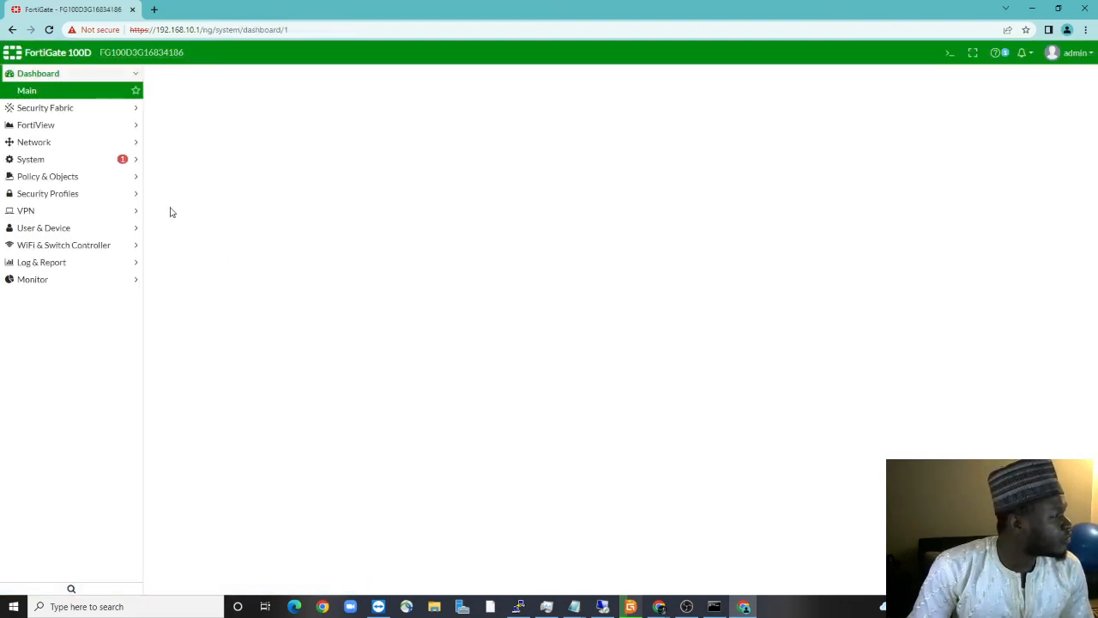
{"action": "left_click", "coordinate": [33, 142]}
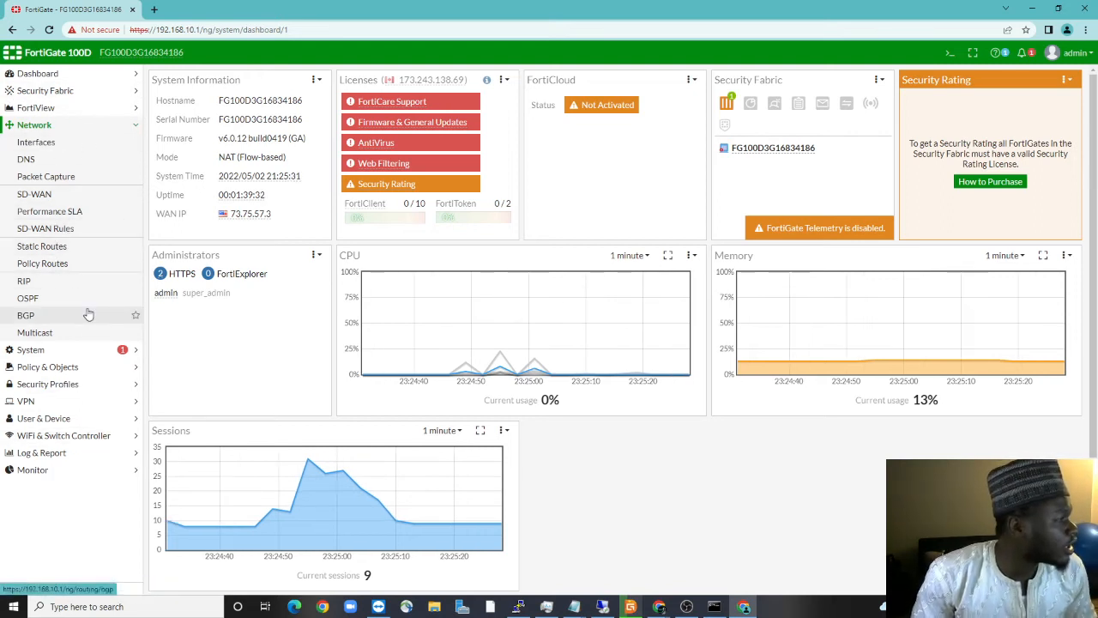
Open the wan1 interface's edit form from the Network > Interfaces list
{"action": "left_click", "coordinate": [43, 143]}
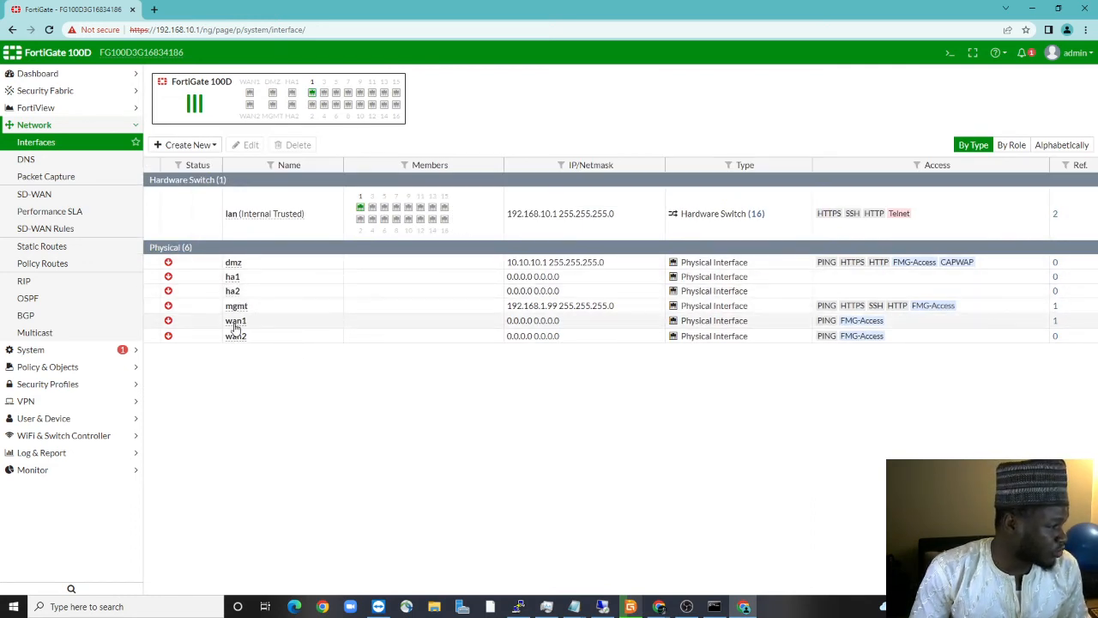
{"action": "mouse_move", "coordinate": [236, 324]}
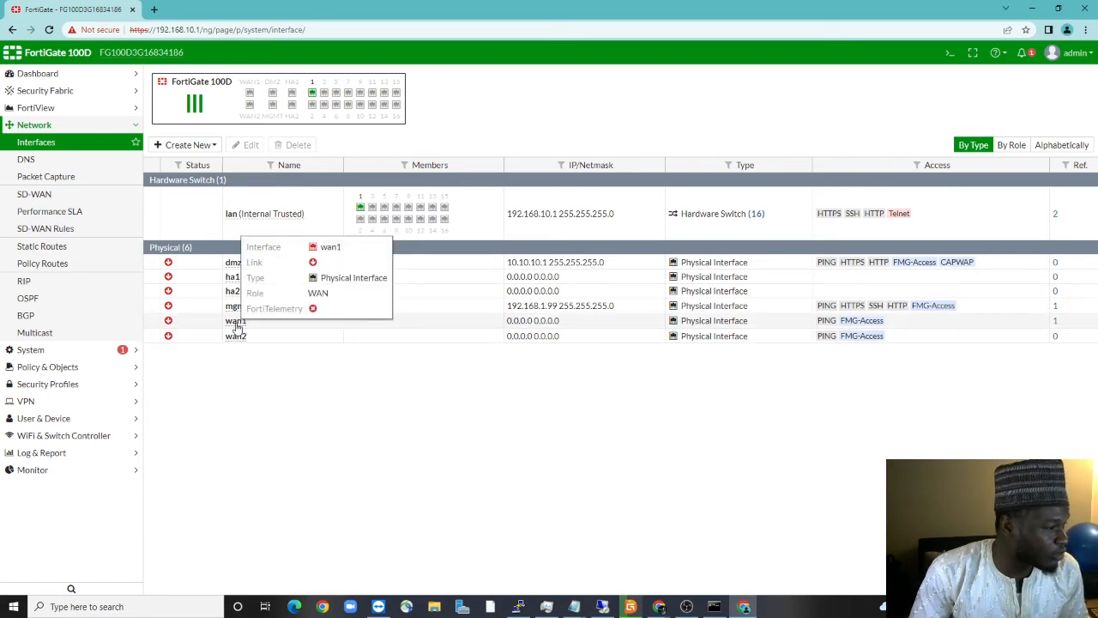
{"action": "left_click", "coordinate": [238, 324]}
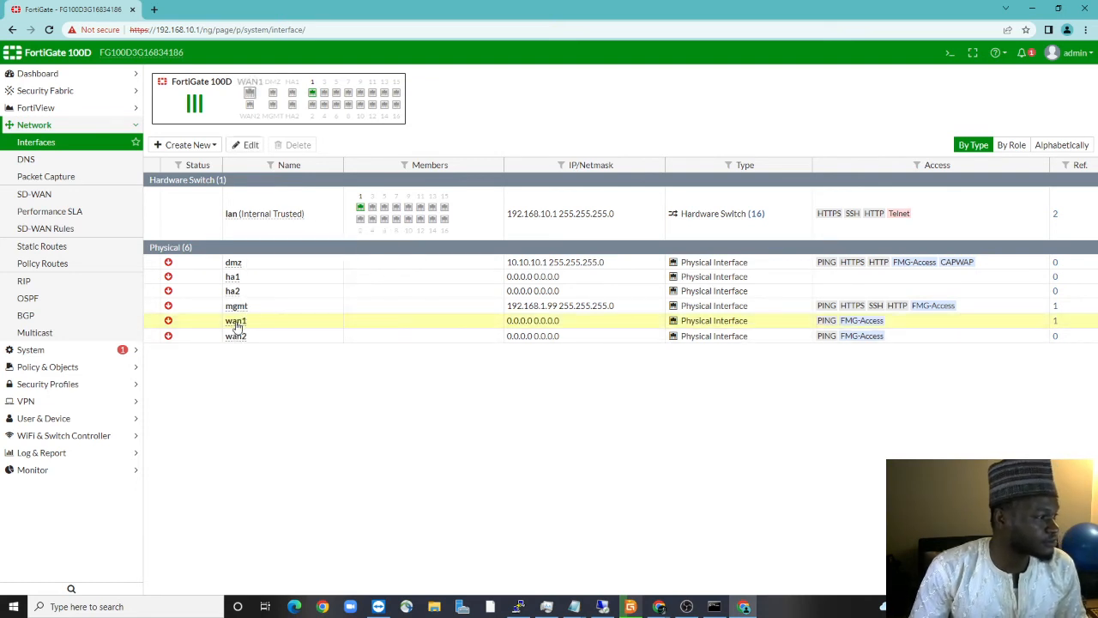
{"action": "left_click", "coordinate": [246, 147]}
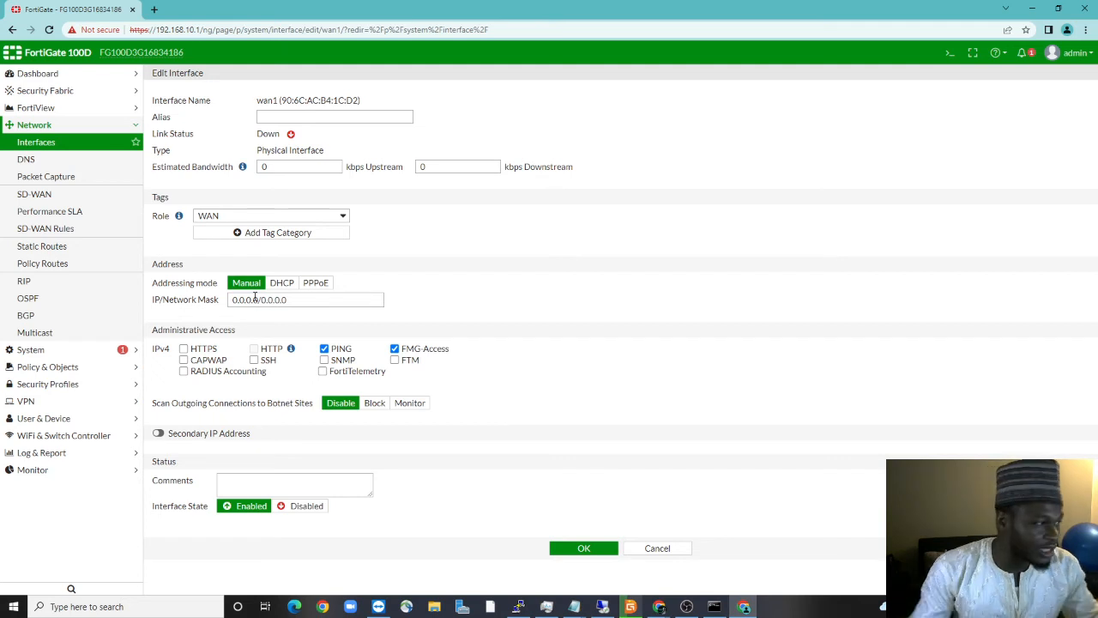
Switch wan1's addressing mode from manual to DHCP and save the interface
{"action": "left_click", "coordinate": [280, 282]}
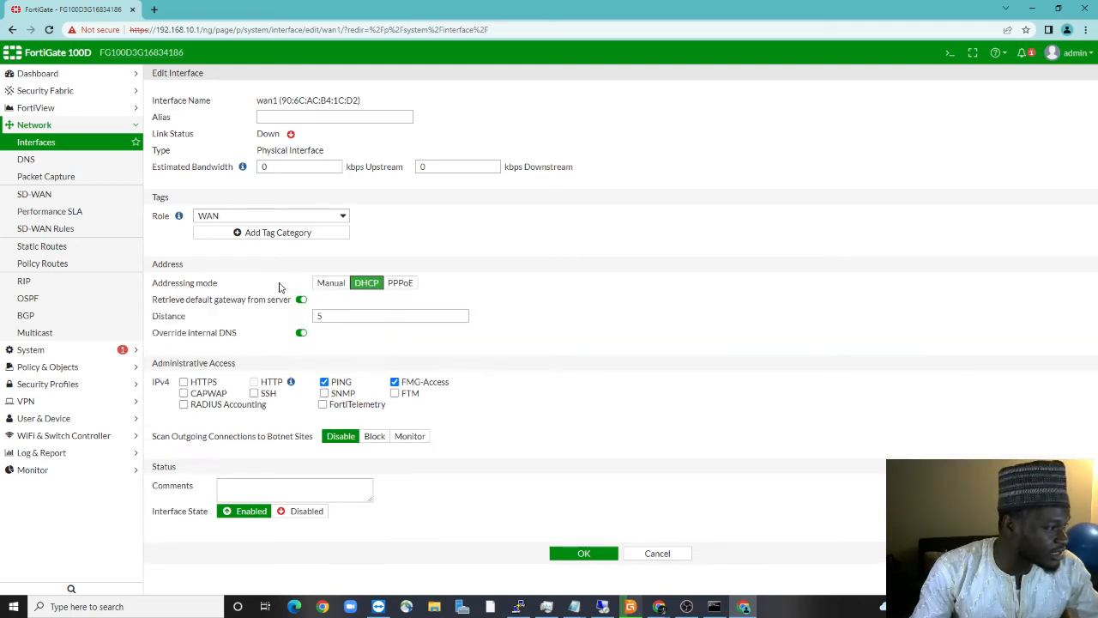
{"action": "left_click", "coordinate": [339, 283]}
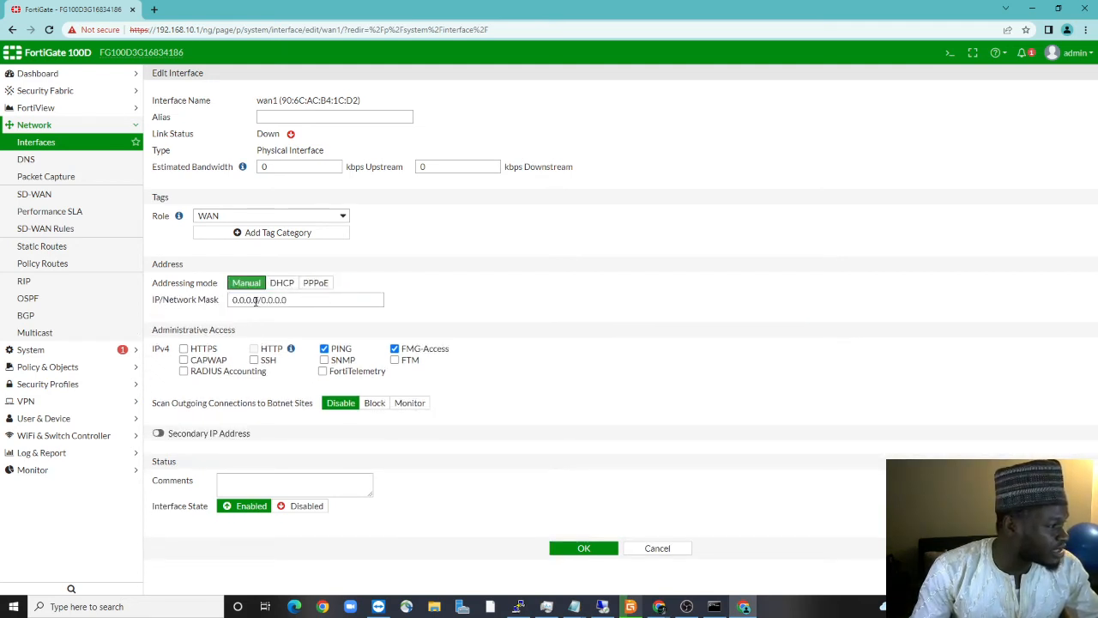
{"action": "left_click_drag", "start_coordinate": [259, 299], "coordinate": [214, 303]}
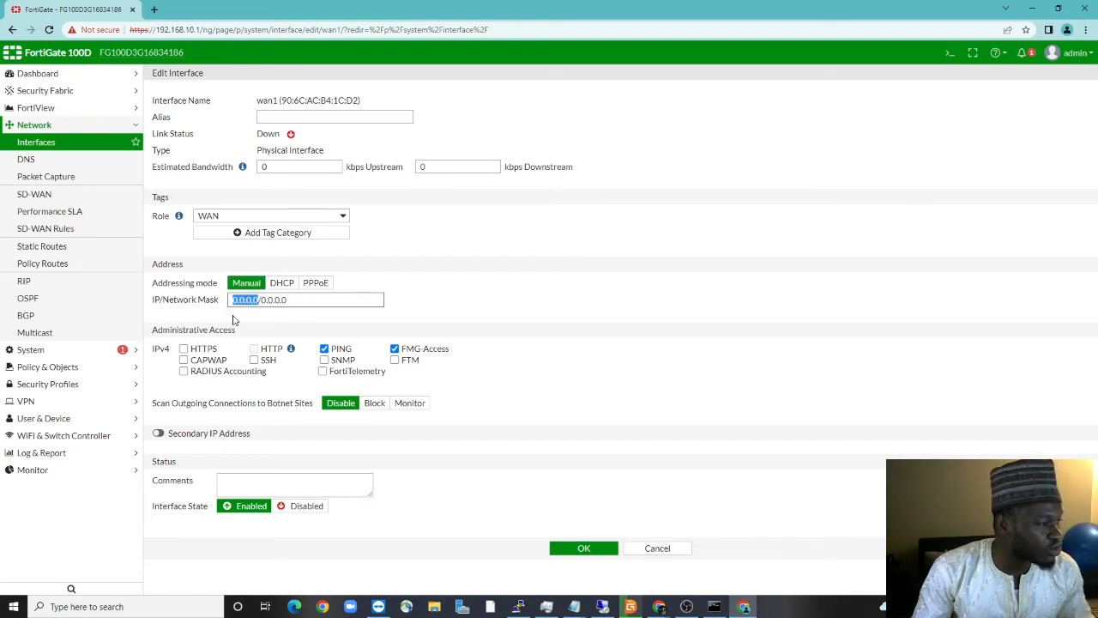
{"action": "left_click", "coordinate": [281, 282]}
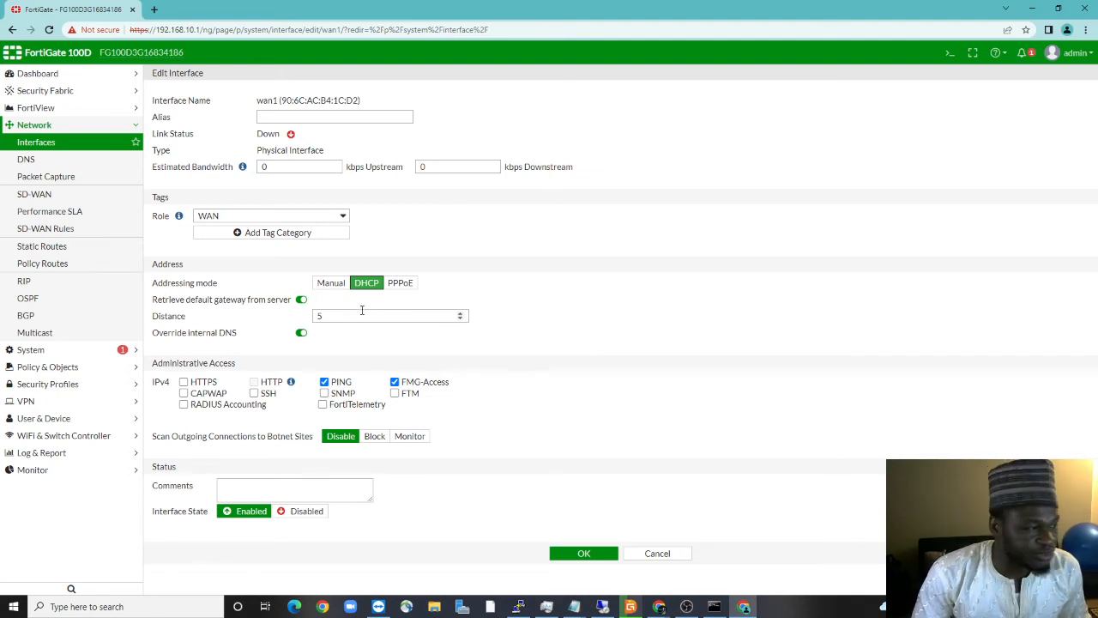
{"action": "left_click", "coordinate": [568, 556]}
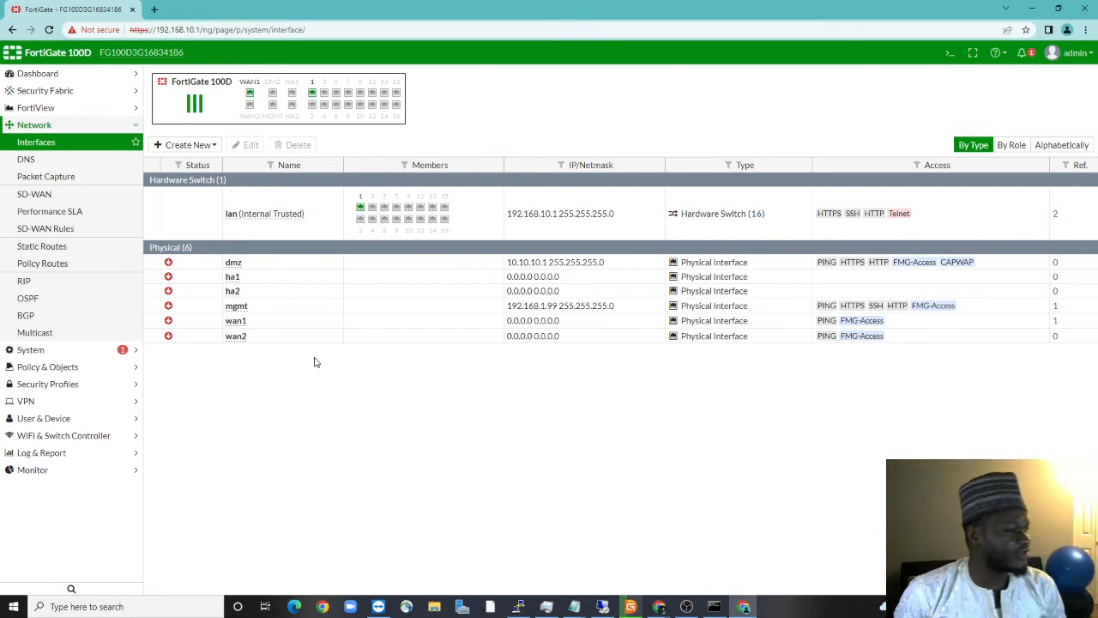
Reload the Interfaces list and check that wan1 is up at 10.0.0.85 255.255.255.0
{"action": "left_click", "coordinate": [237, 324]}
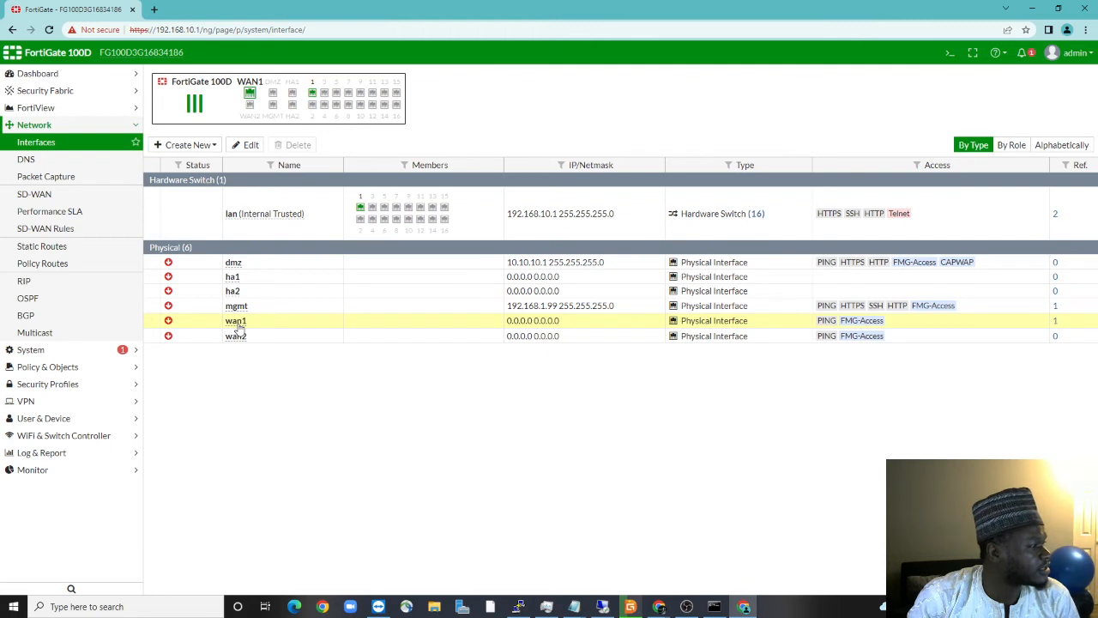
{"action": "mouse_move", "coordinate": [239, 328]}
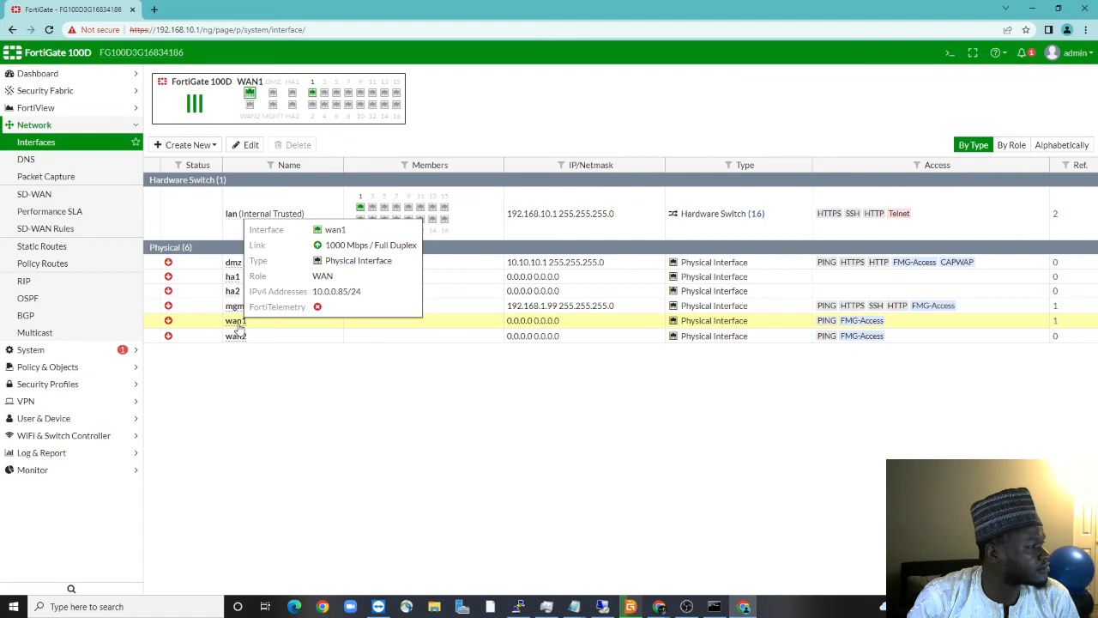
{"action": "left_click", "coordinate": [51, 30]}
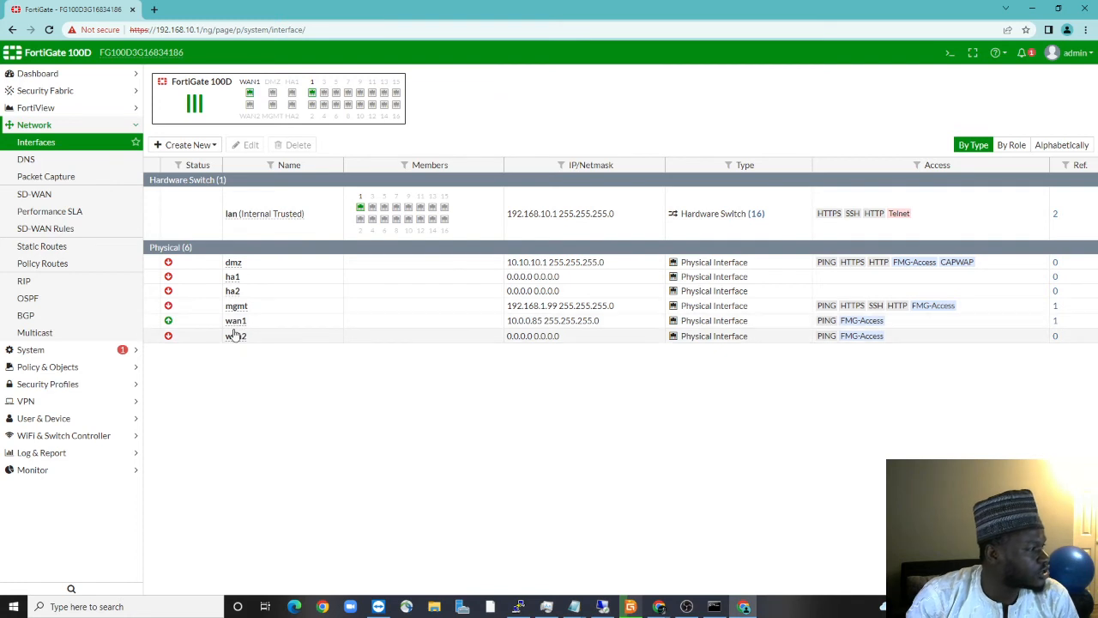
{"action": "mouse_move", "coordinate": [361, 208]}
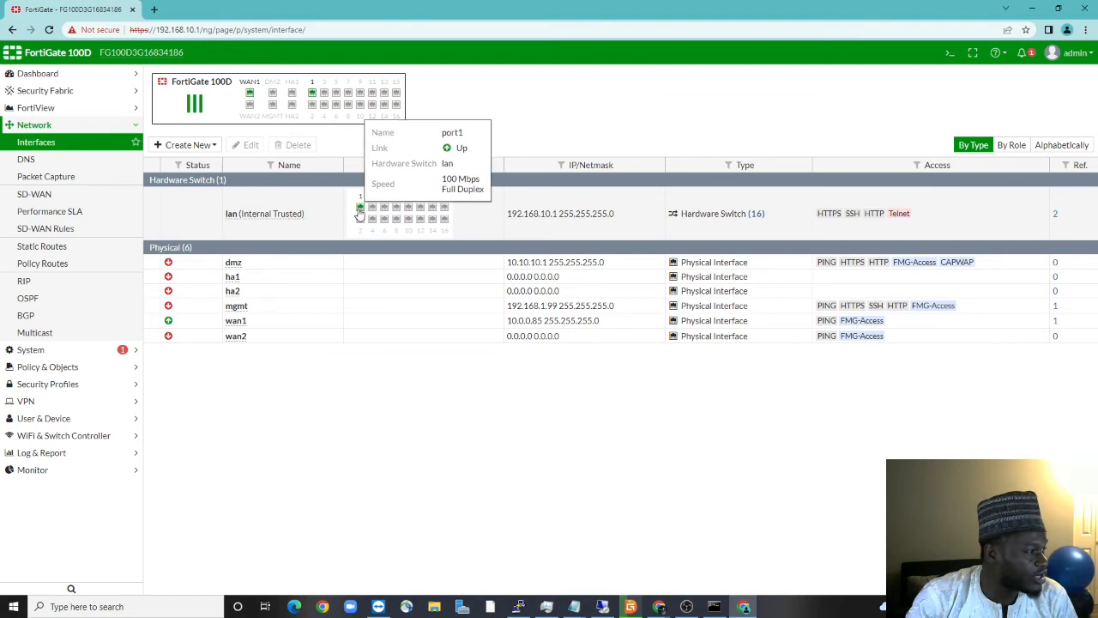
{"action": "mouse_move", "coordinate": [168, 324]}
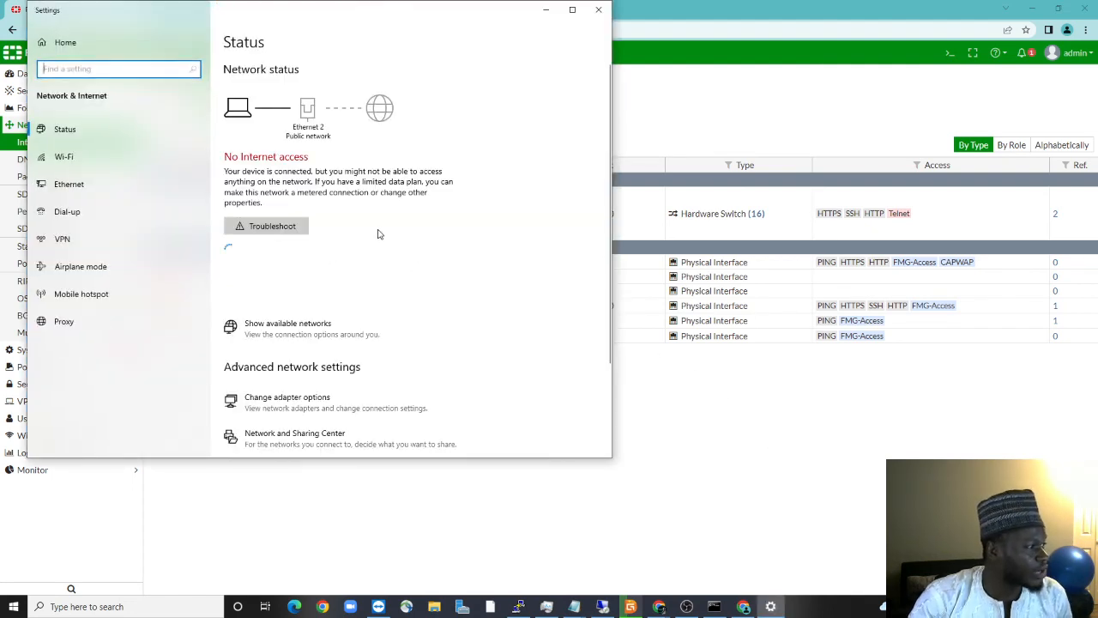
Set Ethernet 2's IPv4 properties to obtain both IP address and DNS server automatically
{"action": "left_click", "coordinate": [294, 407]}
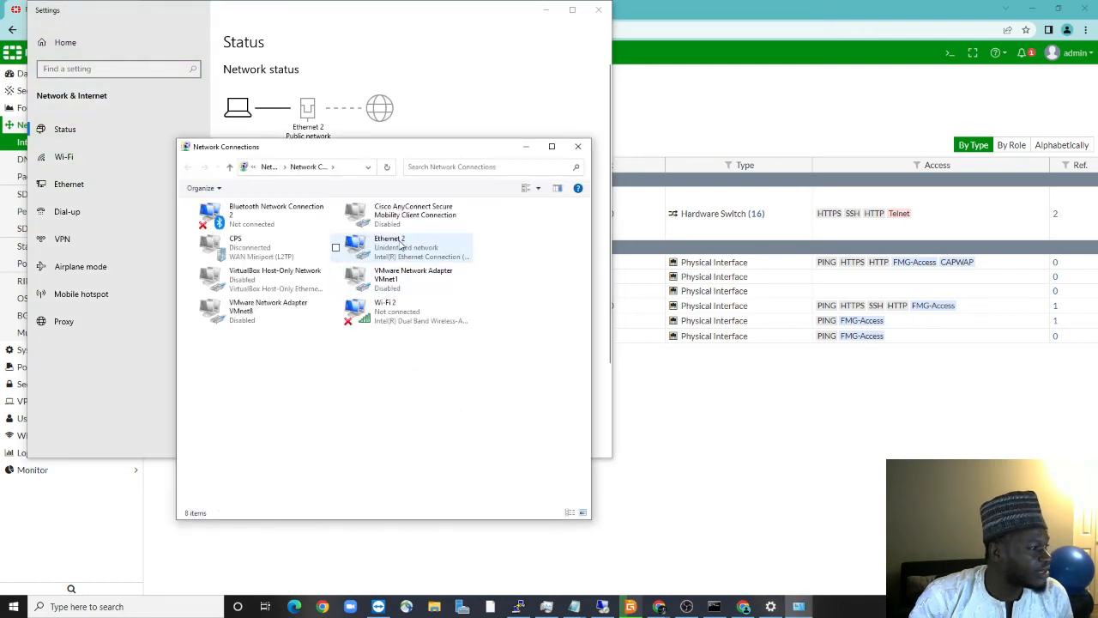
{"action": "right_click", "coordinate": [402, 245]}
{"action": "left_click", "coordinate": [431, 348]}
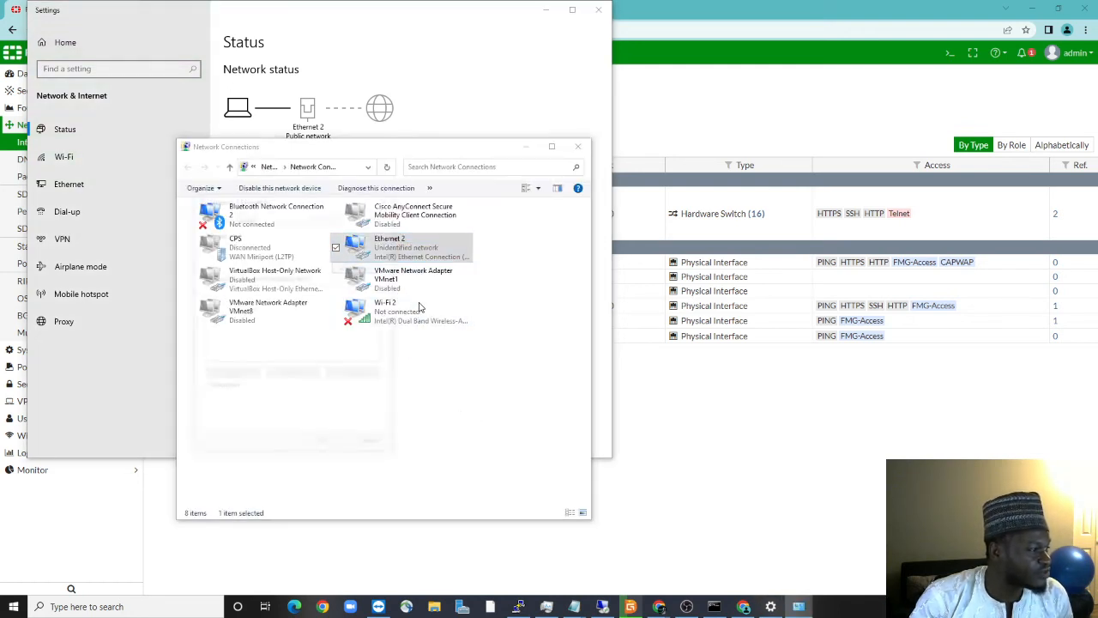
{"action": "left_click", "coordinate": [284, 330]}
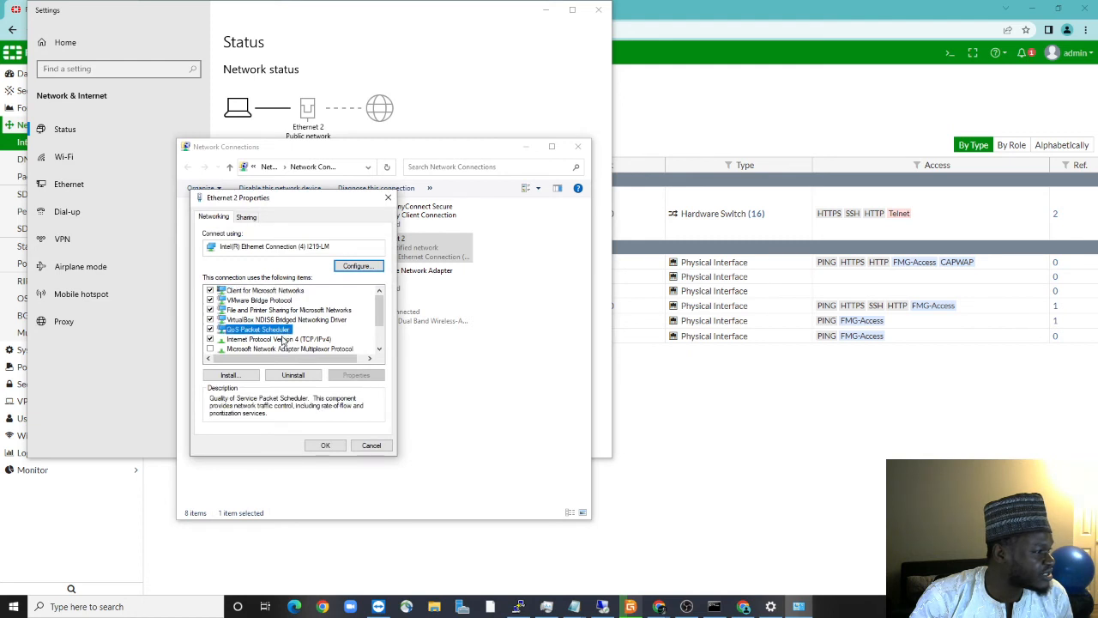
{"action": "double_click", "coordinate": [283, 339]}
{"action": "left_click", "coordinate": [268, 314]}
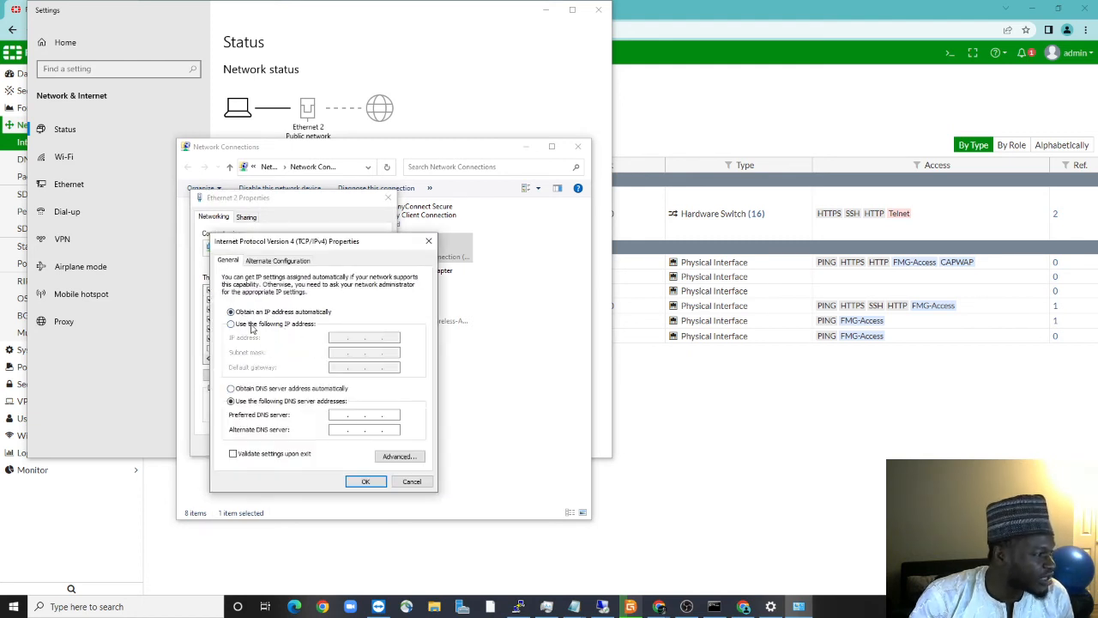
{"action": "left_click", "coordinate": [252, 325]}
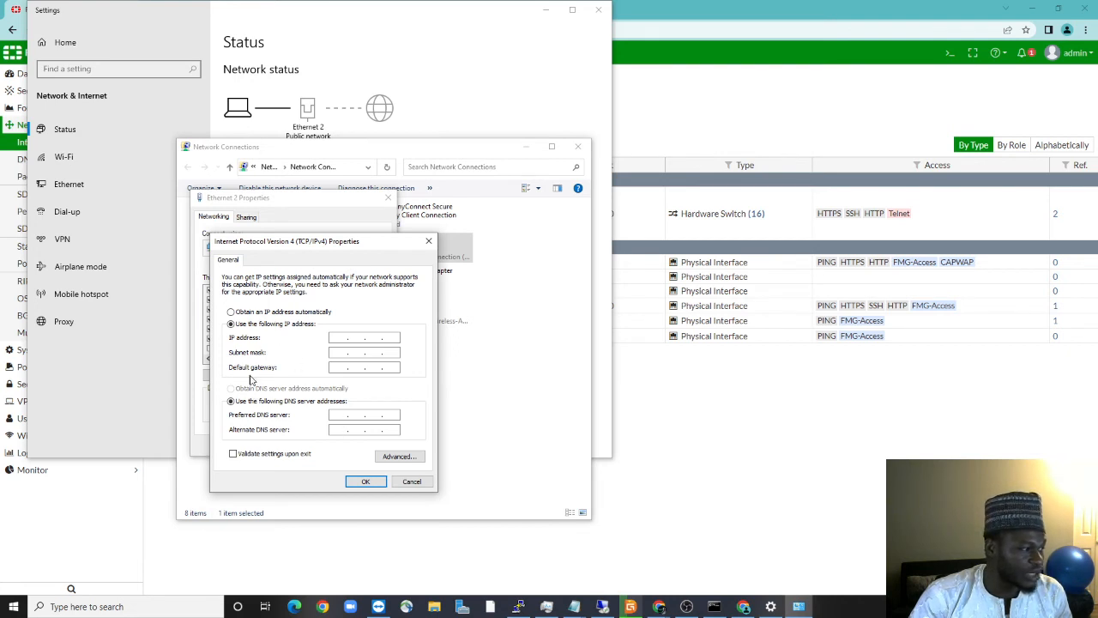
{"action": "left_click", "coordinate": [238, 312]}
{"action": "left_click", "coordinate": [258, 389]}
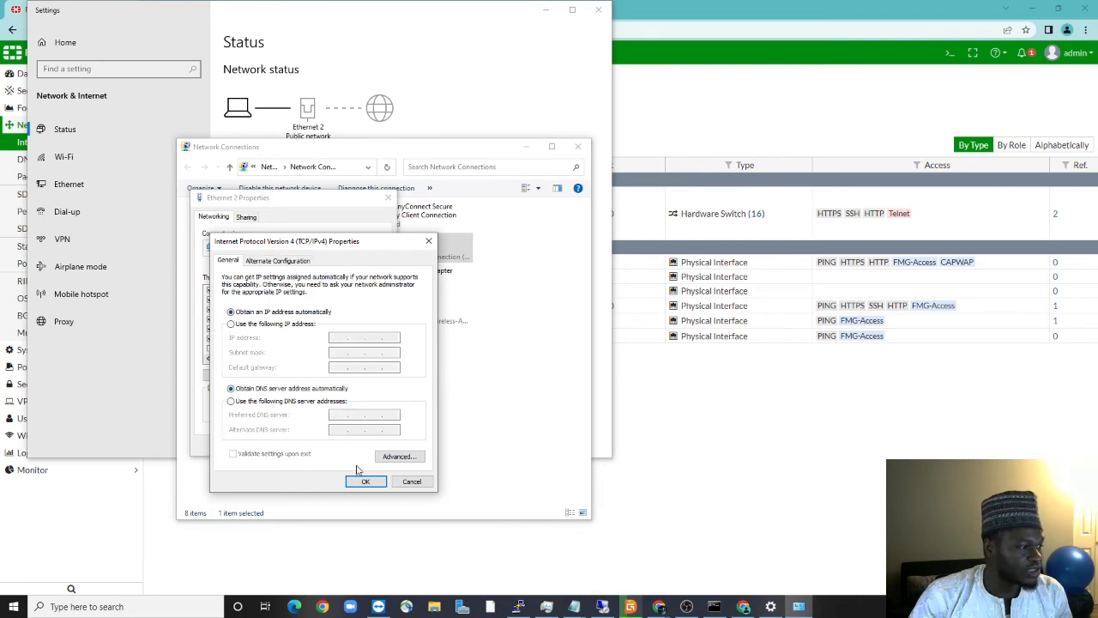
{"action": "left_click", "coordinate": [364, 482]}
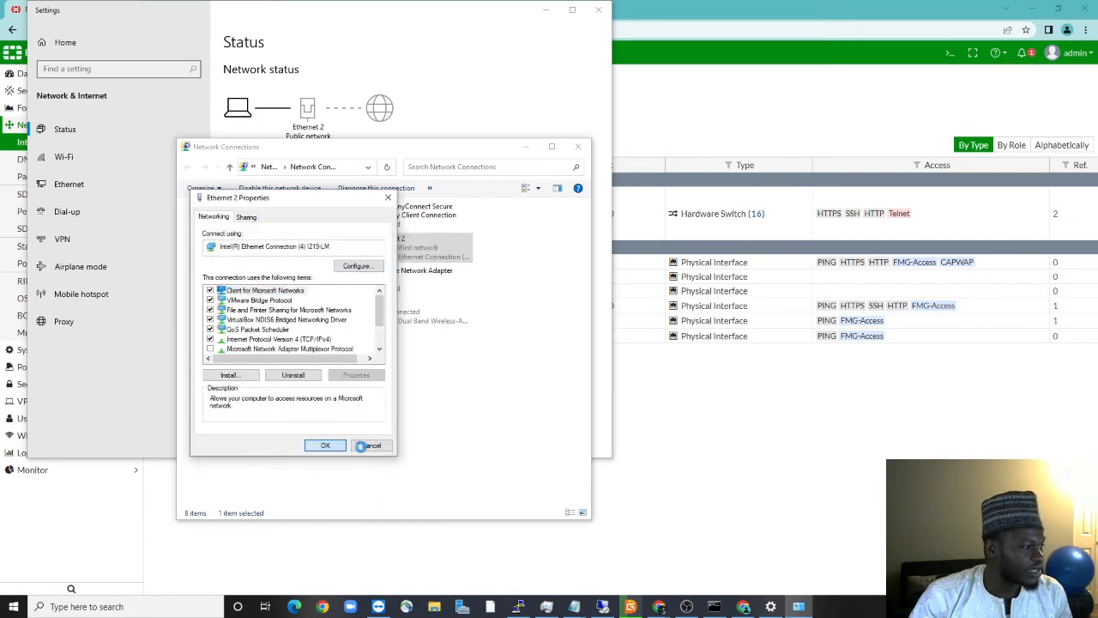
{"action": "left_click", "coordinate": [367, 444]}
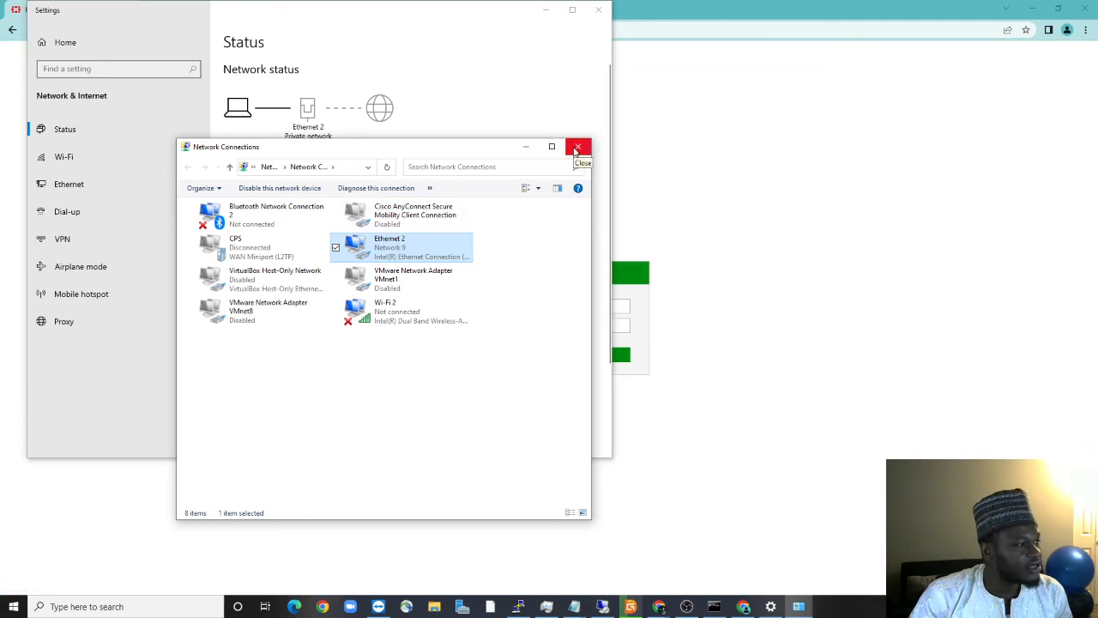
Confirm Network status shows Ethernet 2 connected to the Internet, then bring up Chrome's New Tab
{"action": "left_click", "coordinate": [575, 147]}
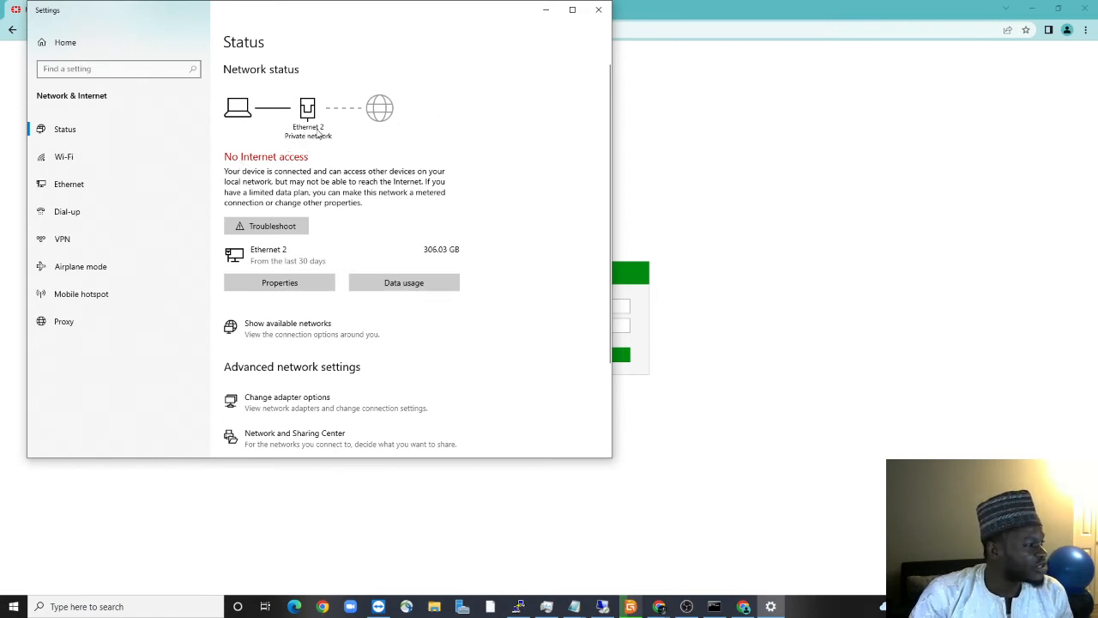
{"action": "left_click", "coordinate": [572, 9]}
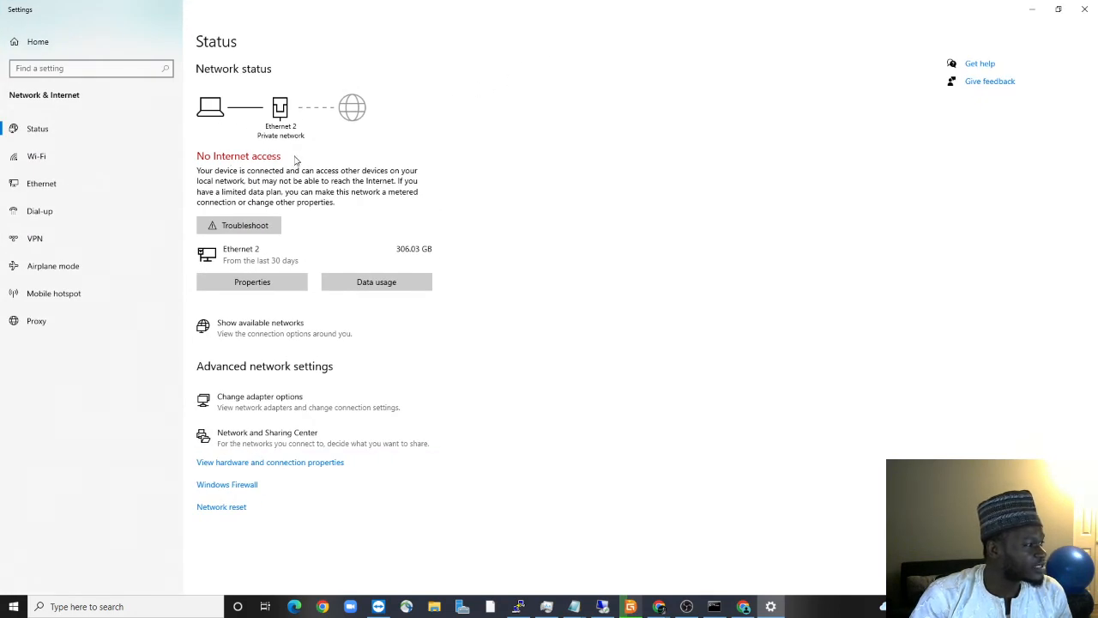
{"action": "left_click", "coordinate": [40, 157]}
{"action": "left_click", "coordinate": [37, 130]}
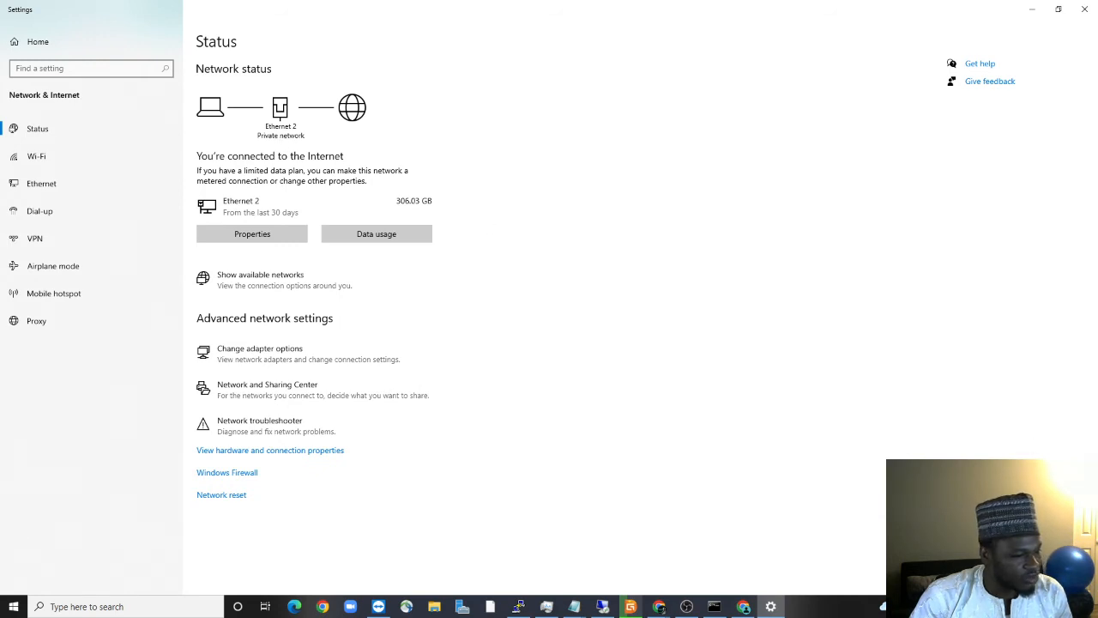
{"action": "left_click", "coordinate": [662, 608]}
{"action": "left_click", "coordinate": [699, 560]}
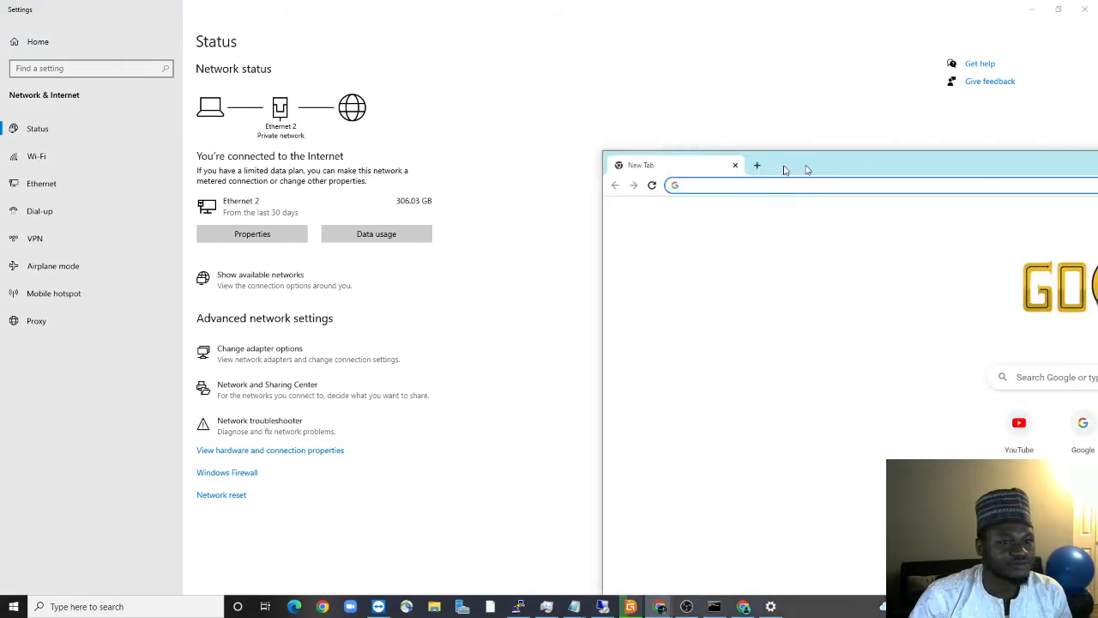
Maximize Chrome and try opening YouTube to test internet access
{"action": "left_click_drag", "start_coordinate": [784, 166], "coordinate": [199, 60]}
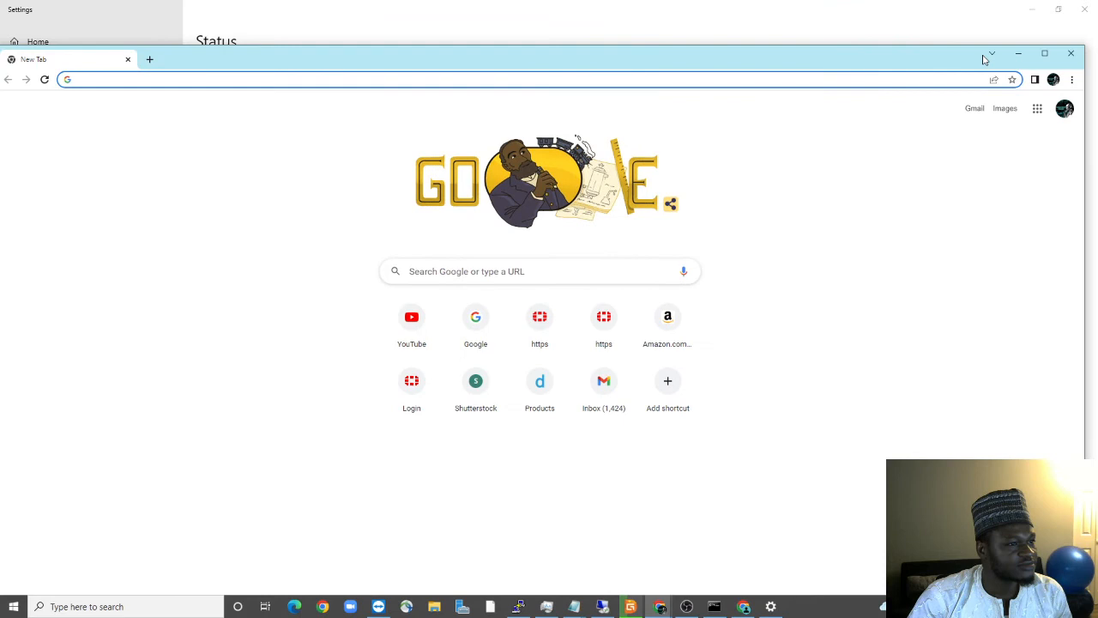
{"action": "left_click", "coordinate": [1044, 53]}
{"action": "left_click", "coordinate": [1077, 62]}
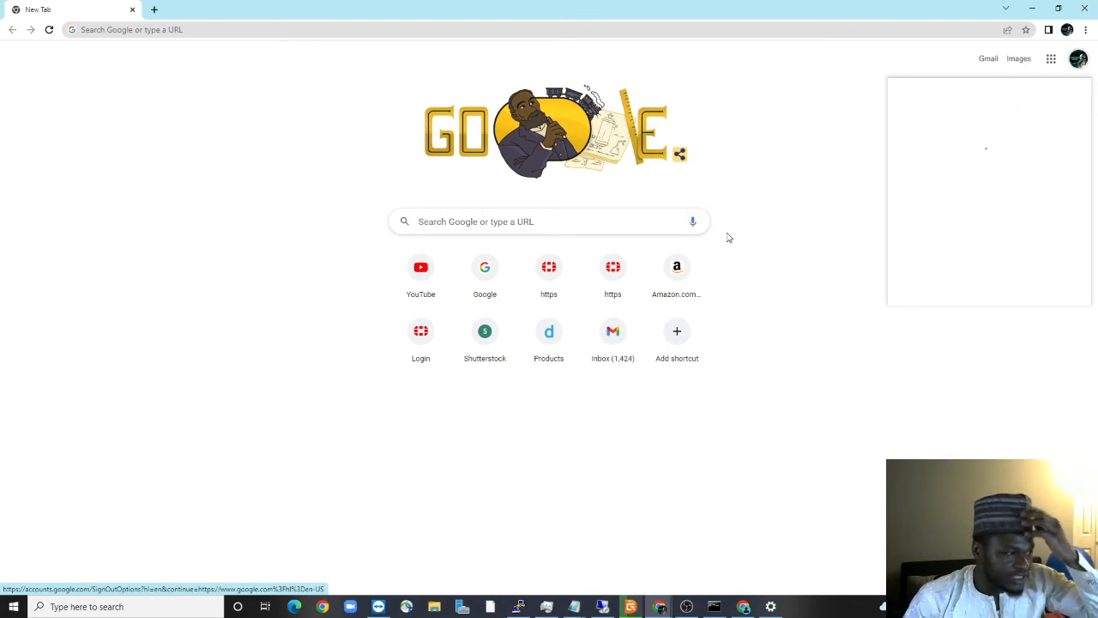
{"action": "left_click", "coordinate": [423, 273]}
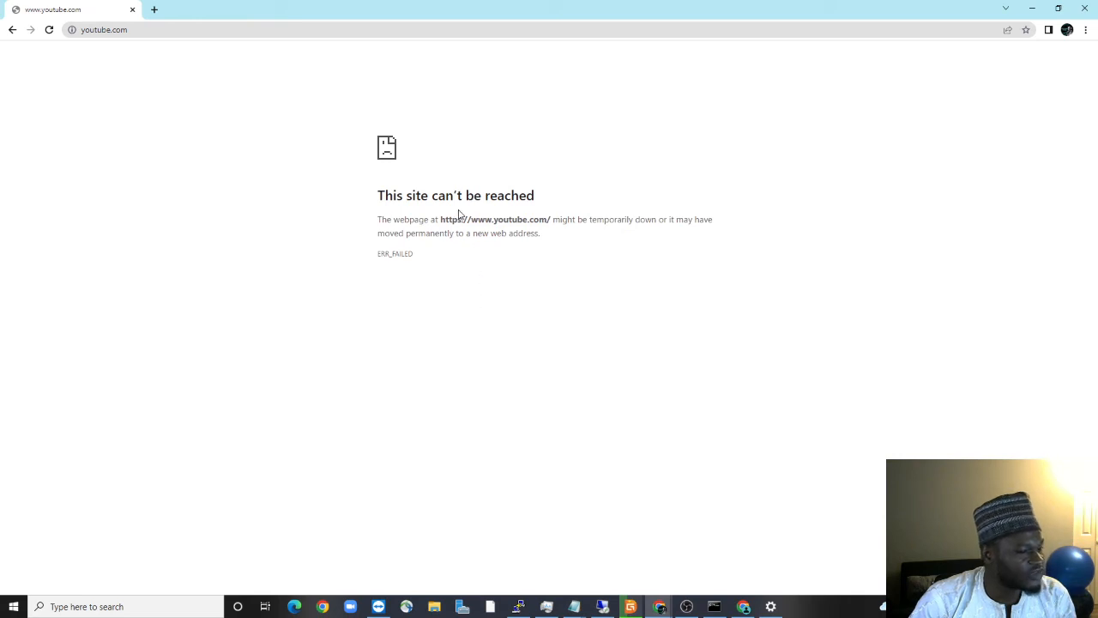
Try loading google.com, which fails with a DNS error, and bring Command Prompt forward
{"action": "left_click", "coordinate": [299, 27]}
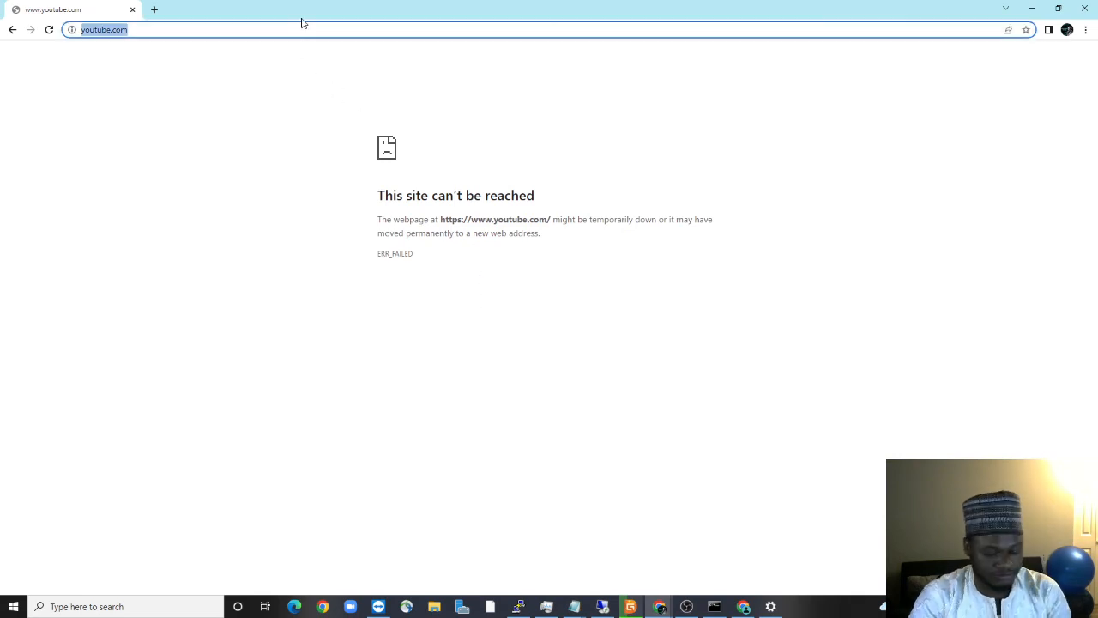
{"action": "type", "text": "googl"}
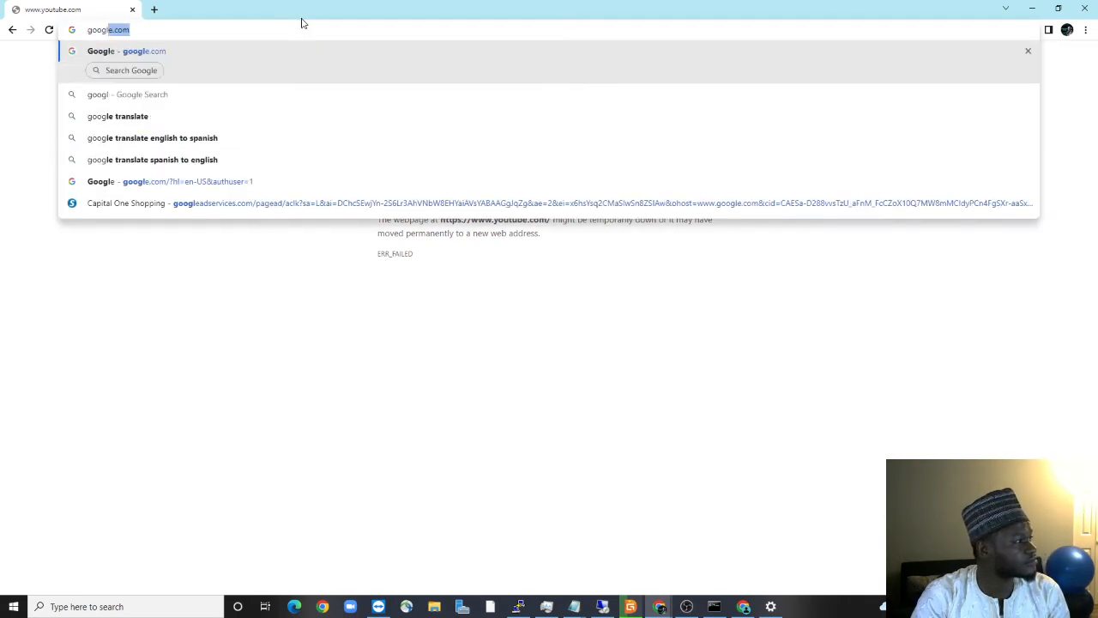
{"action": "type", "text": "e.com"}
{"action": "key", "text": "Return"}
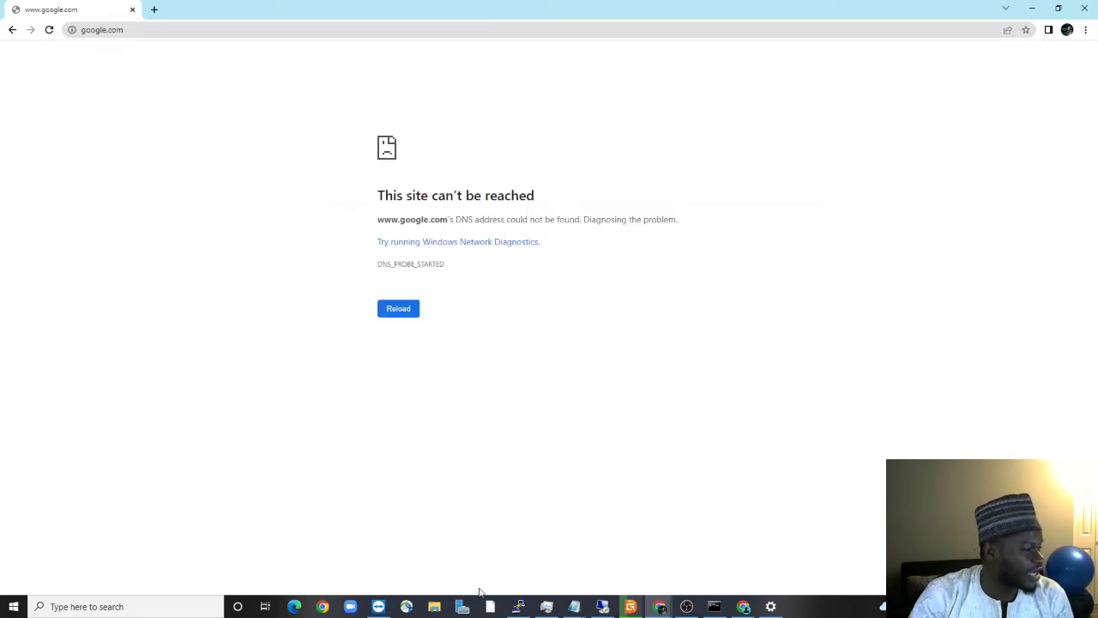
{"action": "left_click", "coordinate": [714, 606]}
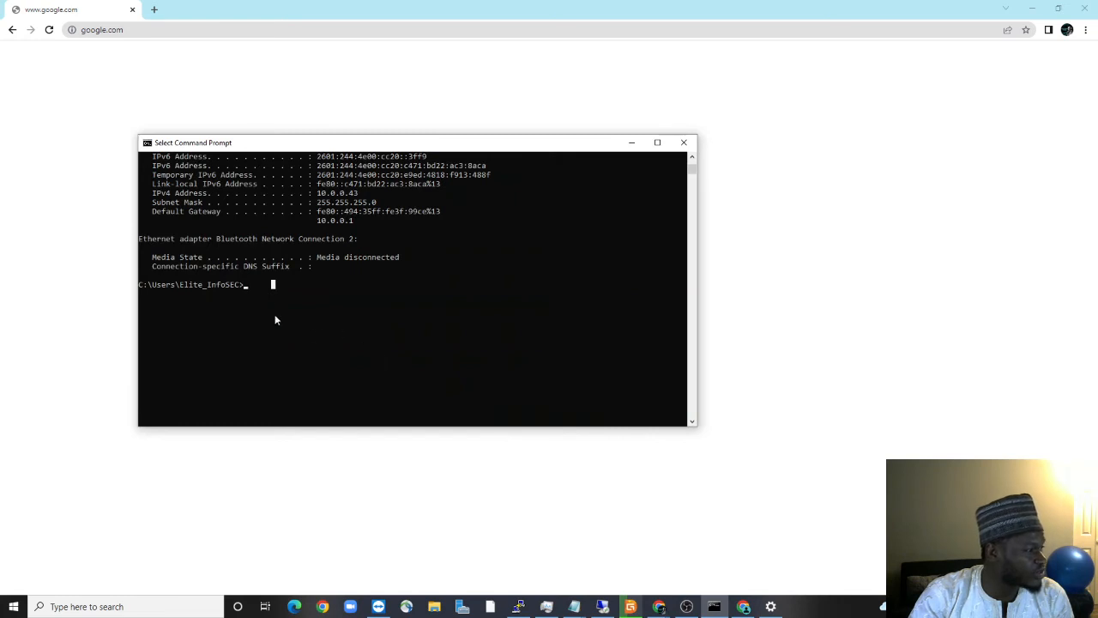
Run ipconfig to confirm Ethernet 2 is 192.168.10.2 with gateway 192.168.10.1, then minimize
{"action": "left_click", "coordinate": [269, 284]}
{"action": "type", "text": "ipco"}
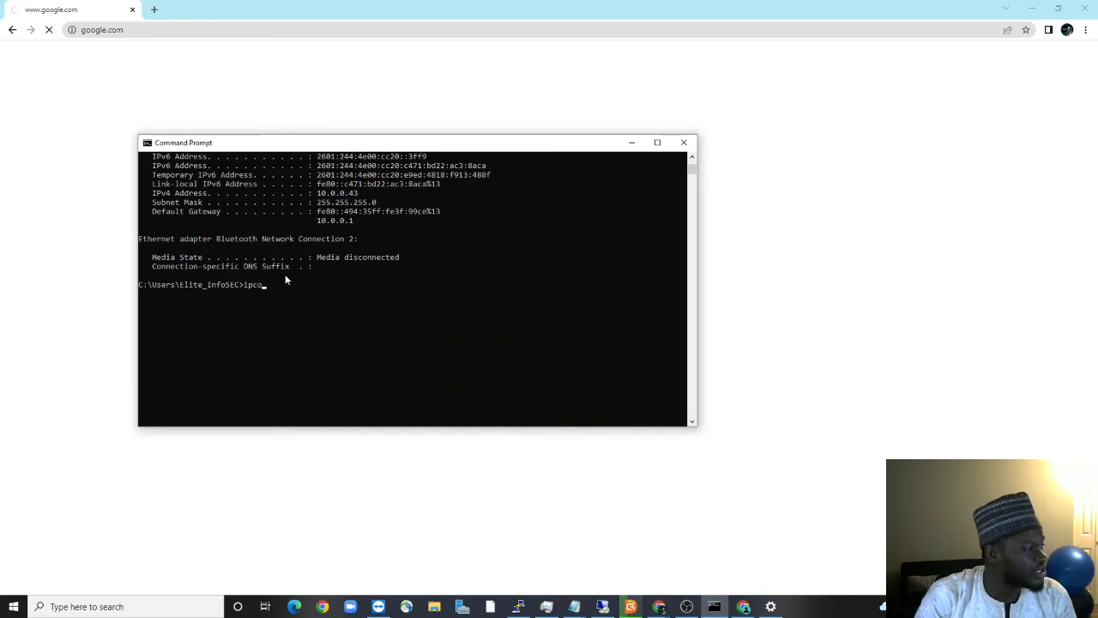
{"action": "type", "text": "nfig"}
{"action": "key", "text": "Return"}
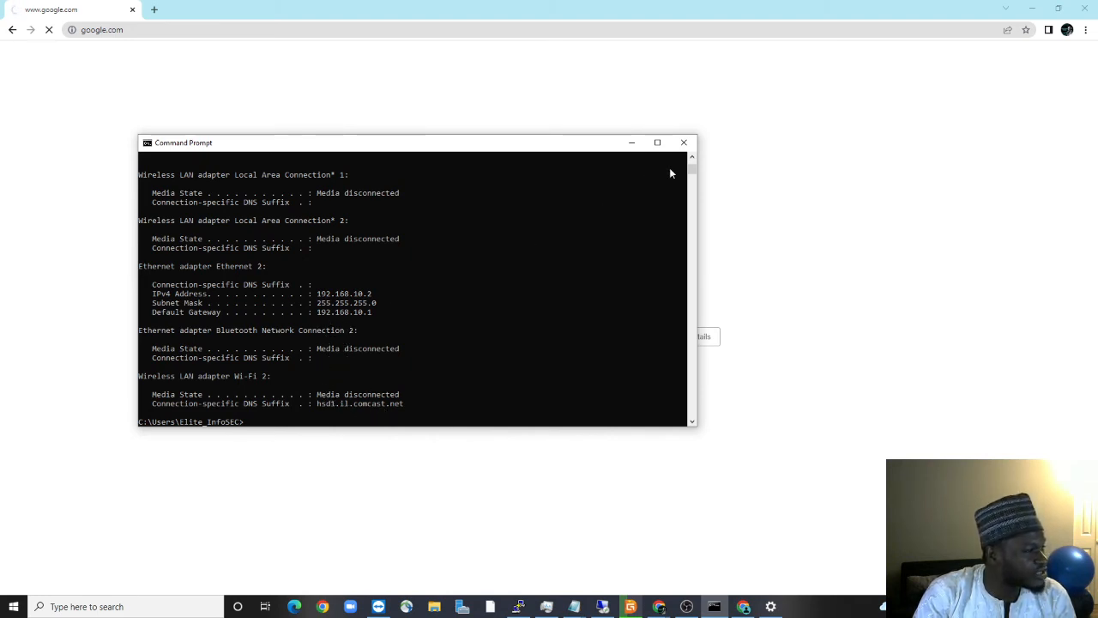
{"action": "left_click", "coordinate": [631, 142]}
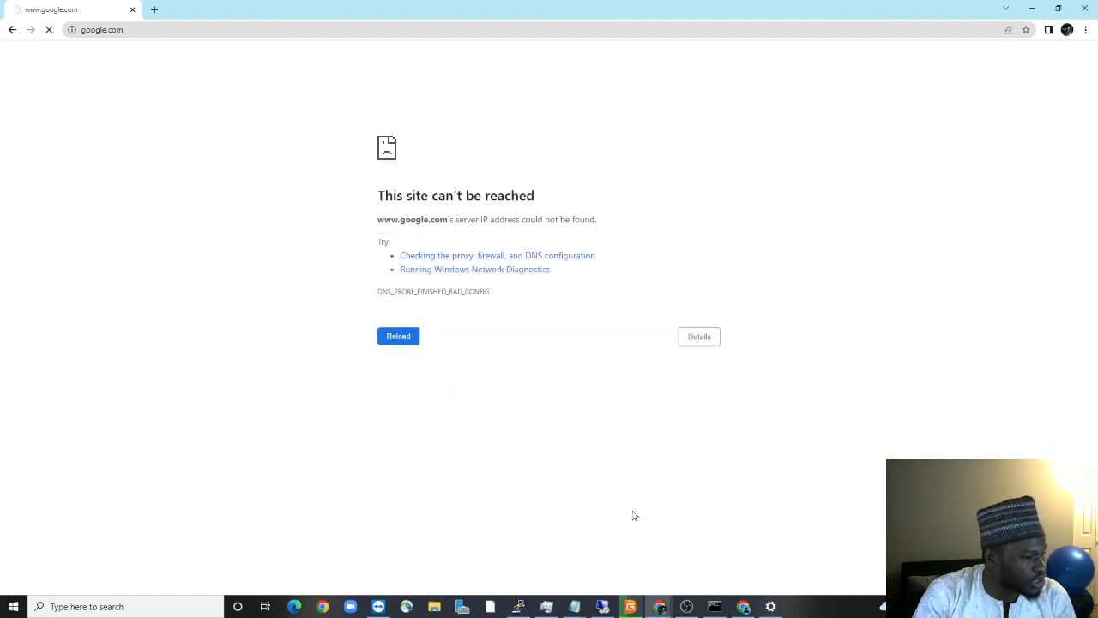
In the google.com Chrome window, load the FortiGate address 192.168.10.1
{"action": "mouse_move", "coordinate": [661, 607]}
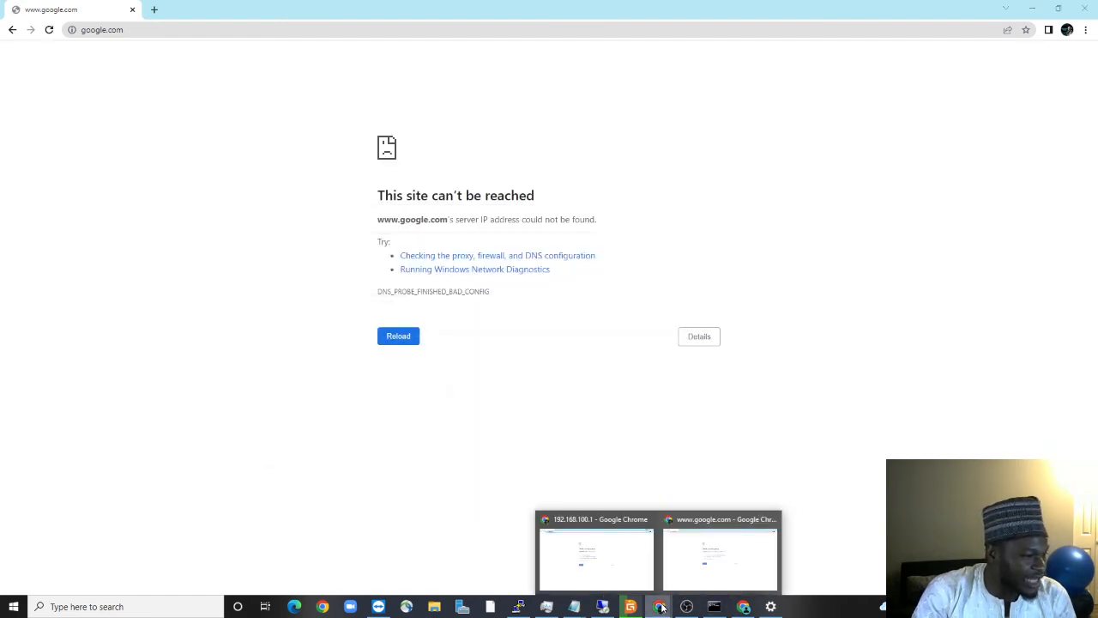
{"action": "left_click", "coordinate": [618, 565]}
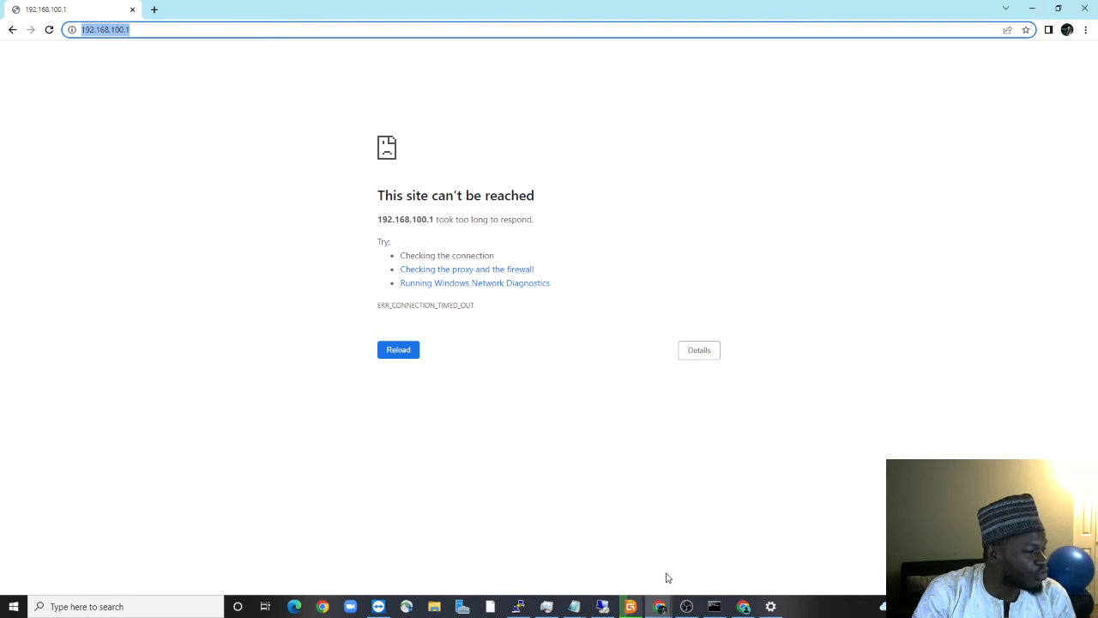
{"action": "mouse_move", "coordinate": [659, 605]}
{"action": "left_click", "coordinate": [686, 571]}
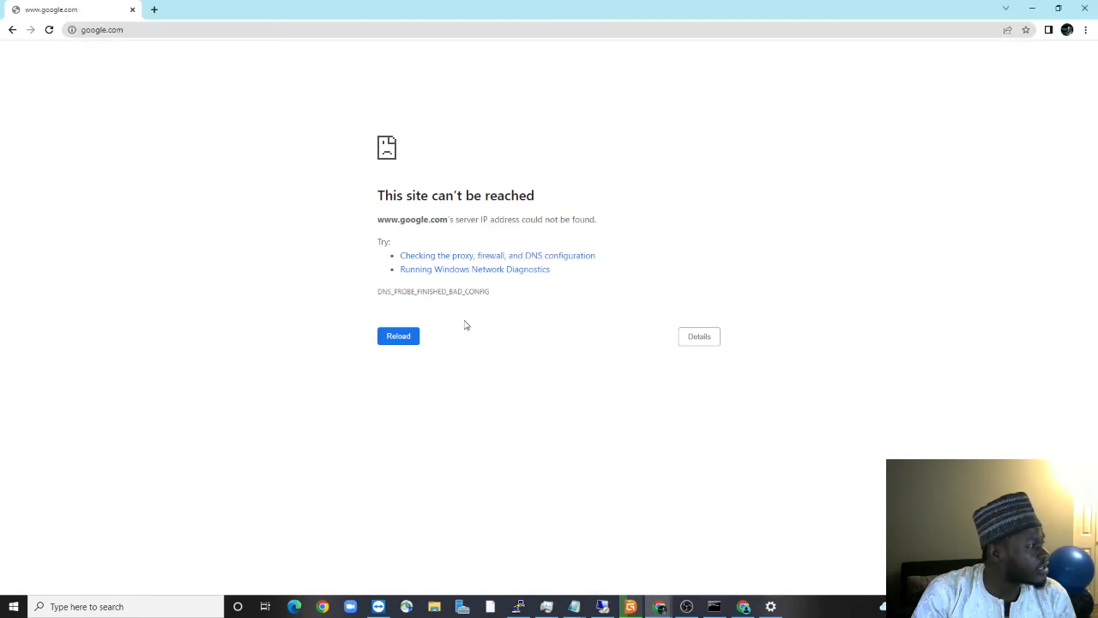
{"action": "left_click", "coordinate": [150, 32]}
{"action": "type", "text": "19*2.168"}
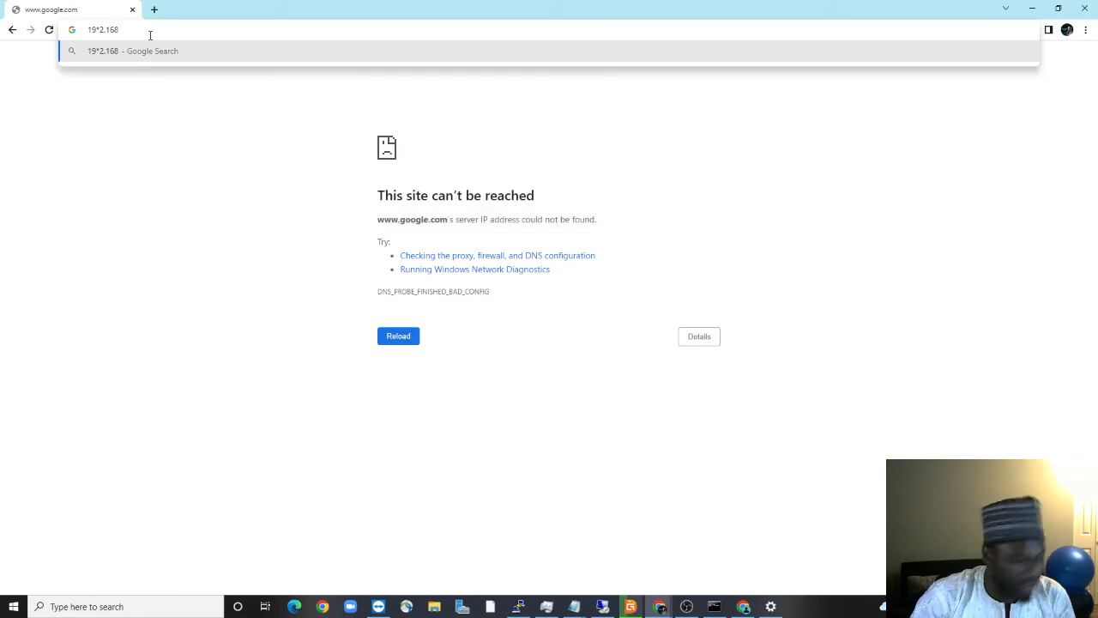
{"action": "key", "text": "BackSpace"}
{"action": "key", "text": "BackSpace"}
{"action": "key", "text": "BackSpace"}
{"action": "key", "text": "BackSpace"}
{"action": "key", "text": "BackSpace"}
{"action": "key", "text": "BackSpace"}
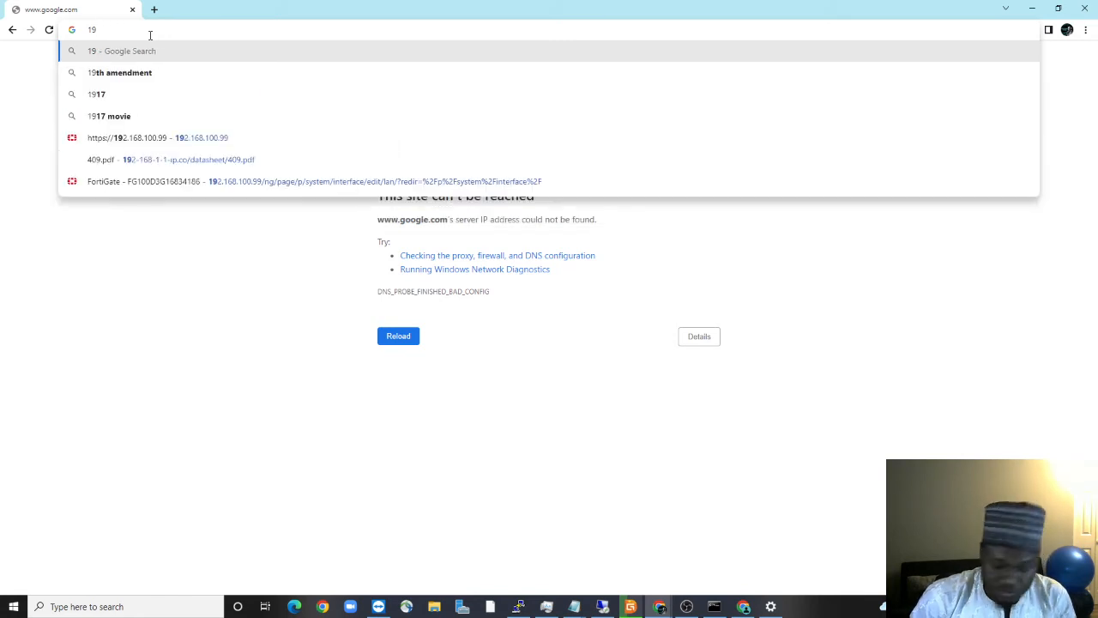
{"action": "type", "text": "2.168"}
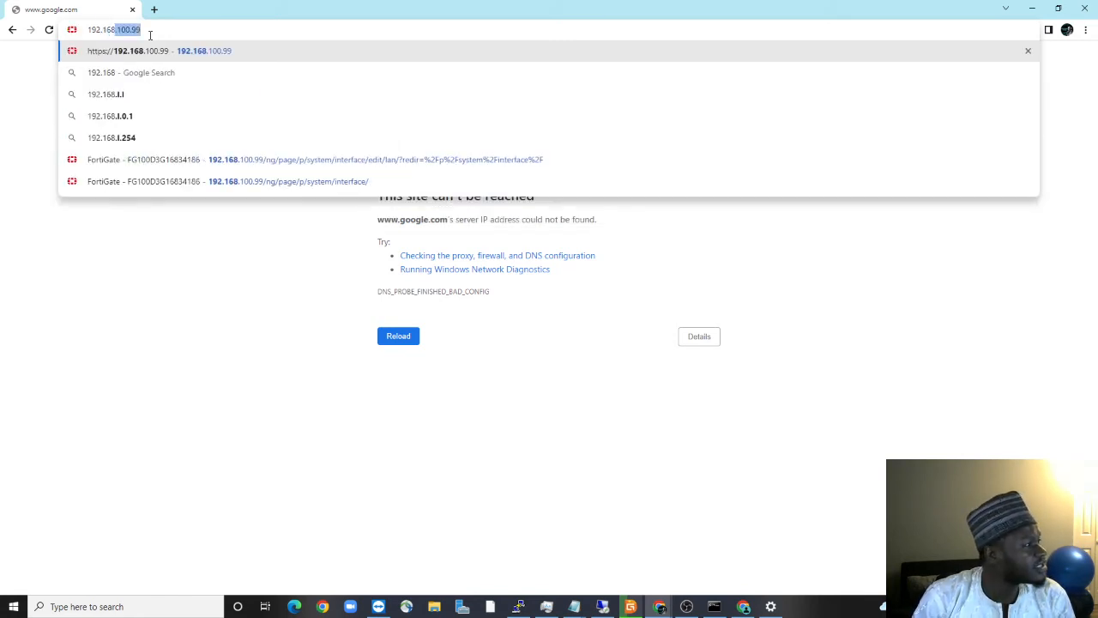
{"action": "type", "text": "."}
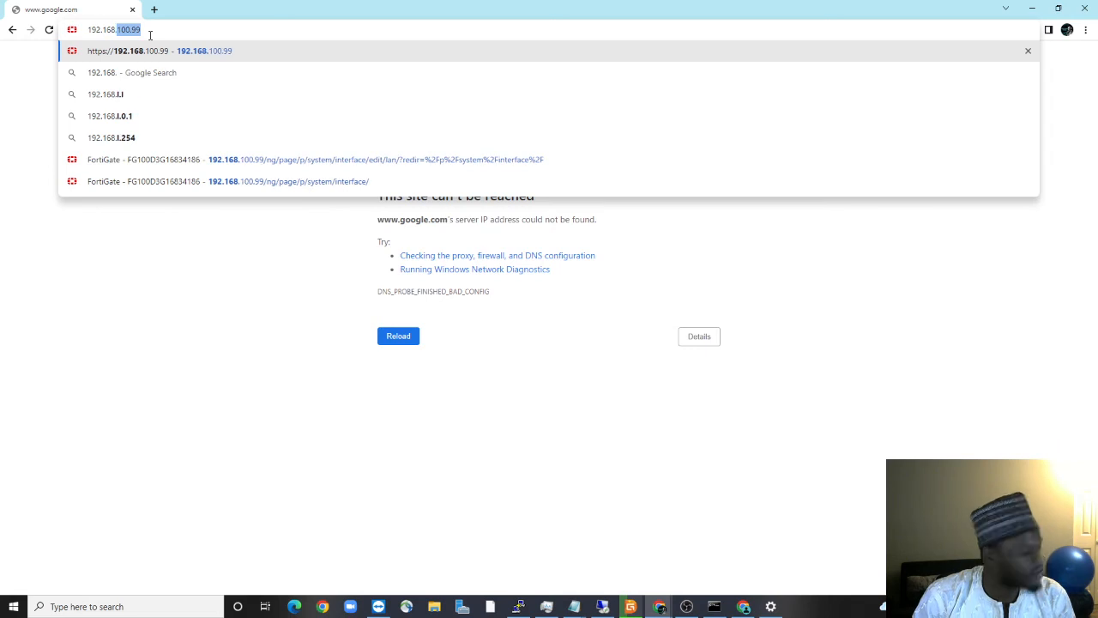
{"action": "type", "text": "10.1"}
{"action": "key", "text": "Return"}
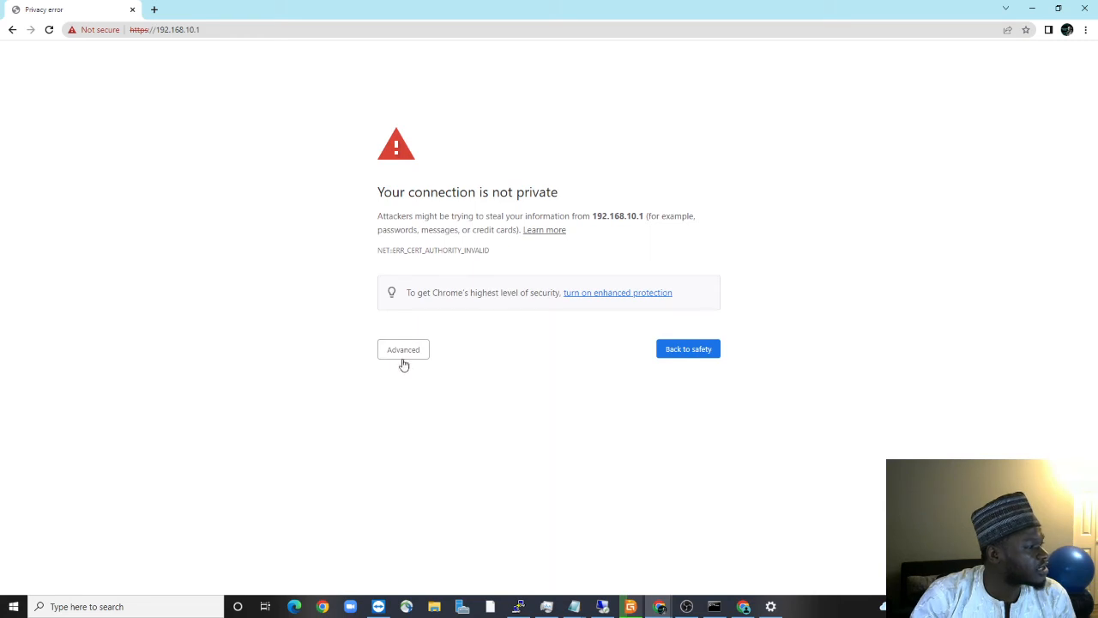
Proceed past the certificate warning and sign in to the FortiGate with the admin account
{"action": "left_click", "coordinate": [403, 358]}
{"action": "left_click", "coordinate": [406, 437]}
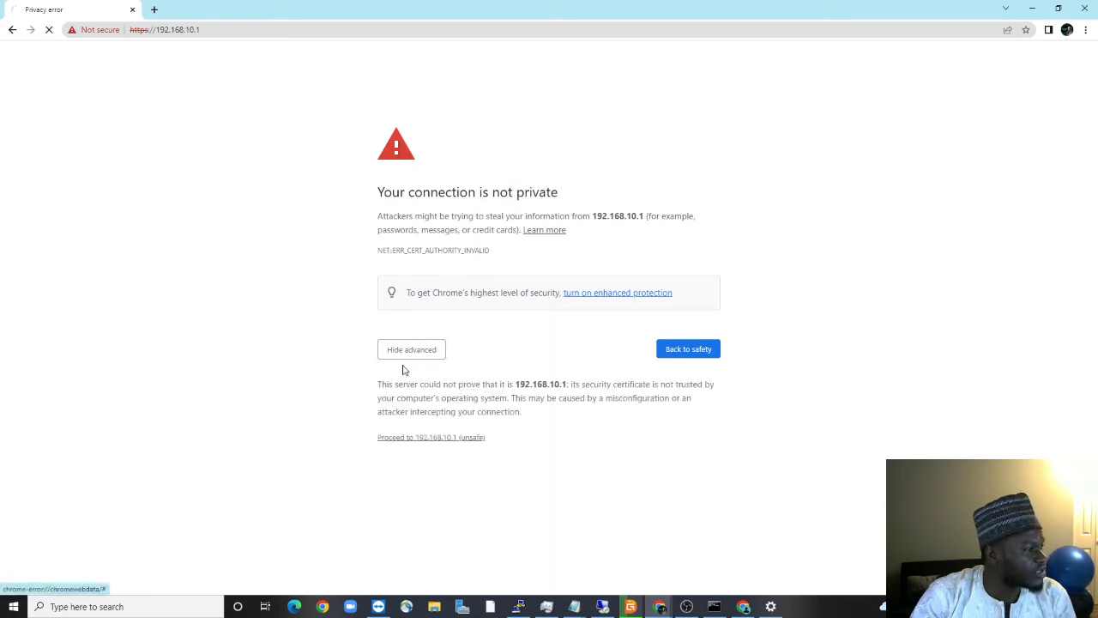
{"action": "left_click", "coordinate": [481, 306]}
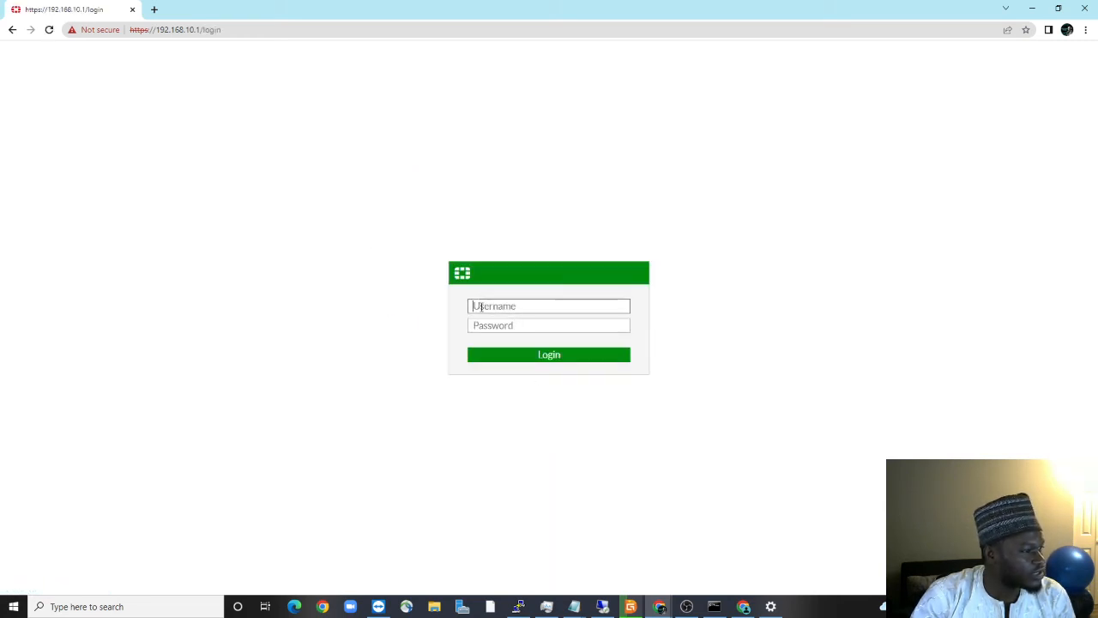
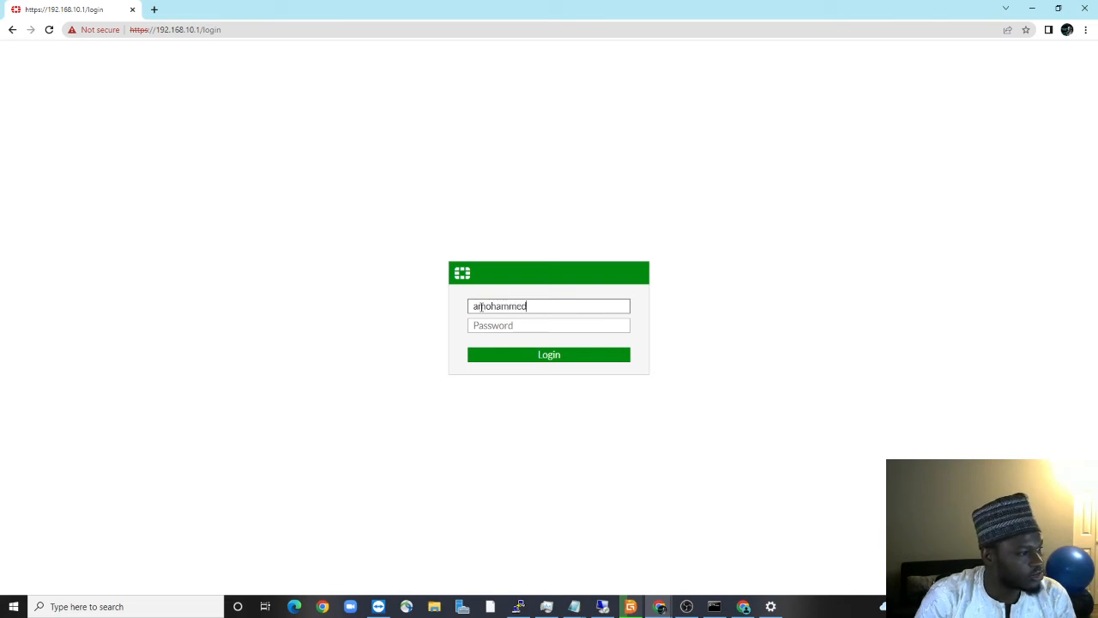
{"action": "key", "text": "Tab"}
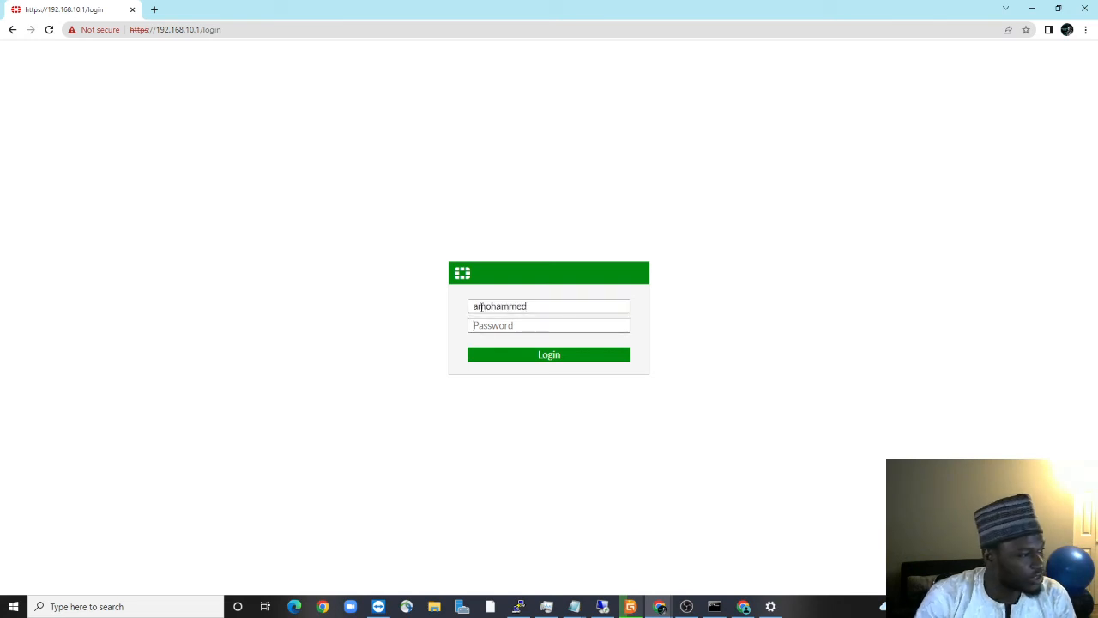
{"action": "left_click_drag", "start_coordinate": [534, 310], "coordinate": [373, 310]}
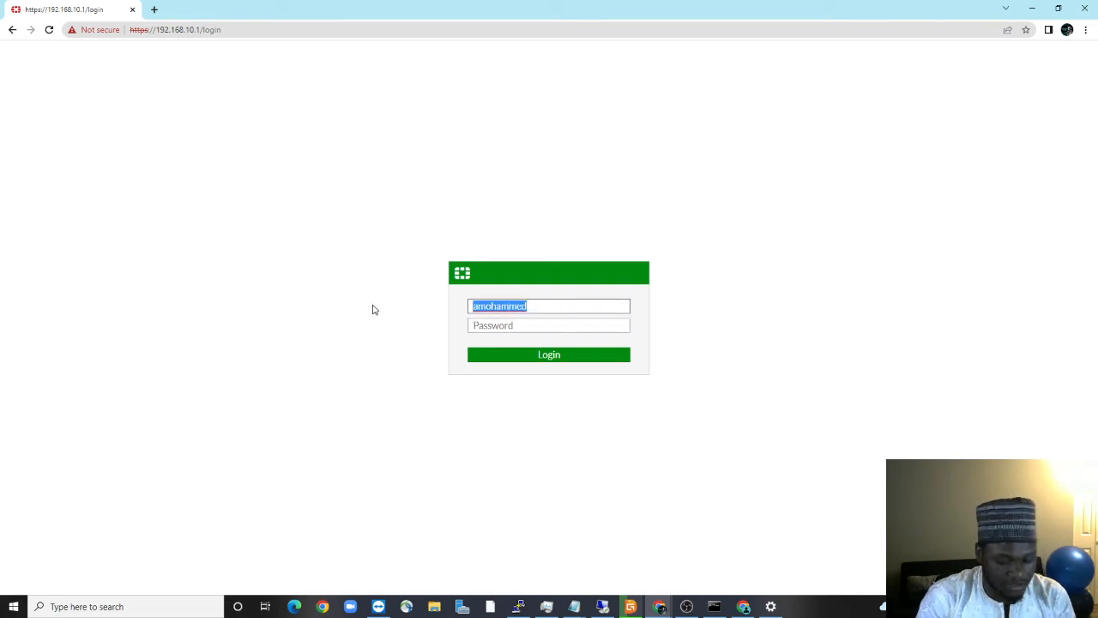
{"action": "type", "text": "admin"}
{"action": "key", "text": "Tab"}
{"action": "type", "text": "admin"}
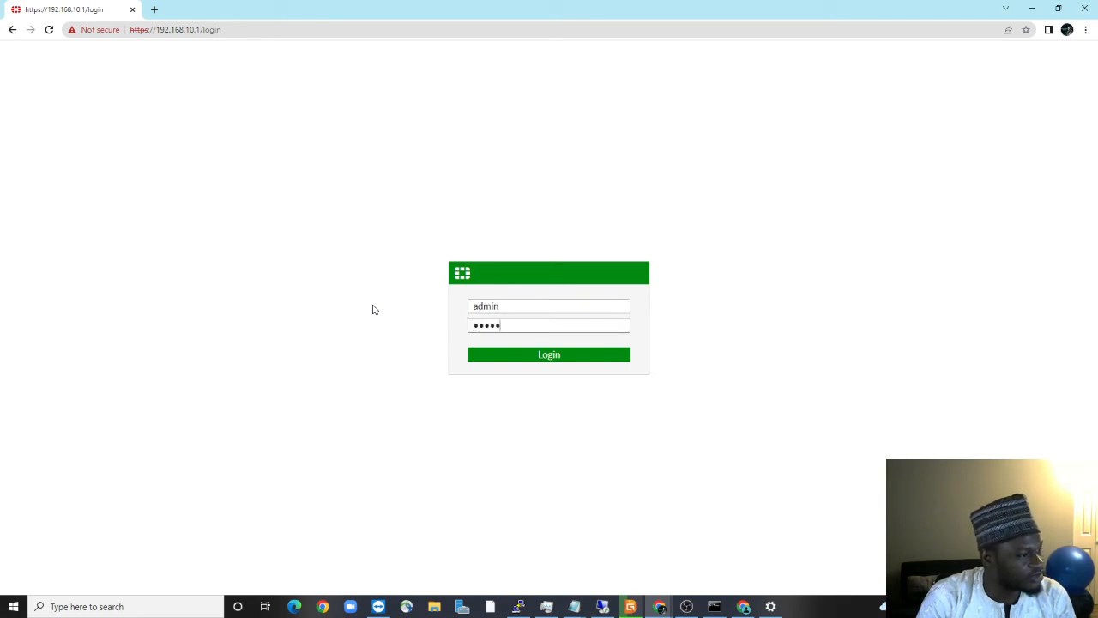
{"action": "key", "text": "Return"}
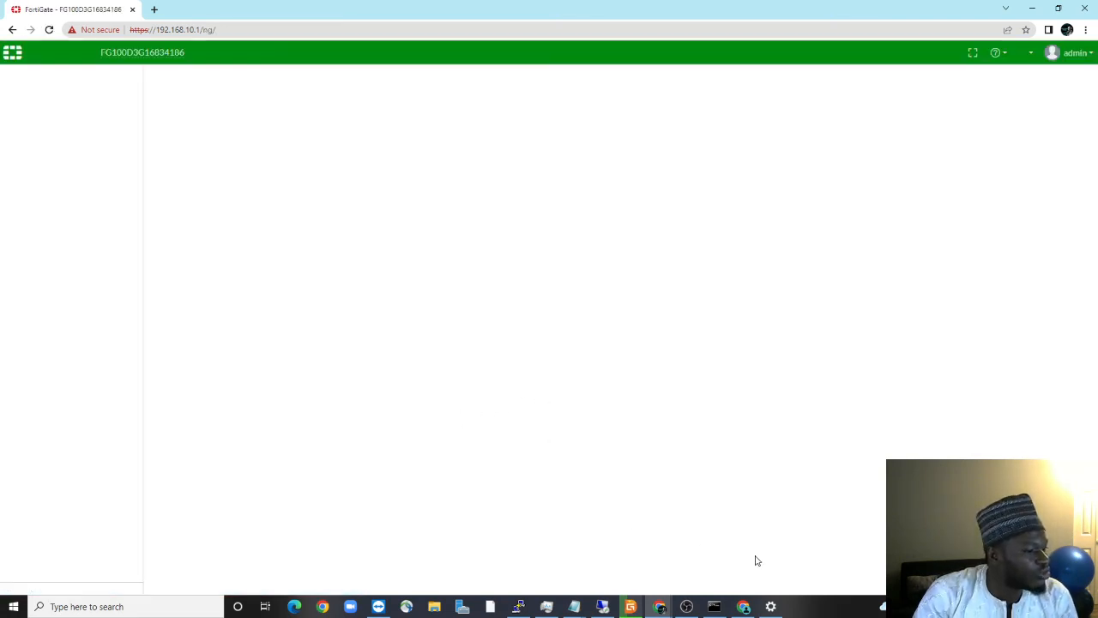
Load google in a new tab, then return to the FortiGate tab and expand Network
{"action": "left_click", "coordinate": [155, 10]}
{"action": "left_click", "coordinate": [175, 26]}
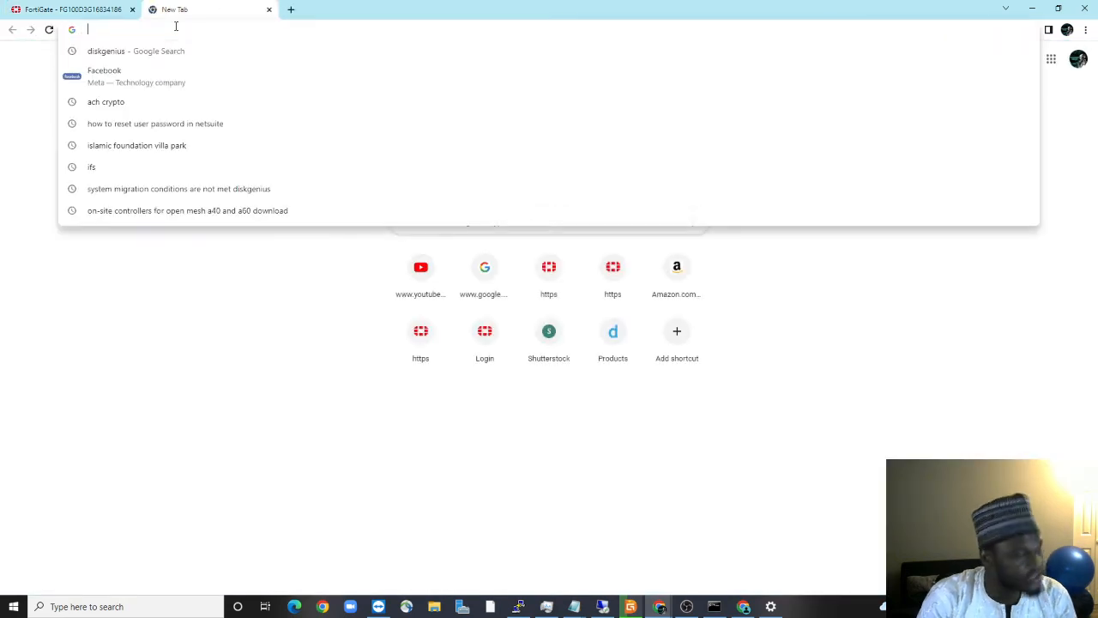
{"action": "type", "text": "google."}
{"action": "key", "text": "Return"}
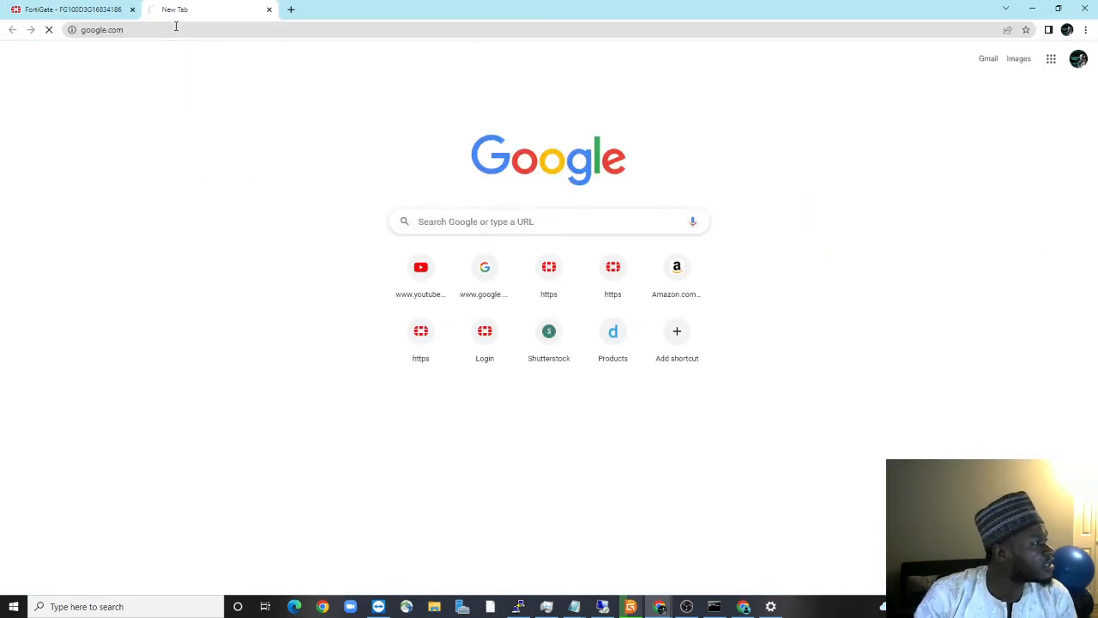
{"action": "left_click", "coordinate": [111, 9]}
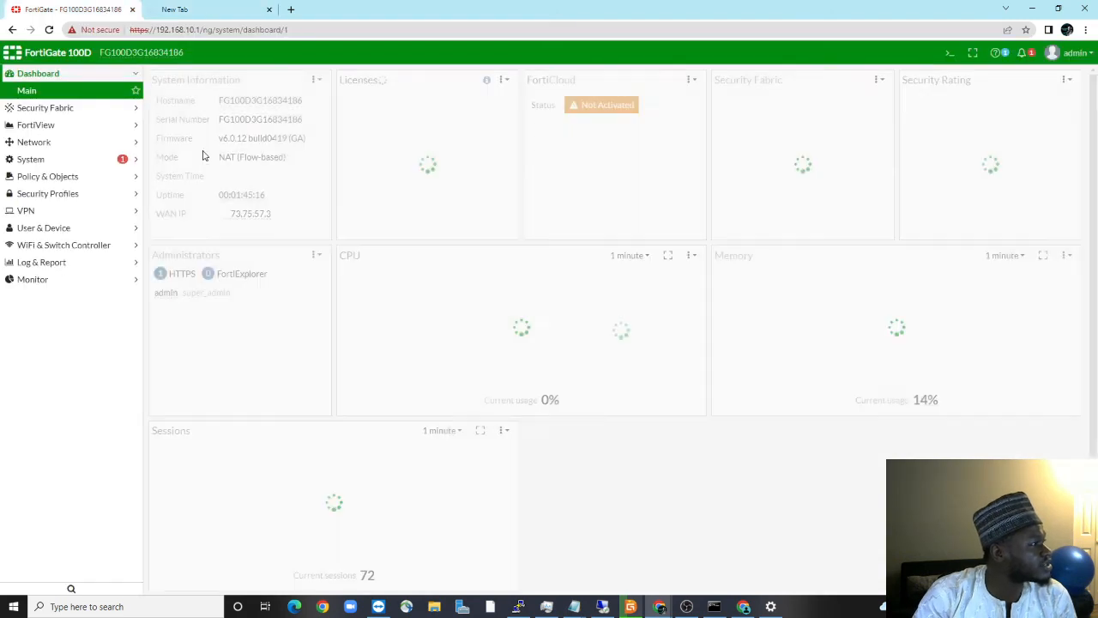
{"action": "left_click", "coordinate": [42, 142]}
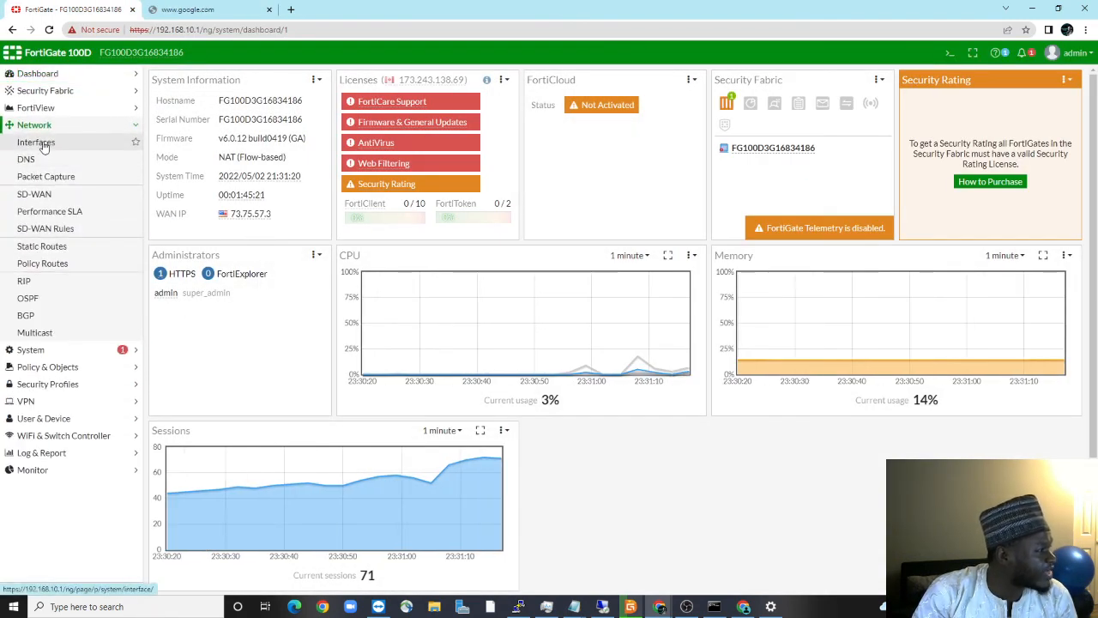
Enable HTTPS, HTTP, FTM and CAPWAP administrative access on wan1 and save it
{"action": "left_click", "coordinate": [42, 142]}
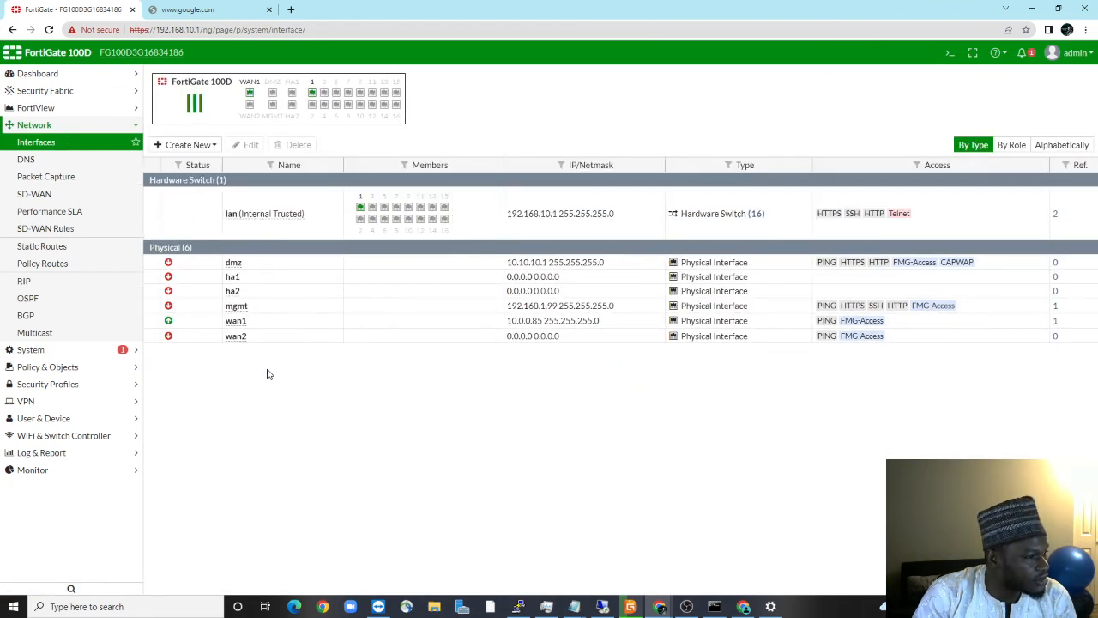
{"action": "left_click", "coordinate": [178, 321]}
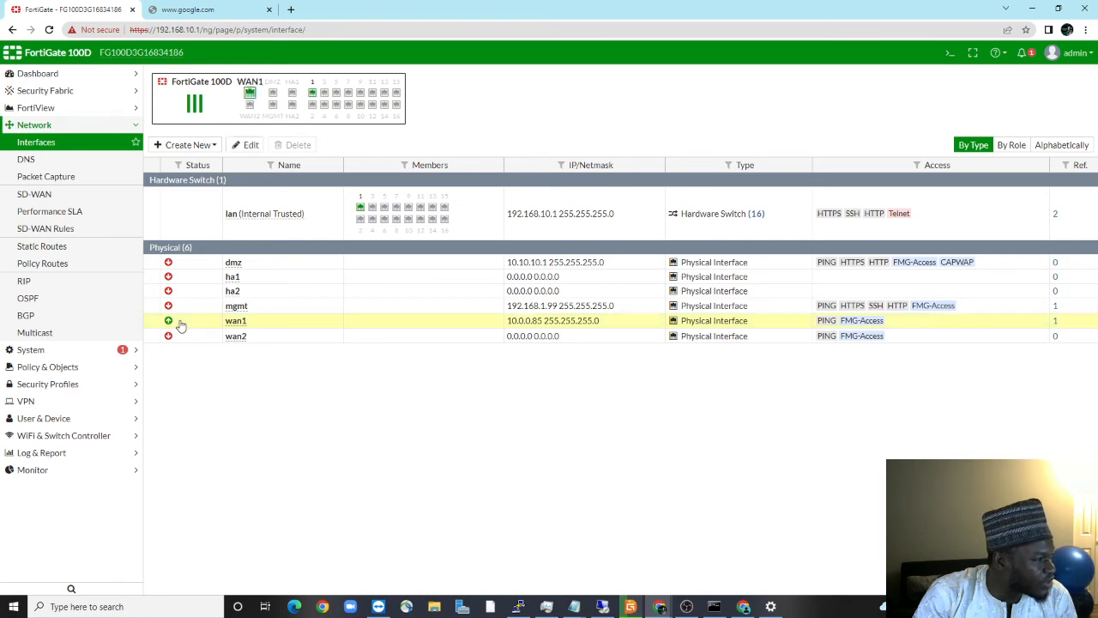
{"action": "left_click", "coordinate": [247, 150]}
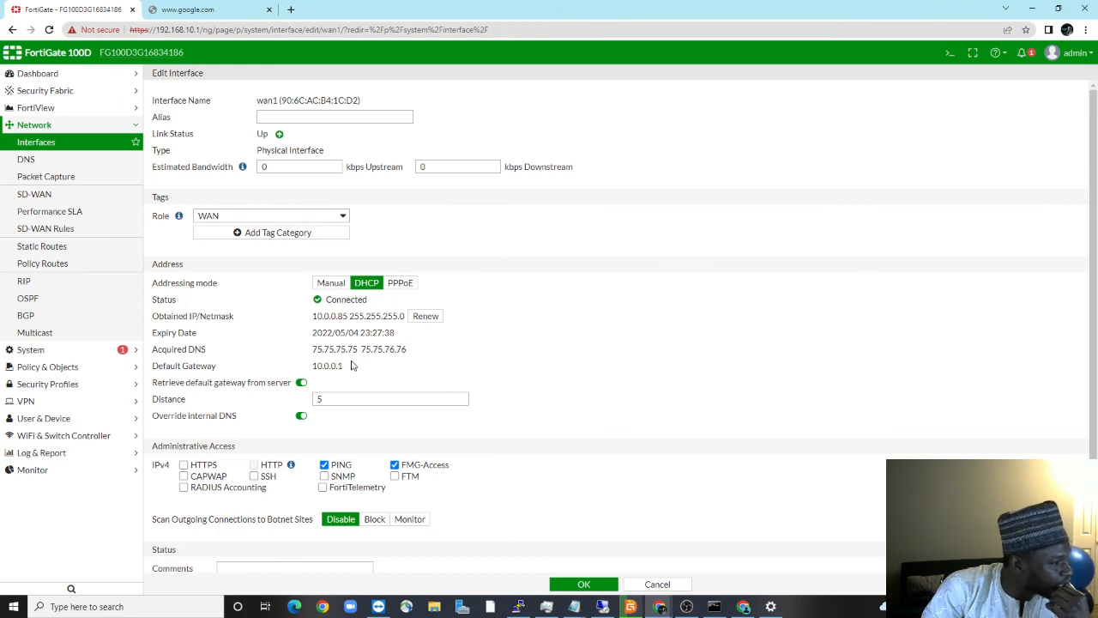
{"action": "left_click", "coordinate": [714, 606]}
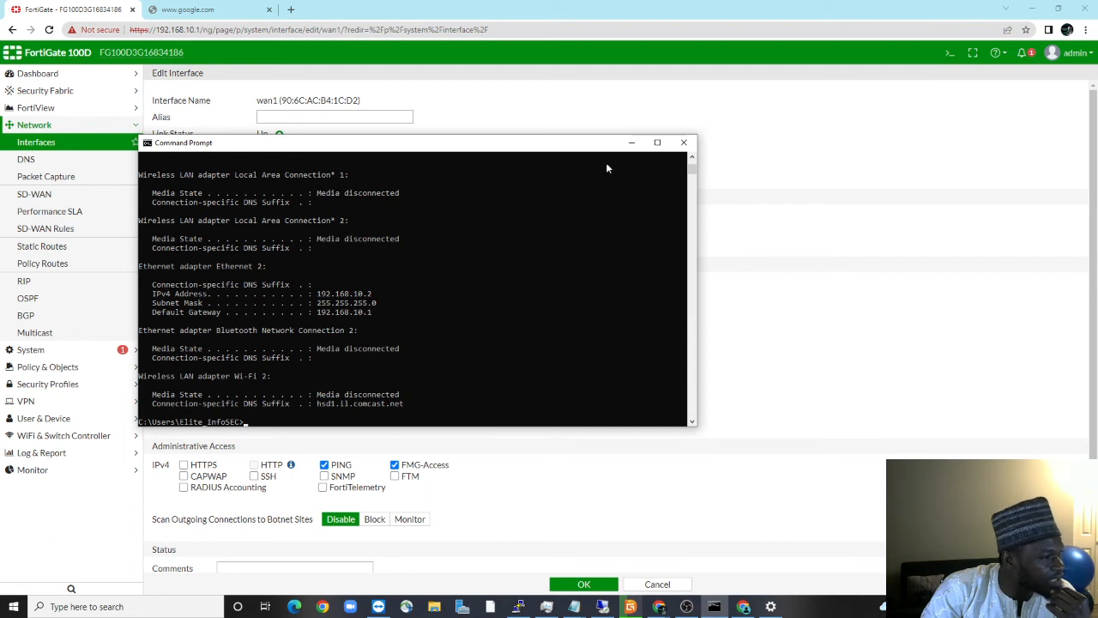
{"action": "left_click", "coordinate": [632, 143]}
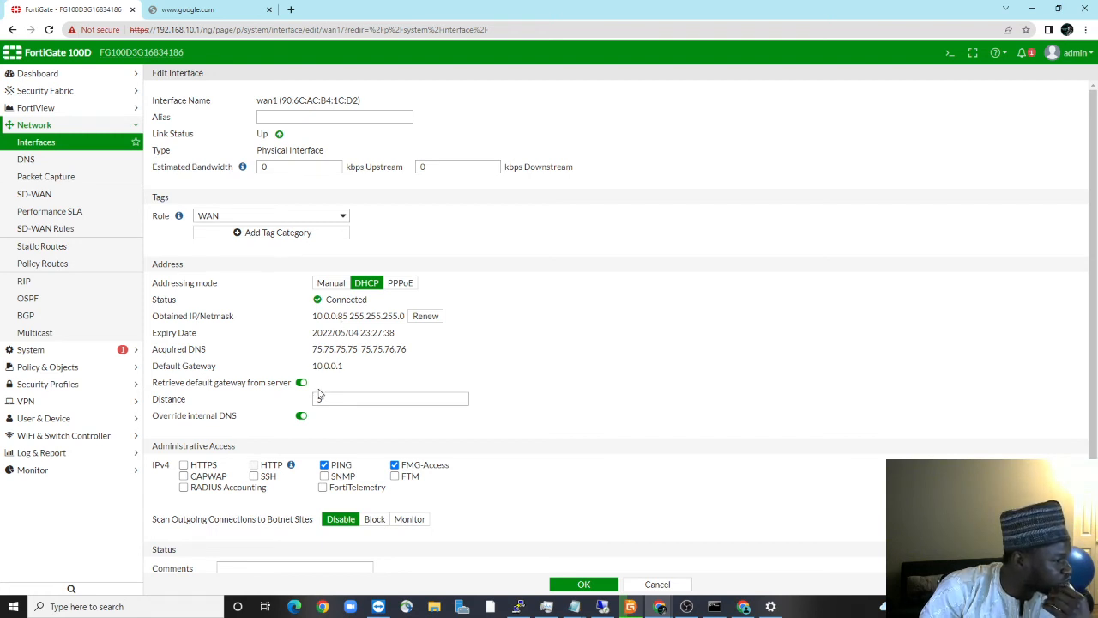
{"action": "scroll", "coordinate": [271, 457], "scroll_direction": "down", "scroll_amount": 1}
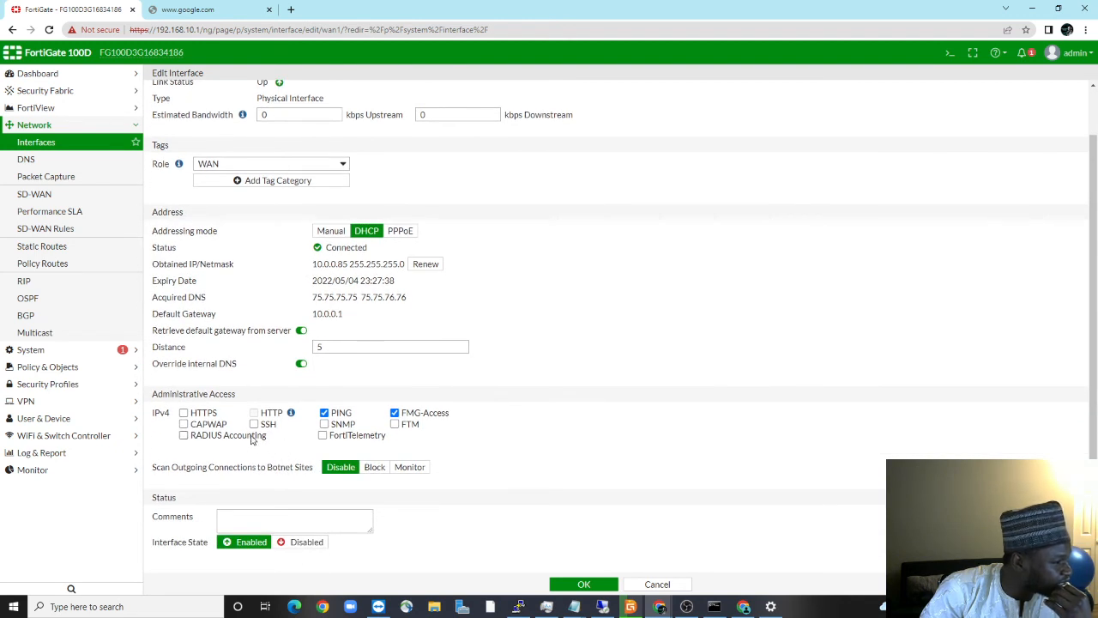
{"action": "left_click", "coordinate": [185, 414]}
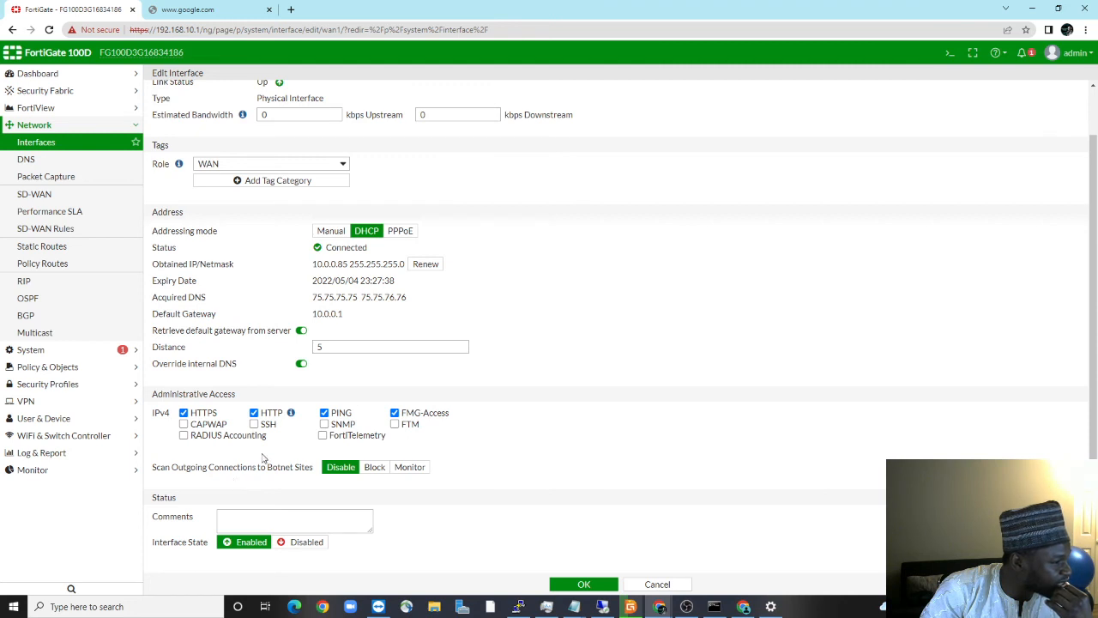
{"action": "left_click", "coordinate": [396, 424]}
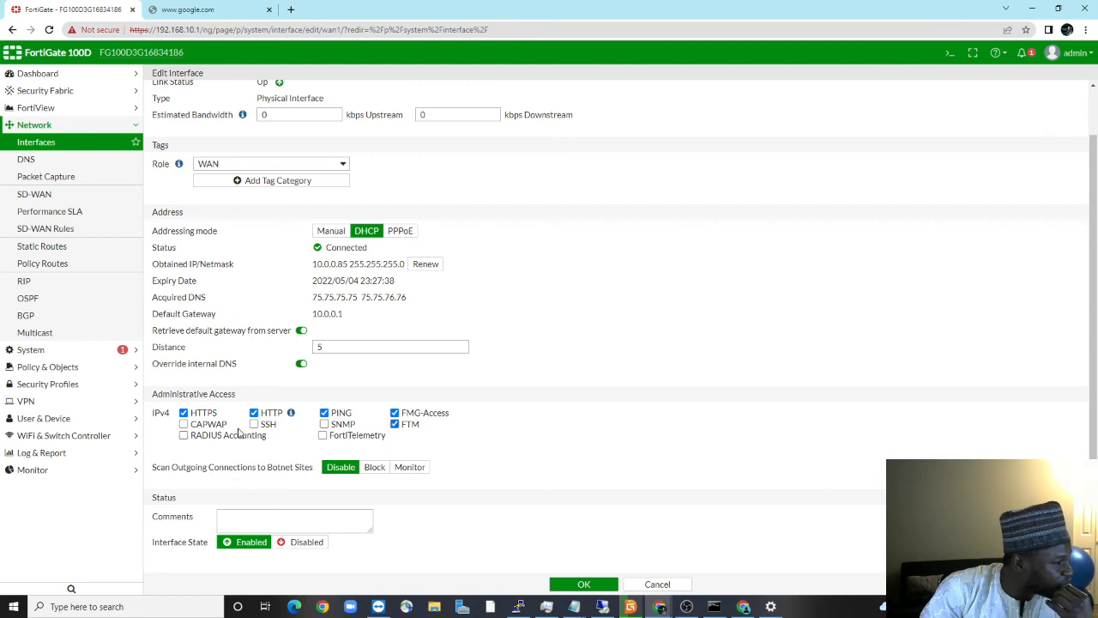
{"action": "left_click", "coordinate": [183, 424]}
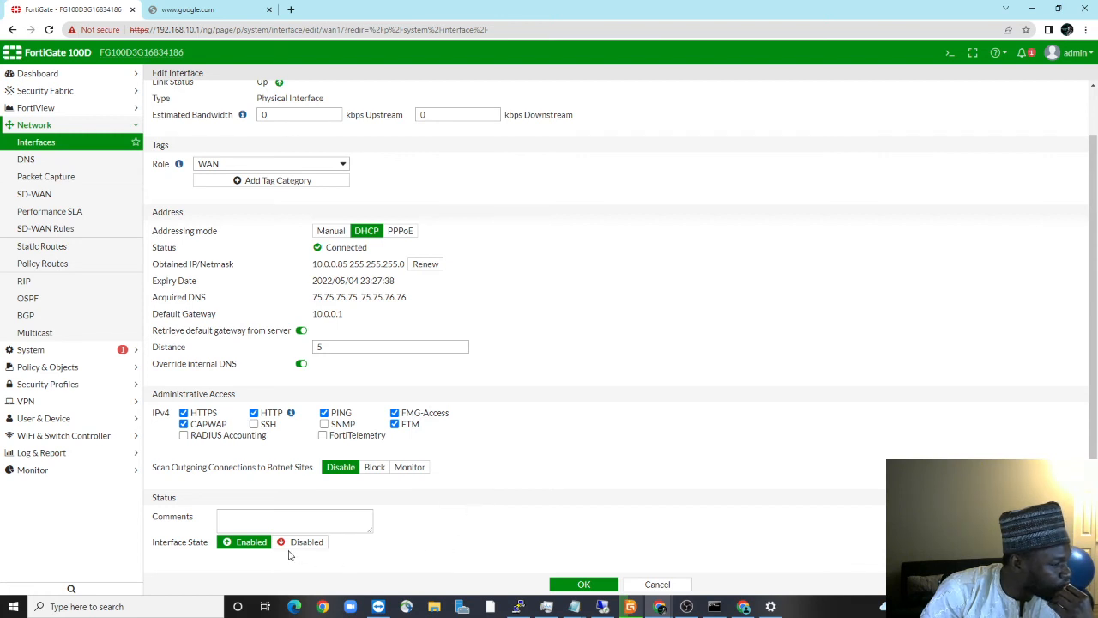
{"action": "left_click", "coordinate": [578, 583]}
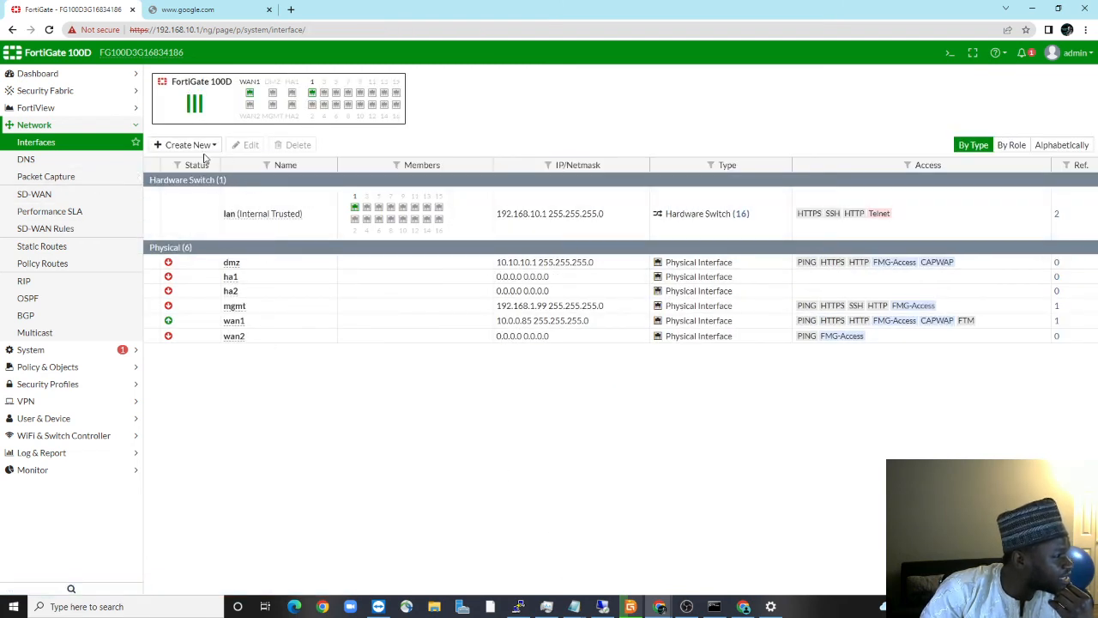
Set the lan interface's DHCP server DNS to Same as System DNS and save
{"action": "left_click", "coordinate": [259, 216]}
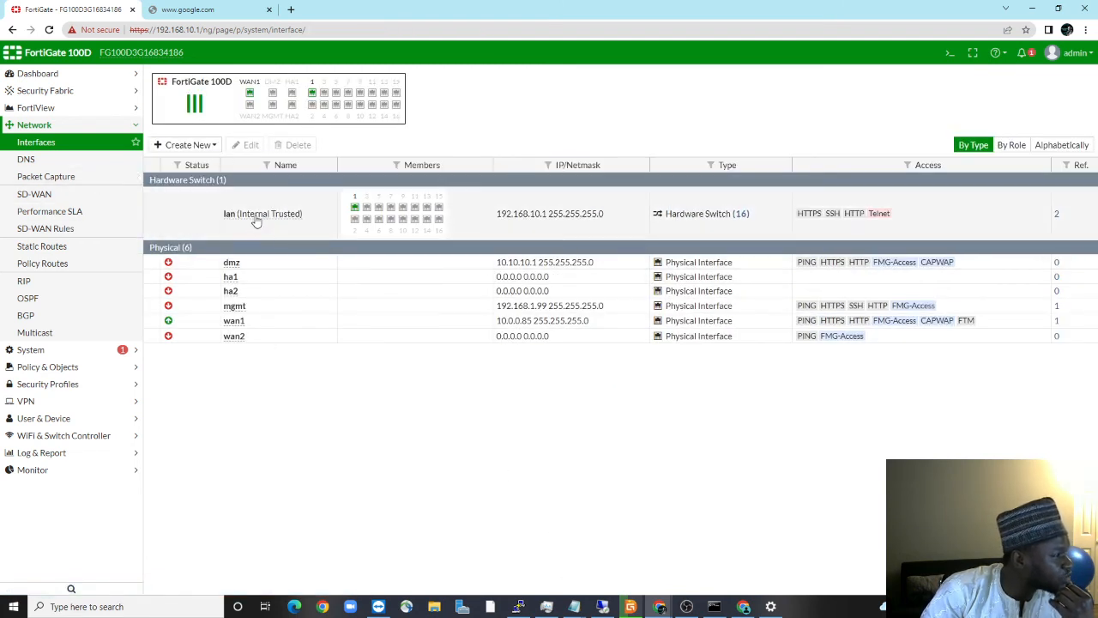
{"action": "left_click", "coordinate": [246, 145]}
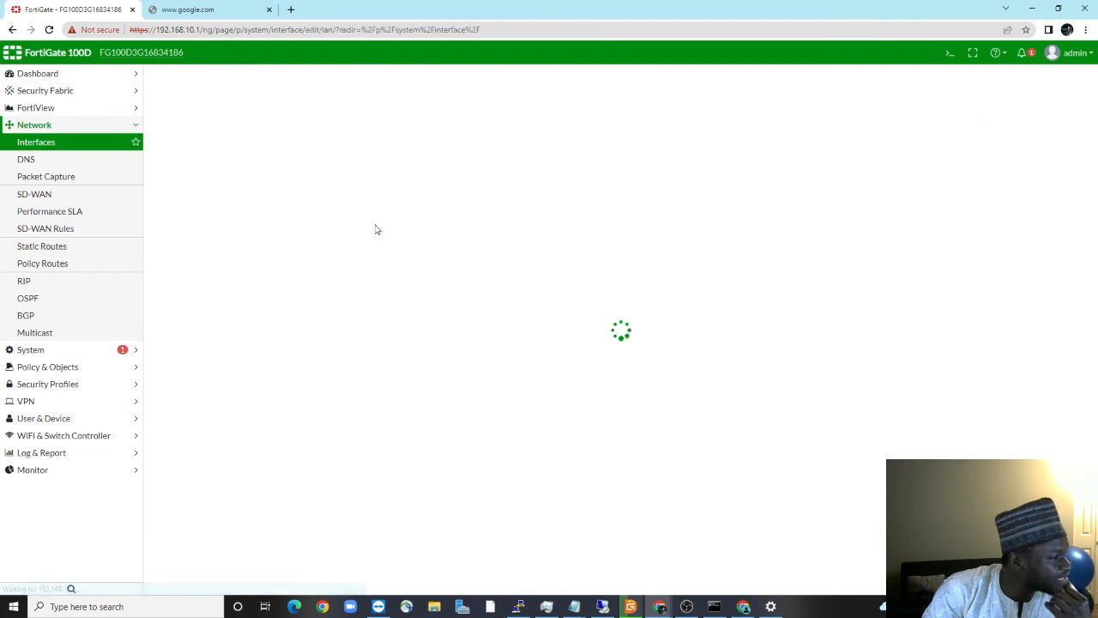
{"action": "left_click", "coordinate": [196, 9]}
{"action": "left_click", "coordinate": [49, 29]}
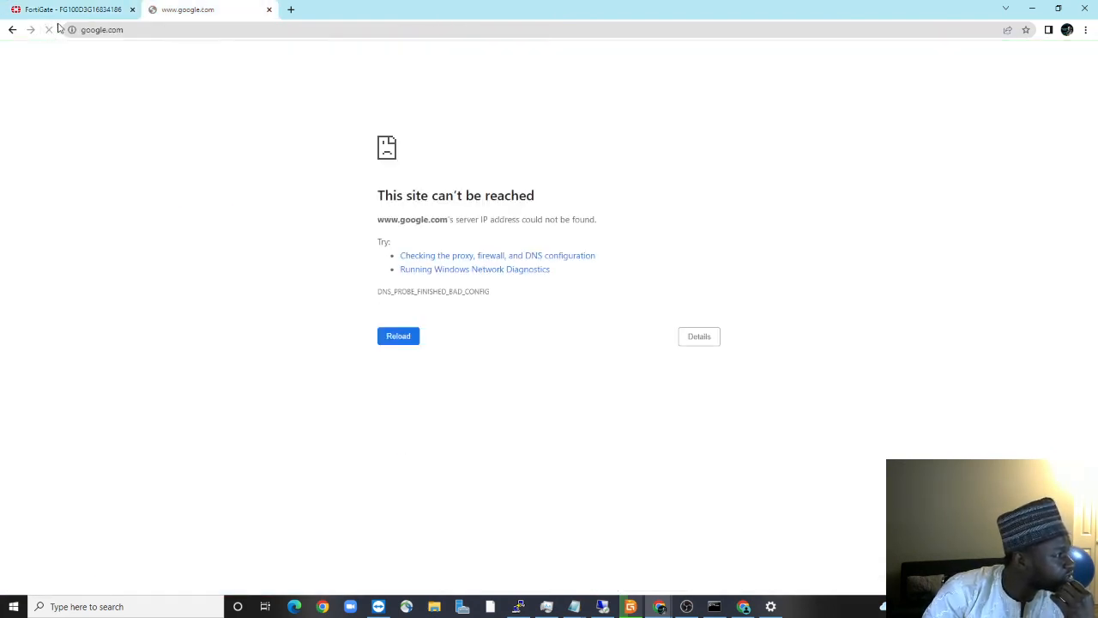
{"action": "left_click", "coordinate": [98, 10]}
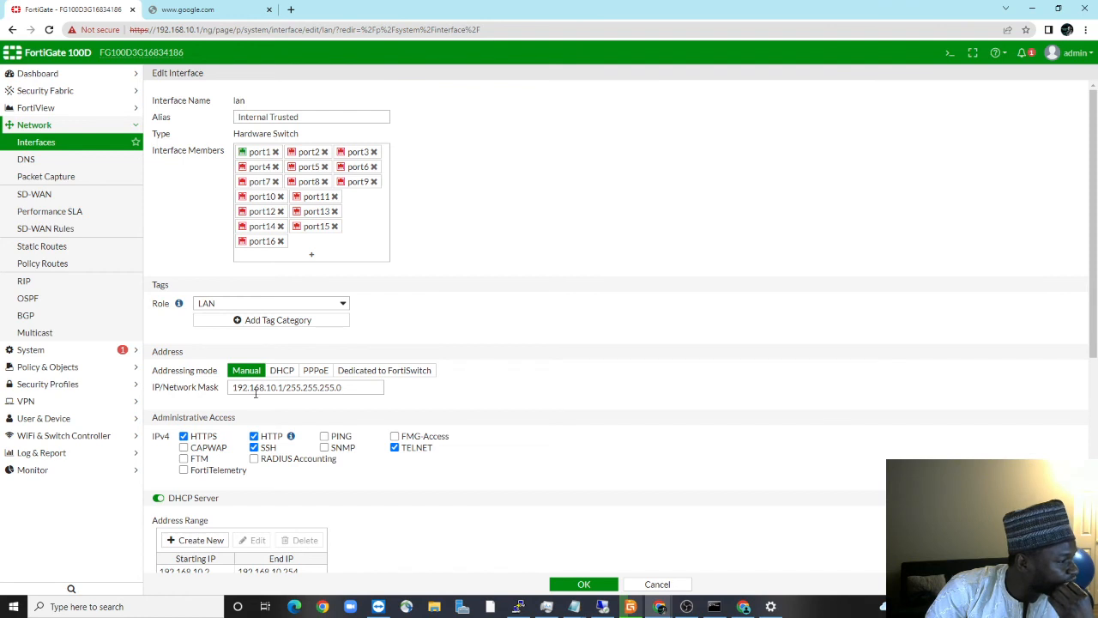
{"action": "scroll", "coordinate": [326, 395], "scroll_direction": "down", "scroll_amount": 2}
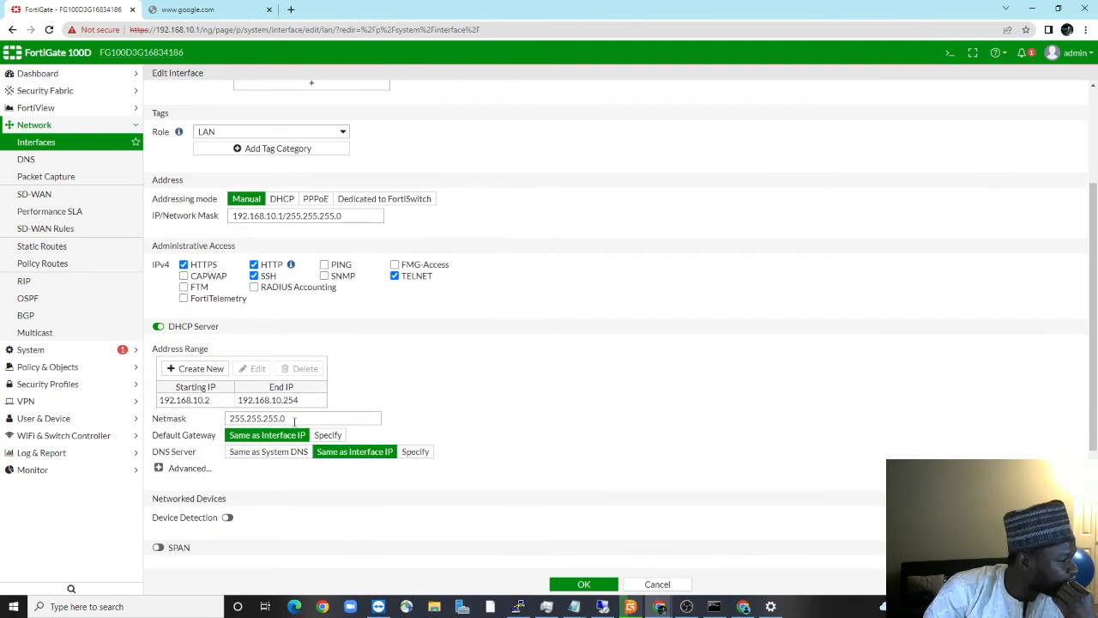
{"action": "left_click", "coordinate": [261, 455]}
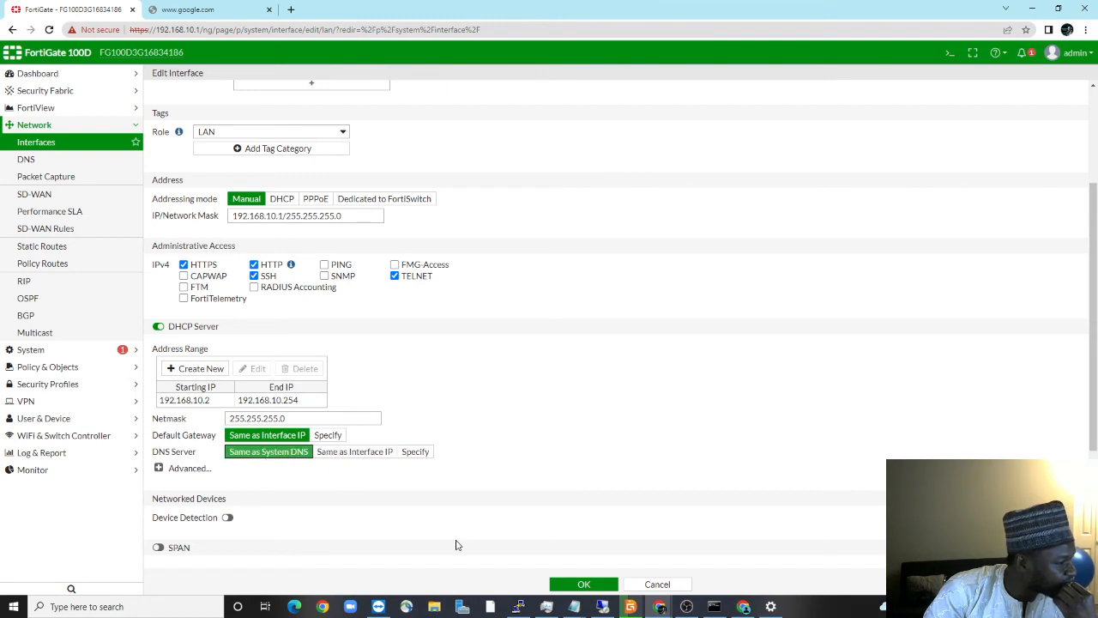
{"action": "left_click", "coordinate": [574, 584]}
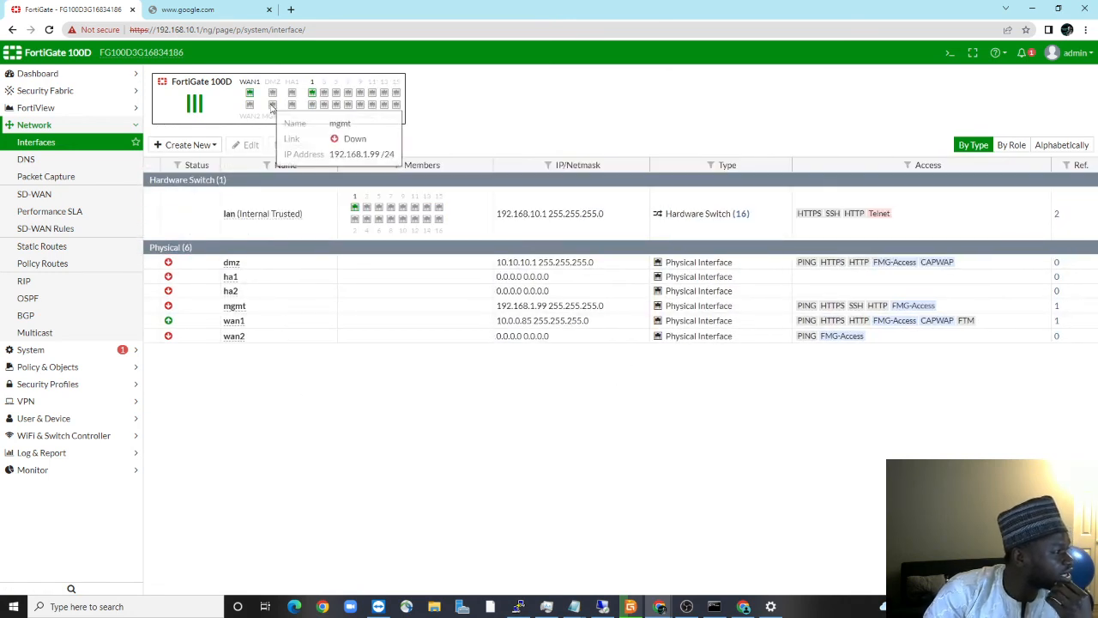
Retry loading Google in Chrome, then open the Windows network adapter list
{"action": "left_click", "coordinate": [220, 16]}
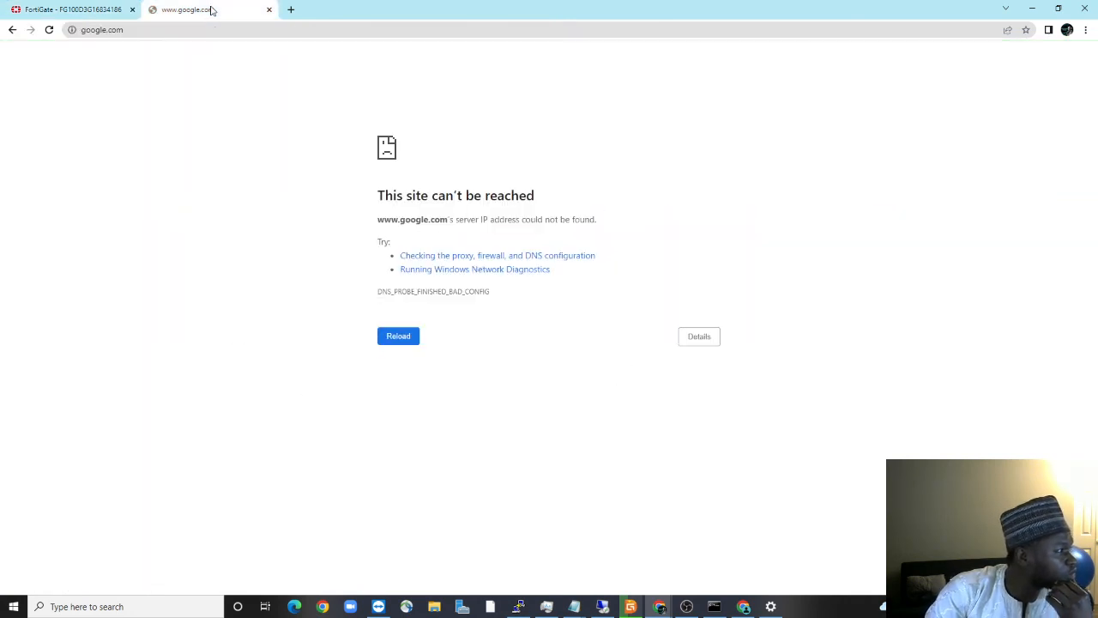
{"action": "left_click", "coordinate": [49, 29]}
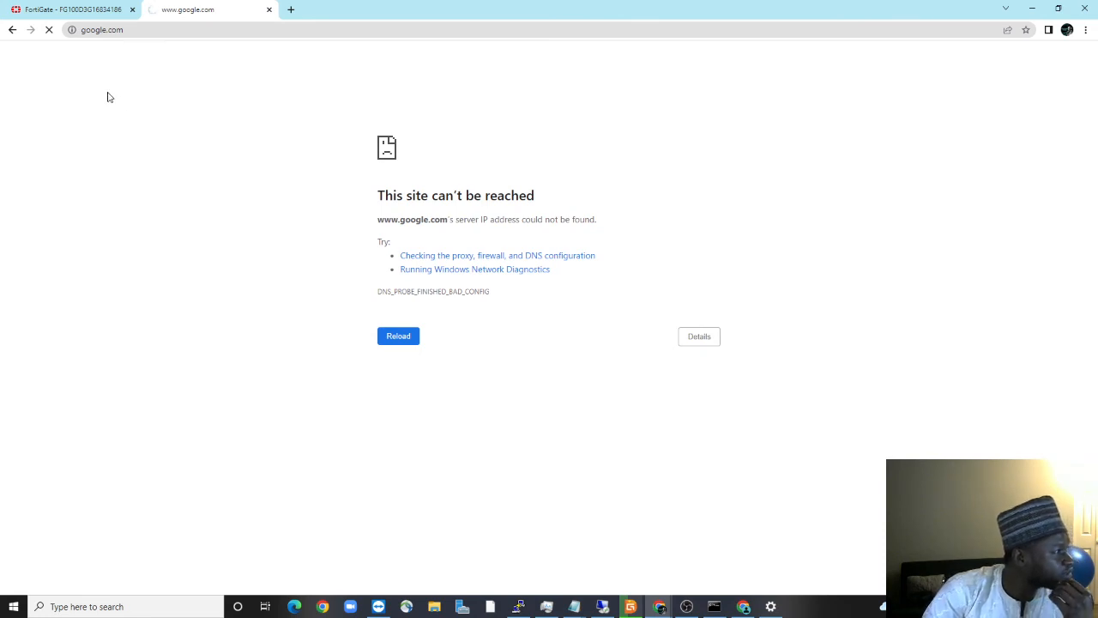
{"action": "left_click", "coordinate": [770, 608]}
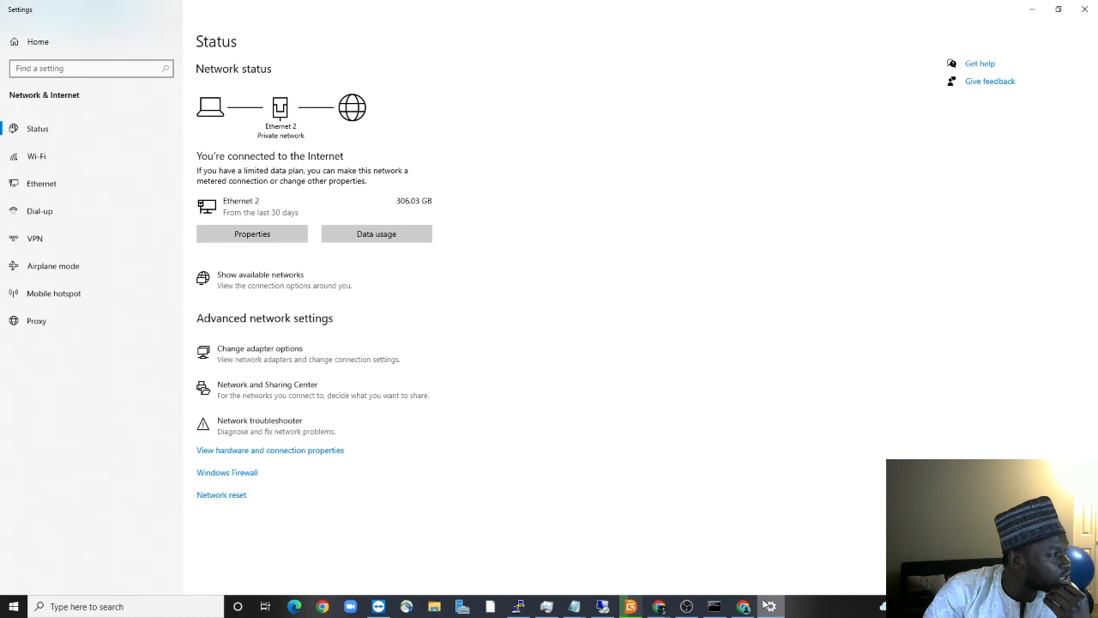
{"action": "left_click", "coordinate": [259, 350]}
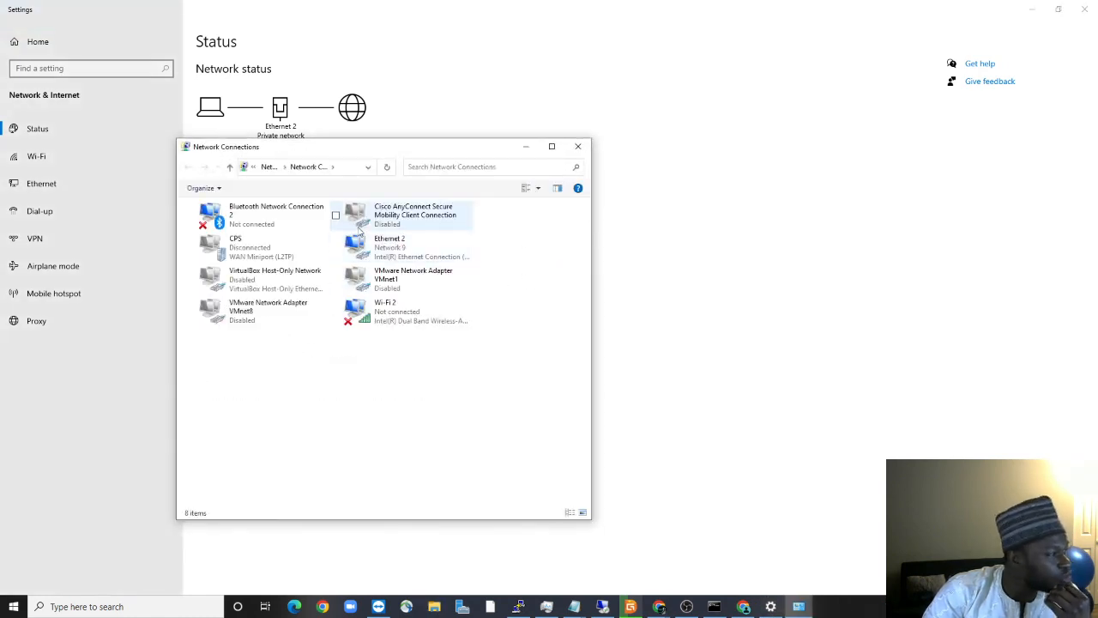
Disable and re-enable the Ethernet 2 adapter, then refresh the adapter list
{"action": "right_click", "coordinate": [402, 257]}
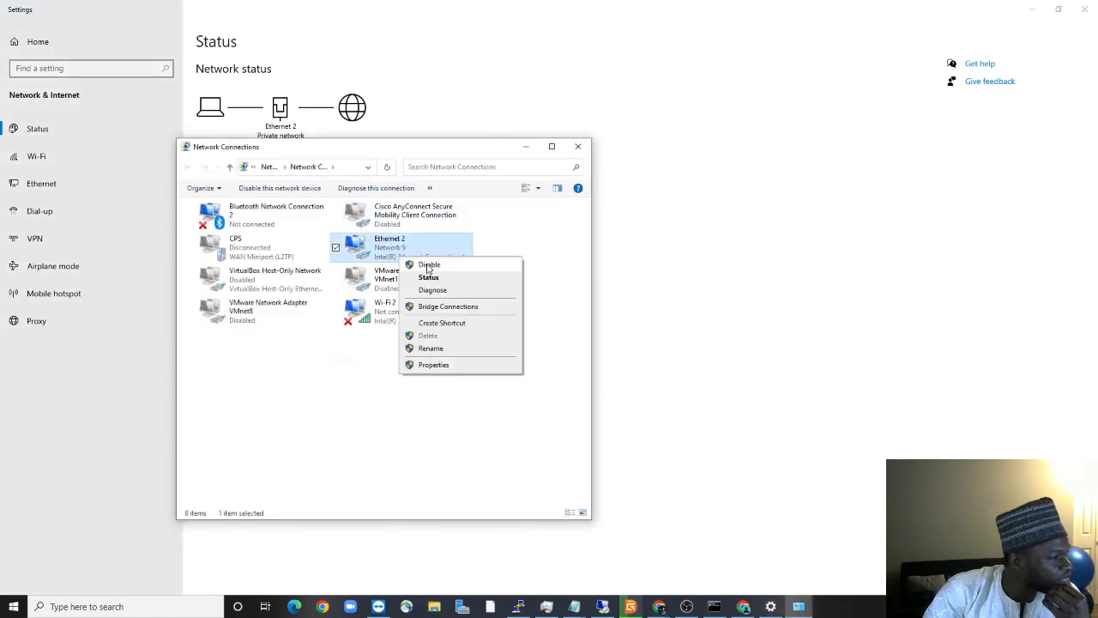
{"action": "left_click", "coordinate": [418, 264]}
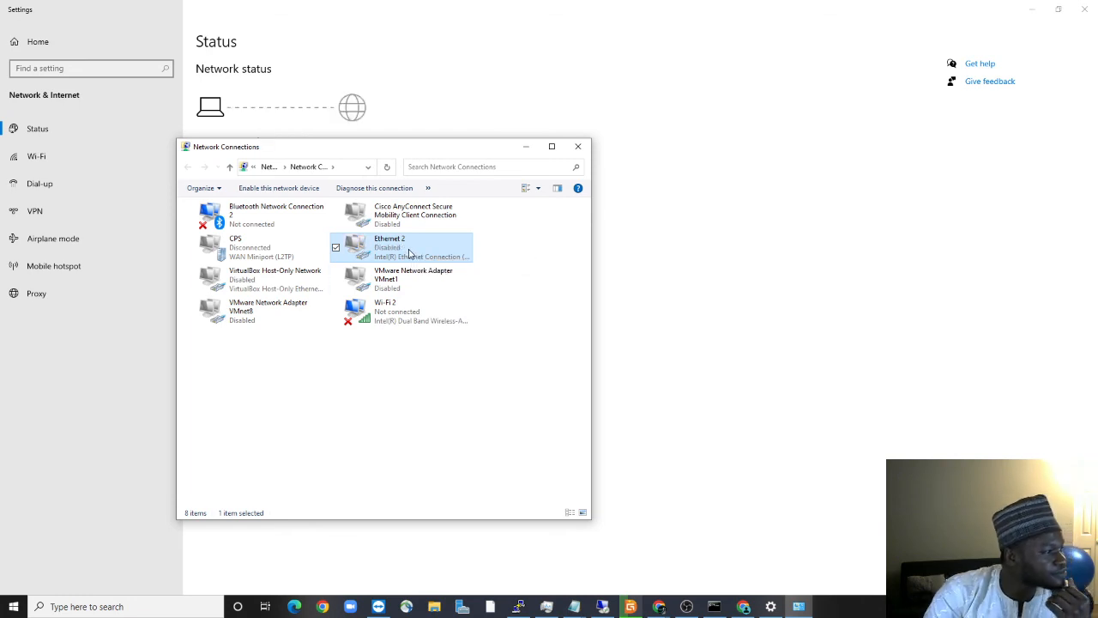
{"action": "right_click", "coordinate": [409, 251]}
{"action": "left_click", "coordinate": [434, 256]}
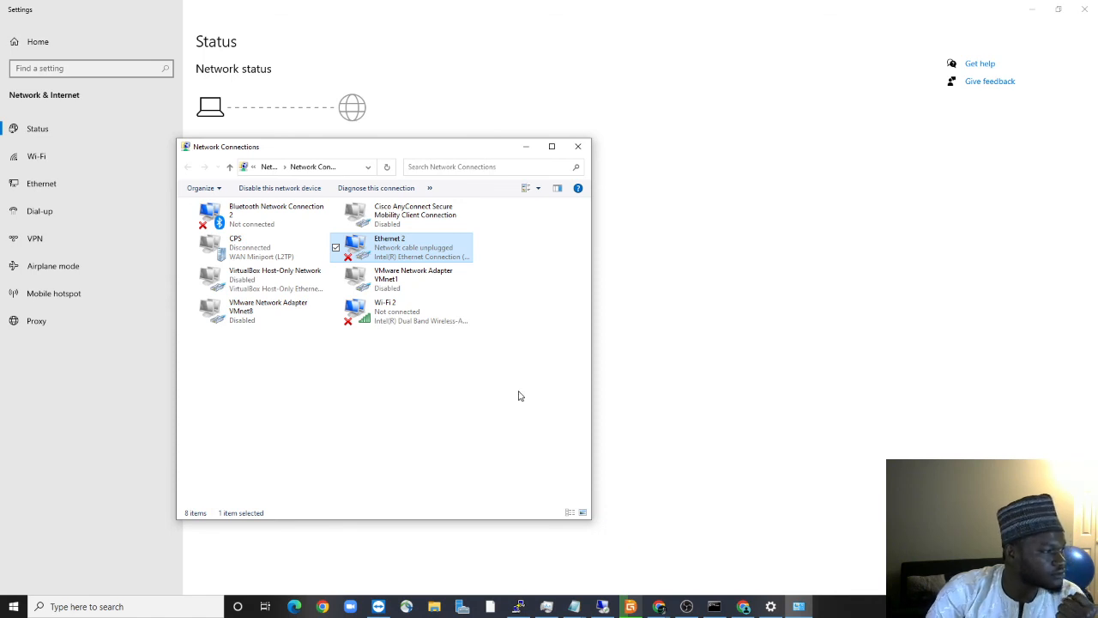
{"action": "right_click", "coordinate": [417, 245]}
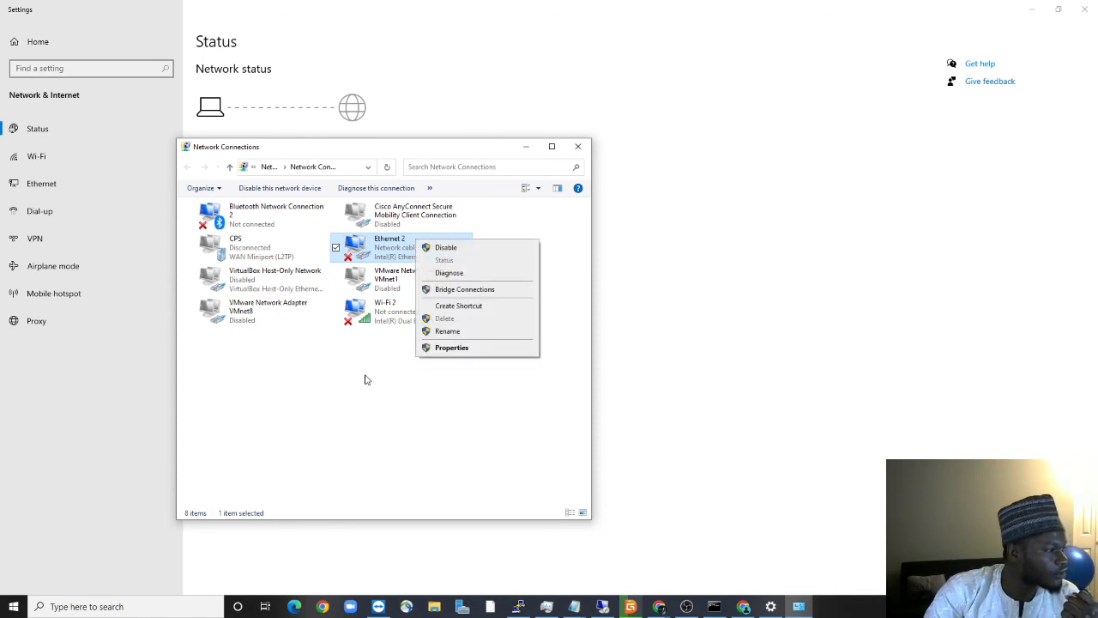
{"action": "left_click", "coordinate": [390, 357]}
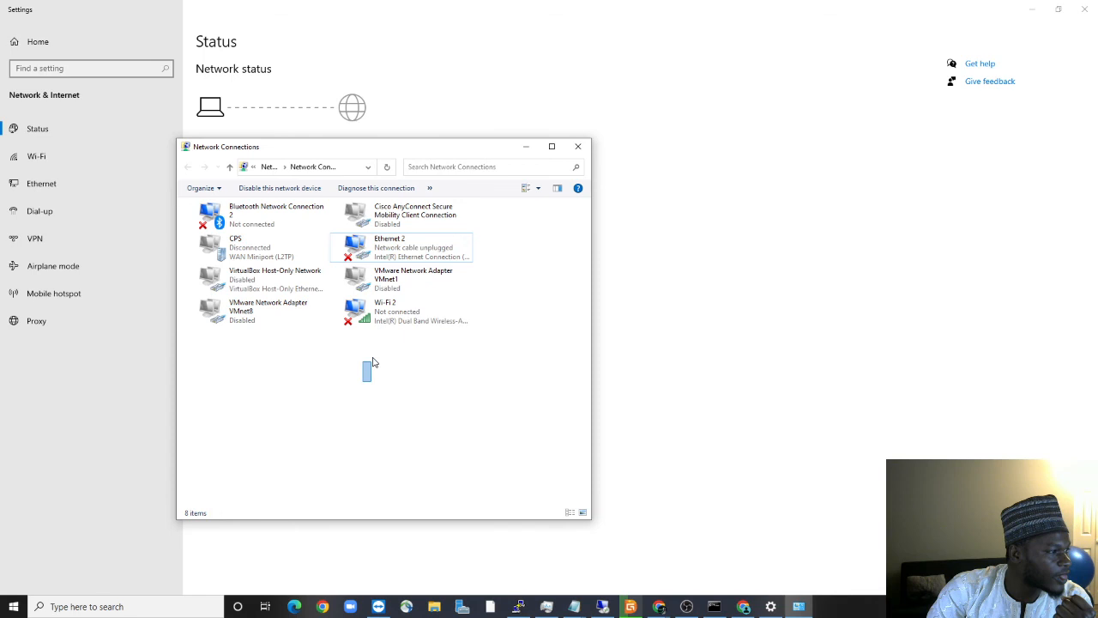
{"action": "left_click", "coordinate": [387, 166]}
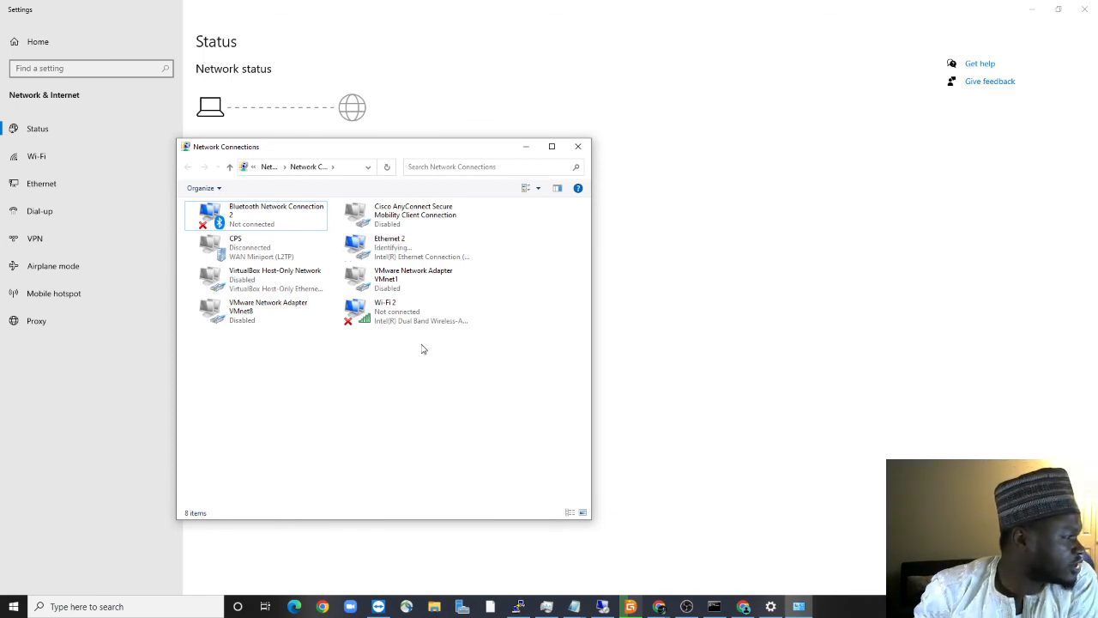
Confirm Ethernet 2 has IP 192.168.10.2 and DNS 75.75.75.75, then close the adapter windows
{"action": "right_click", "coordinate": [401, 257]}
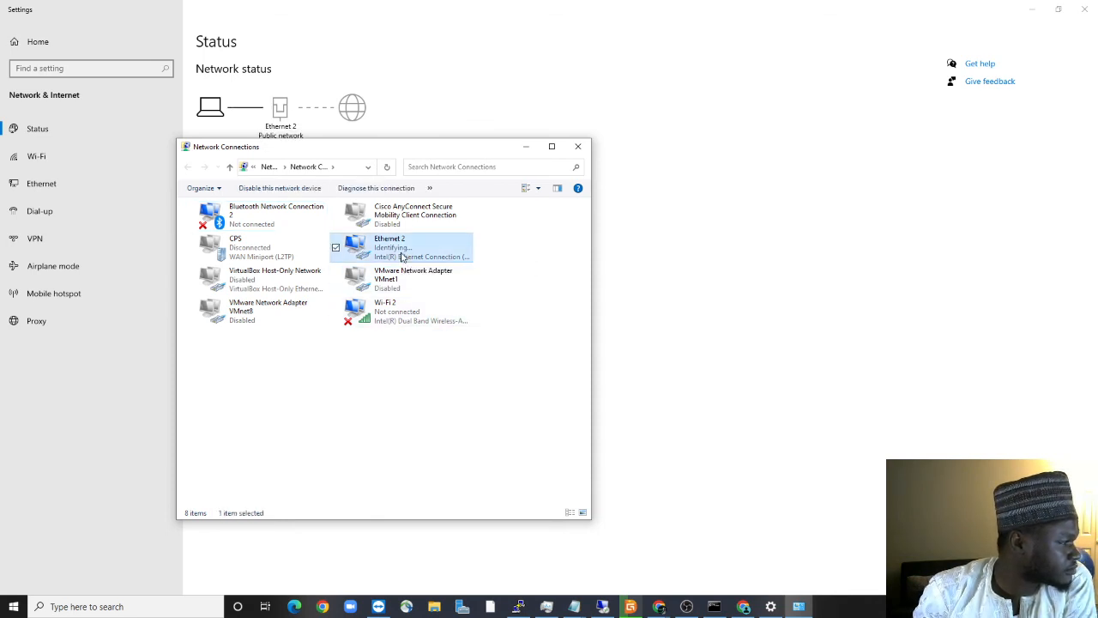
{"action": "left_click", "coordinate": [430, 273]}
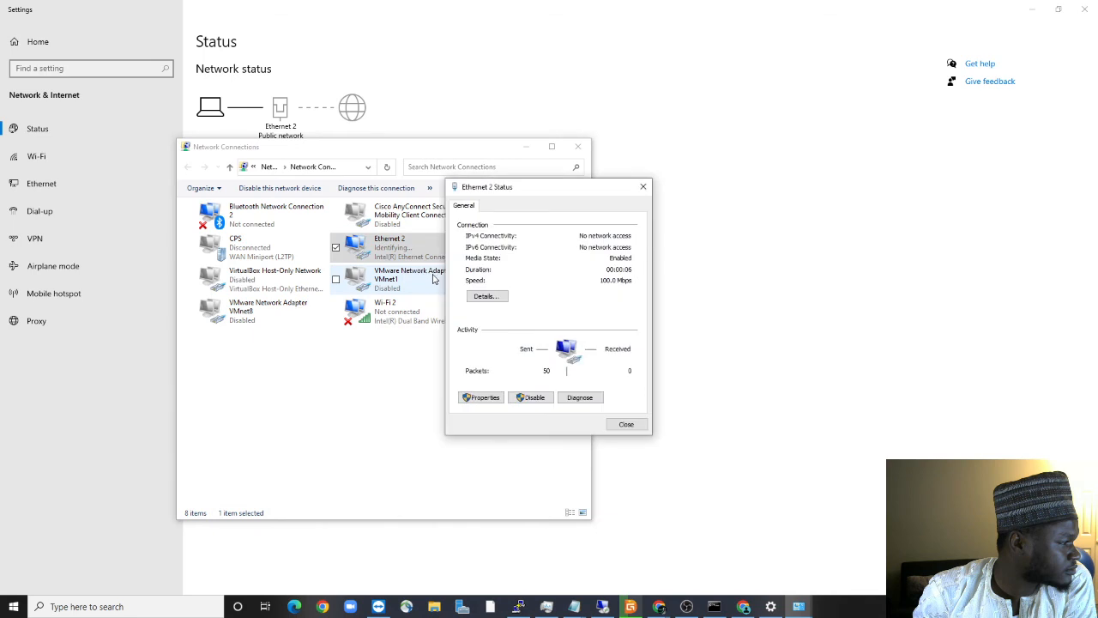
{"action": "left_click", "coordinate": [487, 298]}
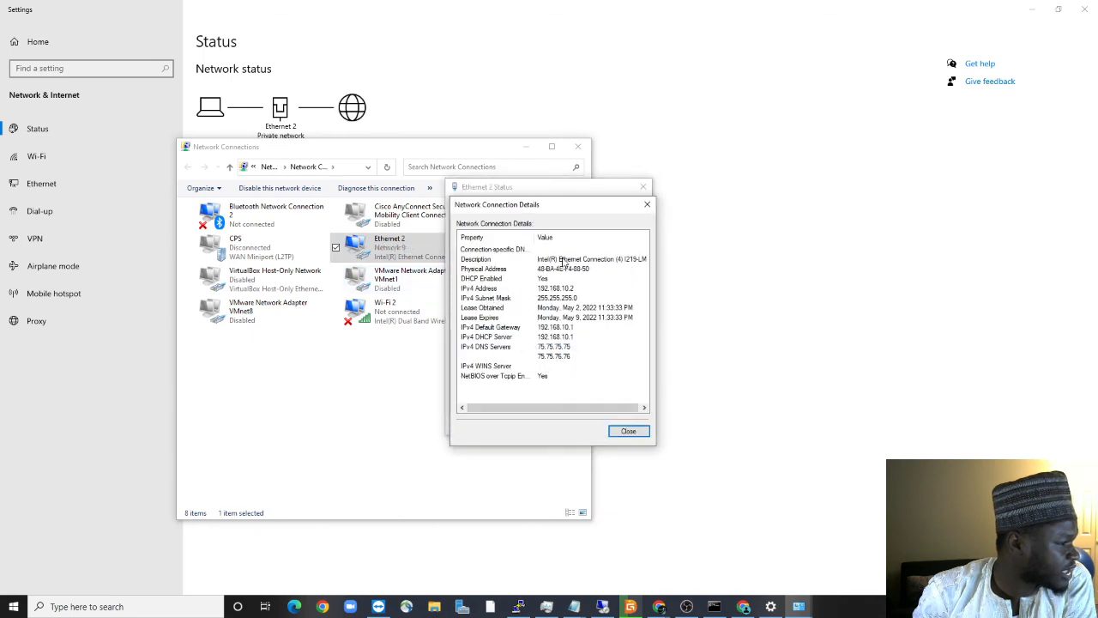
{"action": "left_click", "coordinate": [629, 430]}
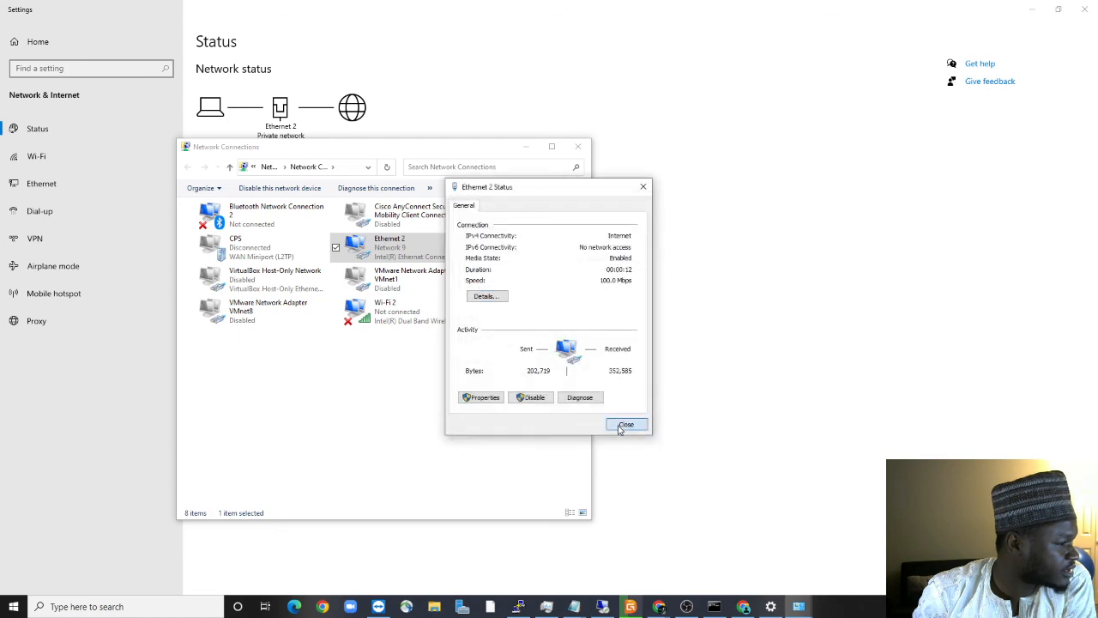
{"action": "left_click", "coordinate": [624, 425]}
{"action": "left_click", "coordinate": [577, 146]}
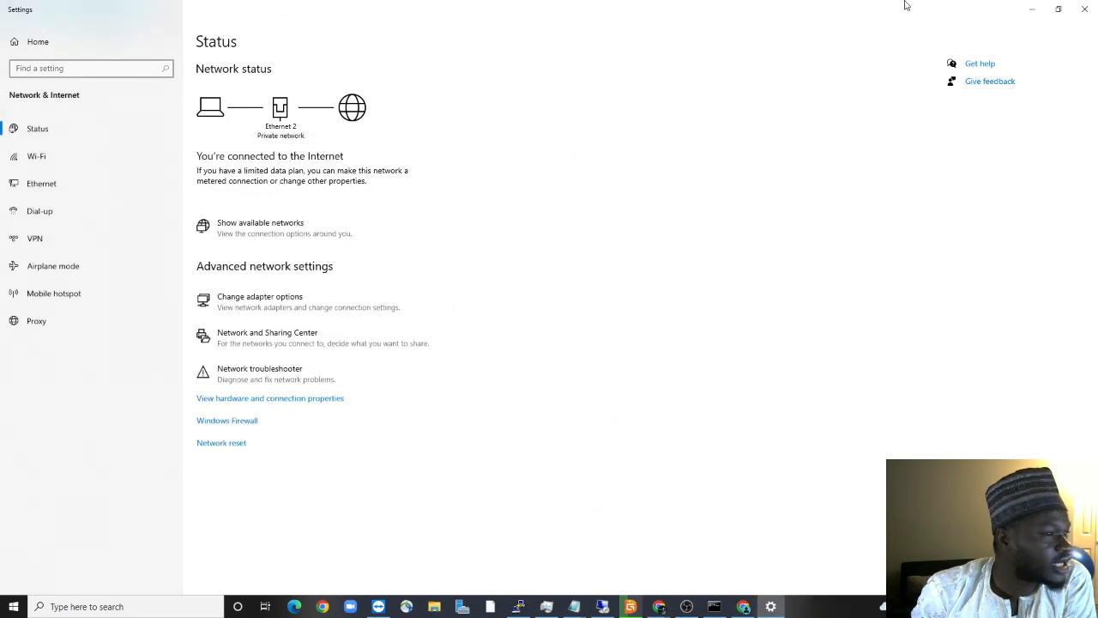
{"action": "left_click", "coordinate": [1057, 8]}
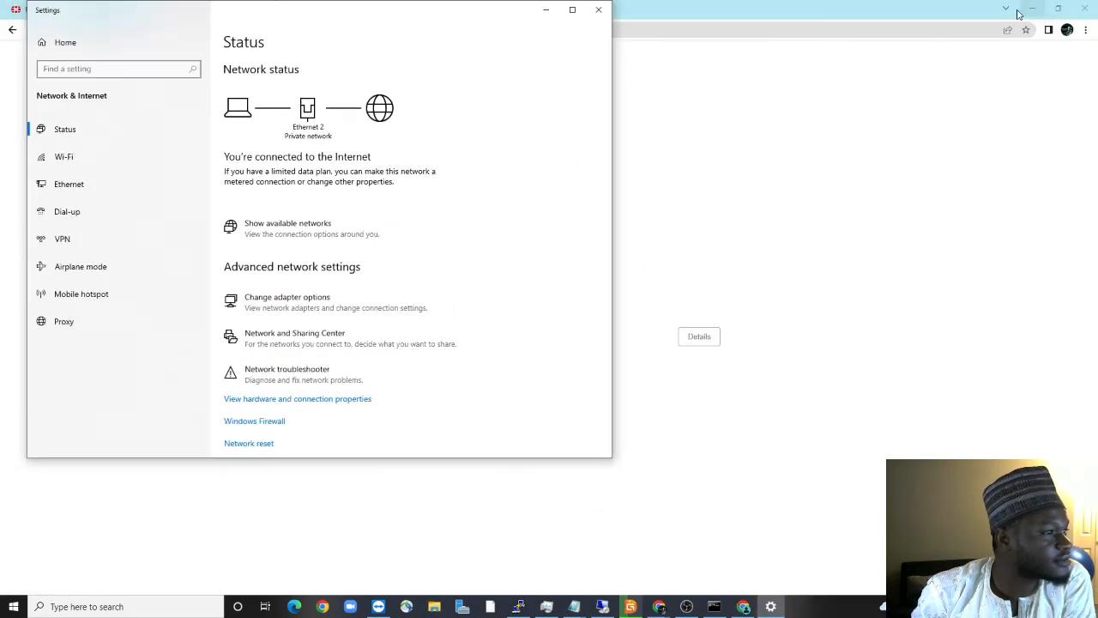
Reload Google in Chrome, then reopen the FortiGate lan interface editor at its DHCP Server section
{"action": "left_click", "coordinate": [545, 10]}
{"action": "left_click", "coordinate": [49, 29]}
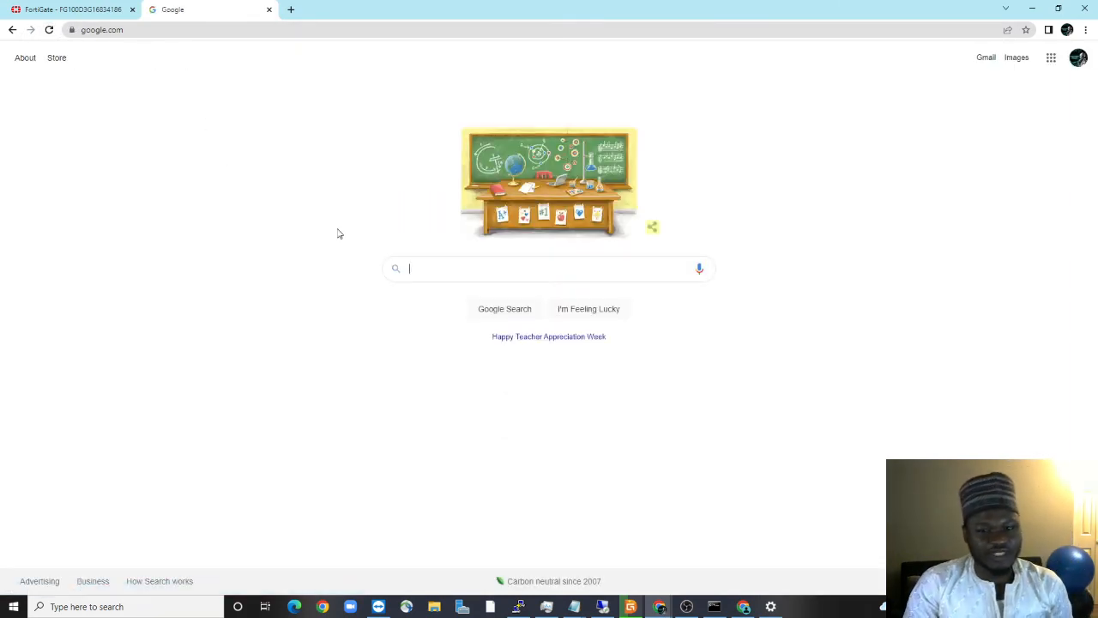
{"action": "left_click", "coordinate": [64, 10]}
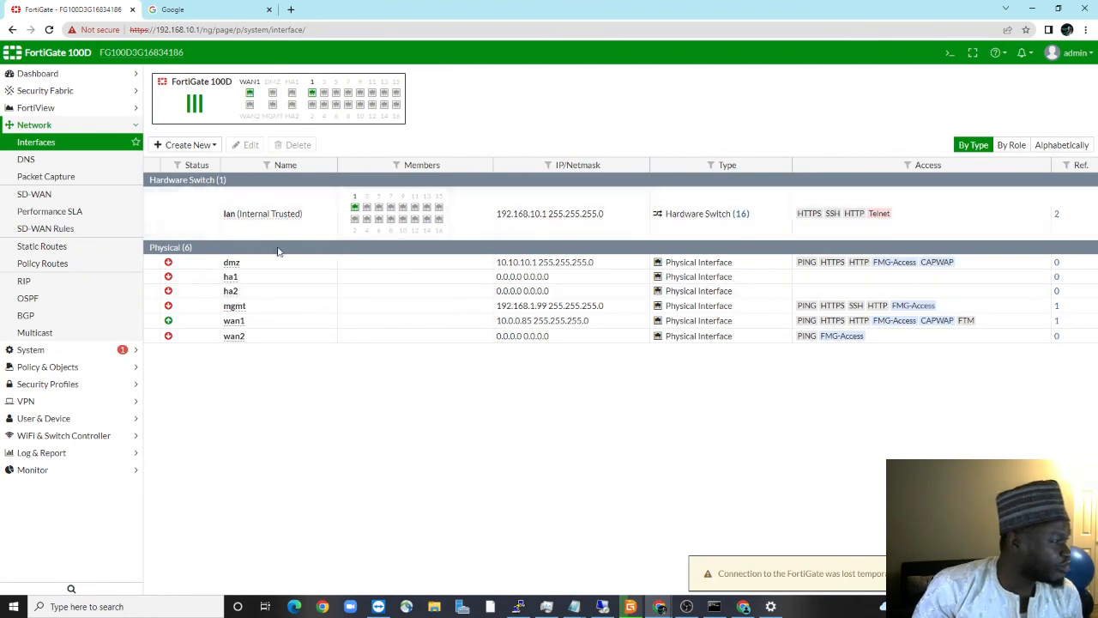
{"action": "left_click", "coordinate": [260, 217]}
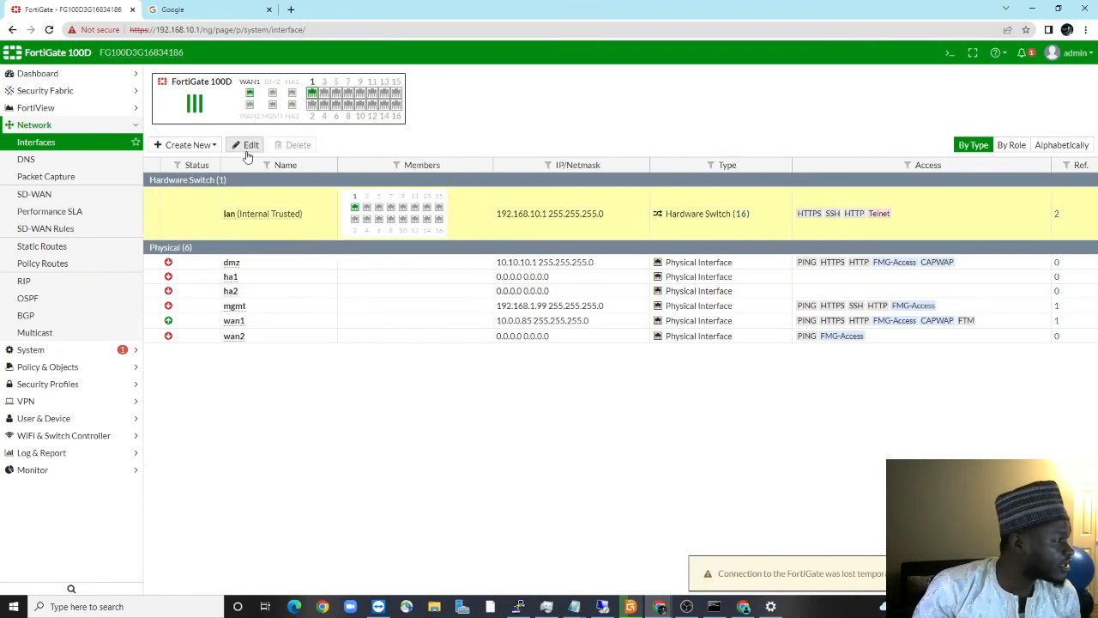
{"action": "left_click", "coordinate": [247, 145]}
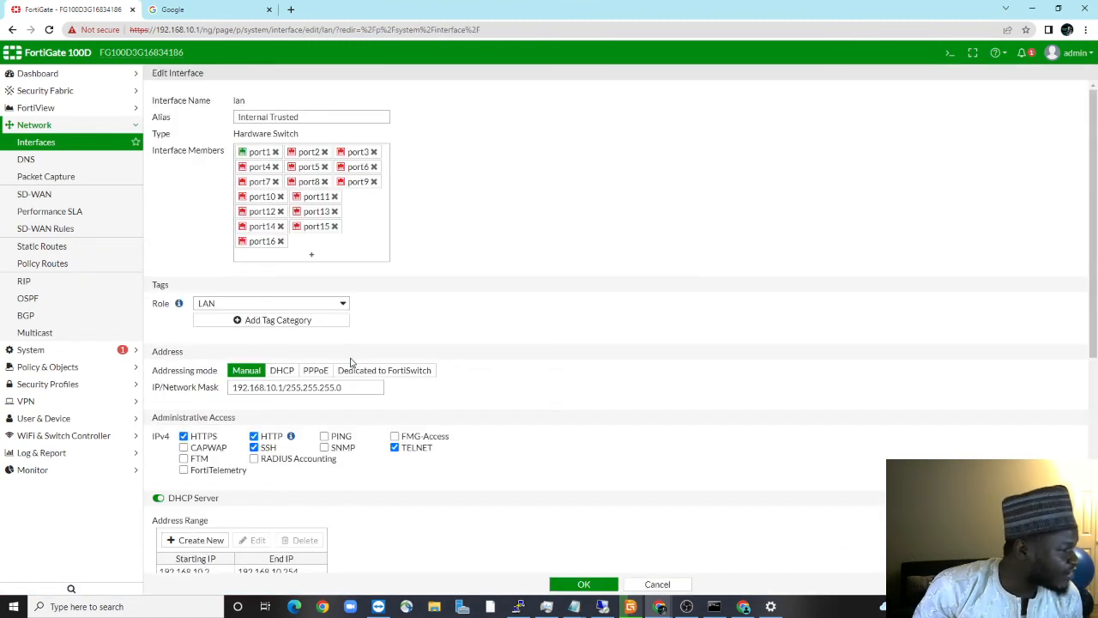
{"action": "scroll", "coordinate": [291, 354], "scroll_direction": "down", "scroll_amount": 2}
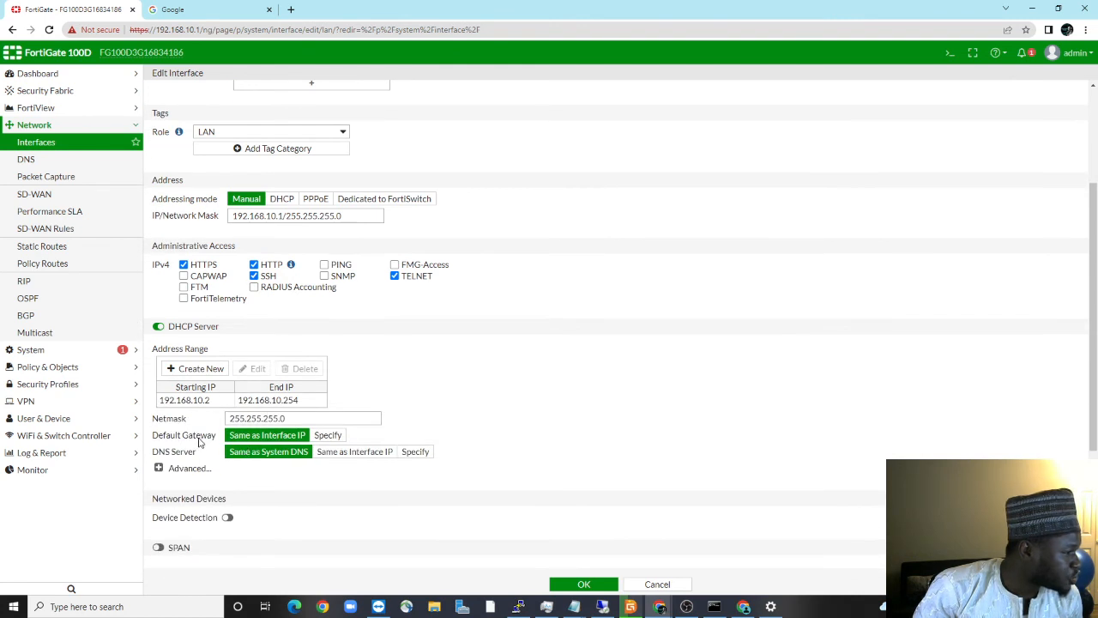
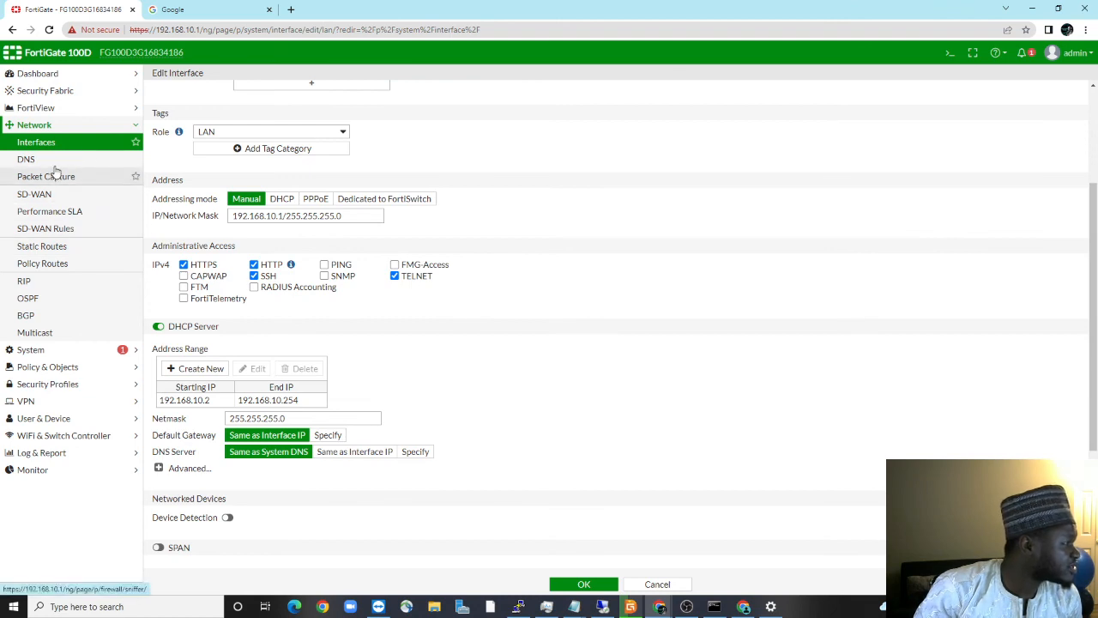
Open Ethernet 2's connection details and check its 192.168.10.2 lease and 75.75.75.75 DNS
{"action": "left_click", "coordinate": [771, 607]}
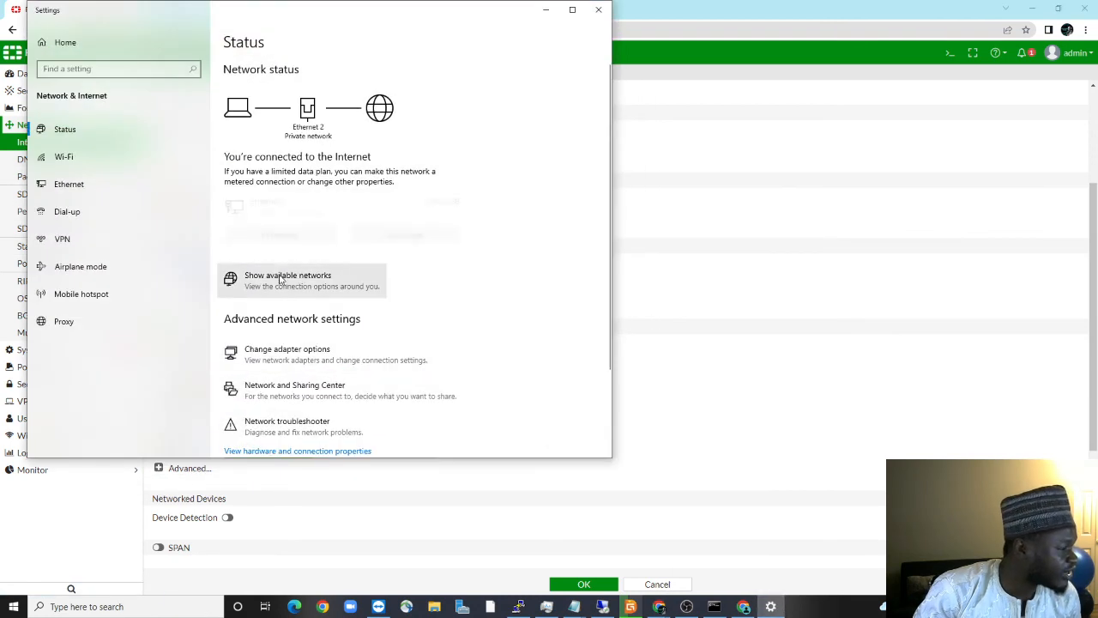
{"action": "left_click", "coordinate": [297, 354]}
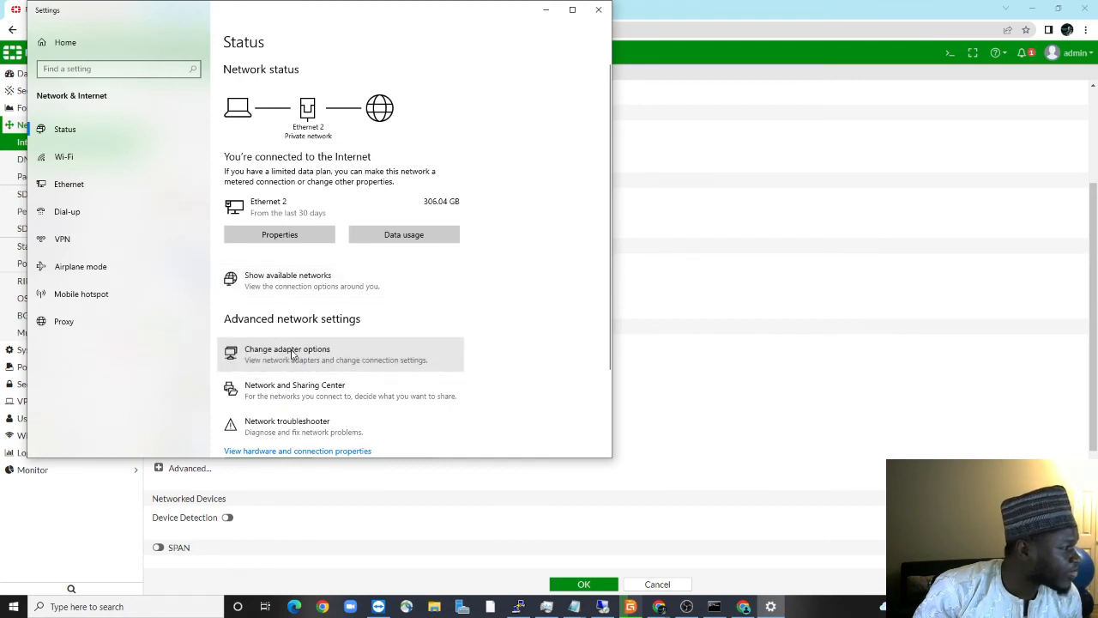
{"action": "right_click", "coordinate": [398, 243]}
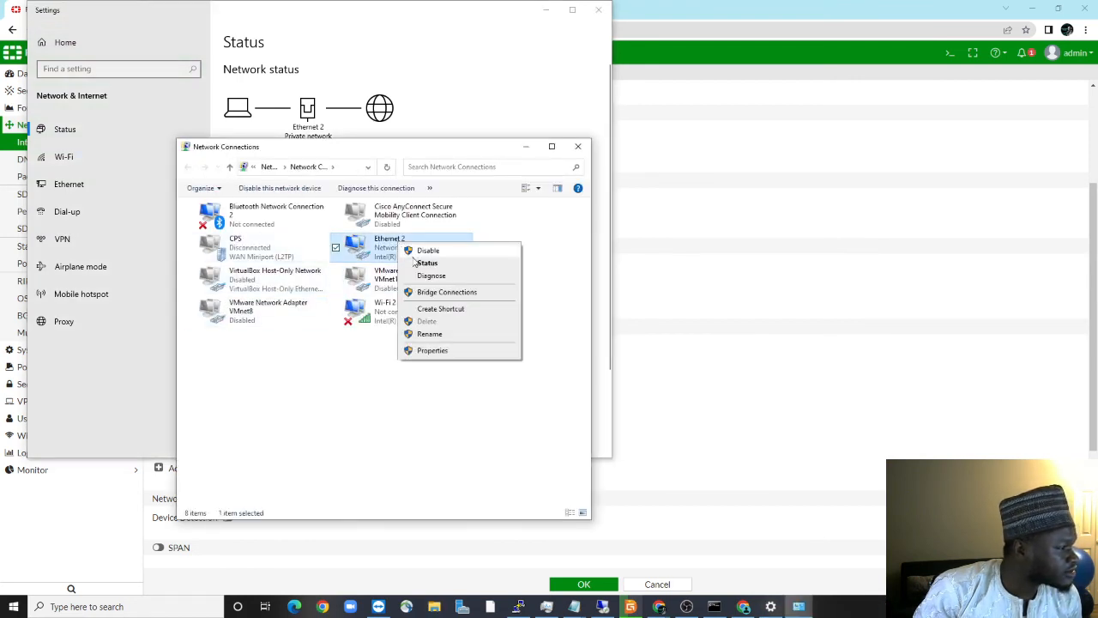
{"action": "left_click", "coordinate": [422, 261]}
{"action": "left_click", "coordinate": [486, 296]}
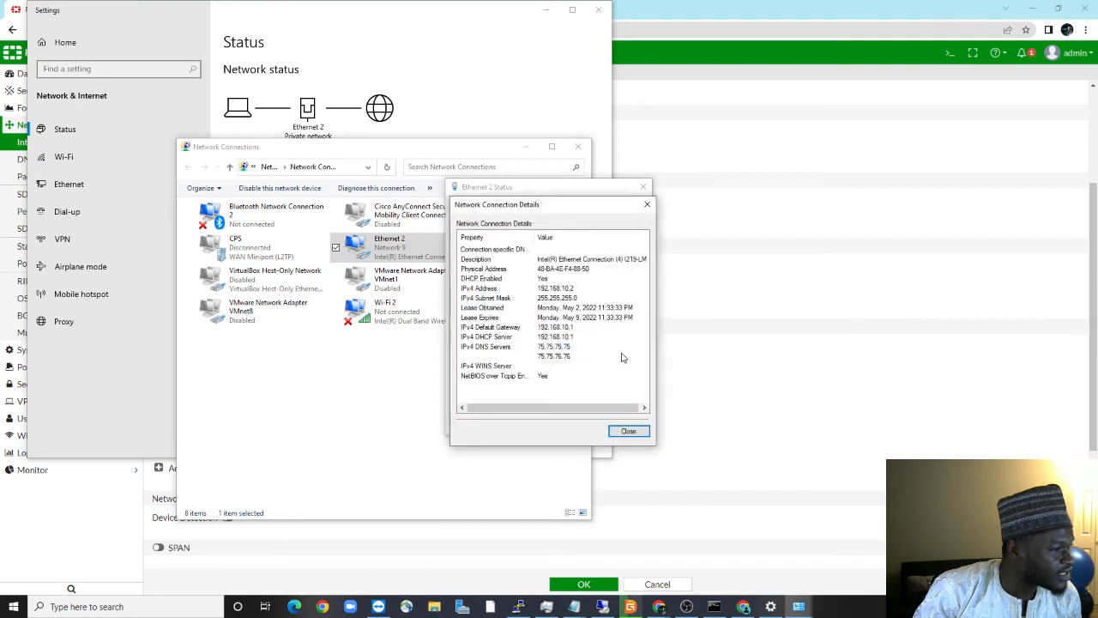
{"action": "left_click", "coordinate": [573, 366]}
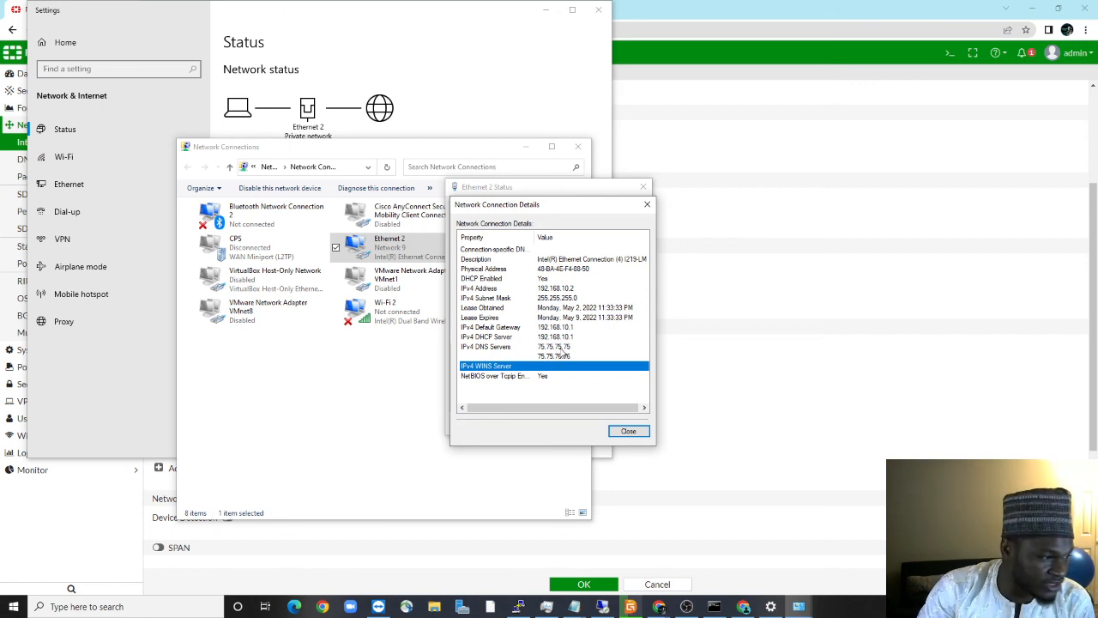
Close the details, status and network connections windows and minimize Settings
{"action": "left_click", "coordinate": [612, 434]}
{"action": "left_click", "coordinate": [621, 427]}
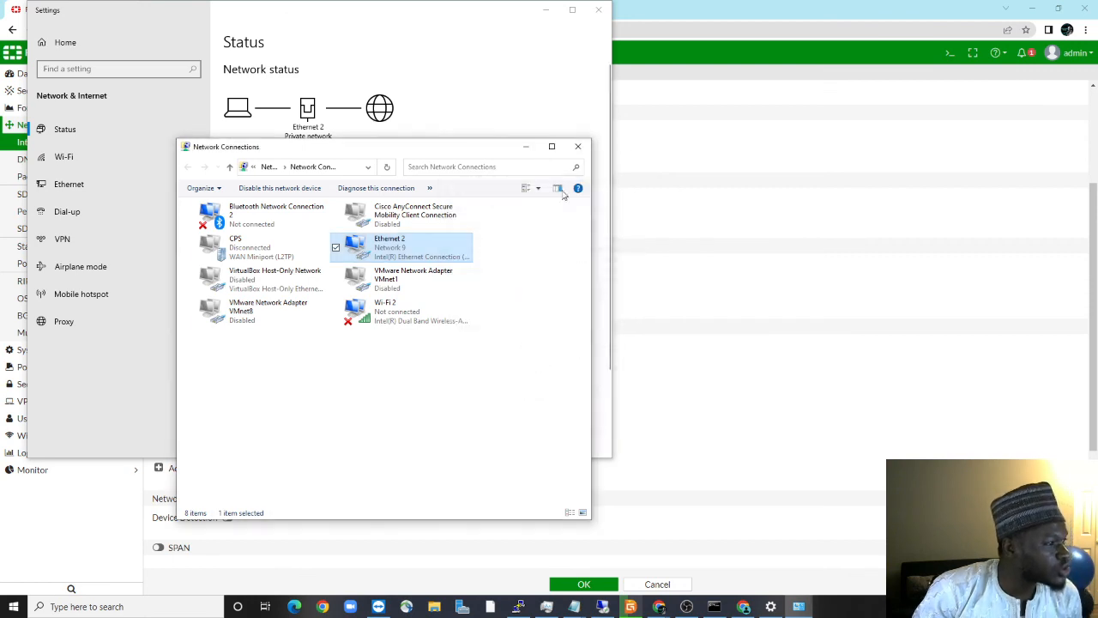
{"action": "left_click", "coordinate": [577, 146]}
{"action": "left_click", "coordinate": [545, 10]}
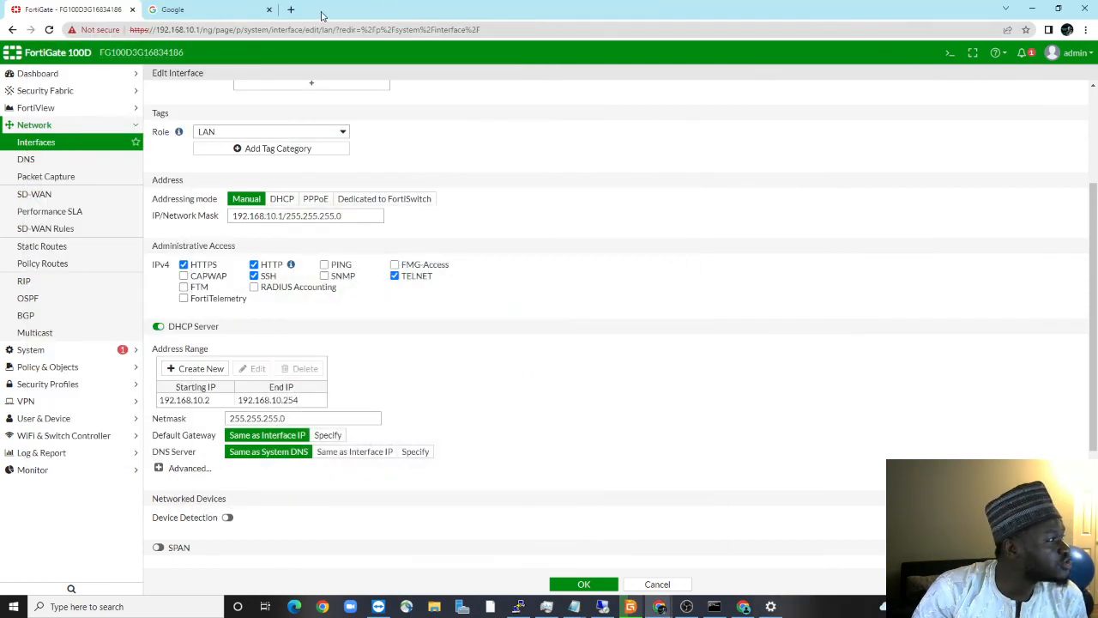
Load YouTube in the Google tab, view the account menu, then return to the FortiGate tab
{"action": "left_click", "coordinate": [206, 10]}
{"action": "left_click", "coordinate": [226, 29]}
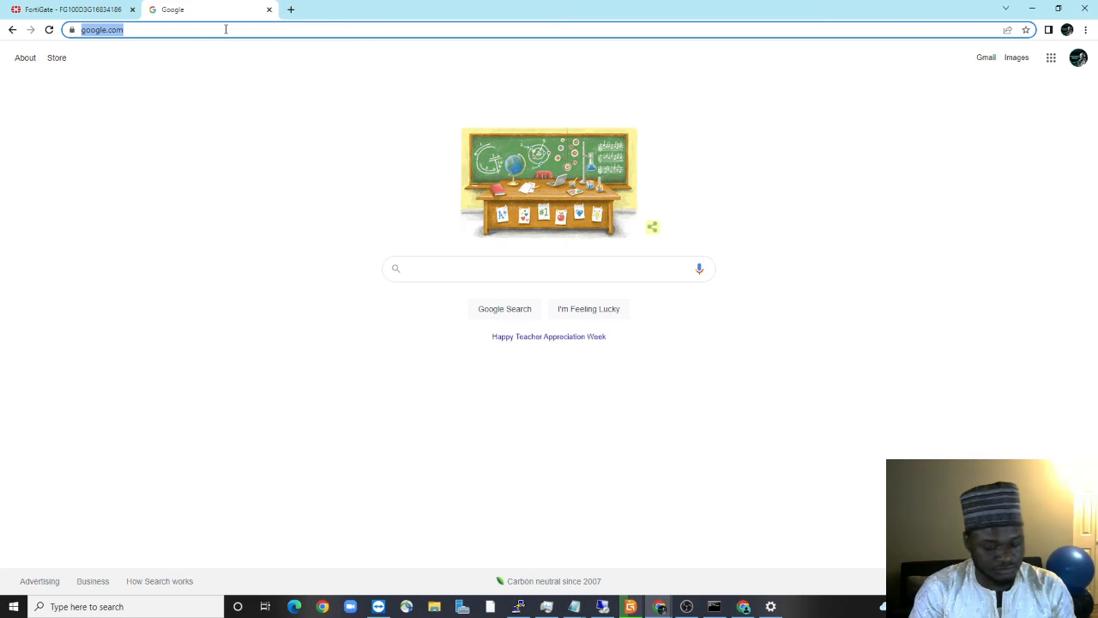
{"action": "type", "text": "you"}
{"action": "key", "text": "Return"}
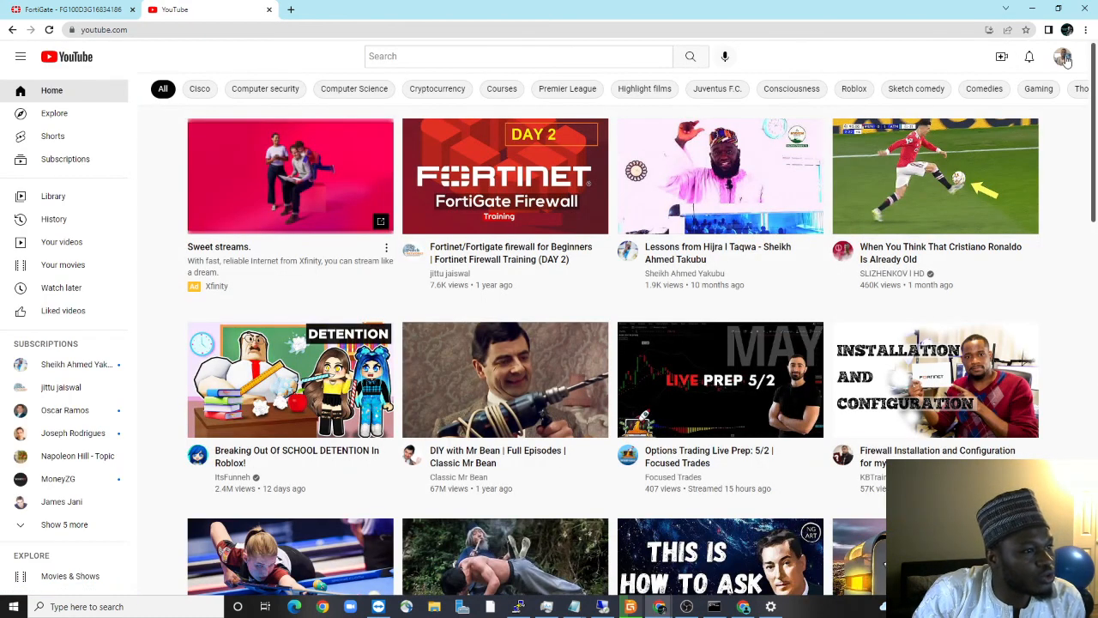
{"action": "left_click", "coordinate": [1064, 57]}
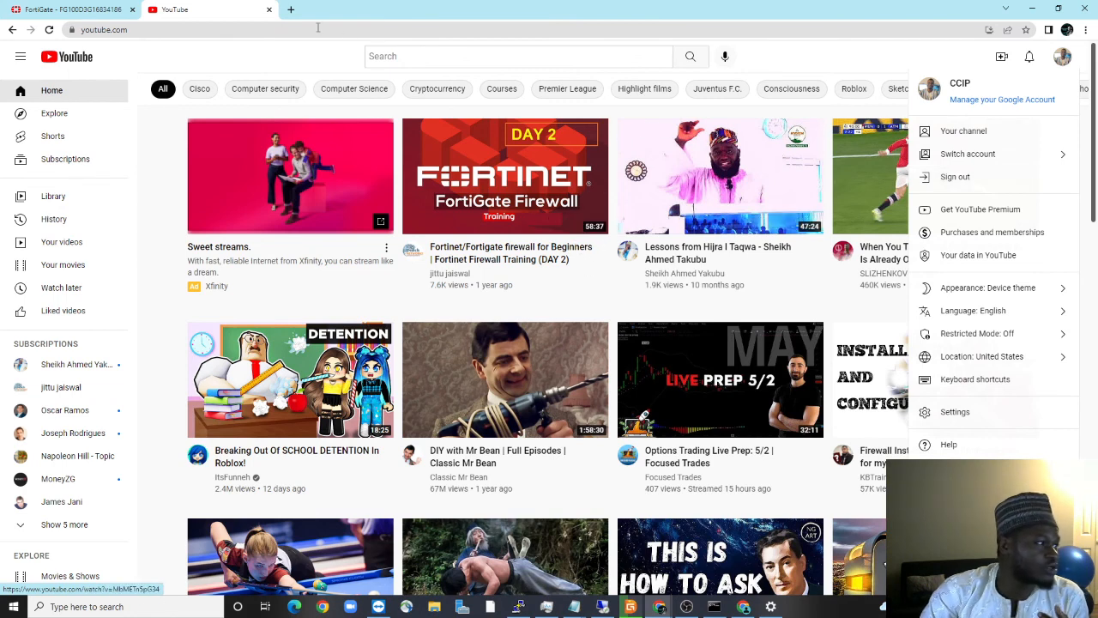
{"action": "left_click", "coordinate": [90, 8]}
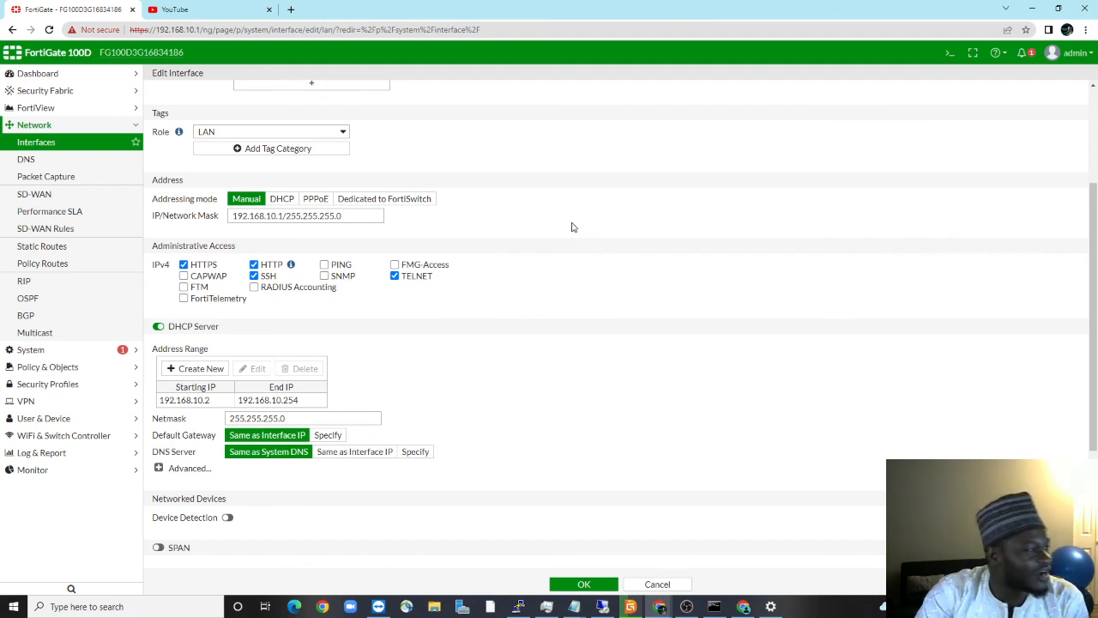
Scroll up the LAN Edit Interface page and expand the System group in the sidebar
{"action": "scroll", "coordinate": [150, 317], "scroll_direction": "up", "scroll_amount": 1}
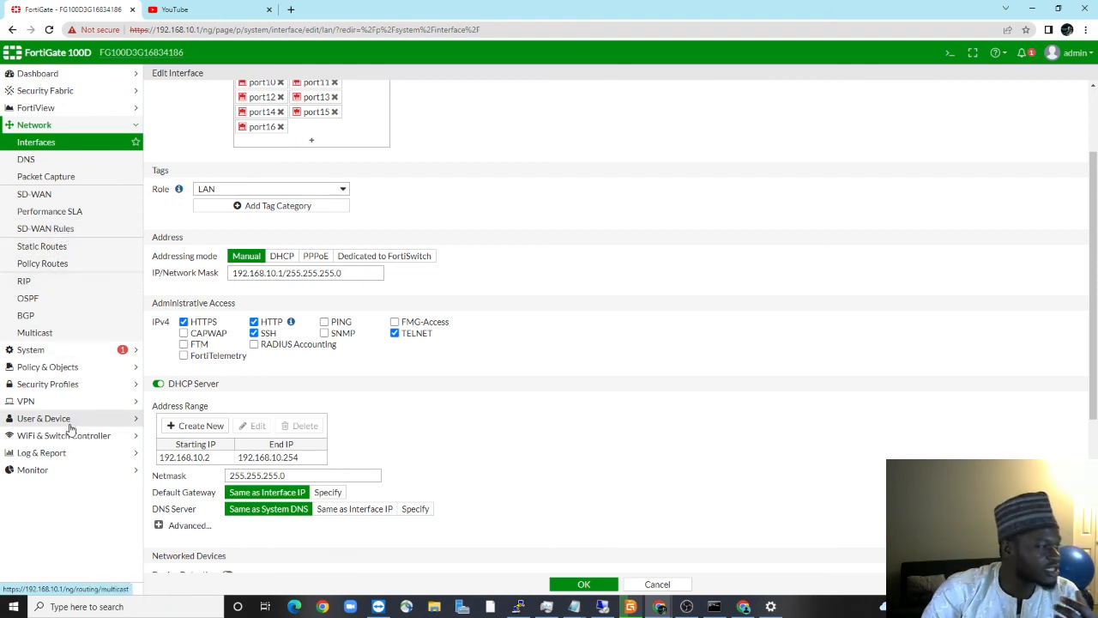
{"action": "left_click", "coordinate": [41, 349]}
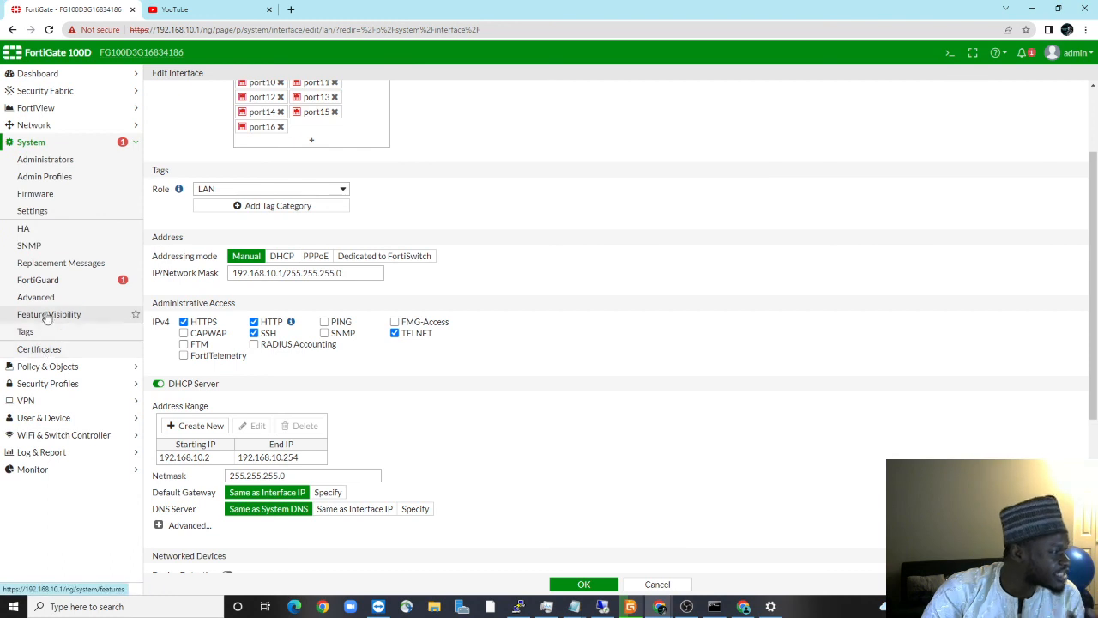
Open System > Firmware showing FortiOS v6.0.12 build0419, cancelling the firmware file browser
{"action": "left_click", "coordinate": [36, 194]}
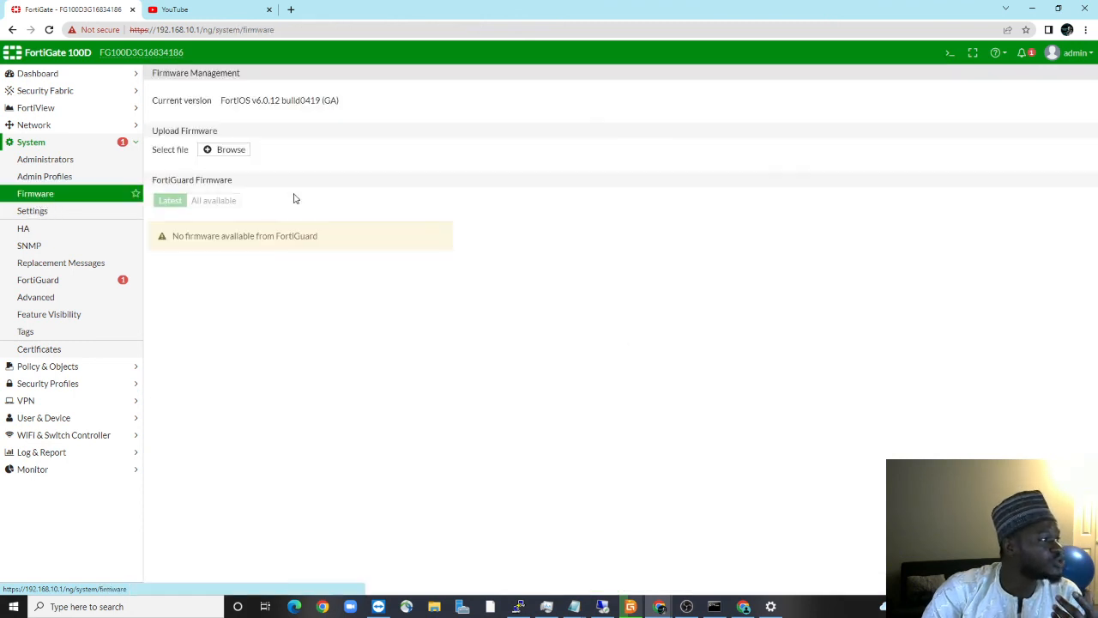
{"action": "left_click", "coordinate": [230, 150]}
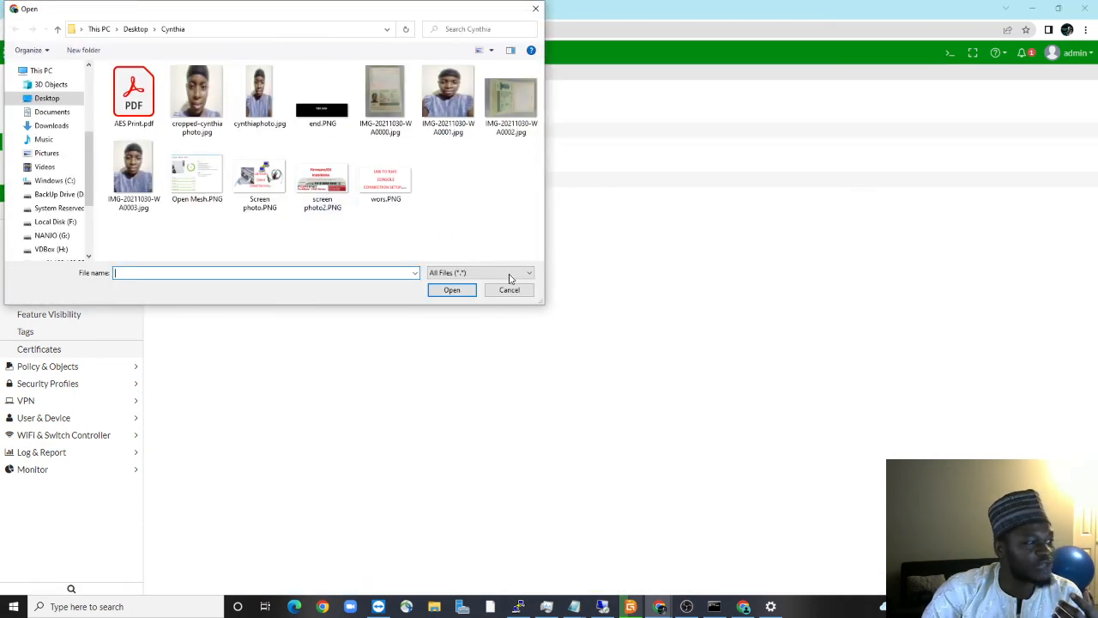
{"action": "left_click", "coordinate": [514, 294]}
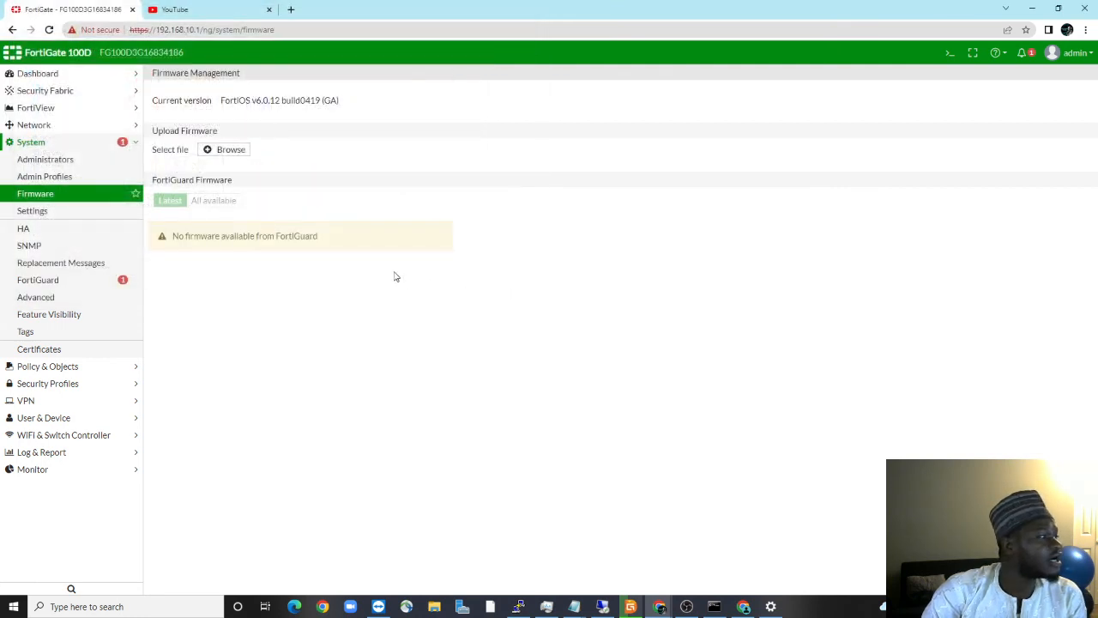